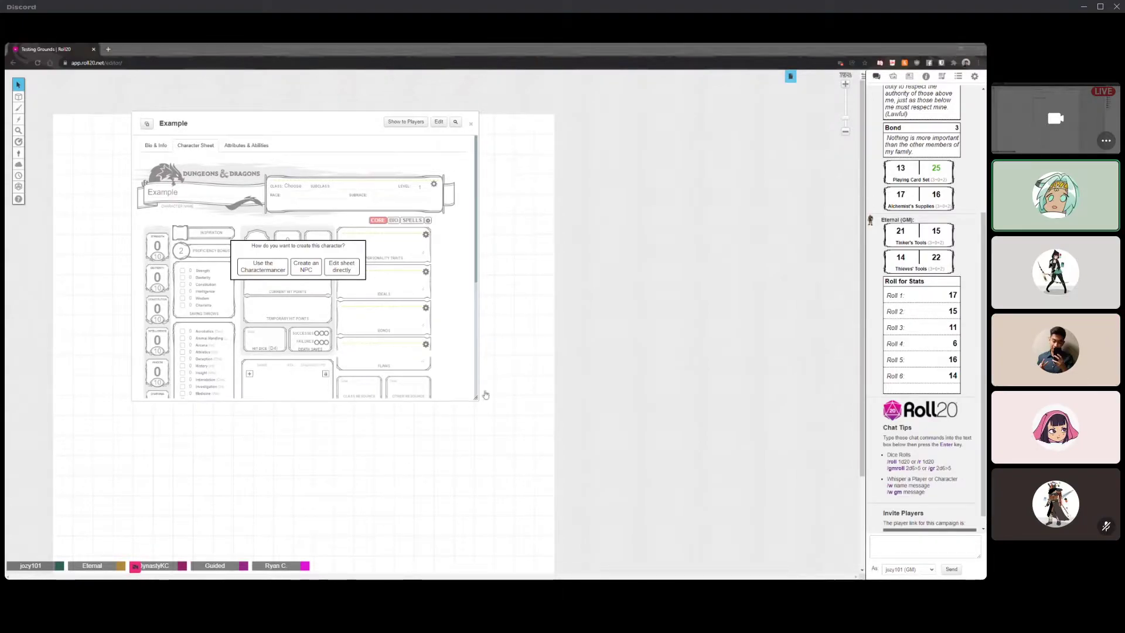
- Reposition the Example character window, check its bio page, and choose to edit the character sheet directly
left_click_drag(307, 122, 508, 145)
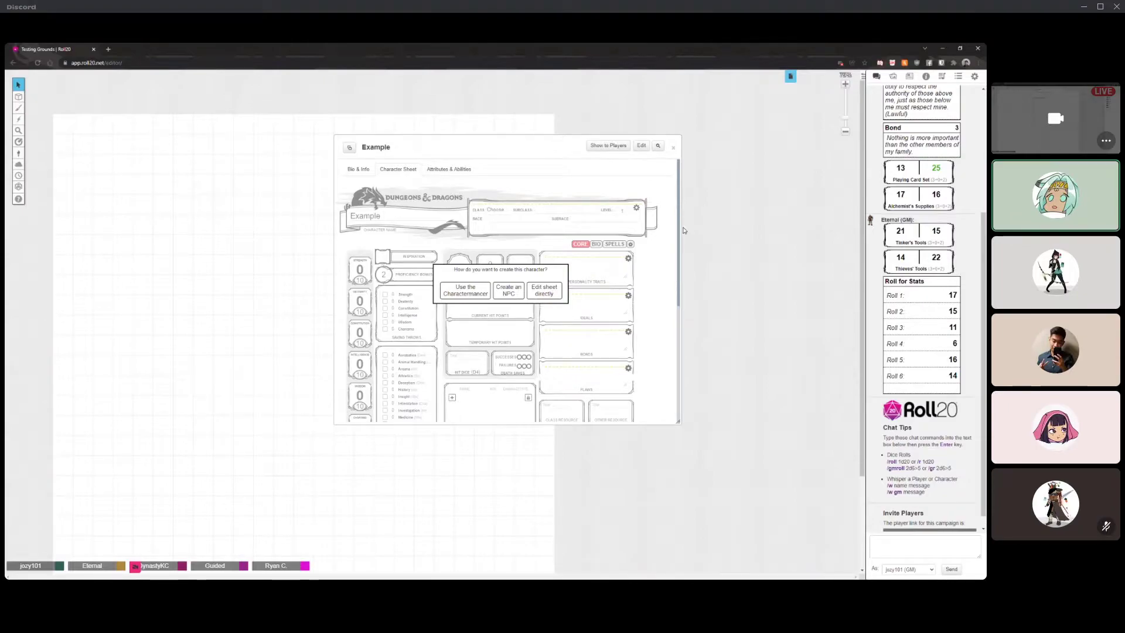
left_click(358, 169)
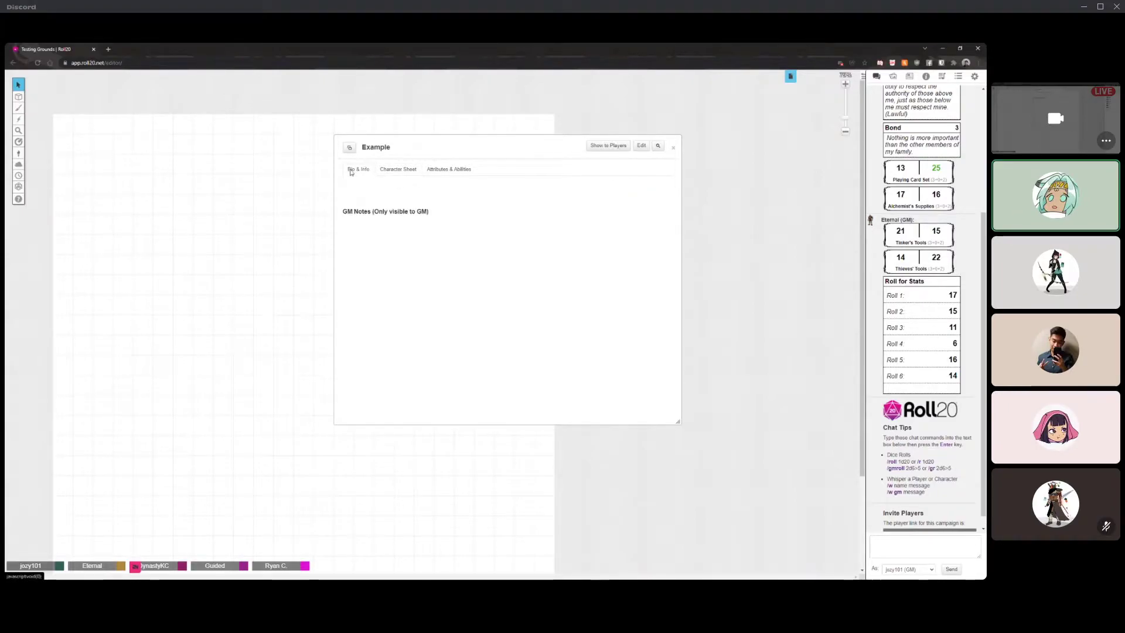
left_click(397, 169)
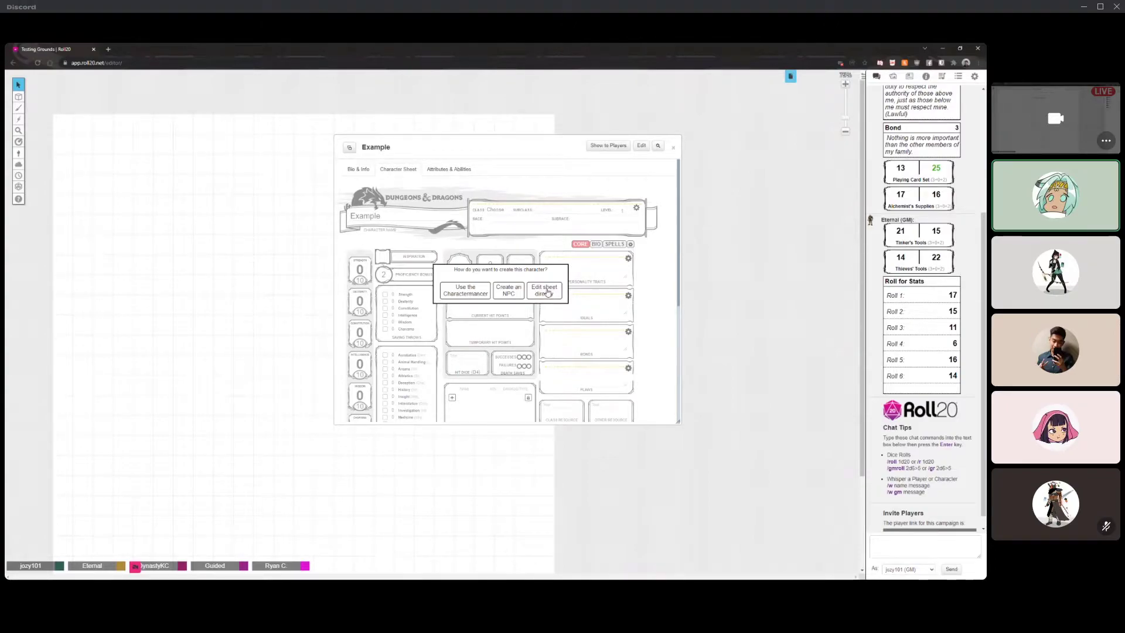
left_click(547, 292)
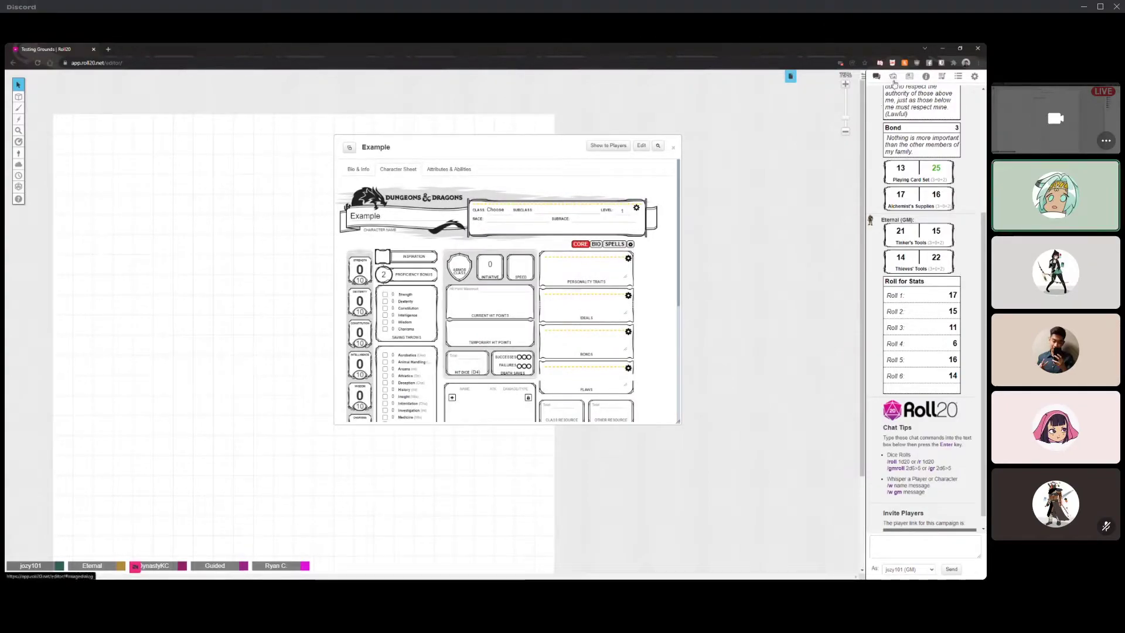
- Move the Example character window up to the canvas edge and enlarge it so the whole sheet fits
left_click_drag(678, 228, 681, 278)
left_click_drag(410, 147, 301, 82)
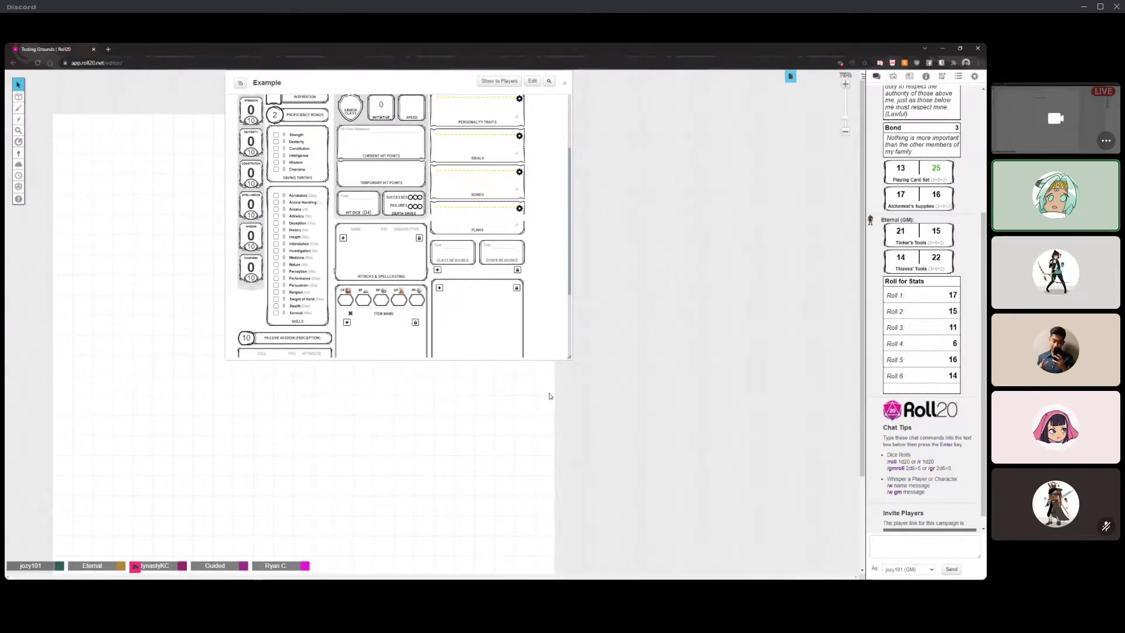
left_click_drag(571, 359, 762, 579)
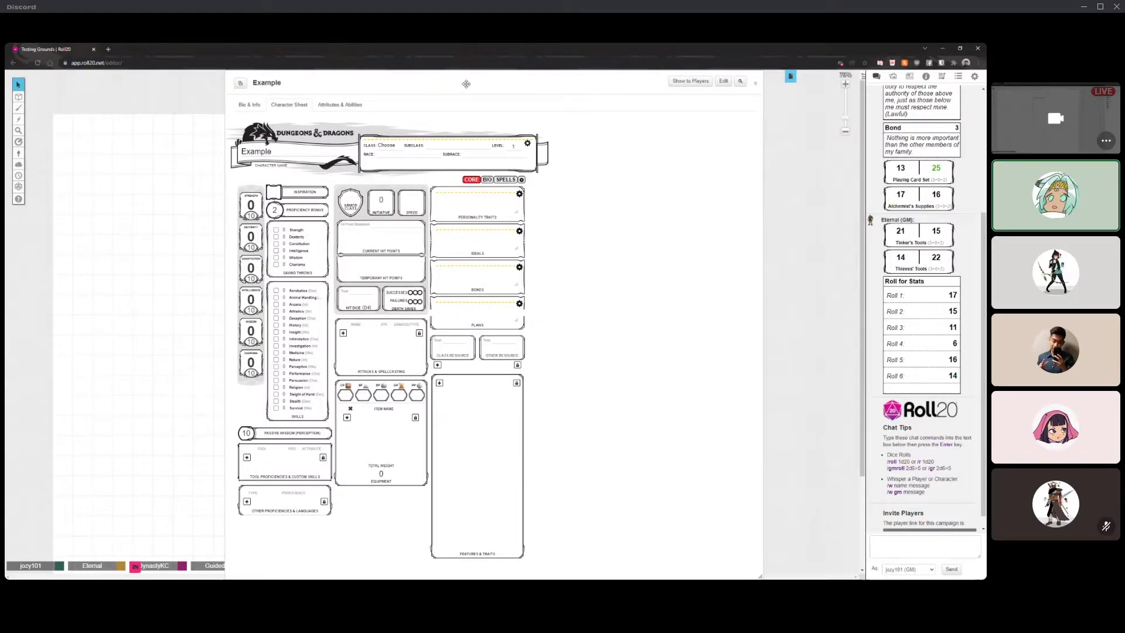
- Collapse the Example character window to its title, shift the collapsed title slightly, and restore the full window
double_click(403, 78)
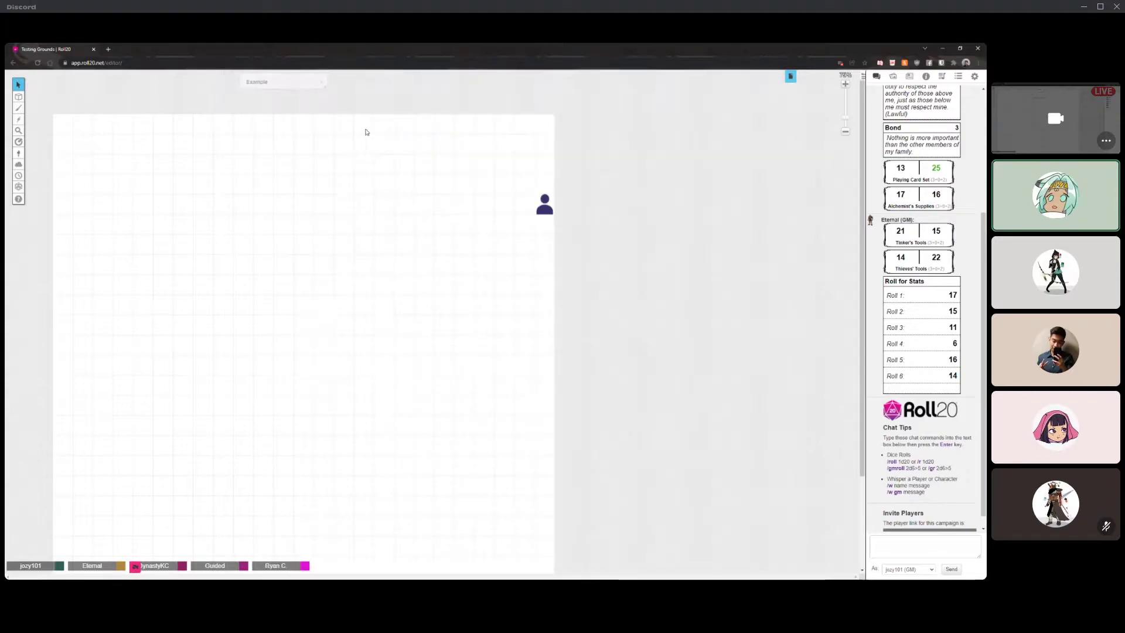
left_click_drag(285, 82, 269, 104)
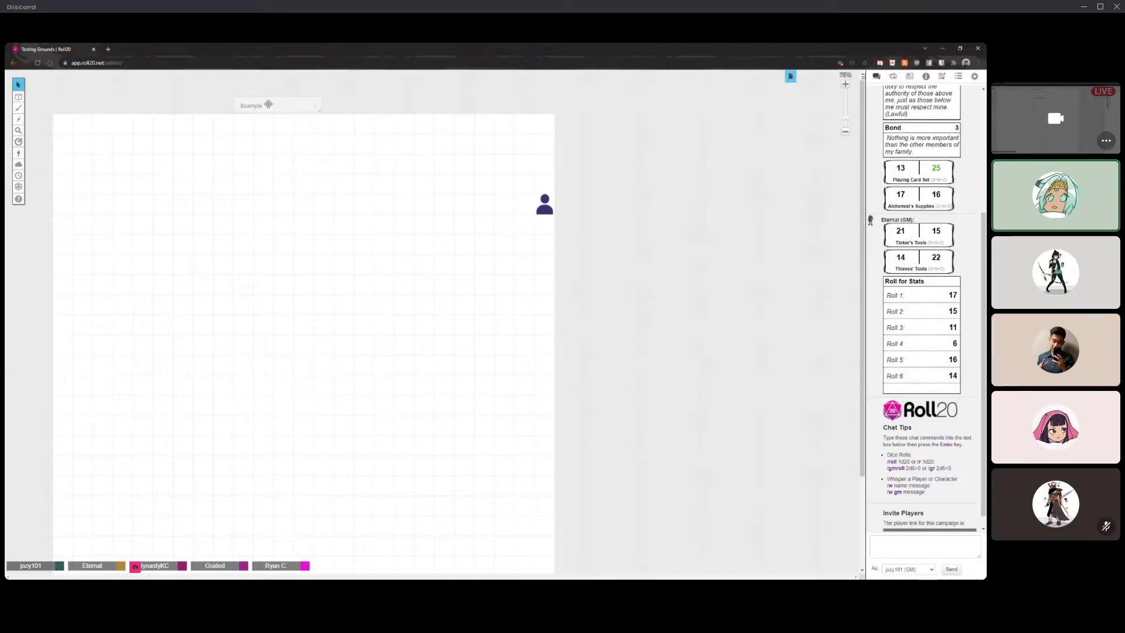
double_click(268, 104)
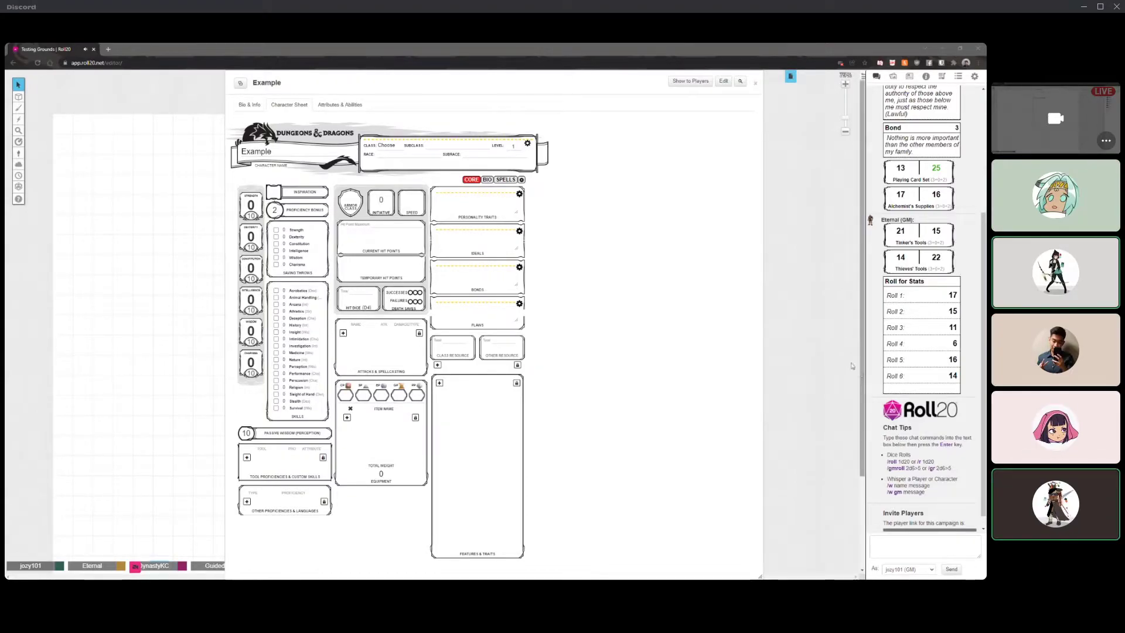
left_click(958, 76)
left_click(876, 76)
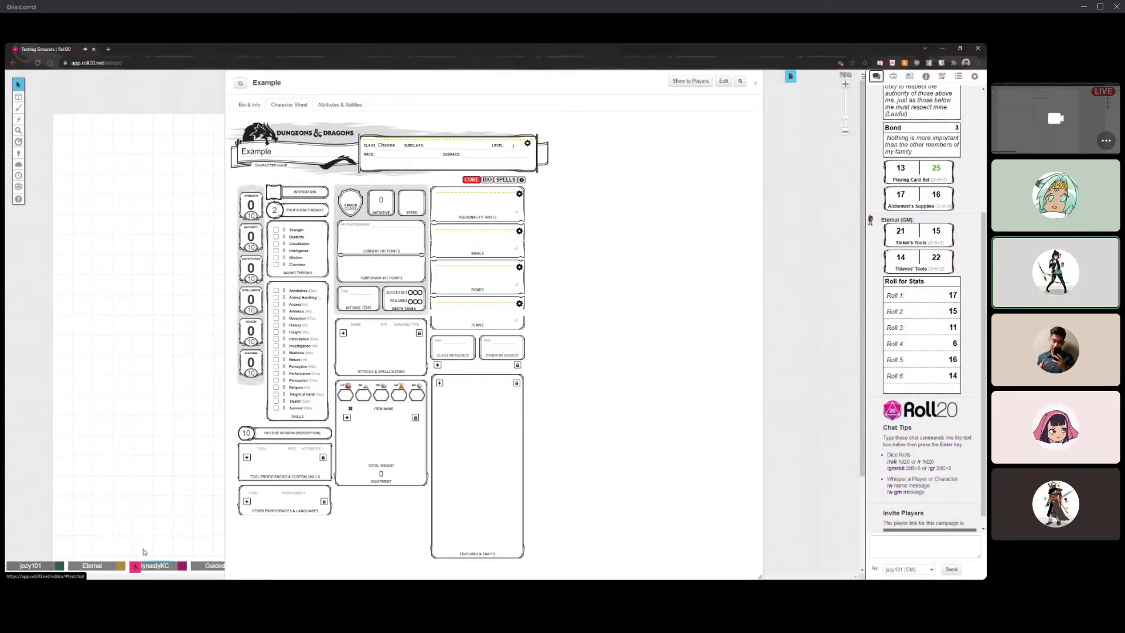
right_click(156, 567)
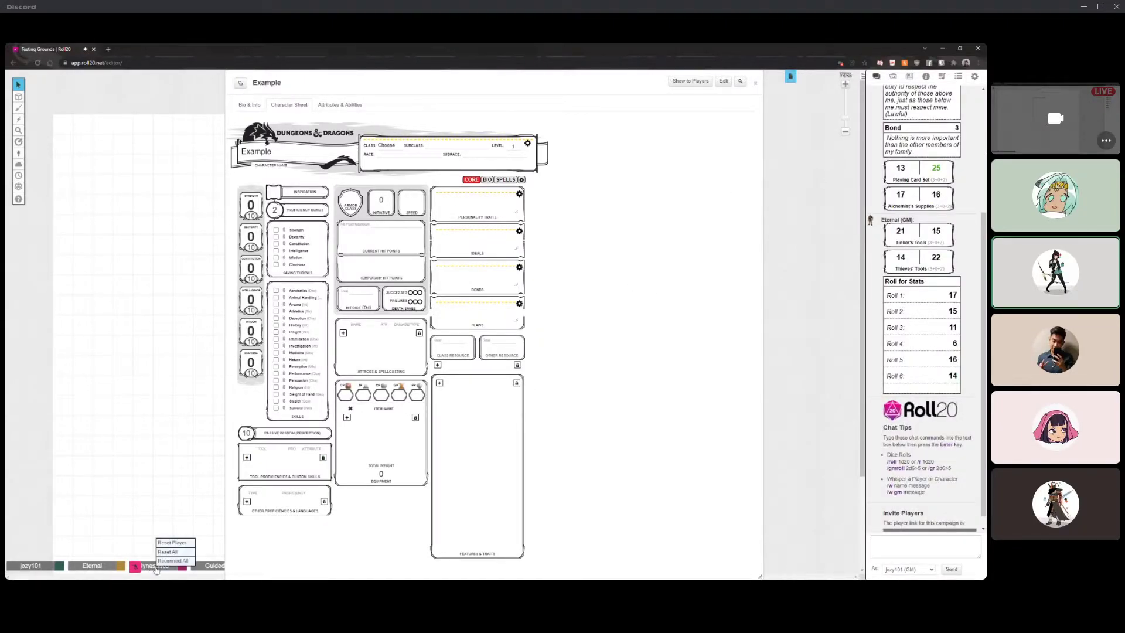
left_click(154, 463)
left_click(974, 76)
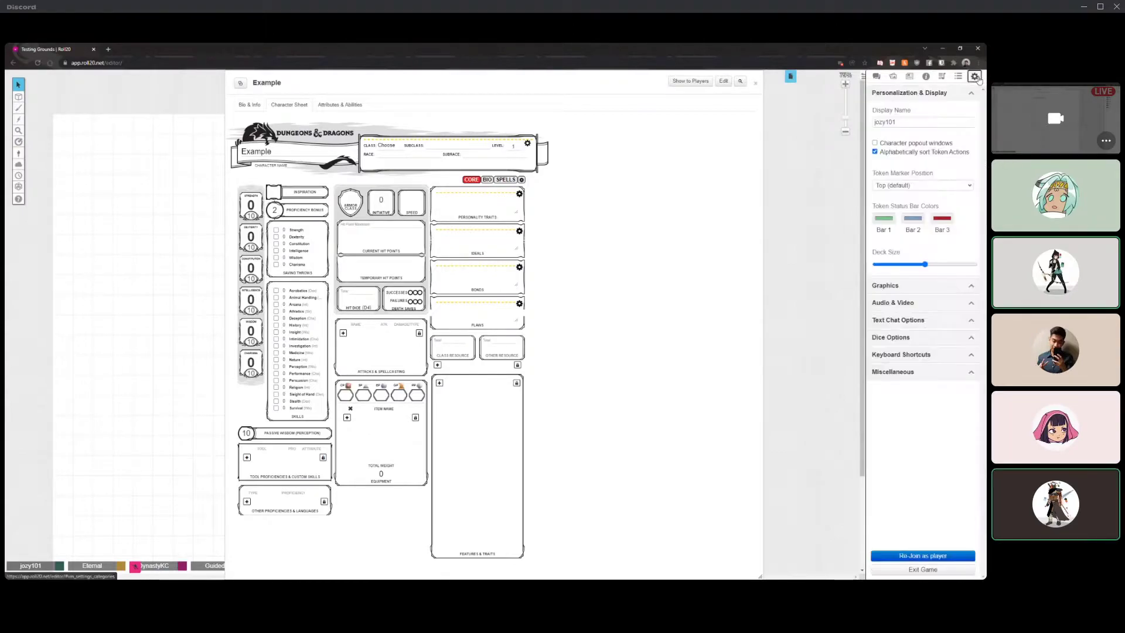
left_click(876, 76)
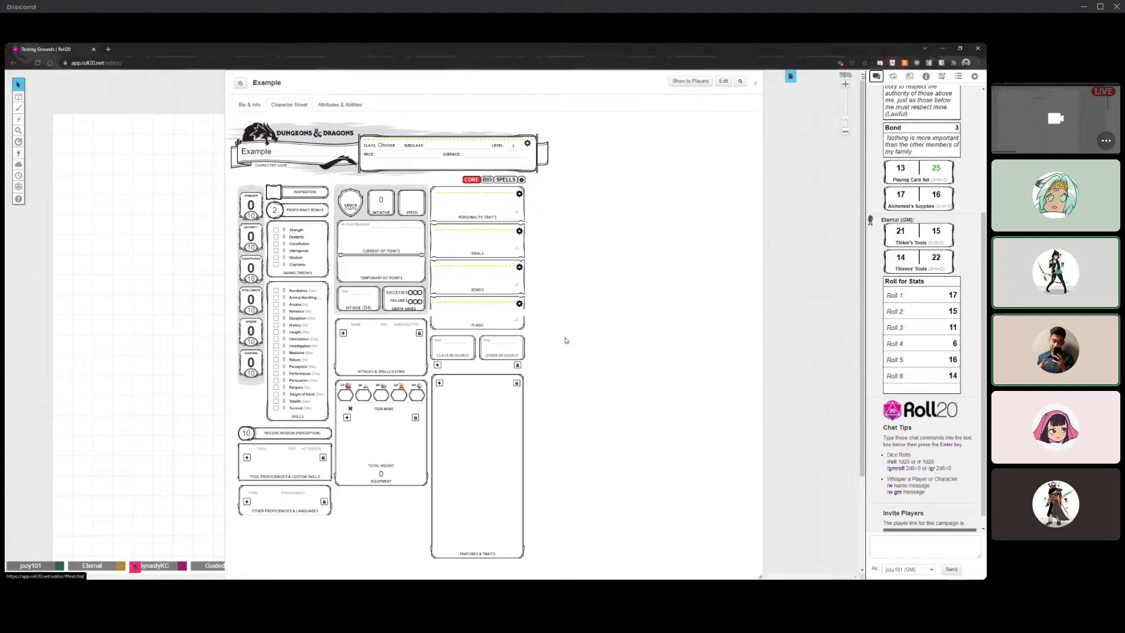
- View the sheet's spells page, return to the core page, and shift the character window slightly sideways
left_click(508, 179)
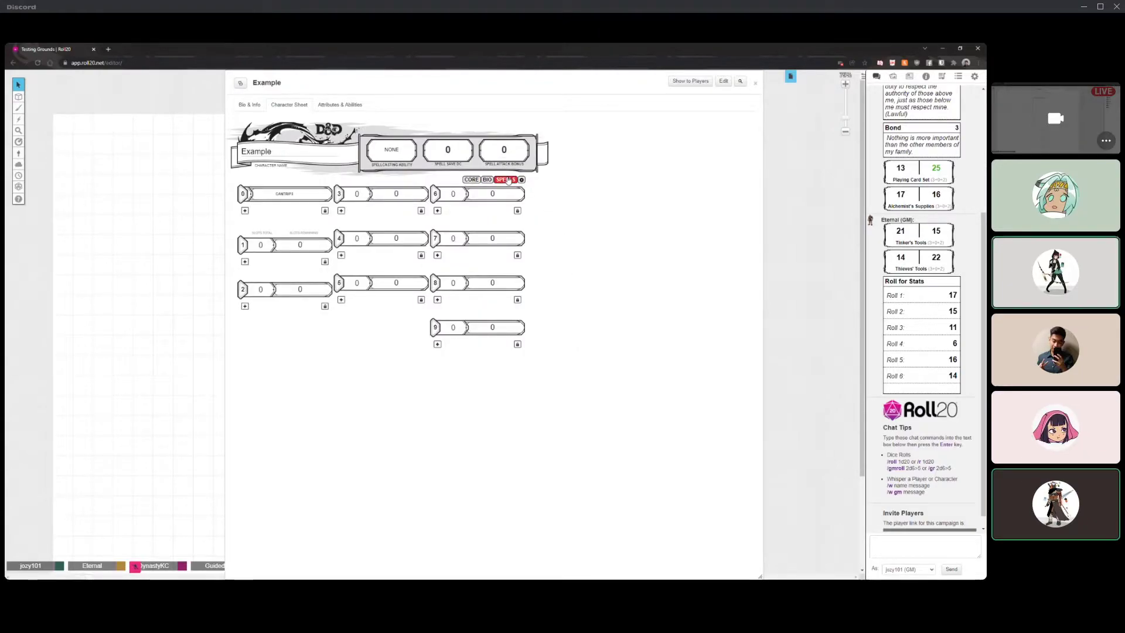
left_click(470, 179)
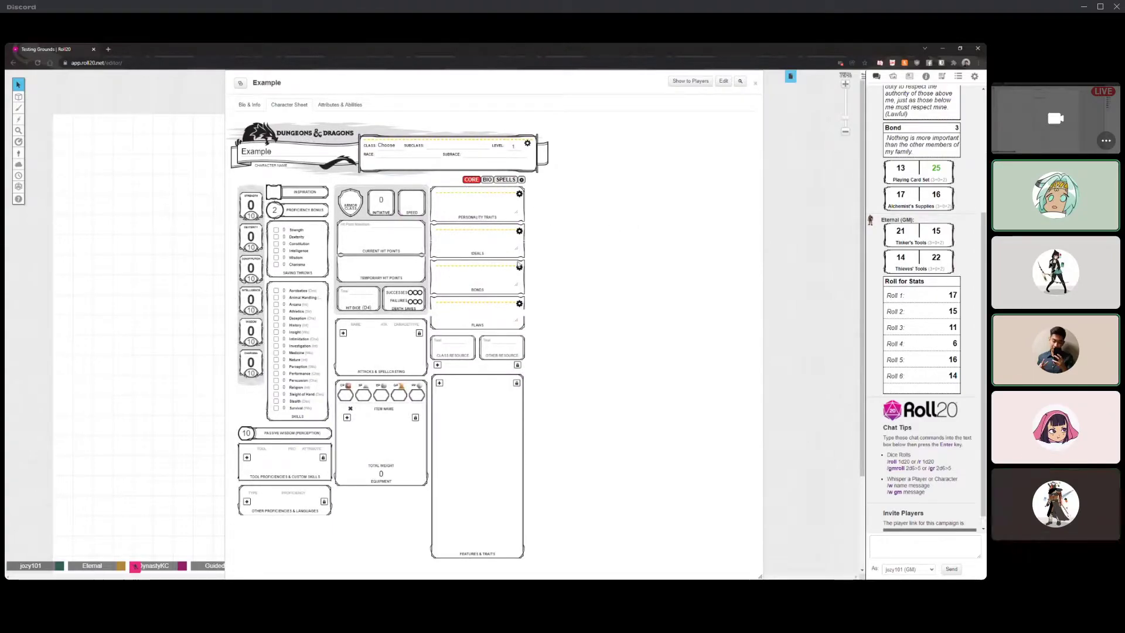
left_click_drag(509, 85, 546, 83)
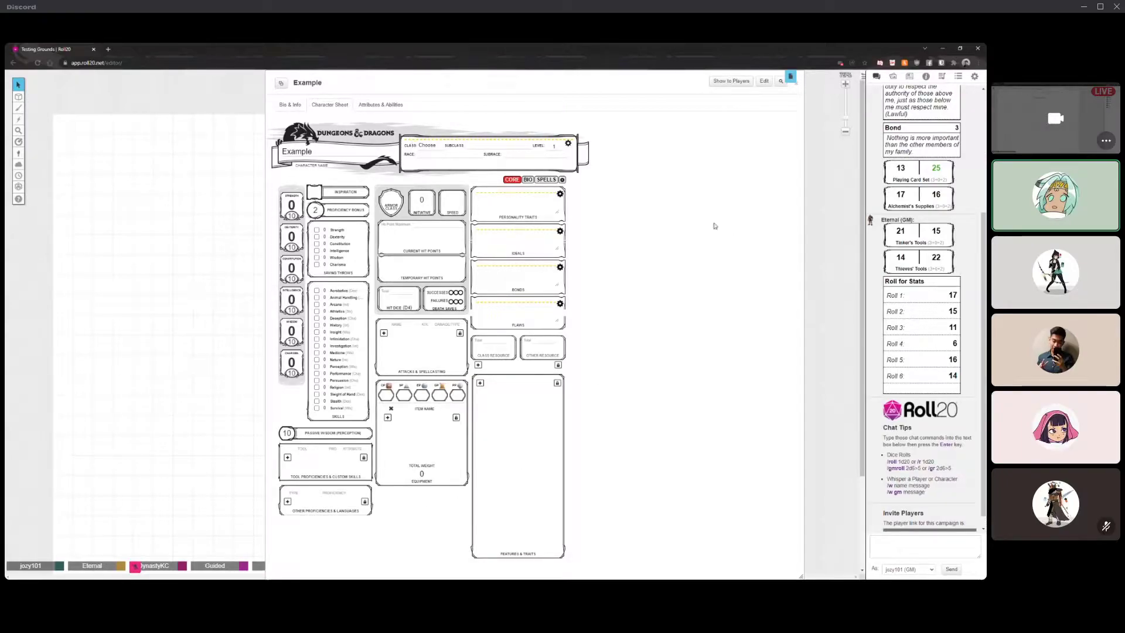
- Try the Wizard, Warlock and Barbarian classes on the Example sheet, and reset the class to Choose
left_click(431, 150)
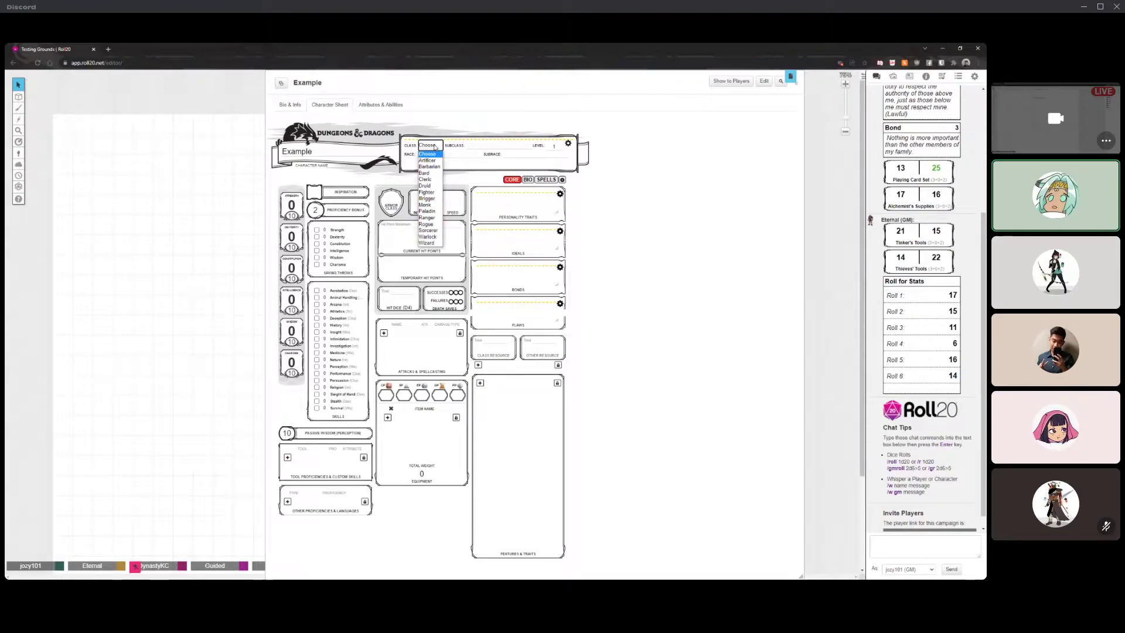
left_click(427, 242)
left_click(432, 148)
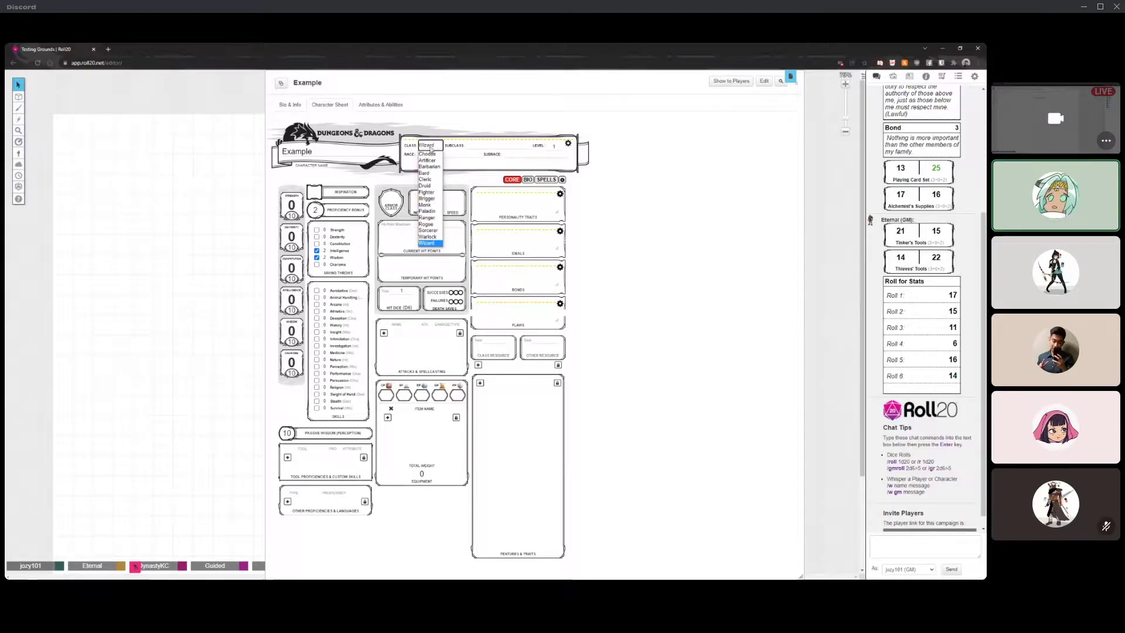
left_click(429, 236)
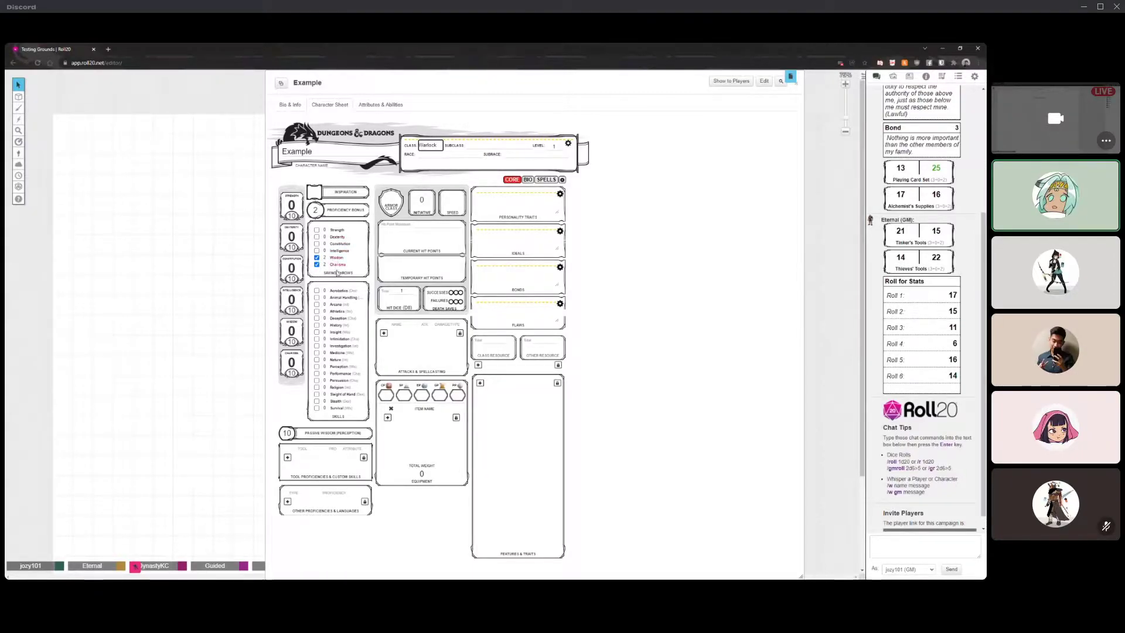
left_click(427, 149)
left_click(427, 154)
left_click(434, 148)
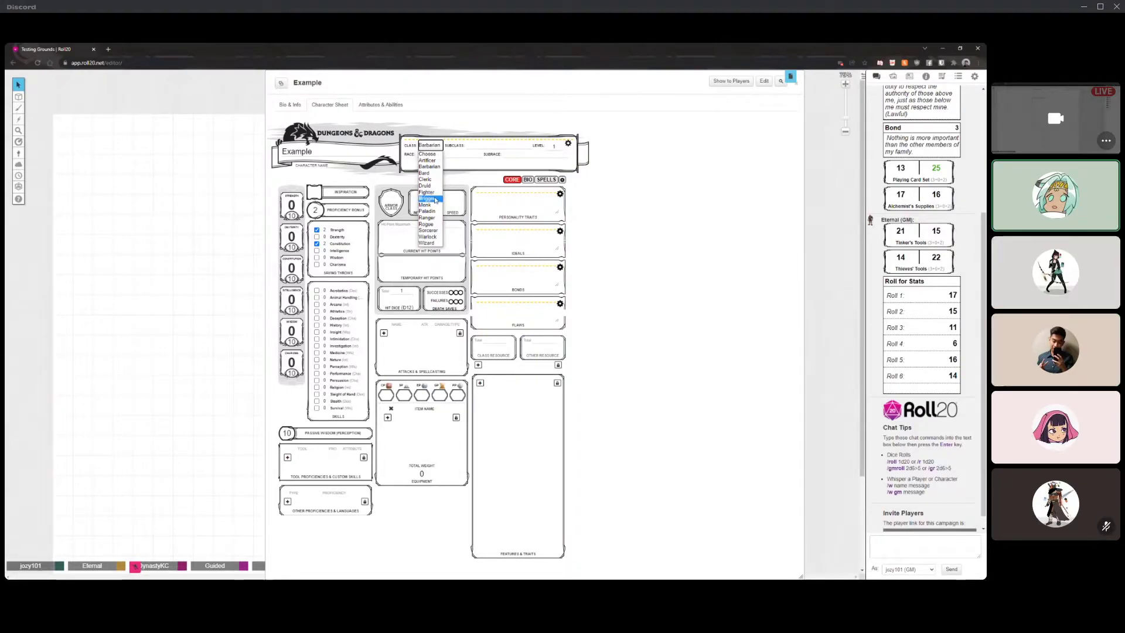
left_click(429, 153)
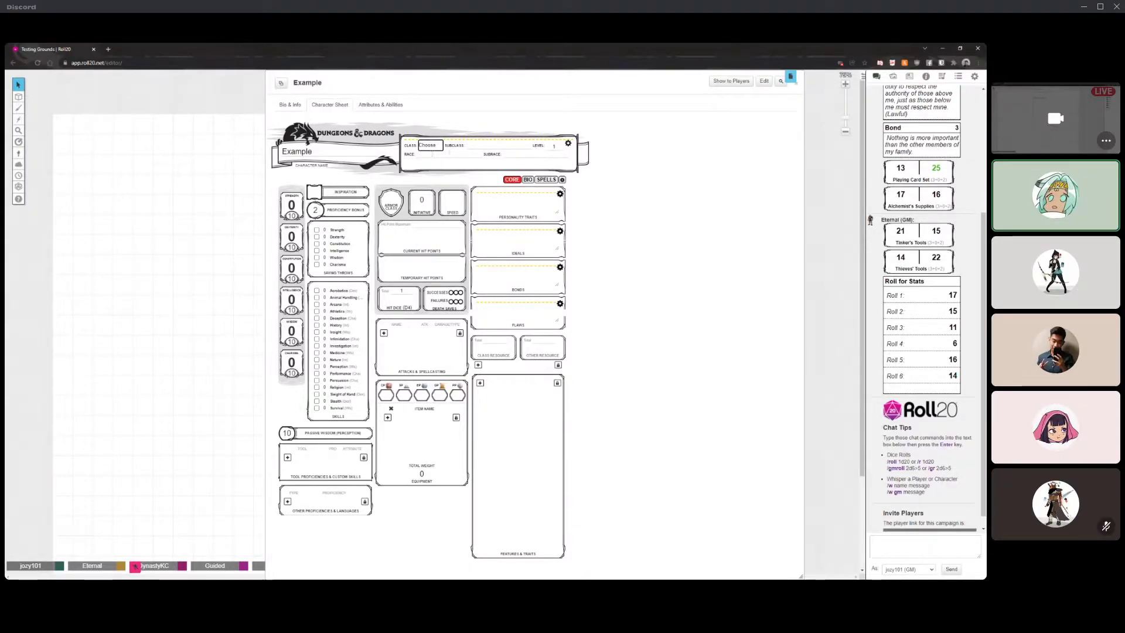
- Check the header's summary display, return to its editable fields, and enter "custom class" as the subclass
left_click(567, 143)
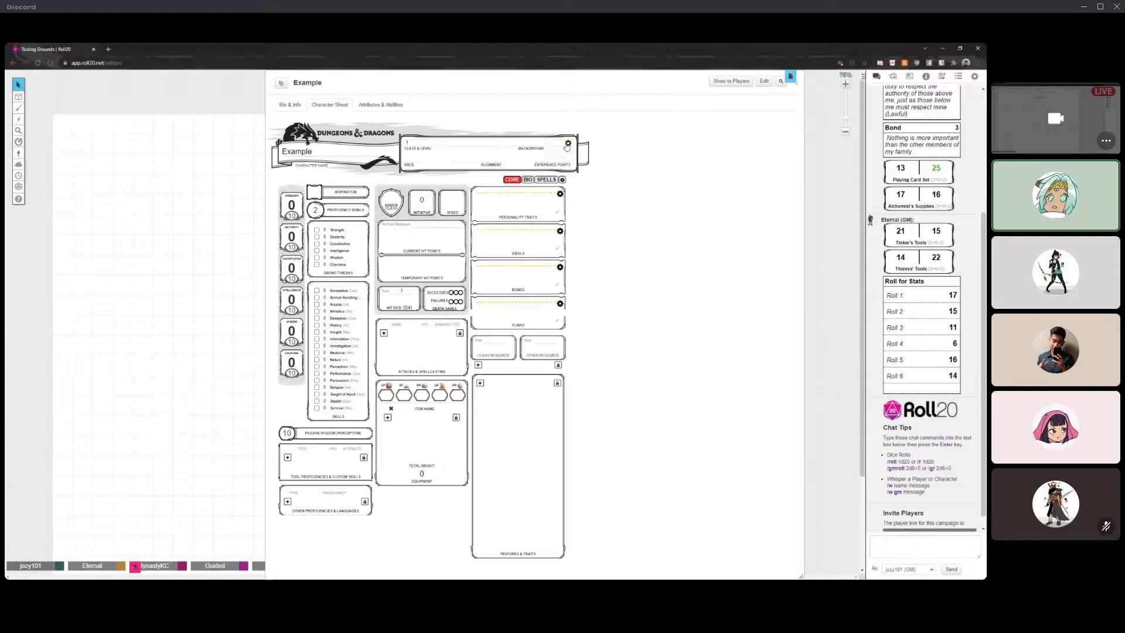
left_click(568, 144)
left_click(480, 146)
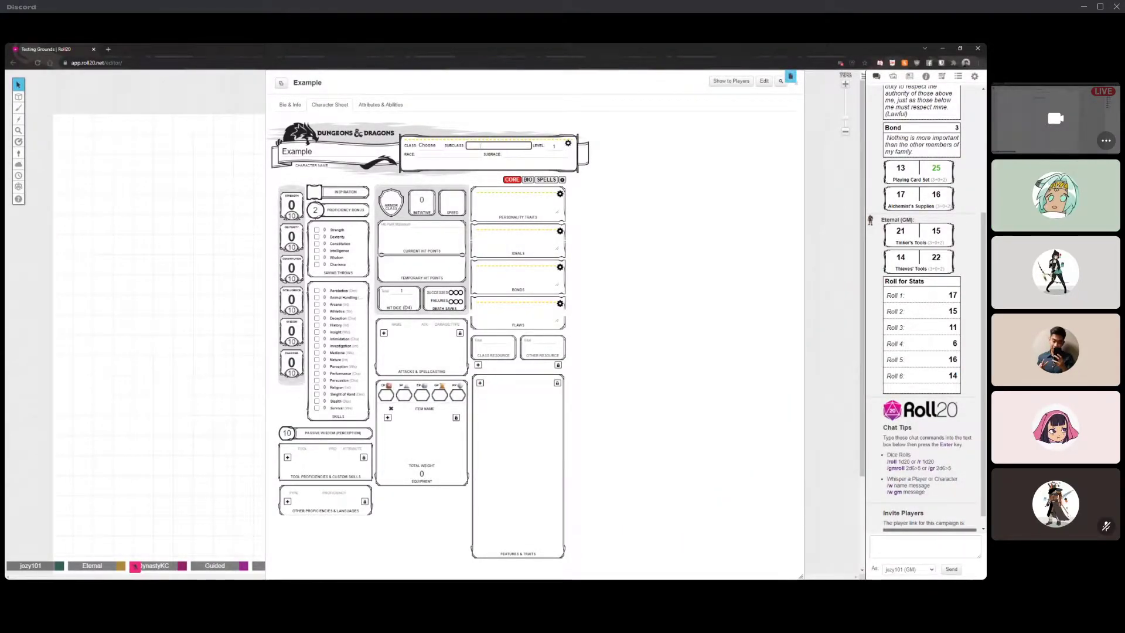
type("custom class")
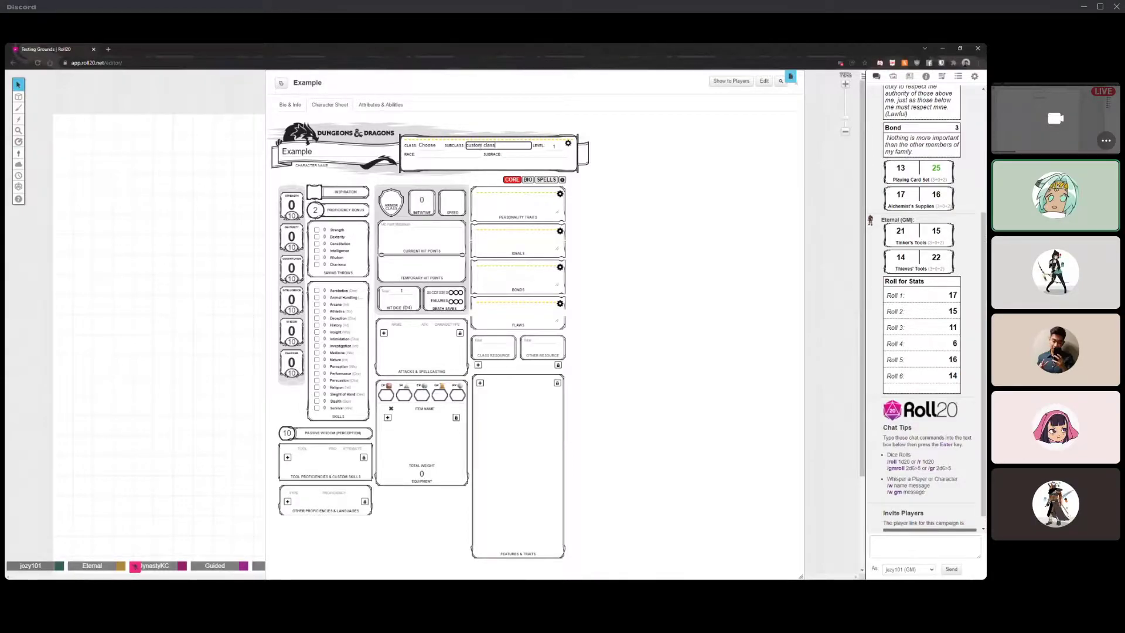
key("Tab")
- Try the Wizard and Barbarian classes alongside the custom subclass text, and reset the class to Choose
left_click(433, 147)
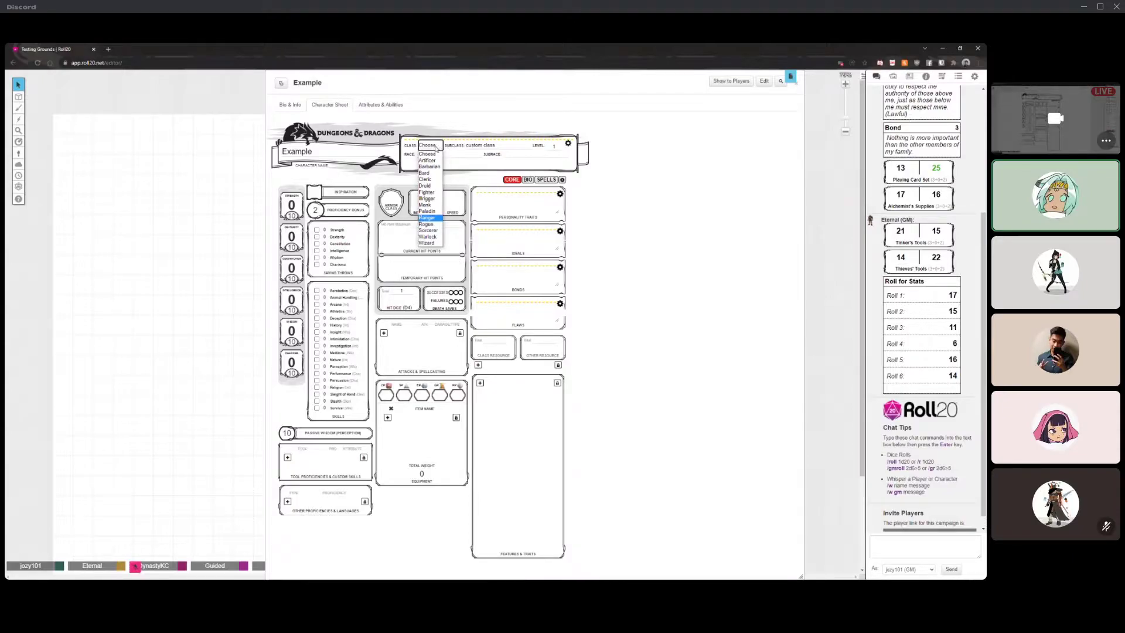
left_click(460, 191)
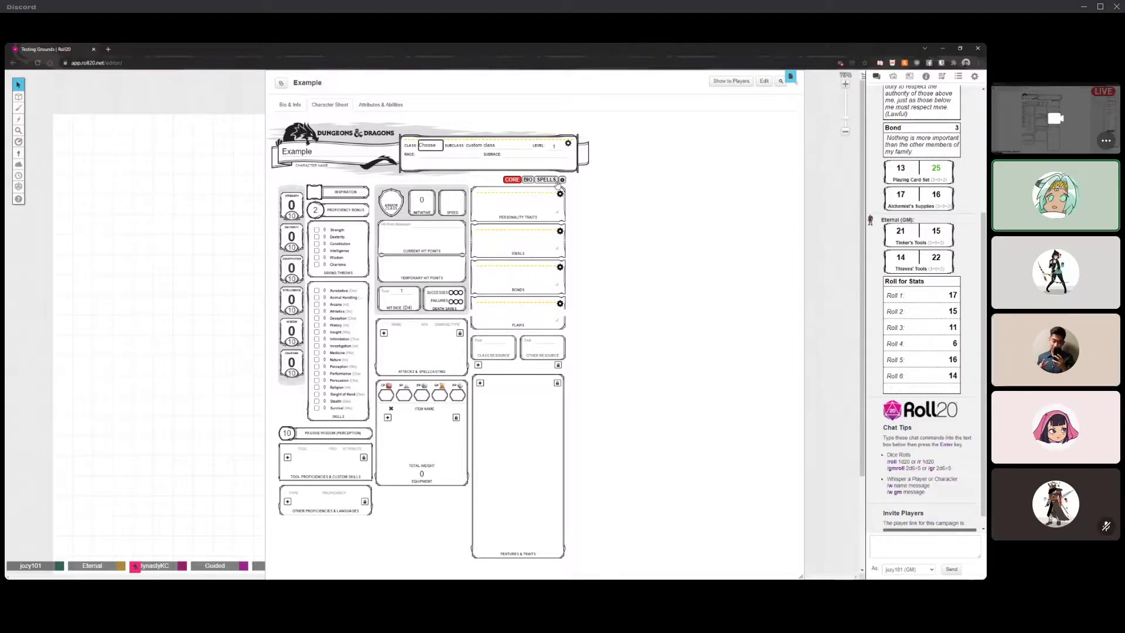
left_click(431, 145)
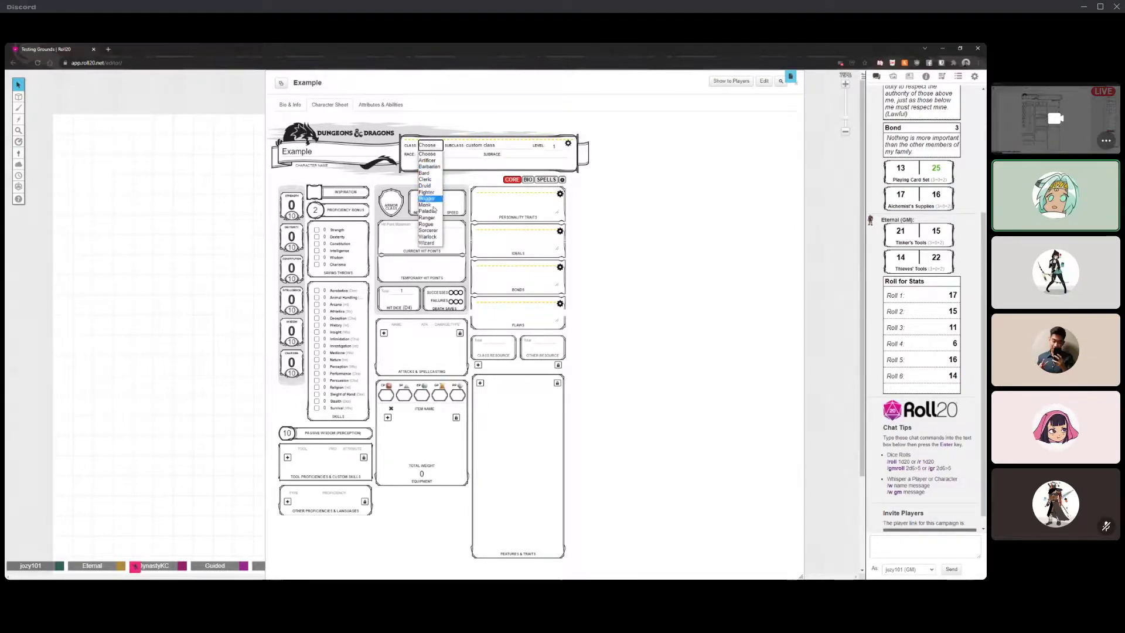
left_click(434, 244)
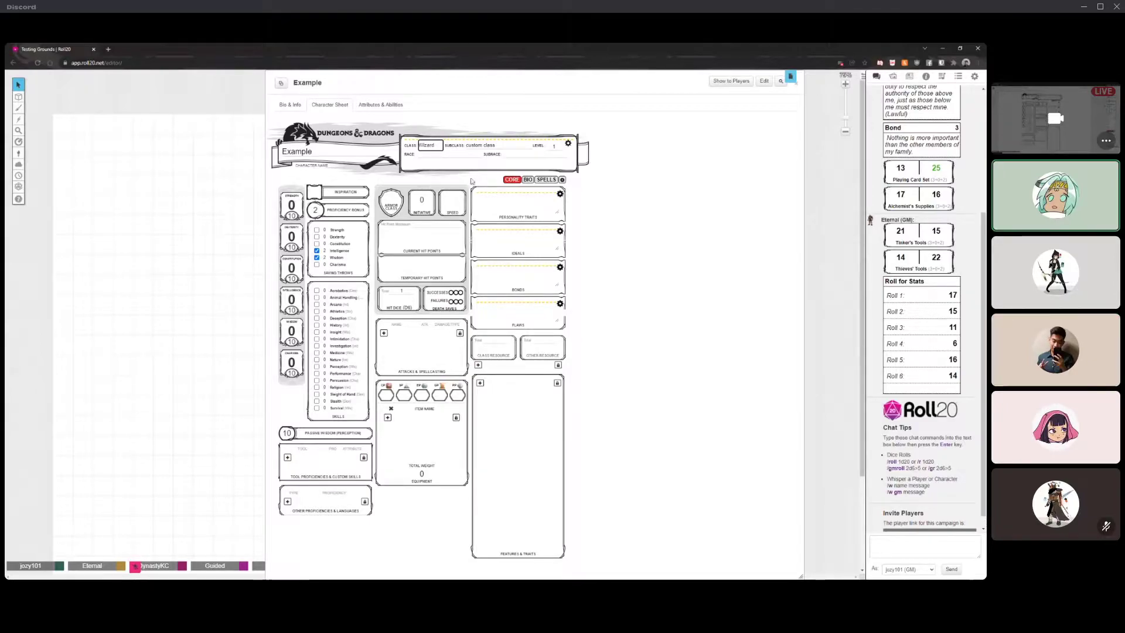
left_click(435, 148)
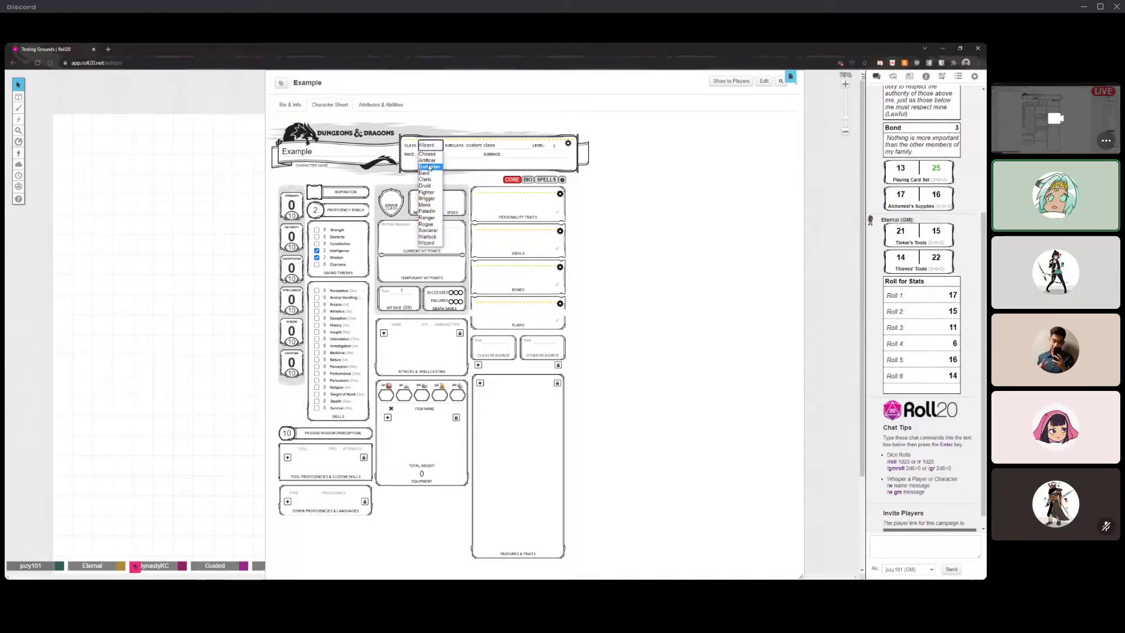
left_click(430, 167)
left_click(425, 146)
left_click(424, 155)
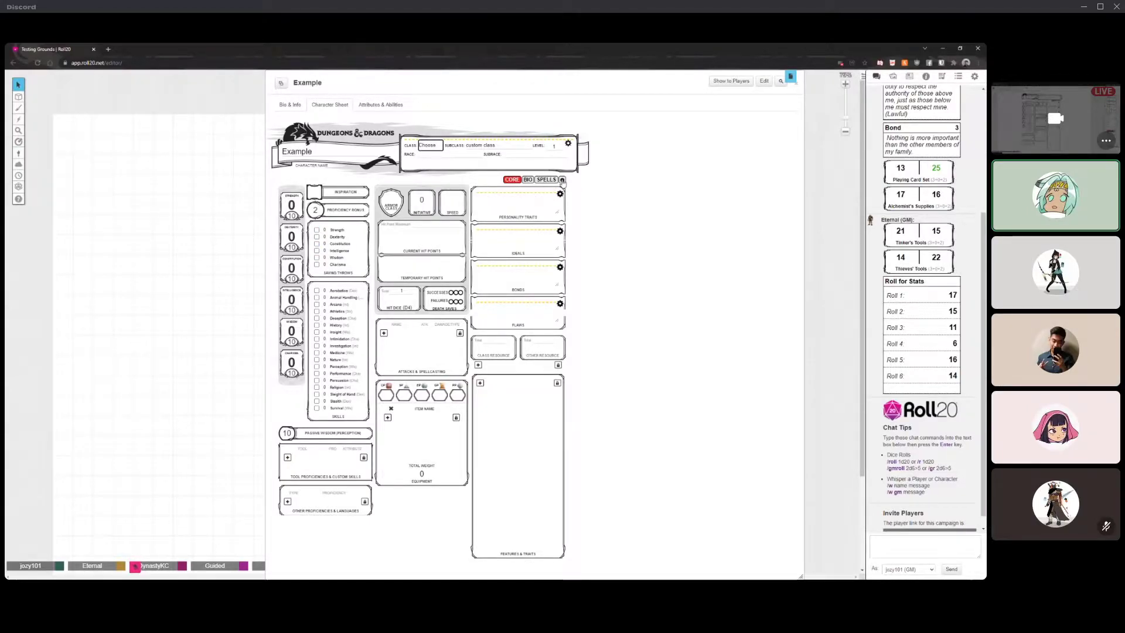
- In the sheet's custom class options, set the hit die to D10 and enable the use of a custom class
left_click(562, 180)
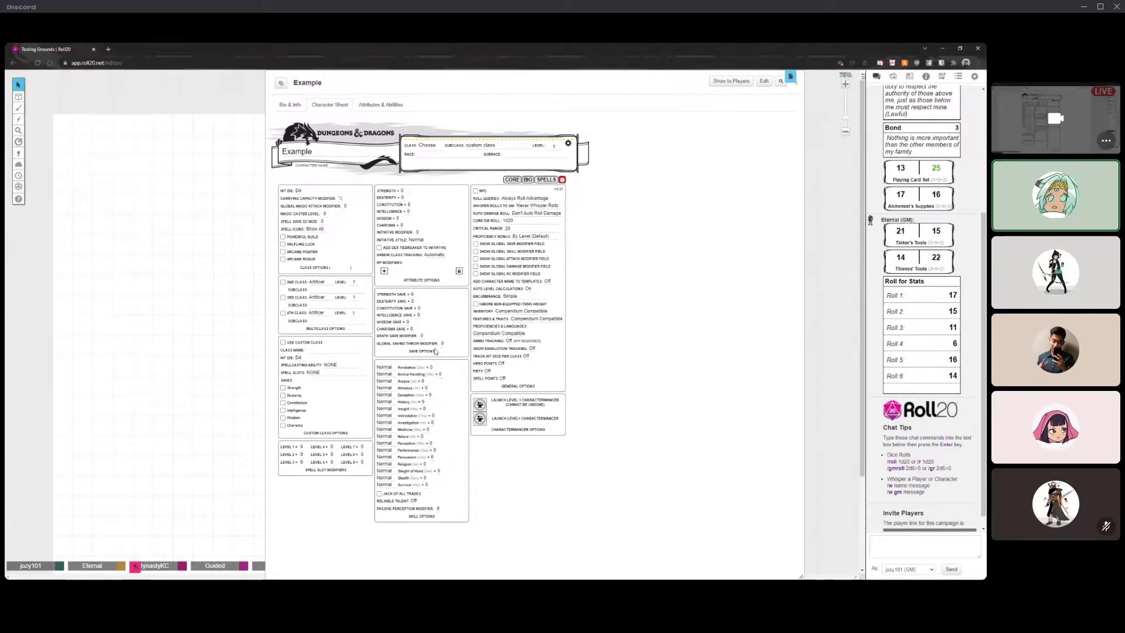
left_click(299, 357)
left_click(299, 382)
left_click(283, 342)
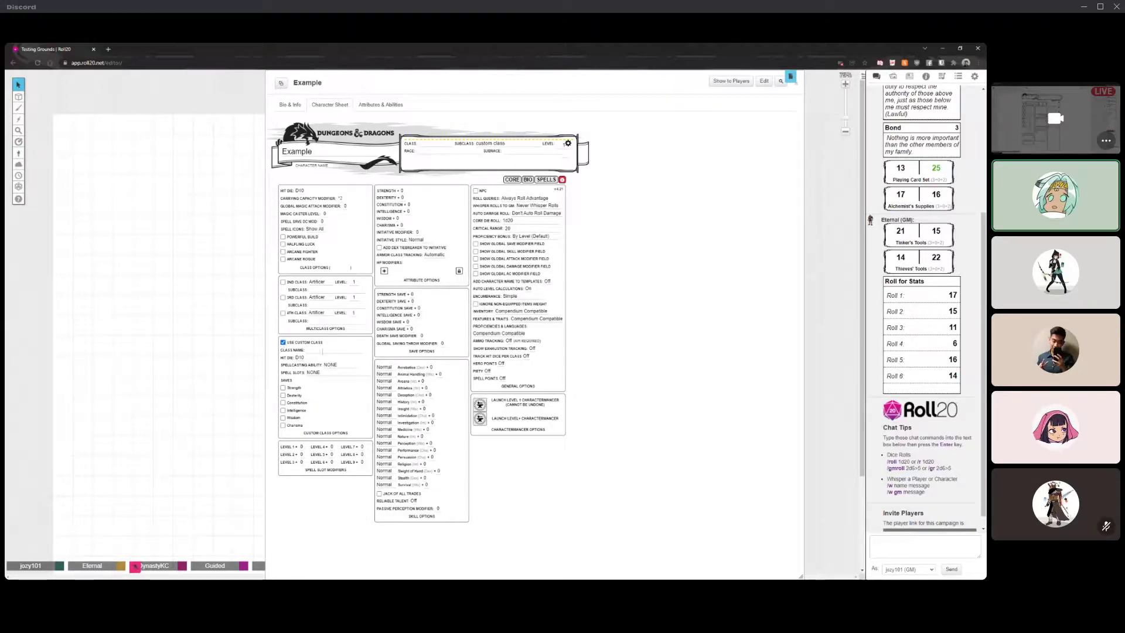
- Name the class "custom class" and change the subclass to "custom subclass" in the sheet header
left_click(437, 143)
type("class")
key("Tab")
type("sub")
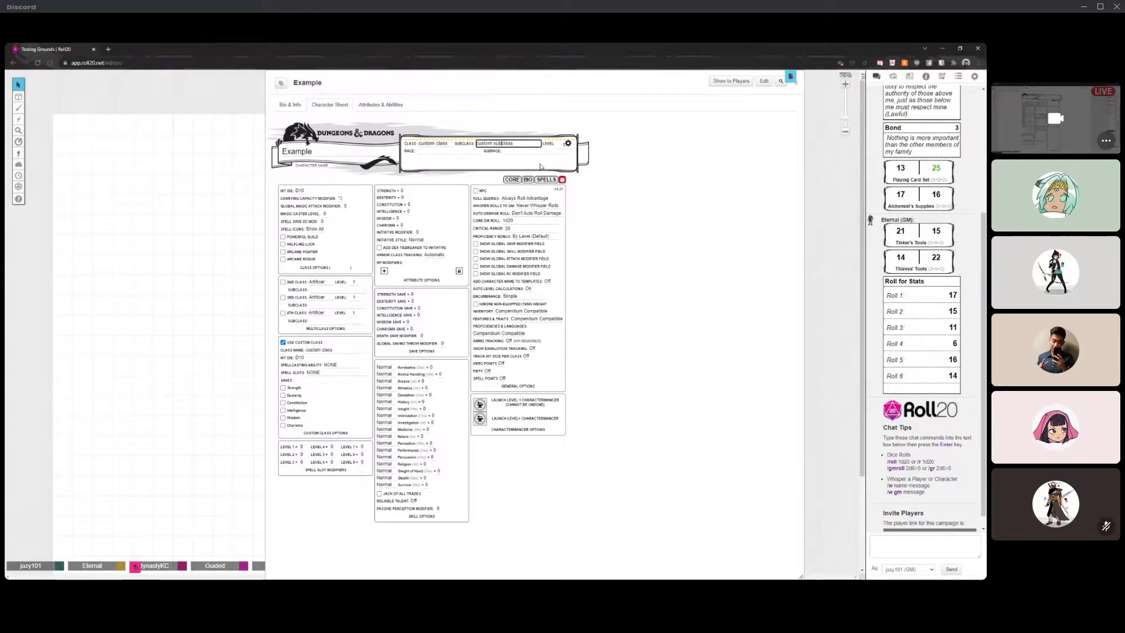
left_click(720, 323)
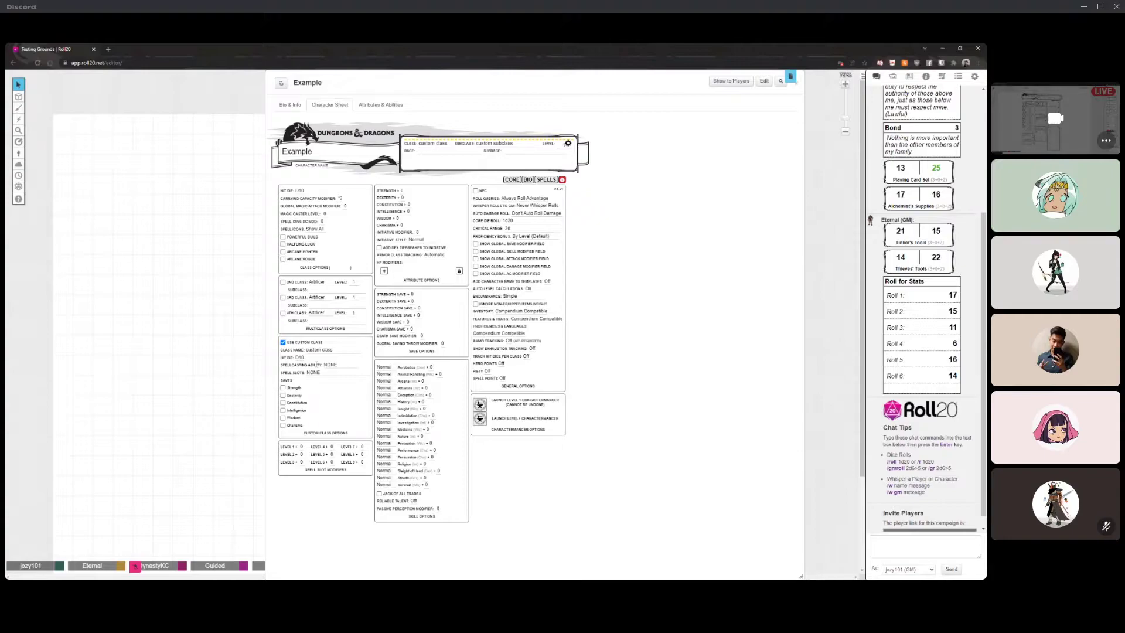
- Set the custom class's spellcasting ability to Dexterity, review the spell slot options, and keep the selection at None
left_click(331, 365)
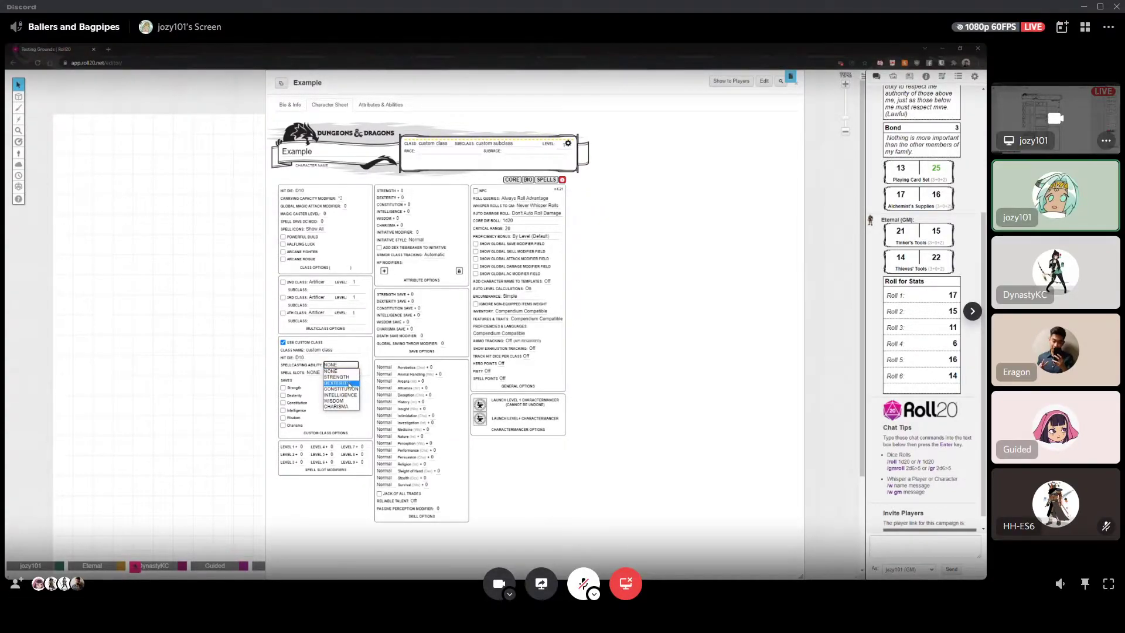
left_click(346, 383)
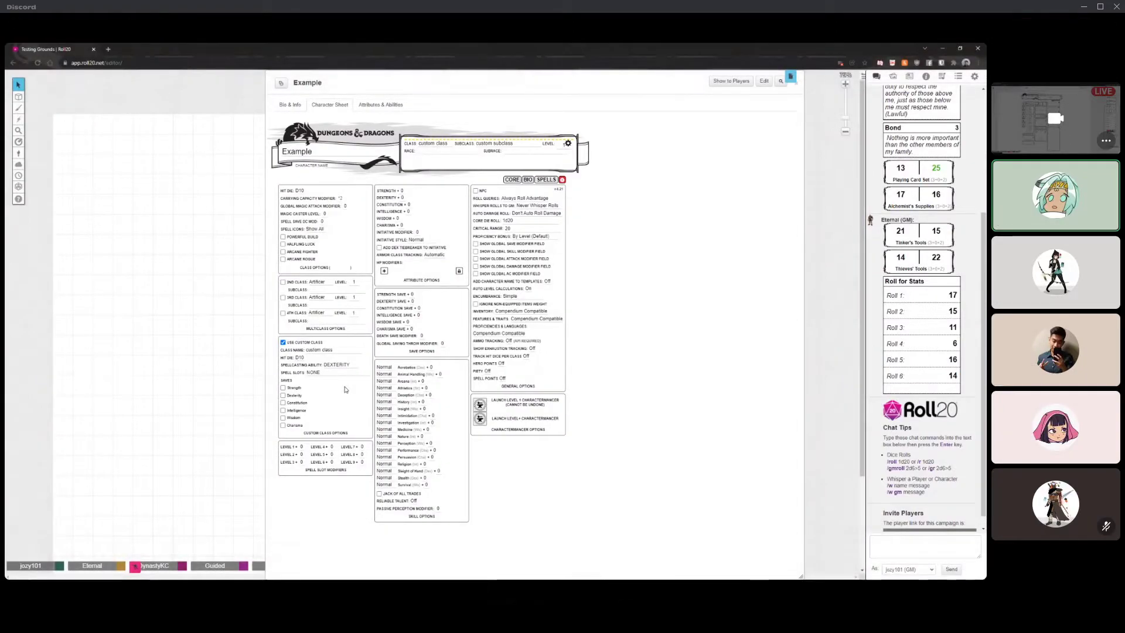
left_click(336, 366)
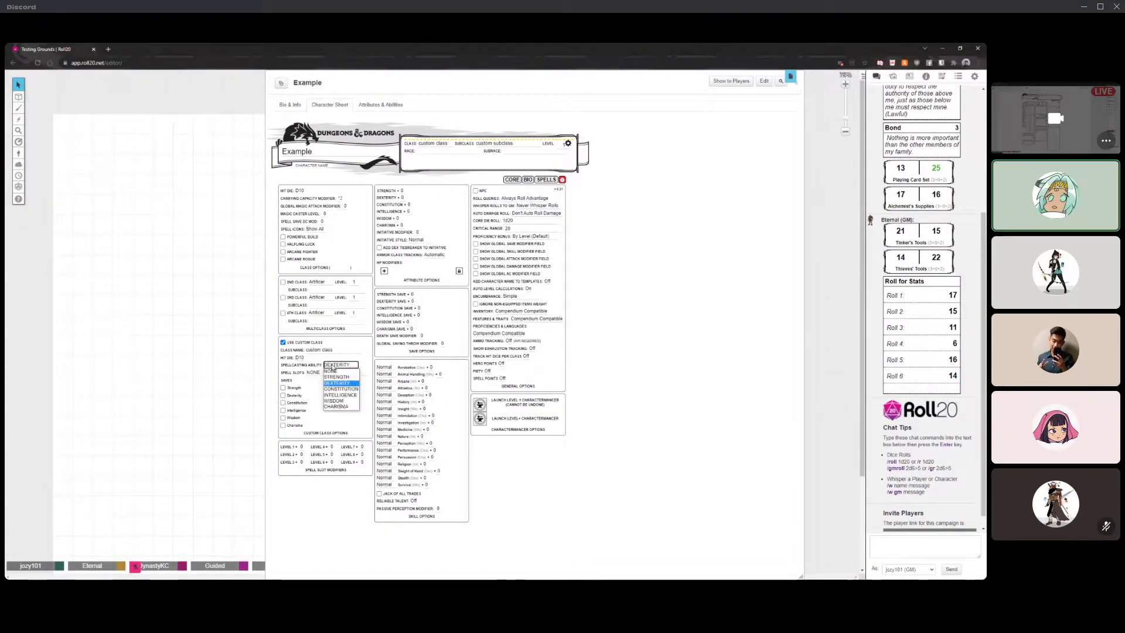
left_click(341, 384)
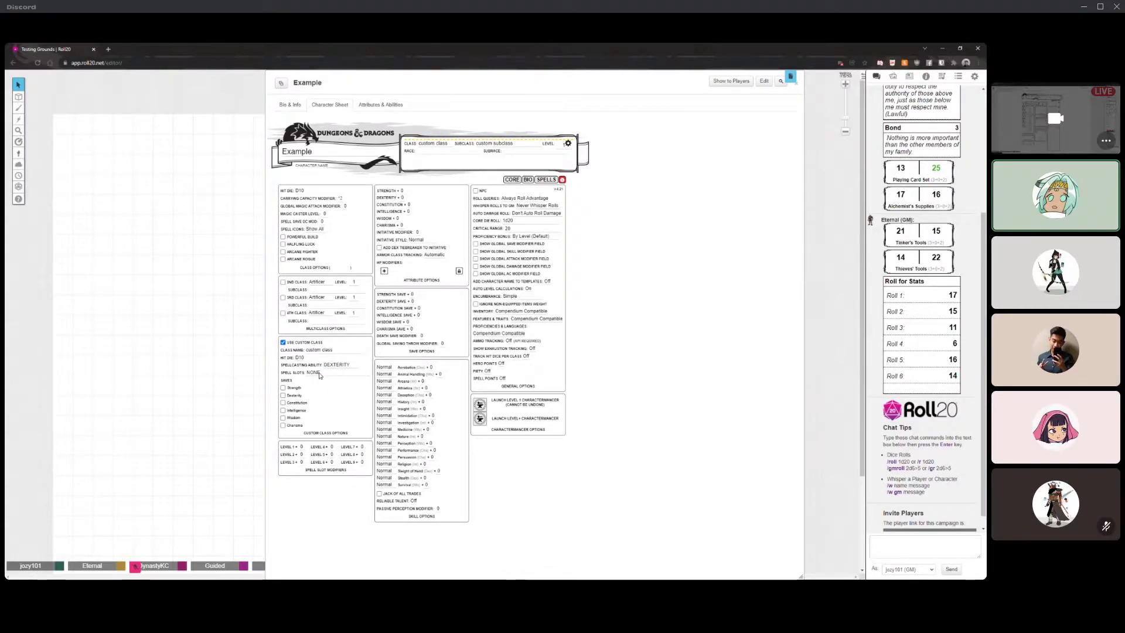
left_click(318, 373)
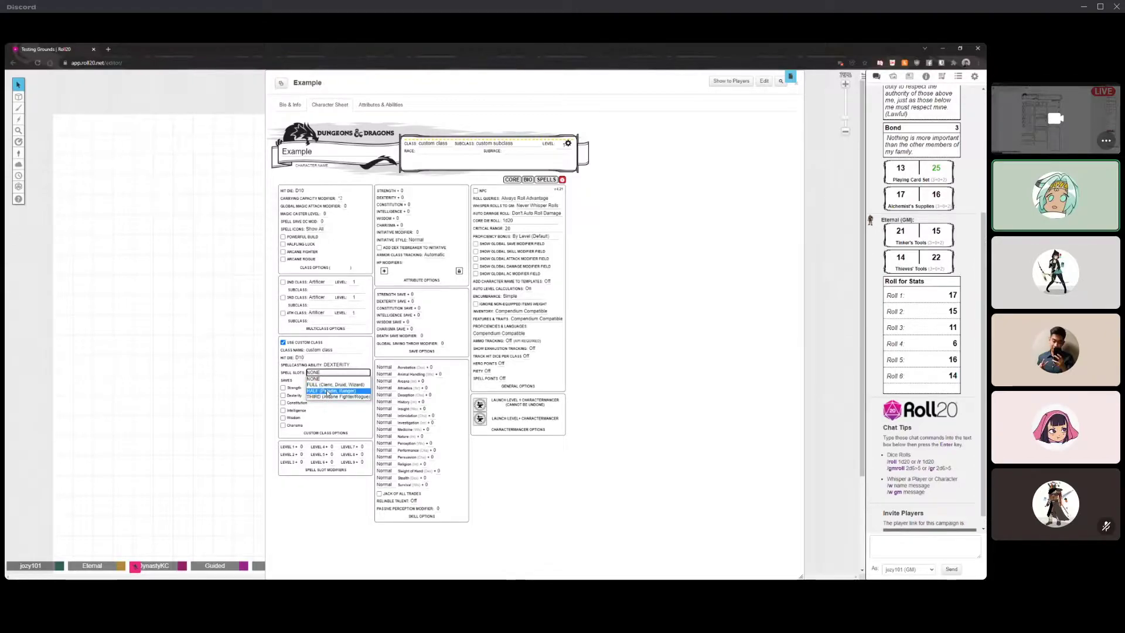
left_click(324, 379)
left_click(343, 389)
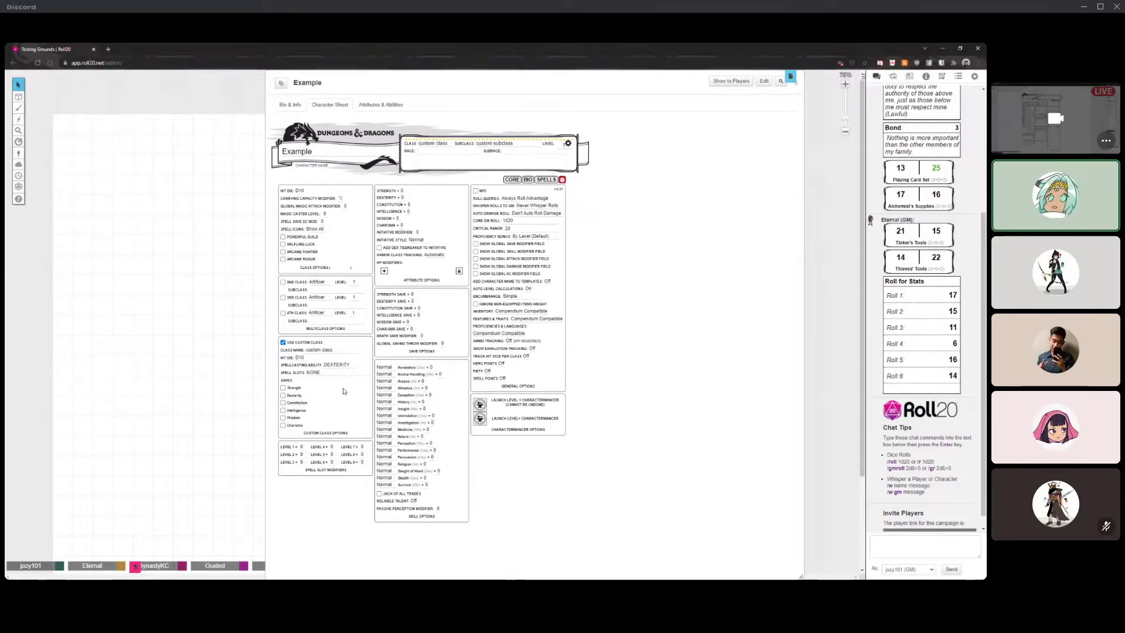
- Set the level 1 spell slot modifier to 25 and check the level 1 slot total on the spells page
left_click(302, 446)
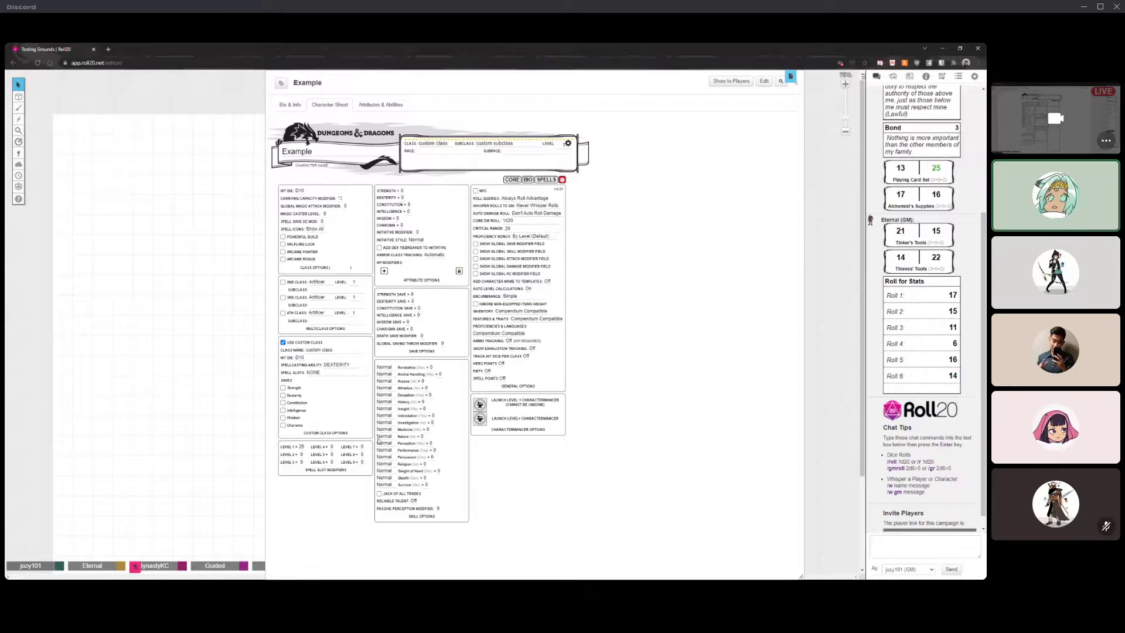
left_click(325, 373)
key("Escape")
left_click(546, 180)
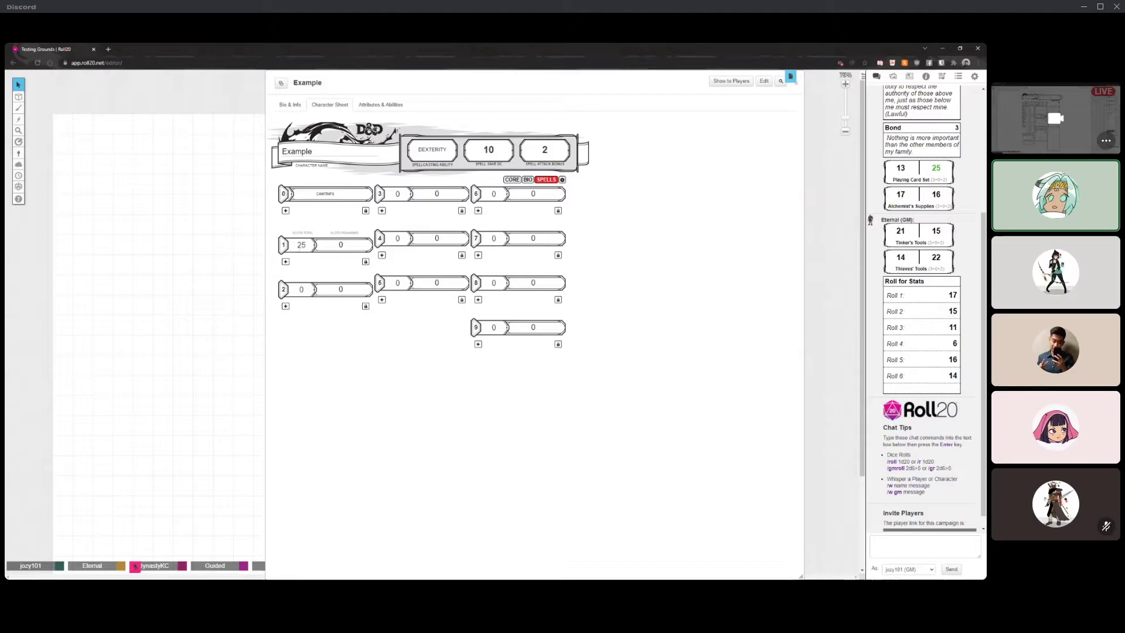
- Return to the sheet options, keep spell slots at None, and reset the level 1 spell slot modifier to 0
left_click(562, 180)
left_click(320, 375)
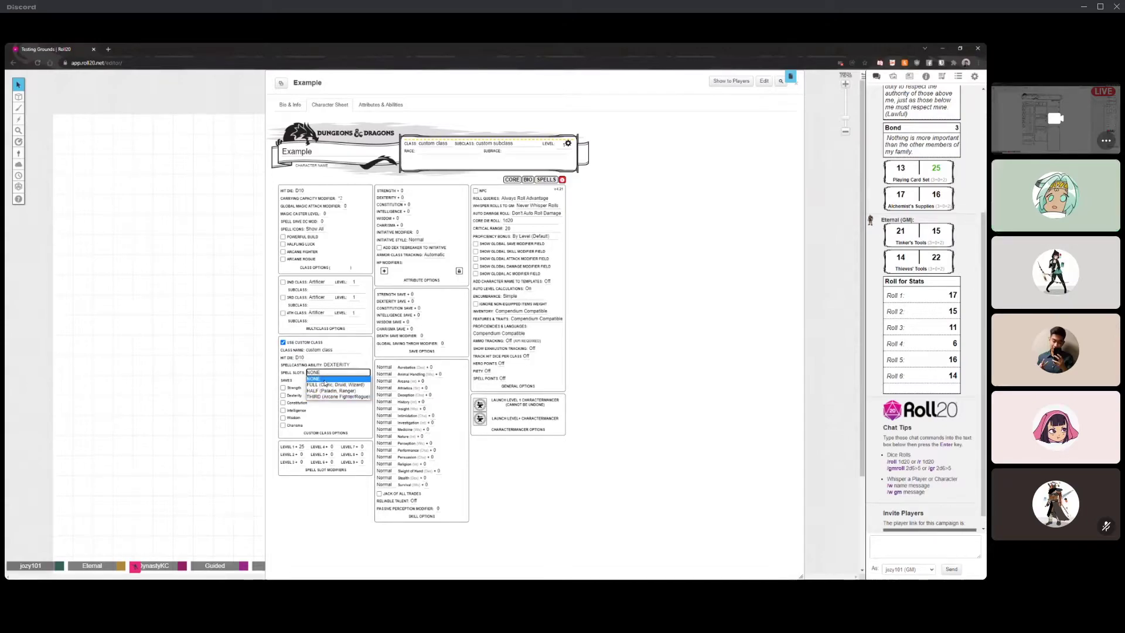
left_click(325, 380)
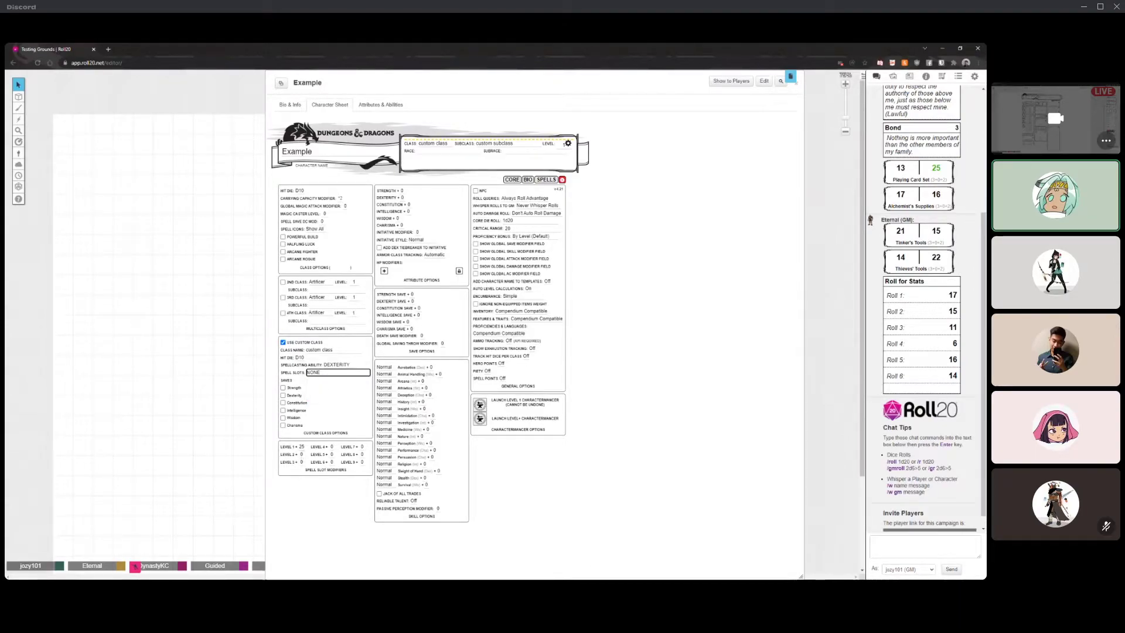
left_click(302, 446)
left_click(346, 442)
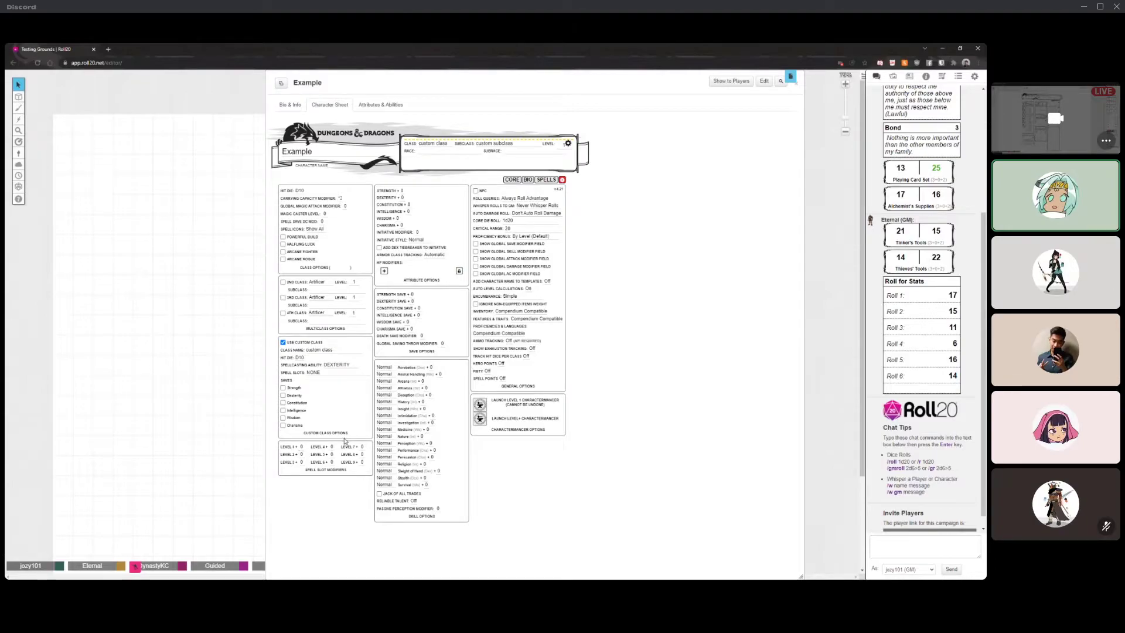
- On the core page, examine the race and subrace fields and compare the header's editable fields with its summary display
left_click(512, 180)
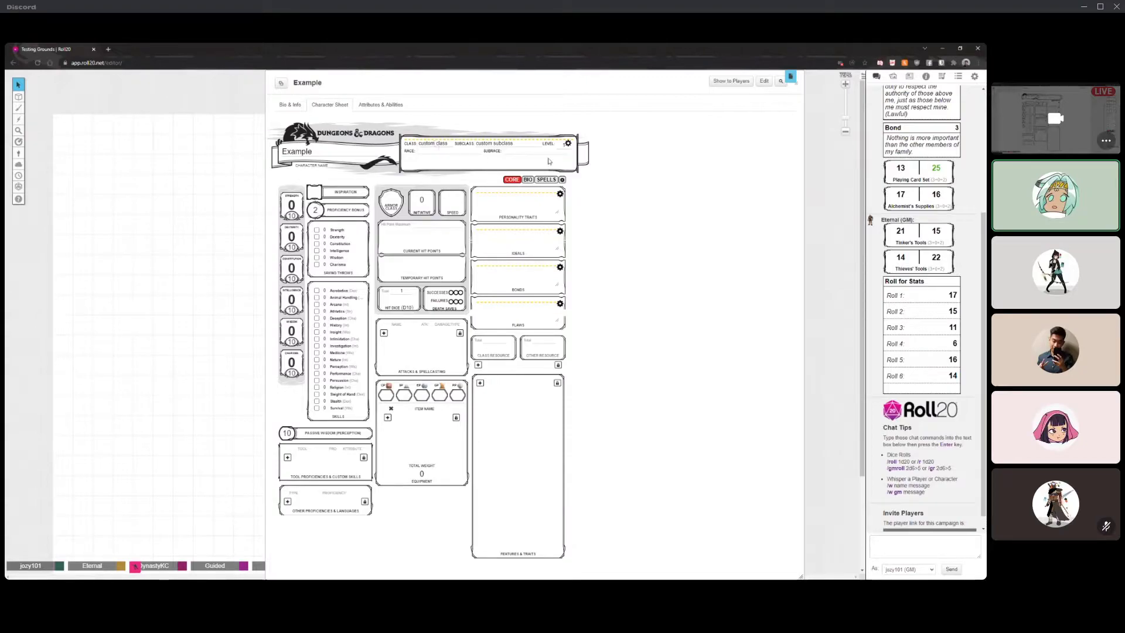
left_click(430, 153)
key("Tab")
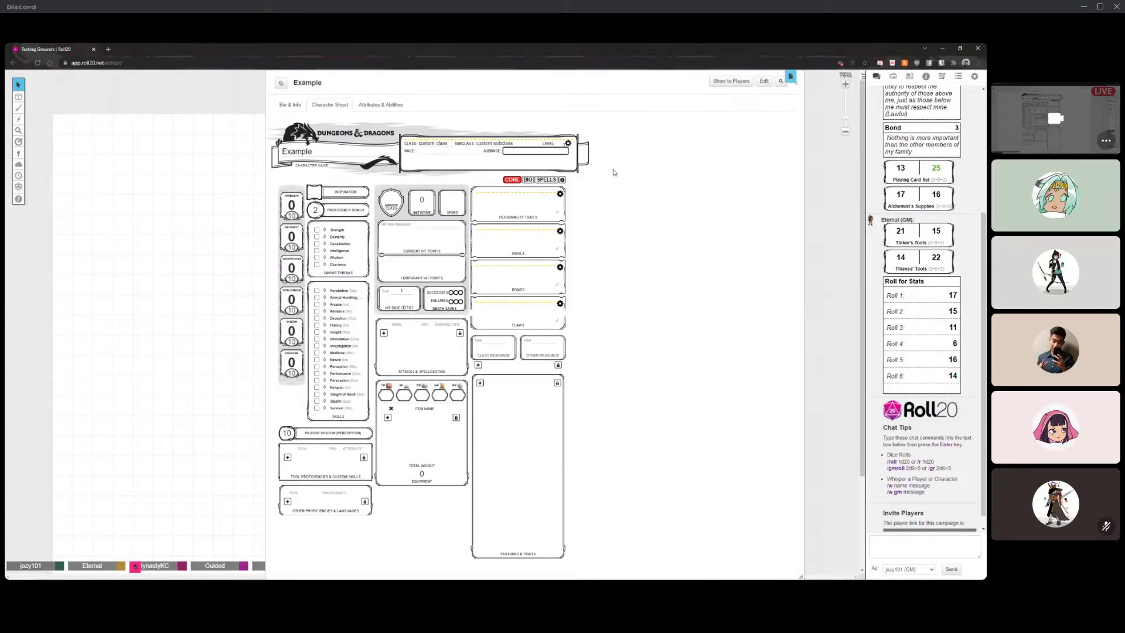
left_click(568, 145)
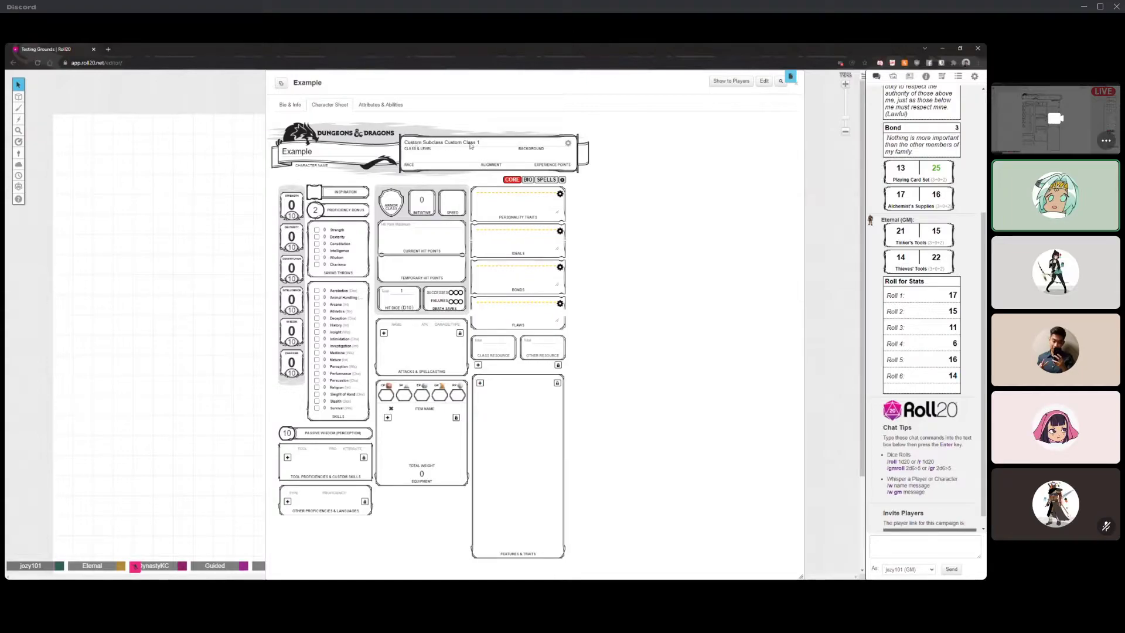
left_click(568, 144)
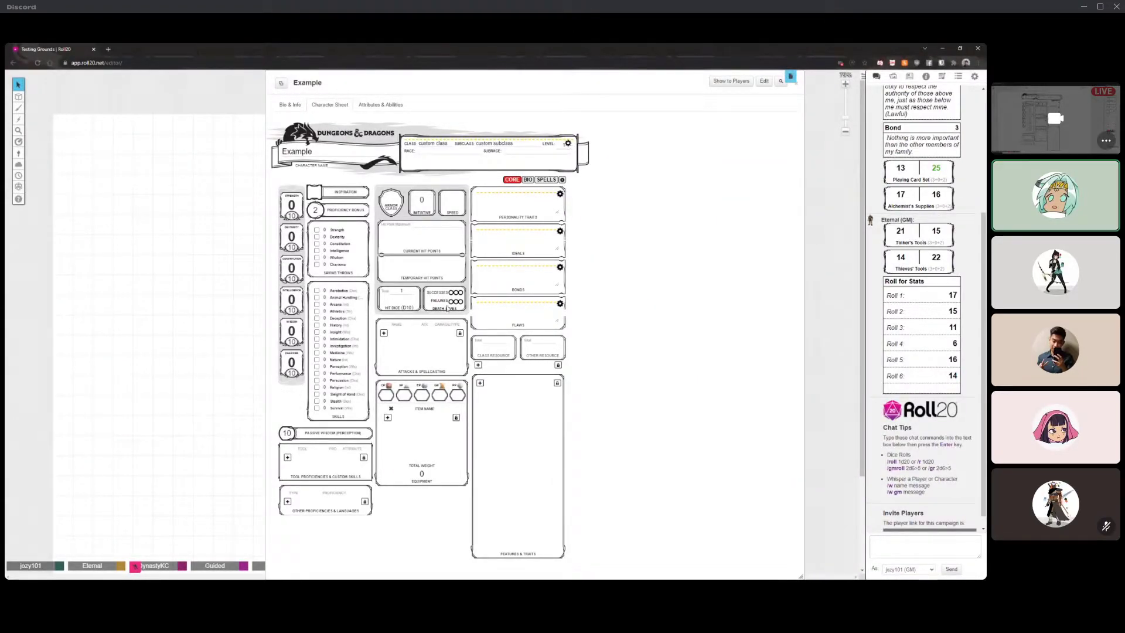
left_click(569, 146)
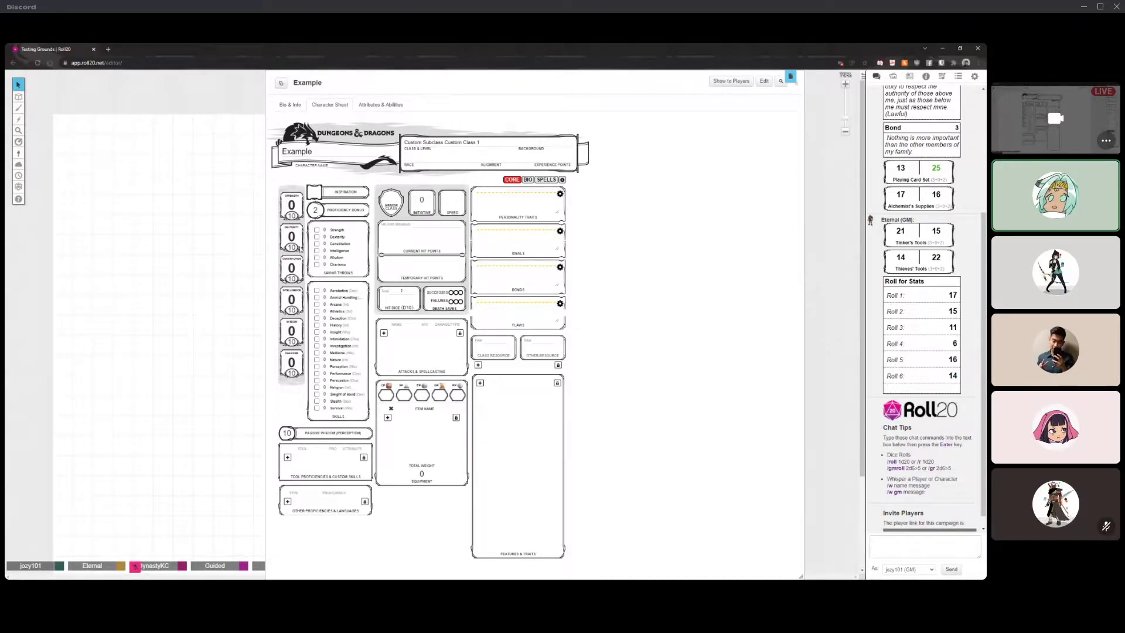
- Set the character's Strength score to 50
left_click(291, 214)
type("50")
key("Tab")
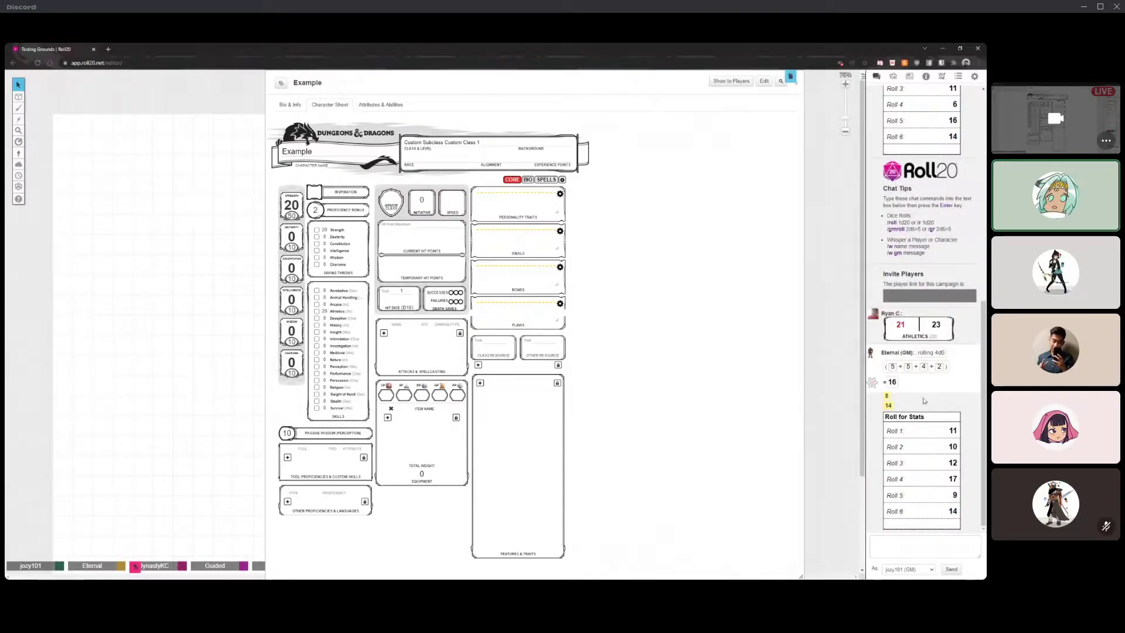
mouse_move(887, 397)
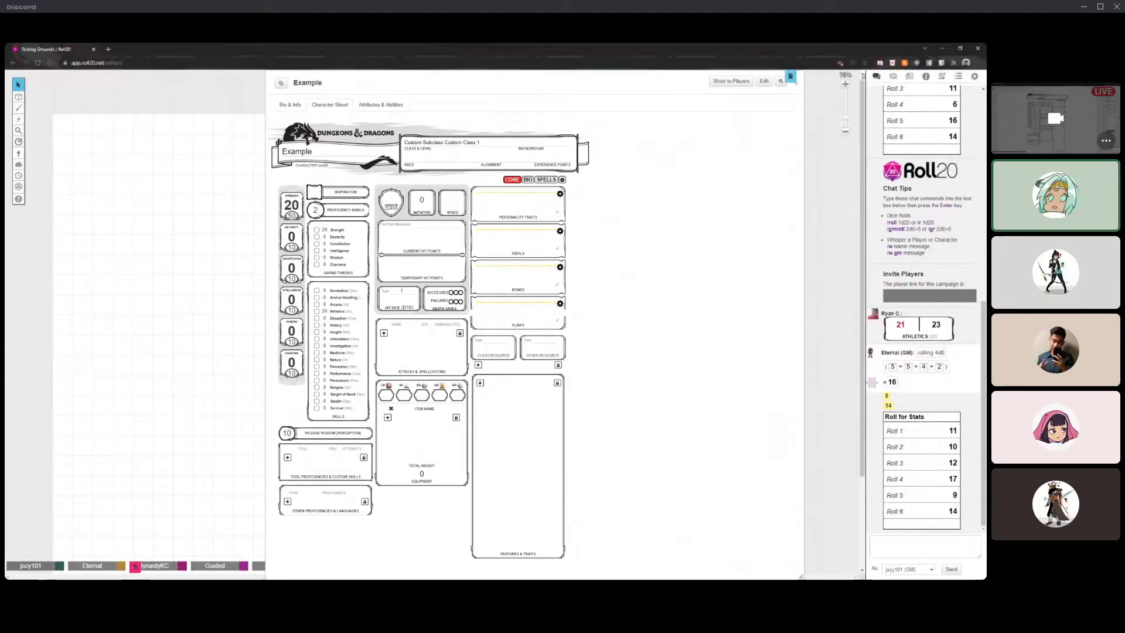
left_click_drag(299, 205, 284, 206)
left_click(303, 211)
double_click(291, 216)
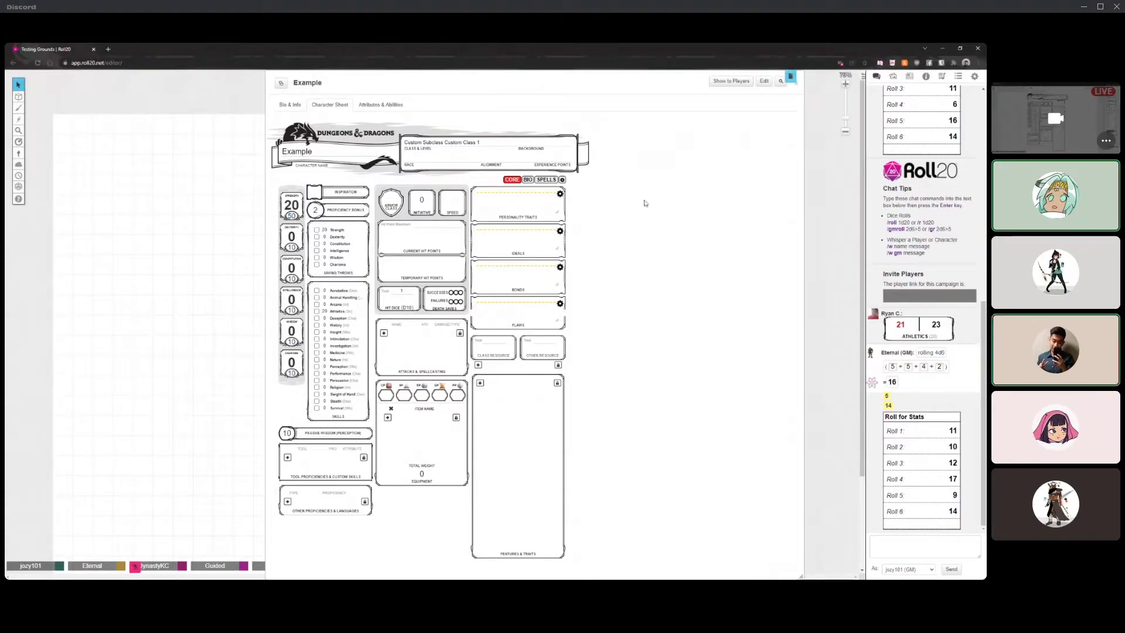
- Set the Strength modifier in the attribute options to -5 and check its effect on the core page
left_click(562, 180)
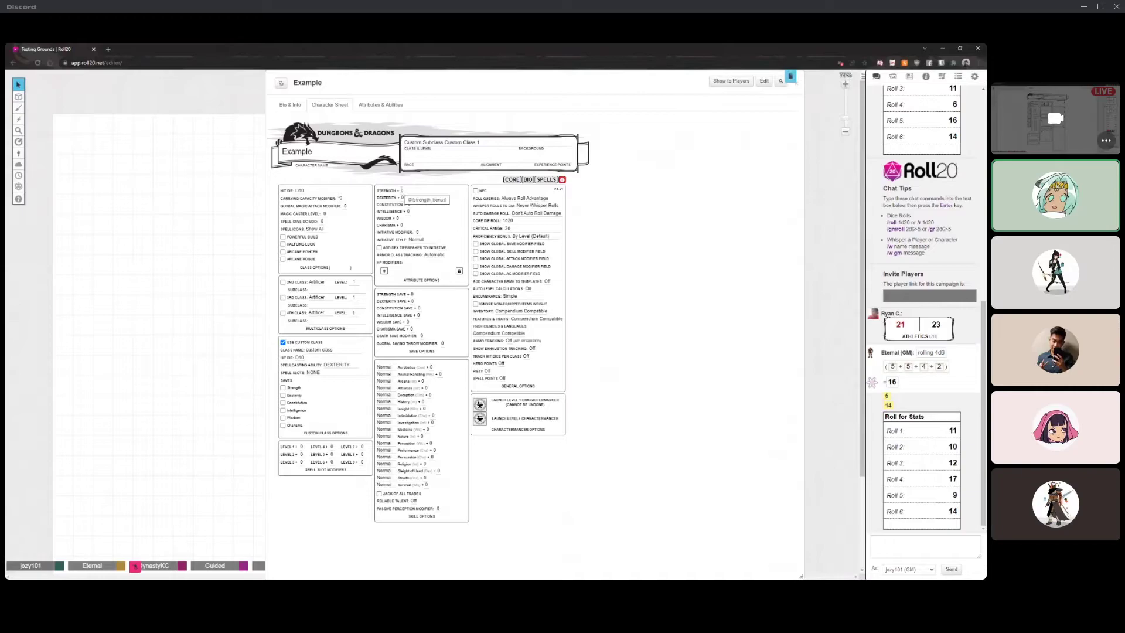
left_click(402, 190)
type("5")
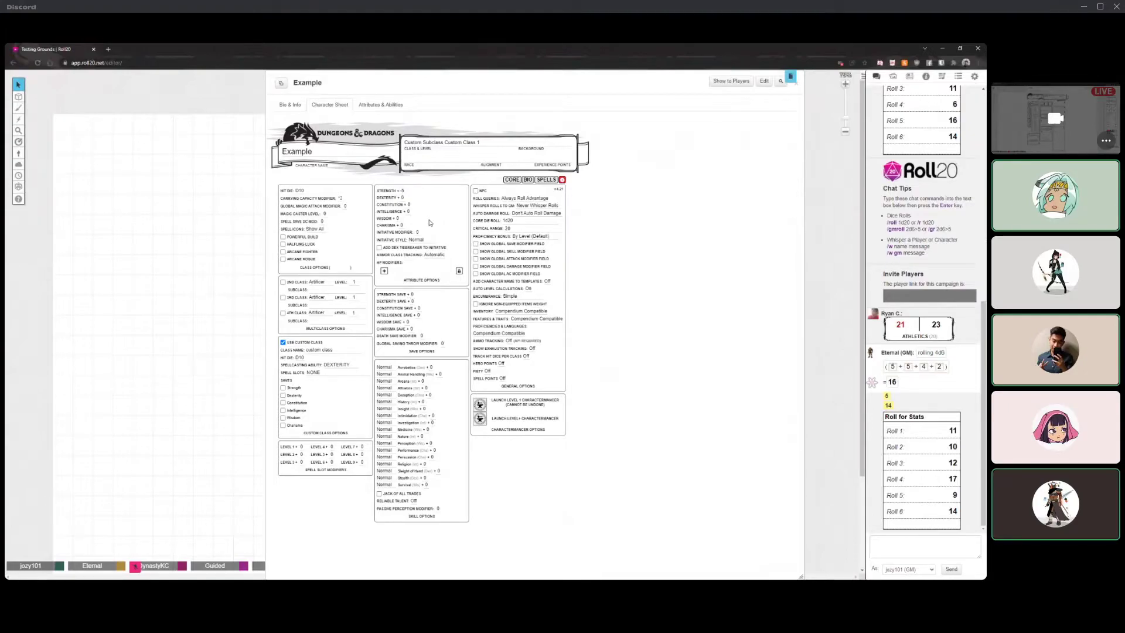
left_click(511, 179)
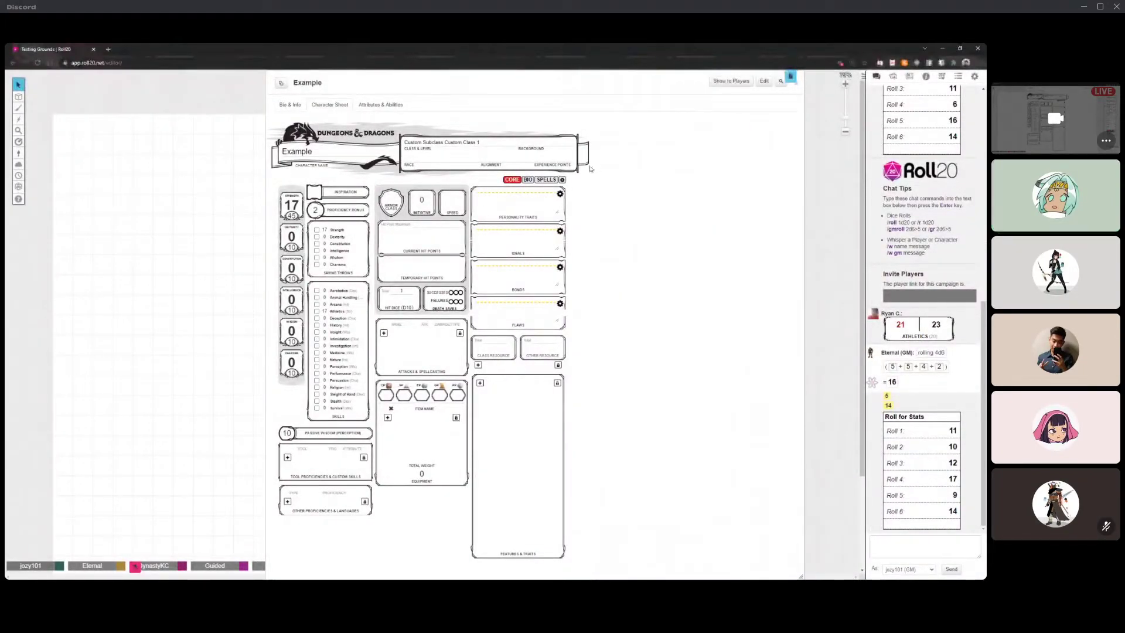
- Reset the Strength modifier in the attribute options to 0
left_click(562, 179)
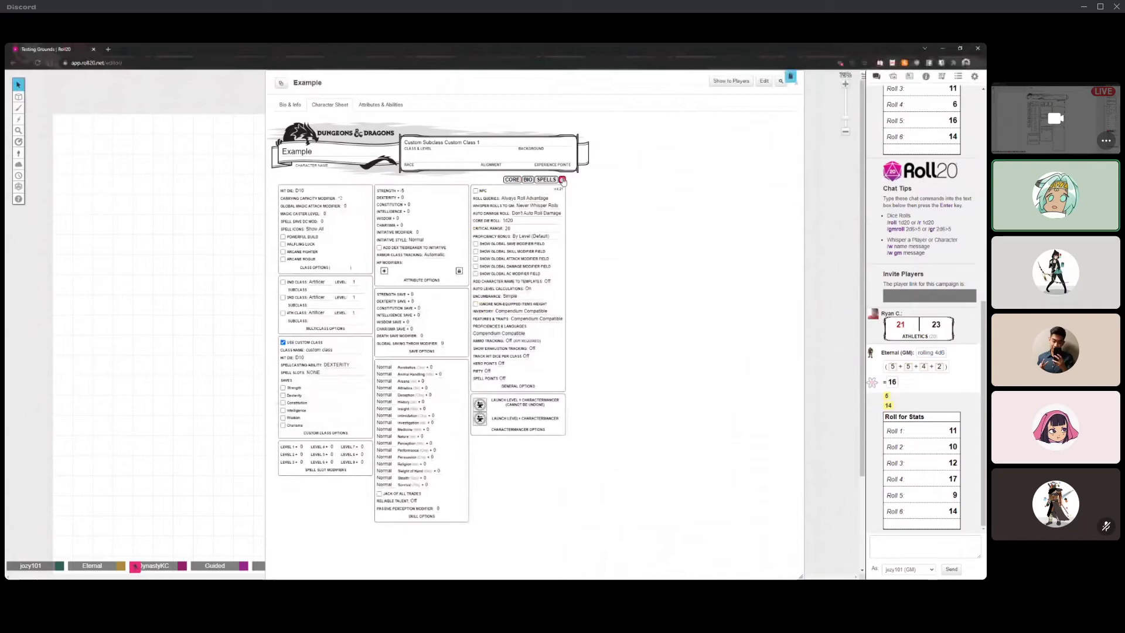
double_click(403, 190)
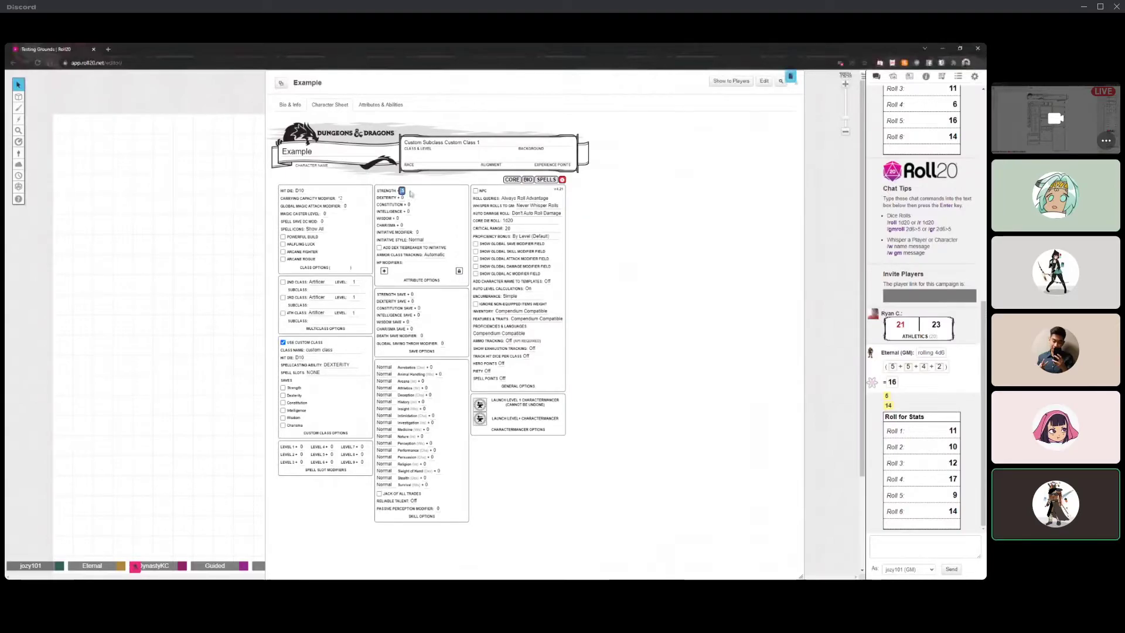
type("0")
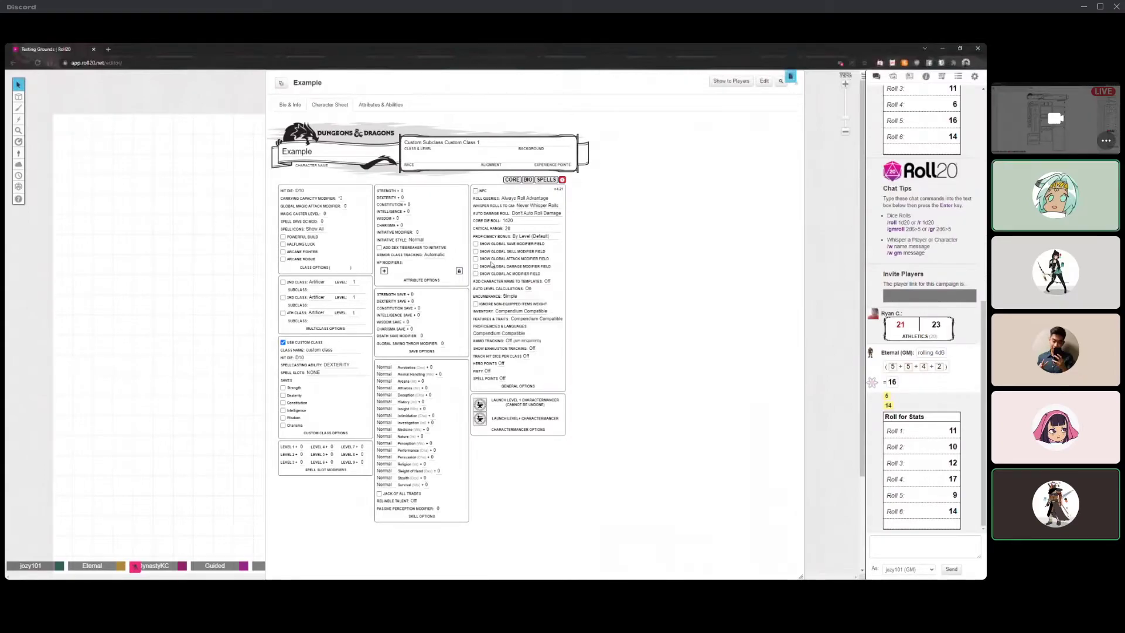
- Enable the global save, skill, attack, damage and AC modifier fields in the general options
left_click(475, 250)
left_click(476, 258)
left_click(476, 266)
left_click(476, 274)
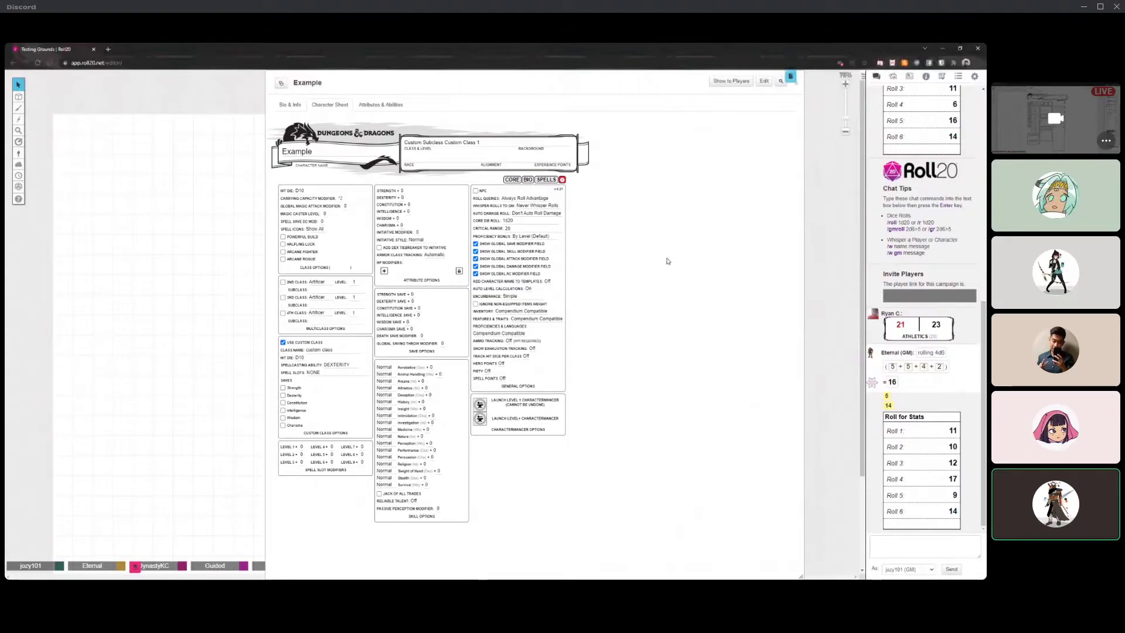
- Examine the global modifier sections on the core page and compare them with the sheet's general options
left_click(512, 179)
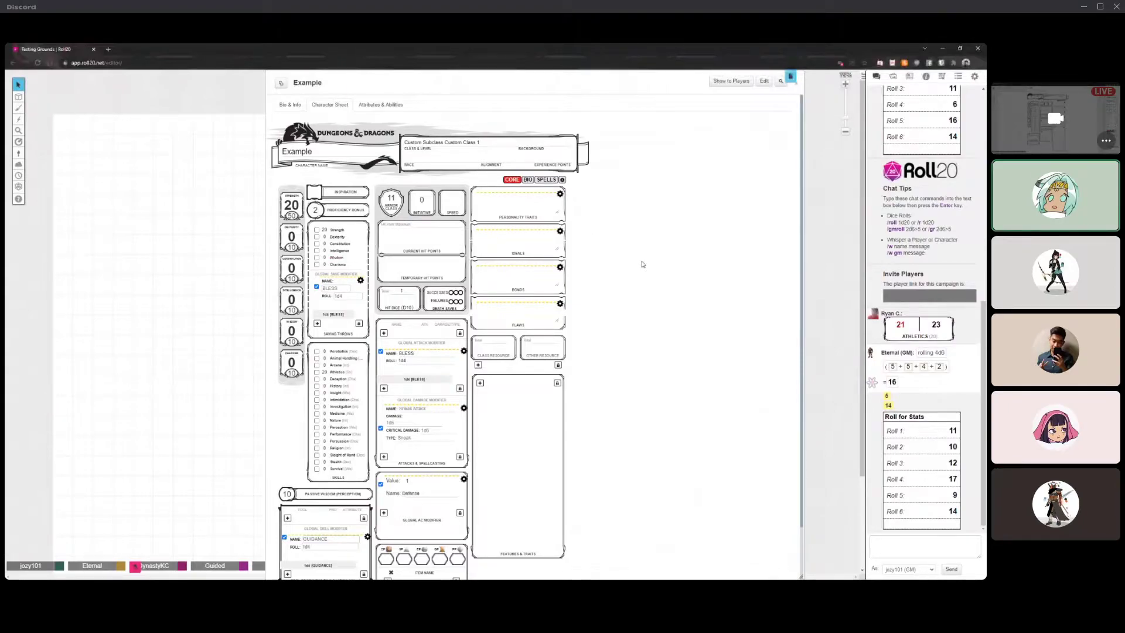
scroll(642, 265, "down", 3)
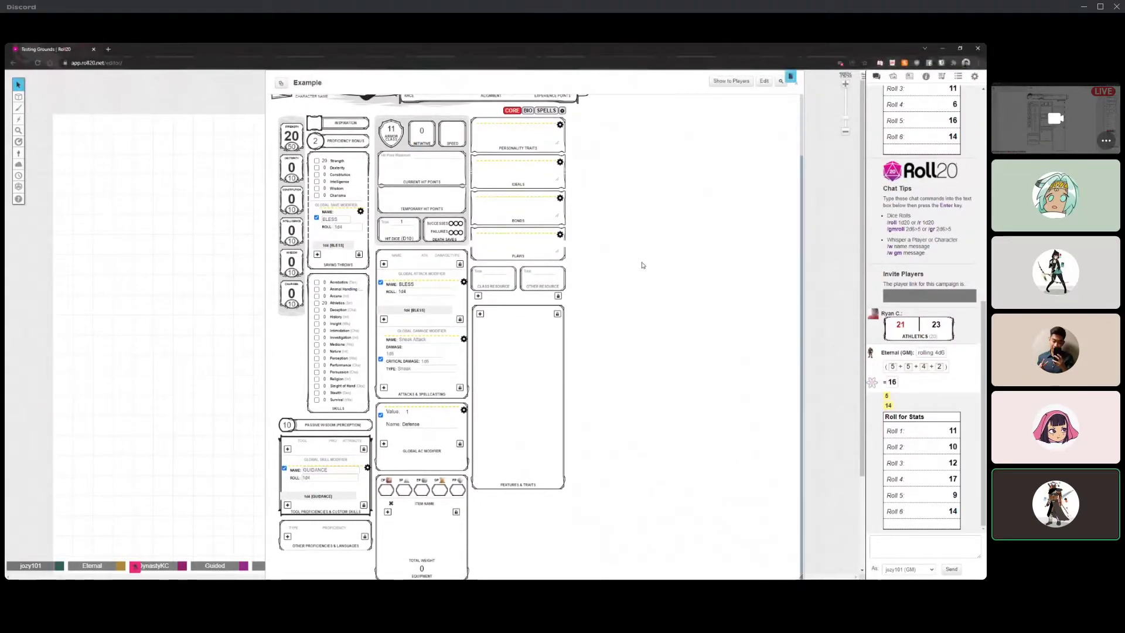
scroll(642, 265, "up", 3)
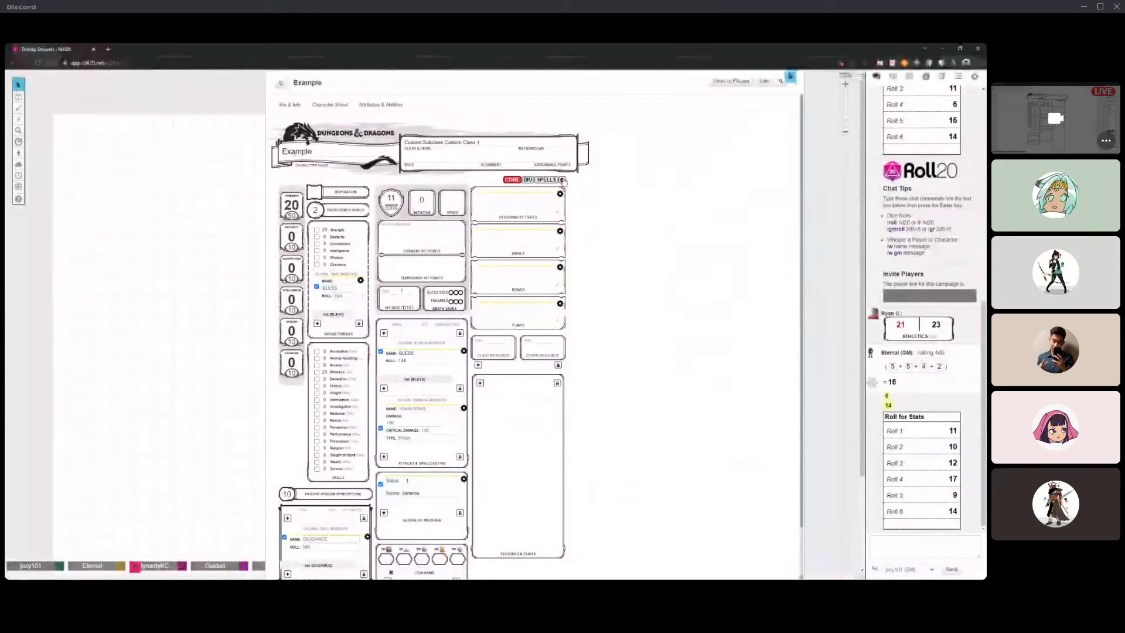
left_click(563, 180)
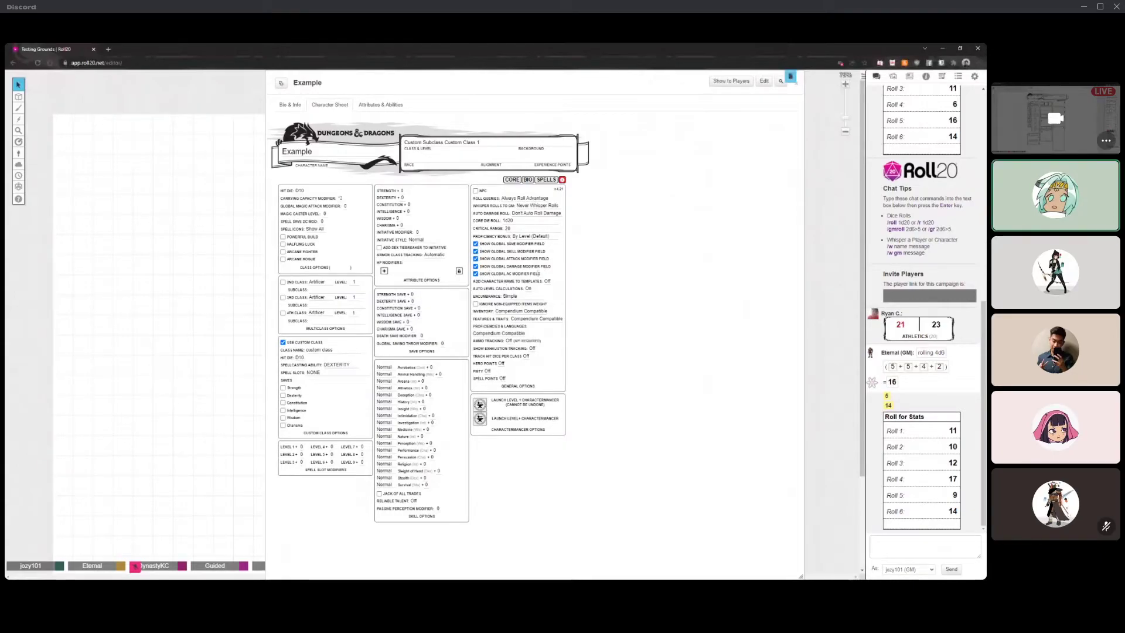
left_click(512, 180)
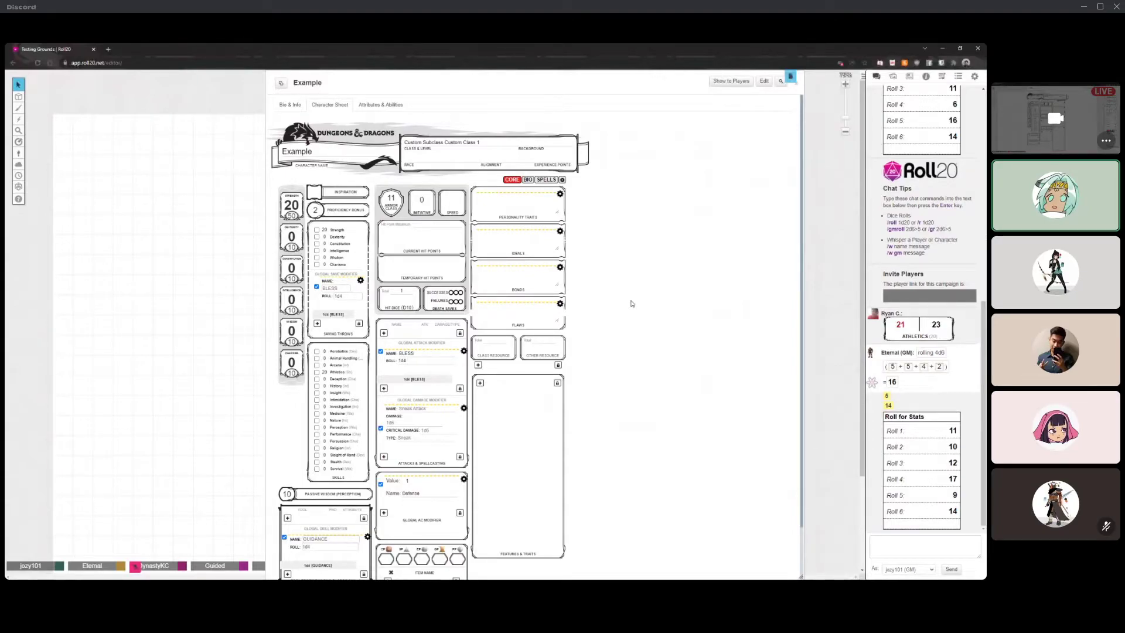
- Close the Bless save modifier's editable fields and roll a Strength saving throw with the modifier active
left_click(360, 280)
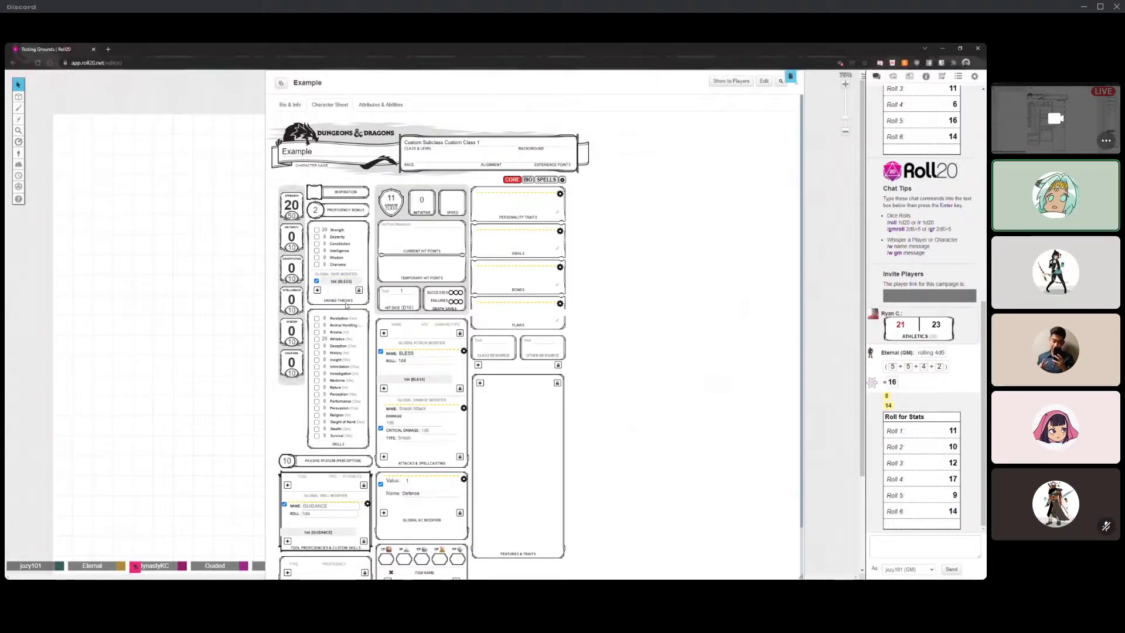
left_click(316, 281)
left_click(342, 231)
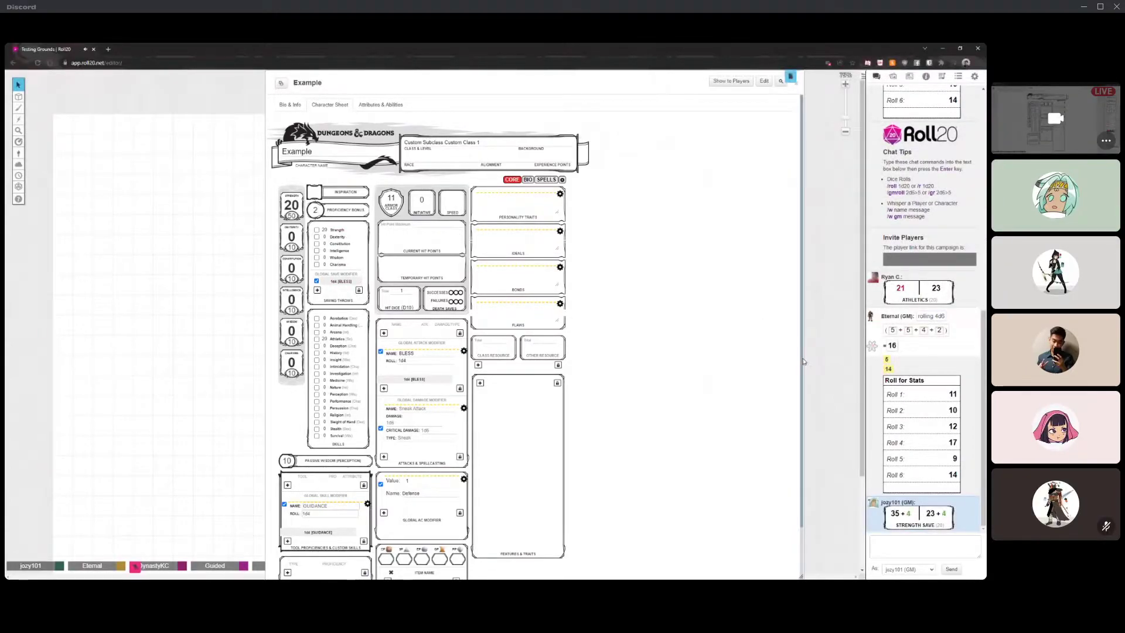
mouse_move(907, 515)
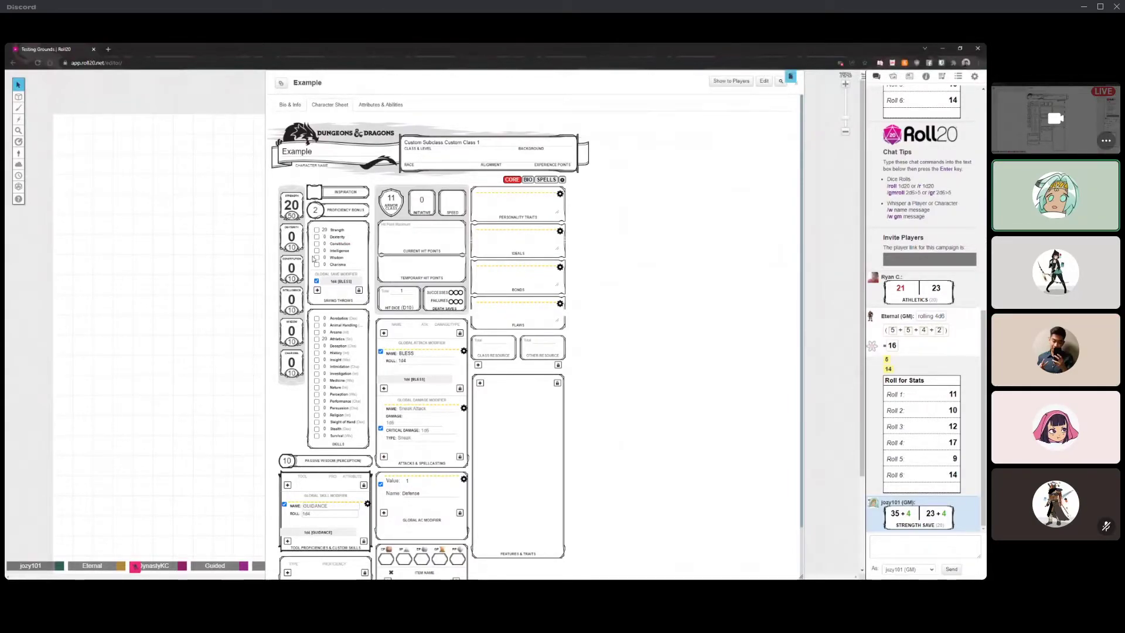
left_click_drag(297, 217, 293, 217)
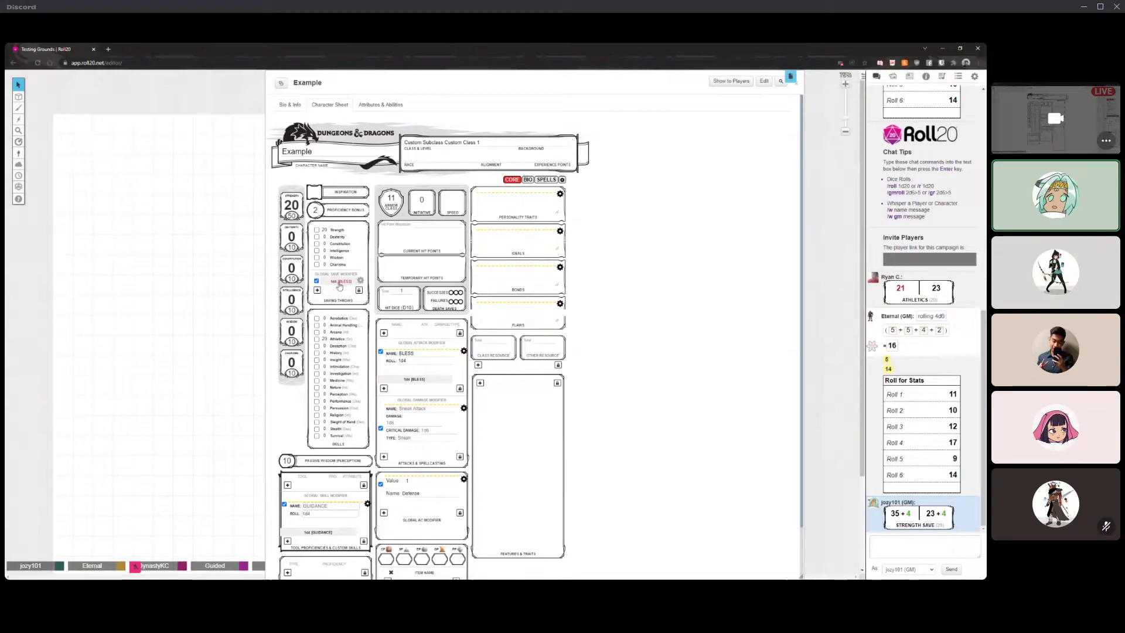
- Turn the Bless global save modifier off and back on in the saving throws section
double_click(291, 216)
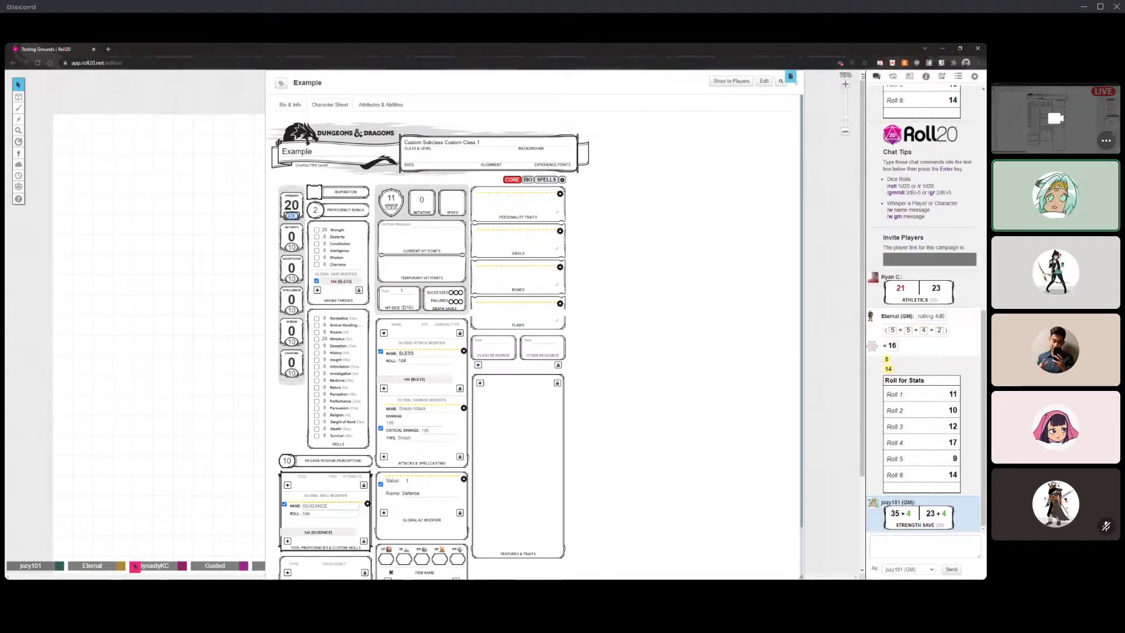
left_click(317, 281)
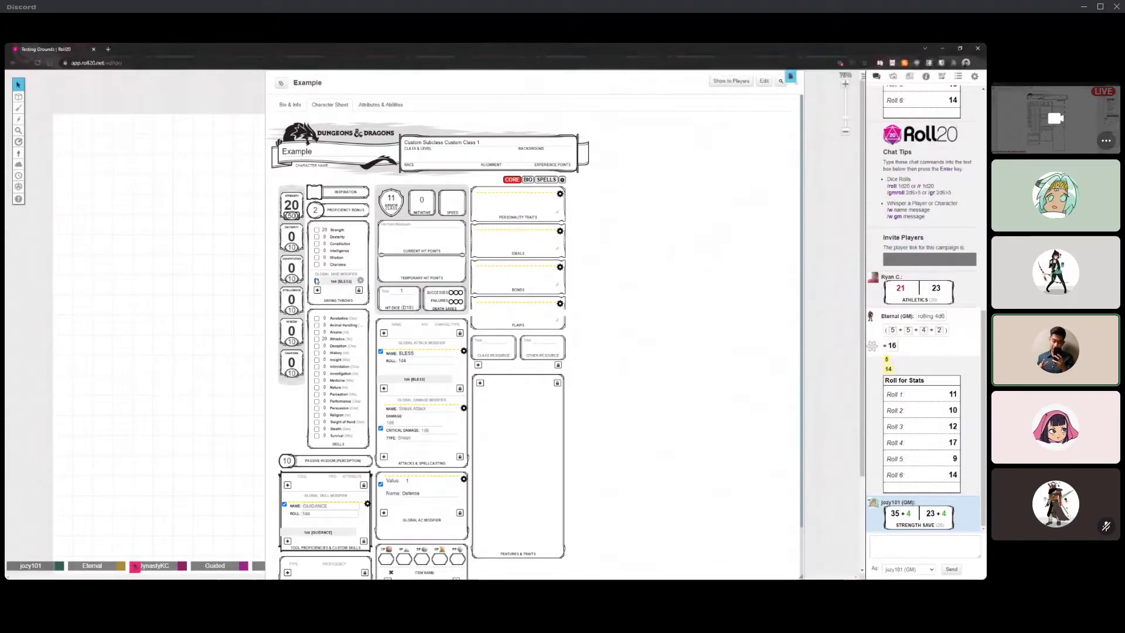
left_click(316, 281)
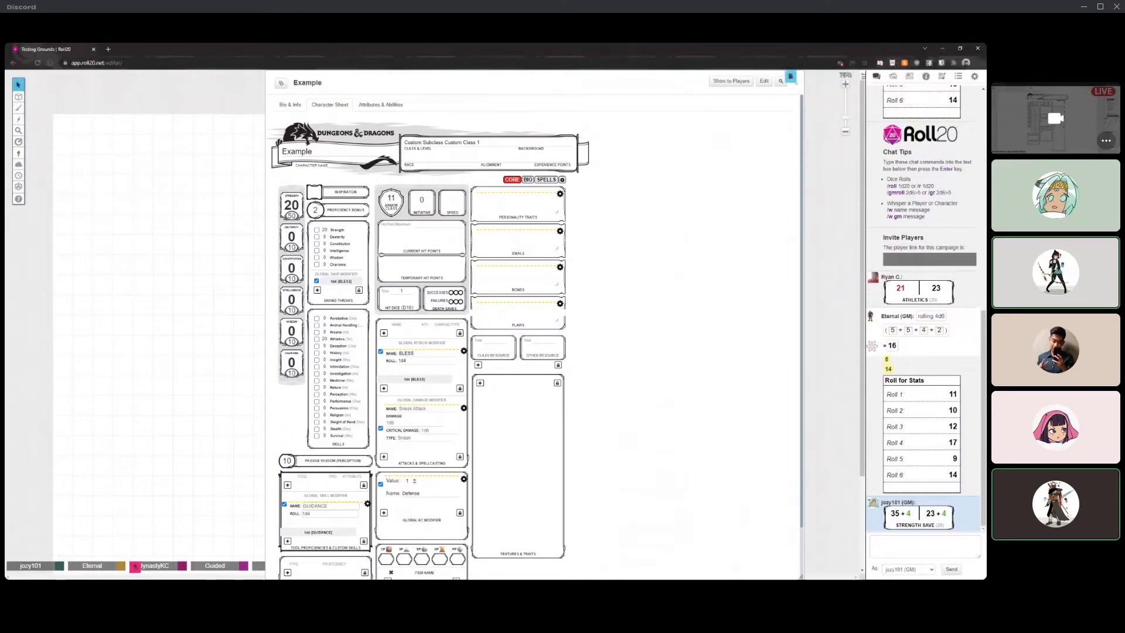
left_click(632, 173)
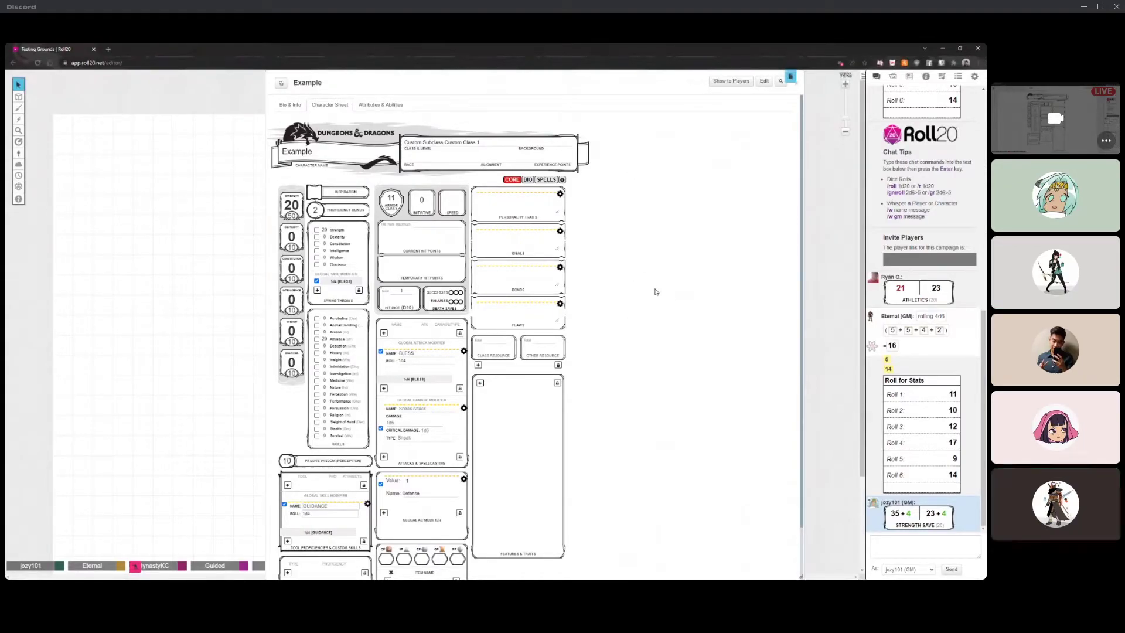
- Examine the sheet's options page and compare it with the ability scores and proficiency bonus on the core page
left_click(562, 180)
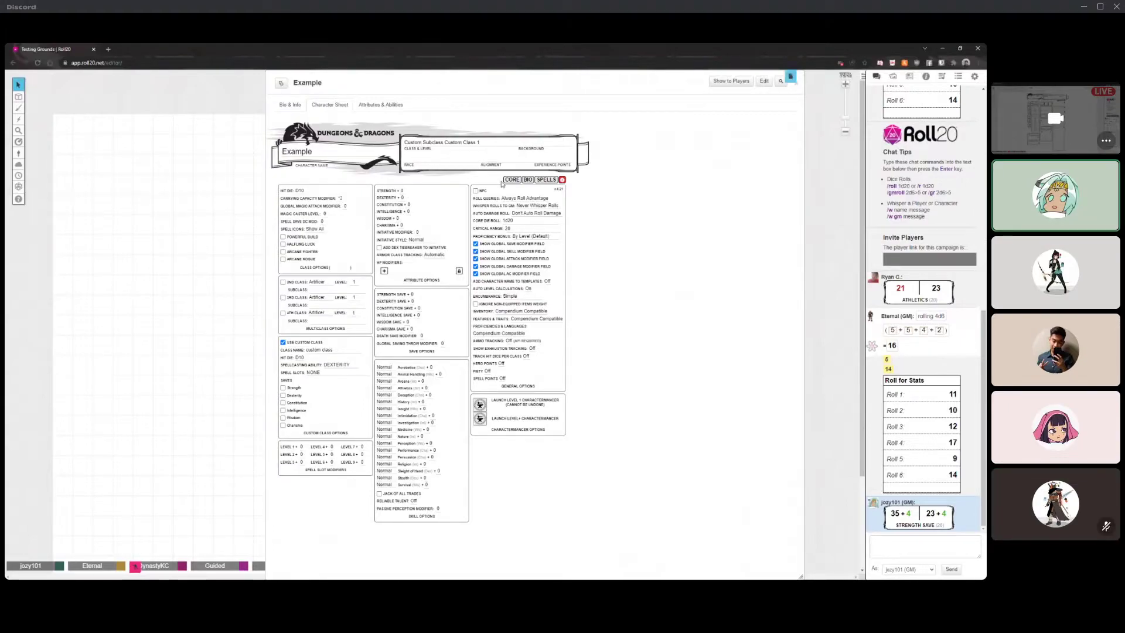
left_click(509, 180)
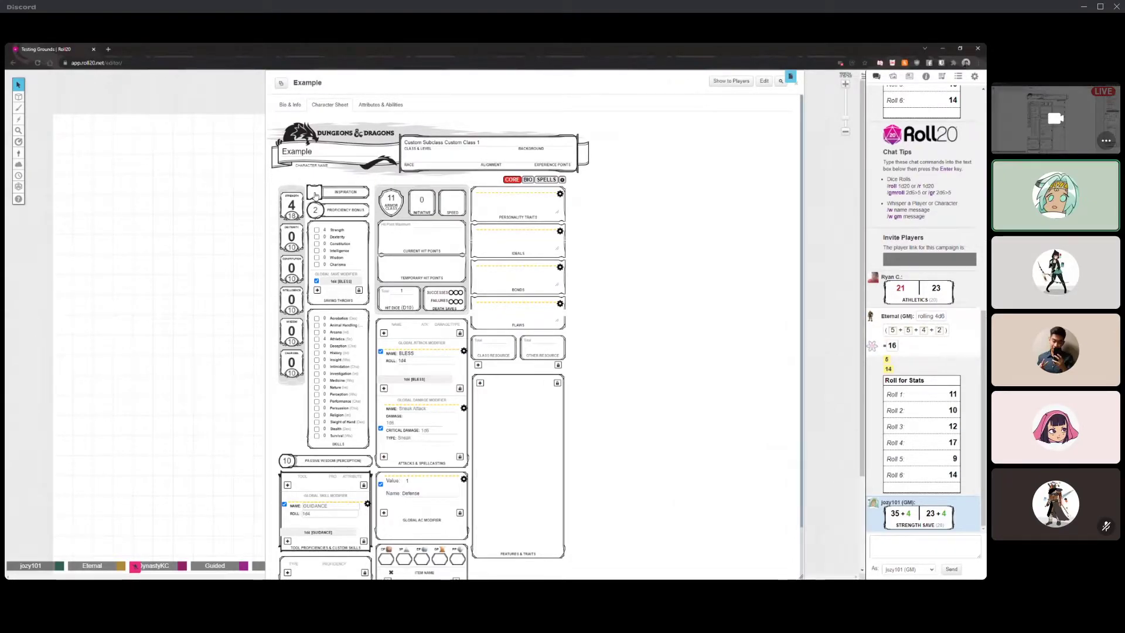
double_click(315, 210)
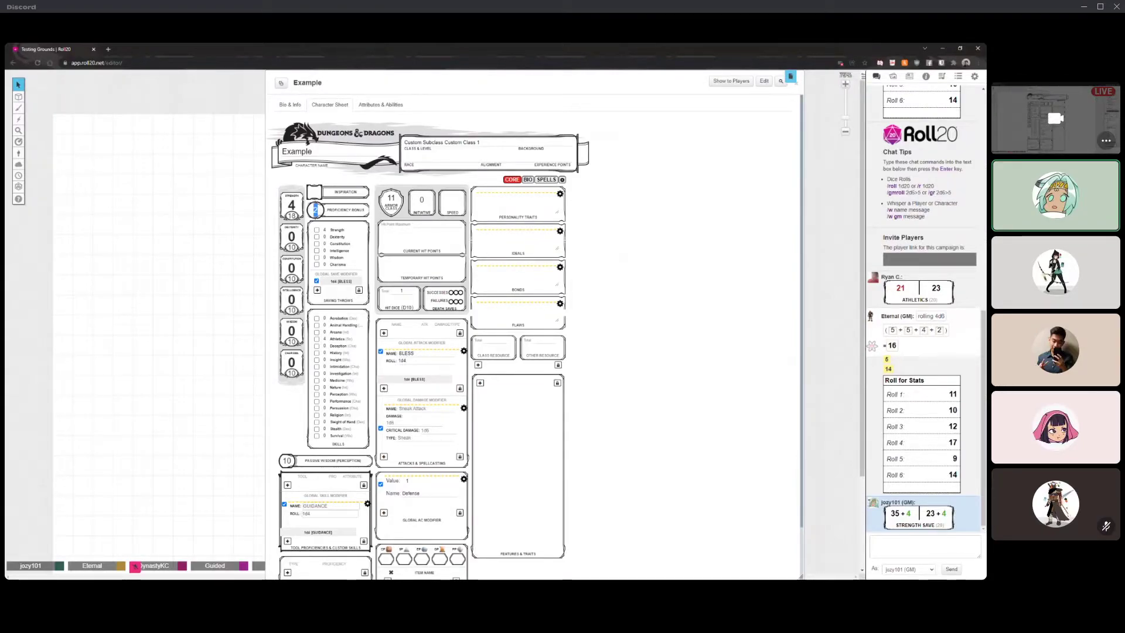
left_click(315, 209)
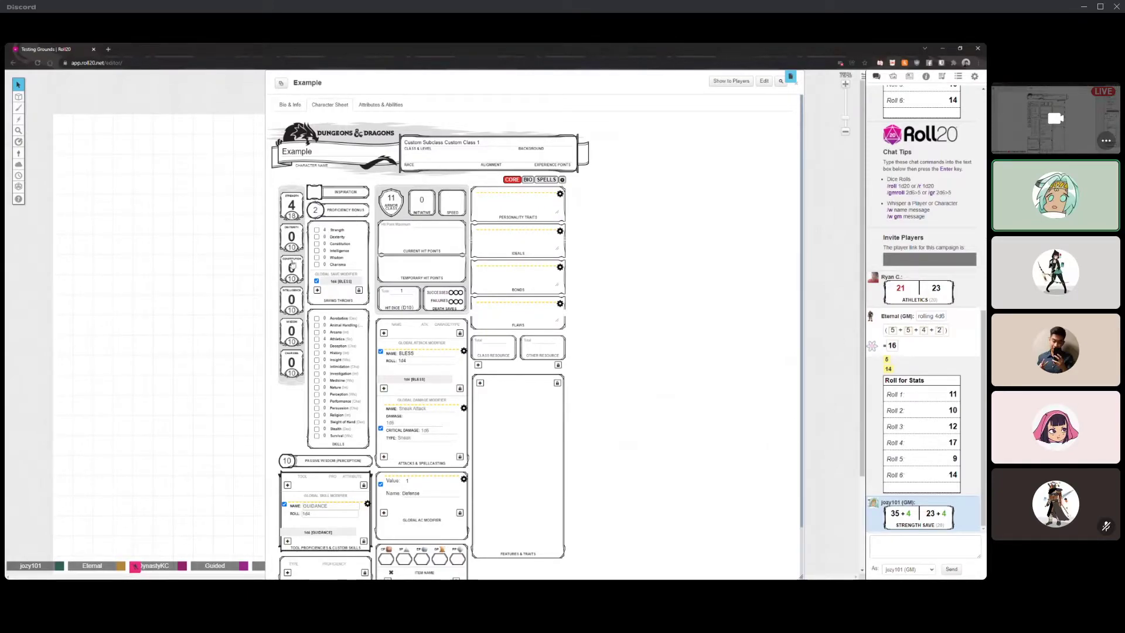
left_click(562, 179)
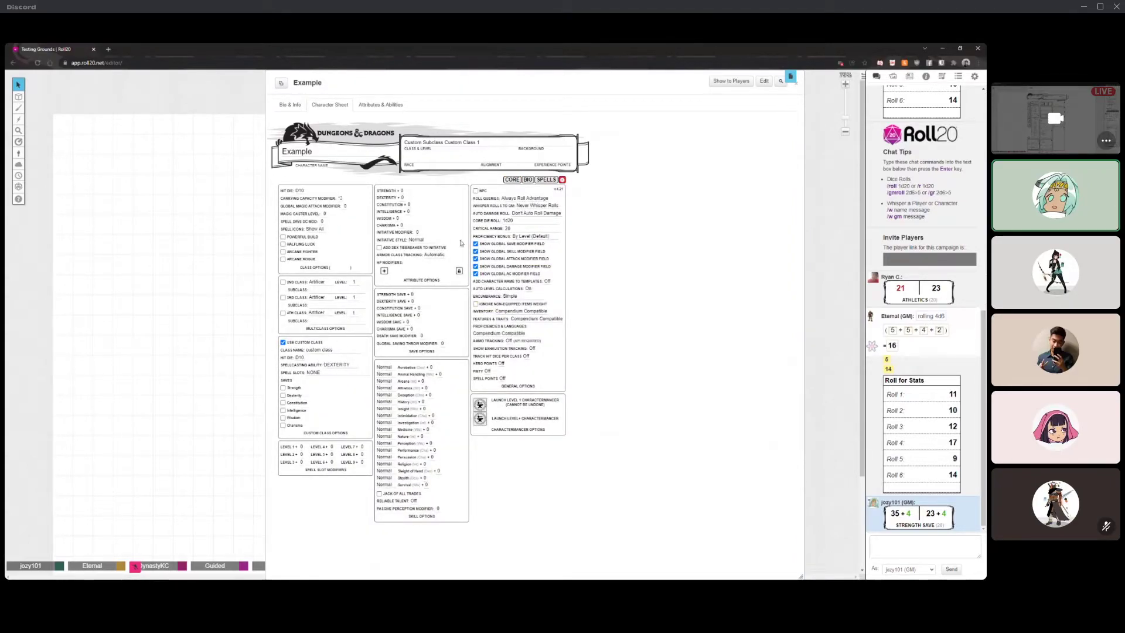
left_click(512, 179)
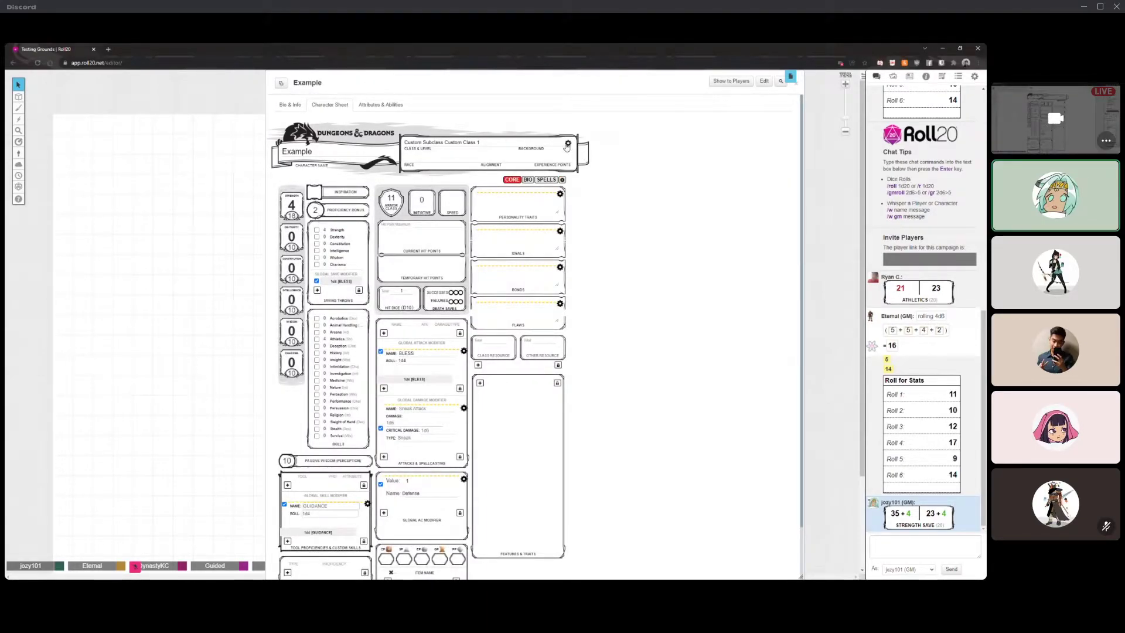
- Set the custom class level to 10 in the class details of the sheet's header
left_click(567, 144)
left_click(561, 144)
type("10")
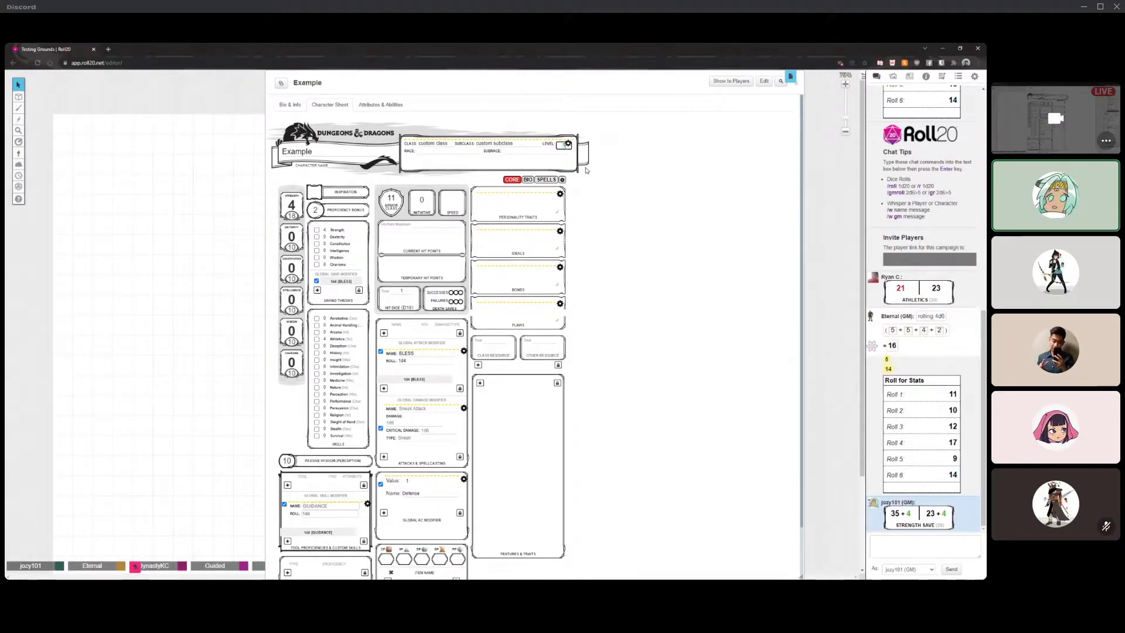
left_click(587, 170)
- Reset the custom class level to 1 and close the class details
double_click(562, 145)
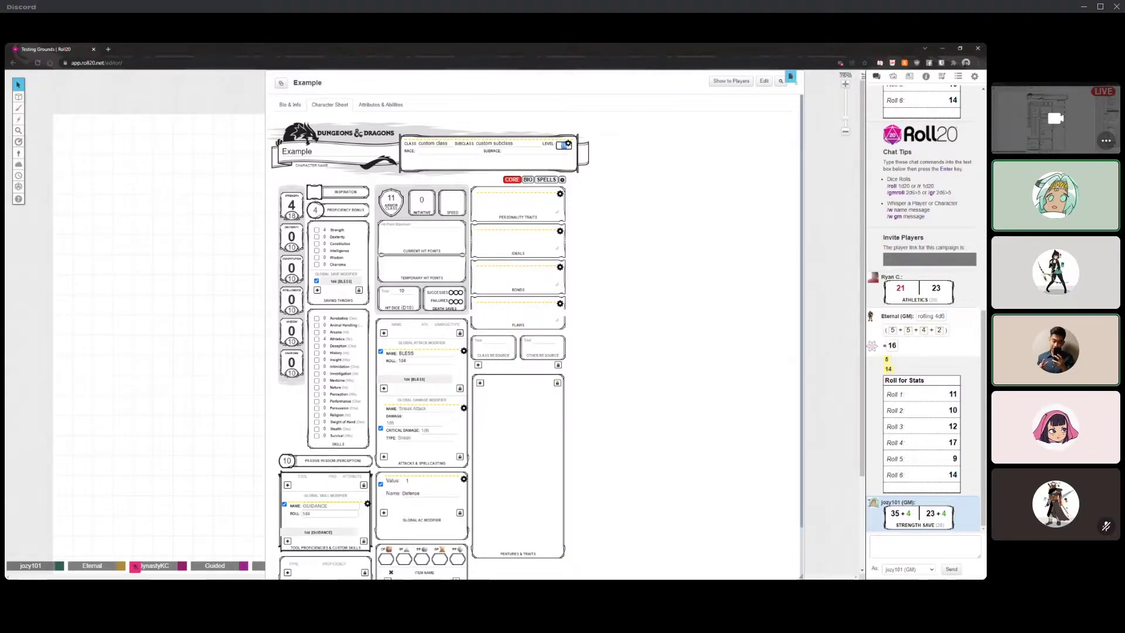
key("BackSpace")
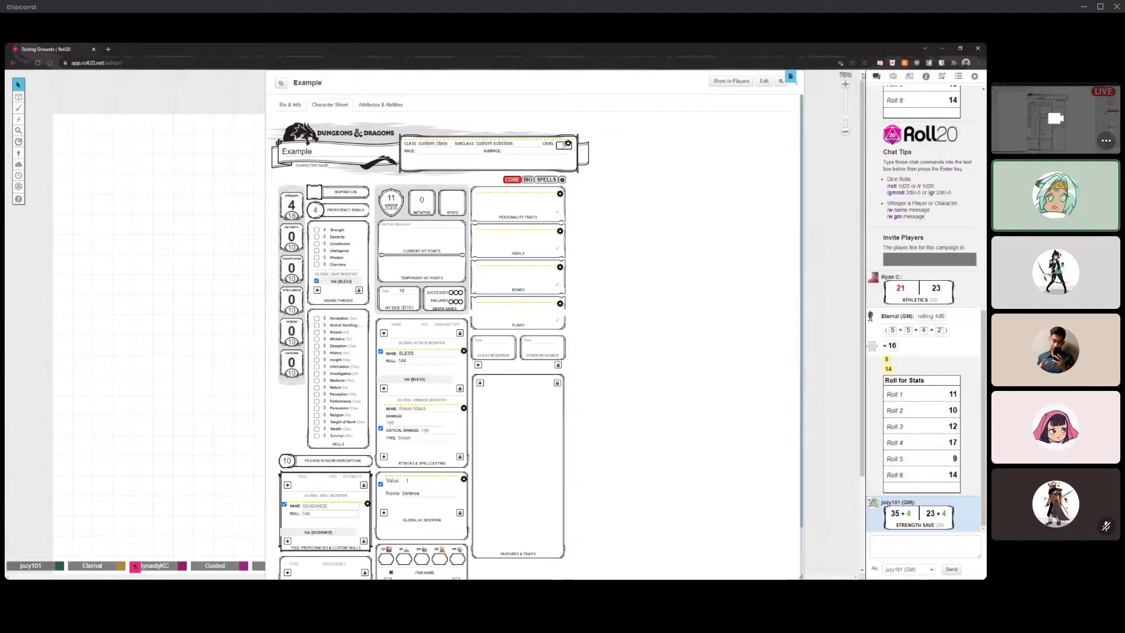
type("1")
left_click(568, 143)
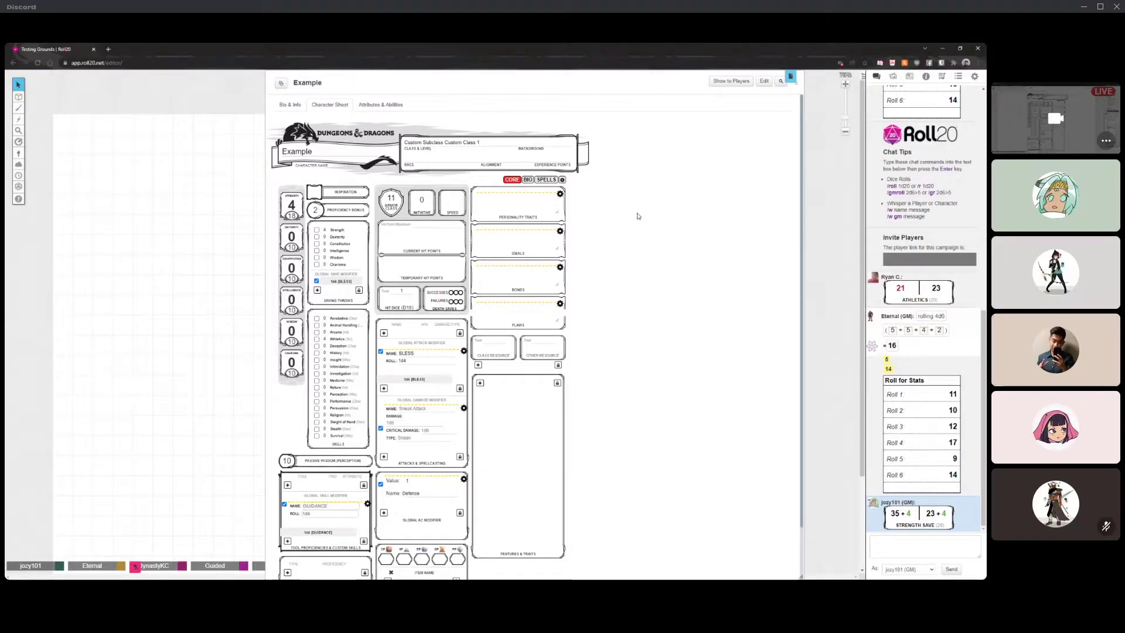
left_click(565, 144)
left_click(567, 143)
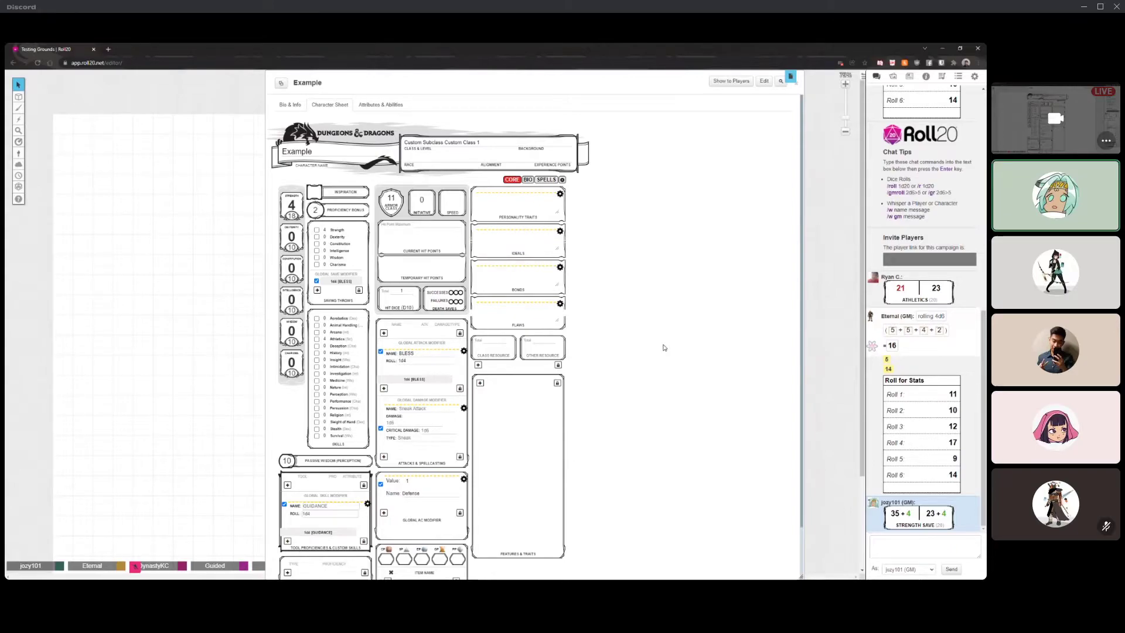
- Disable the global save, skill, attack, damage and AC modifier fields in the general options and return to the core page
left_click(563, 181)
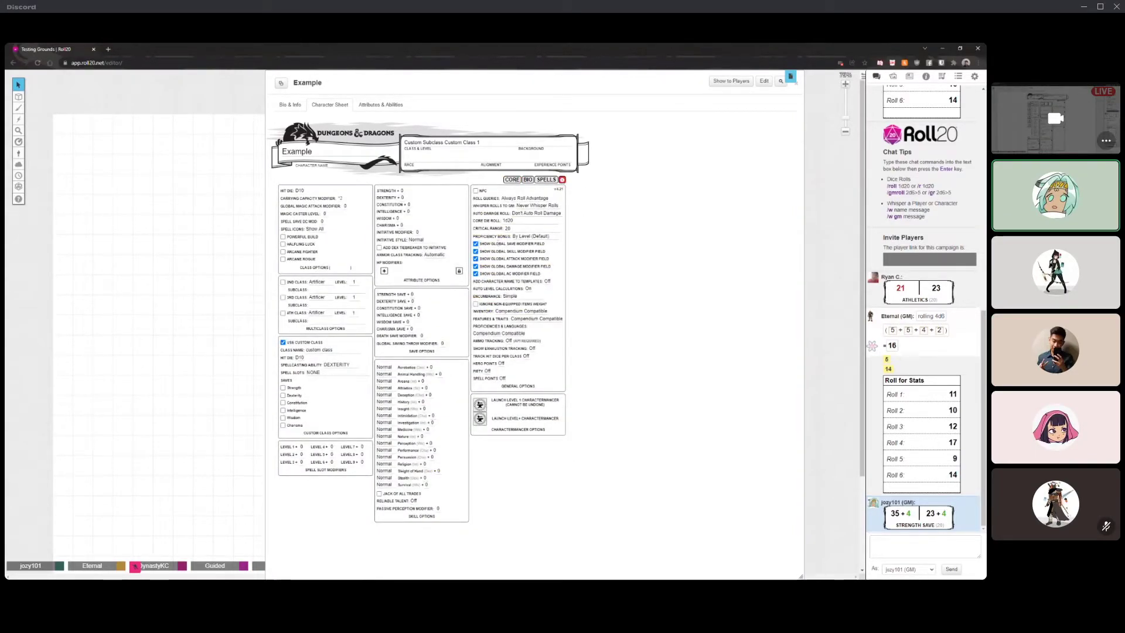
left_click(475, 243)
left_click(475, 251)
left_click(475, 259)
left_click(475, 266)
left_click(475, 273)
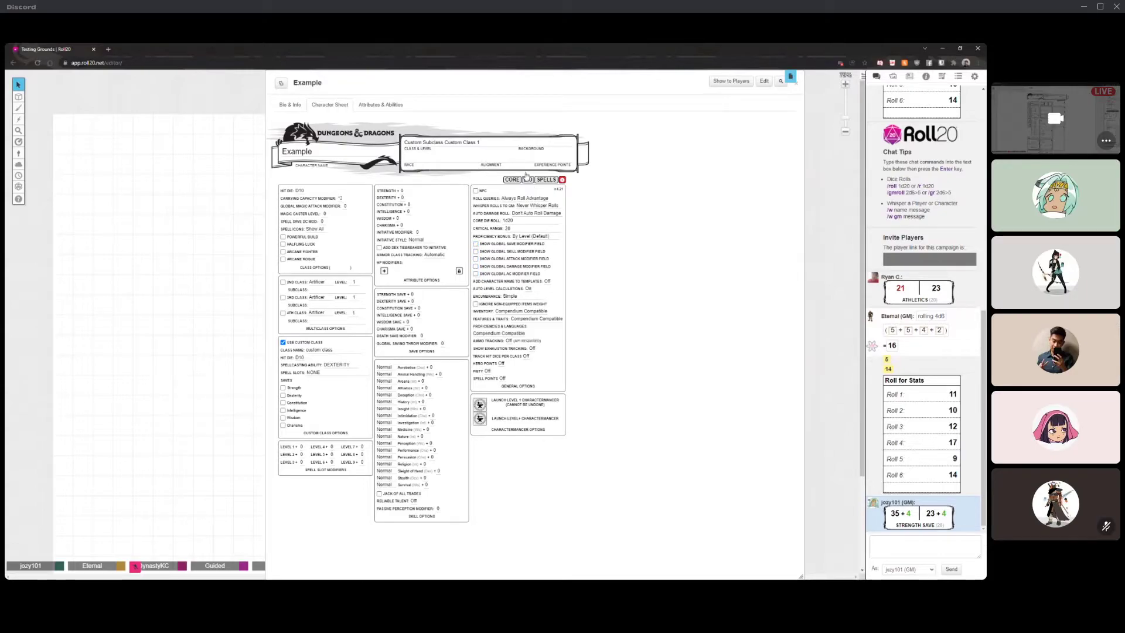
left_click(512, 181)
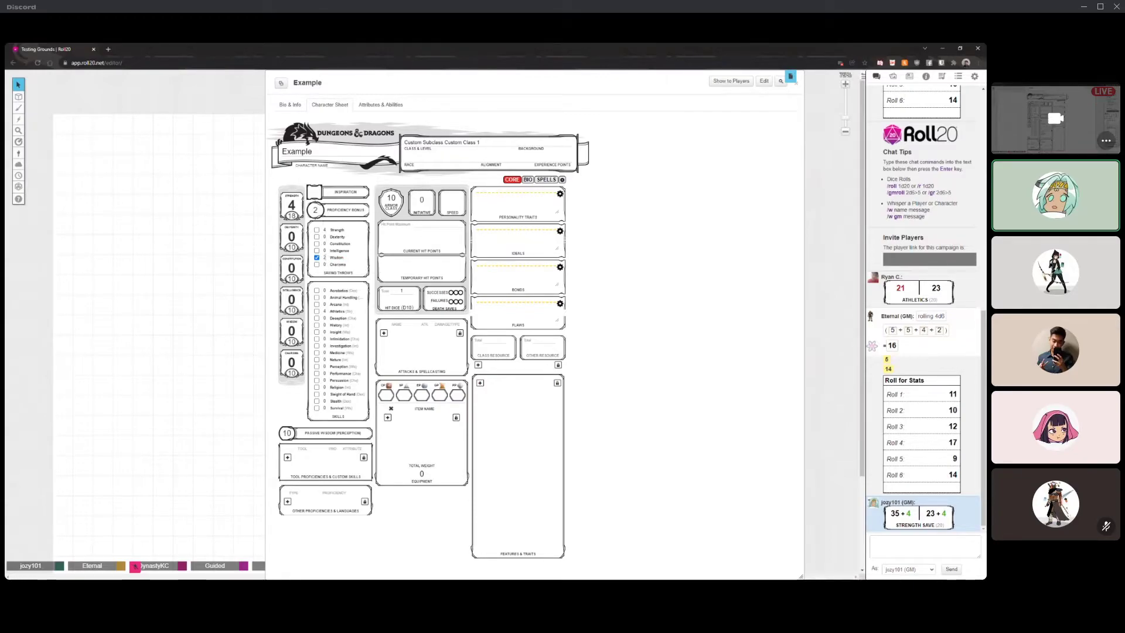
- Mark proficiency in the Acrobatics and Athletics skills and clear both again
double_click(315, 209)
double_click(316, 210)
left_click(316, 290)
left_click(316, 312)
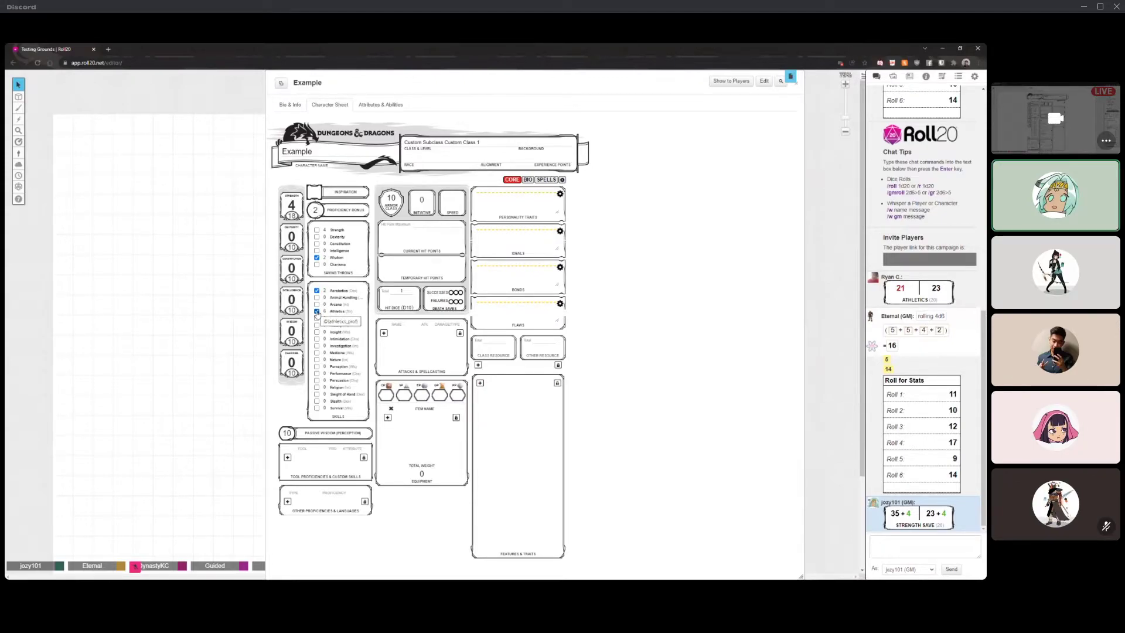
left_click(317, 312)
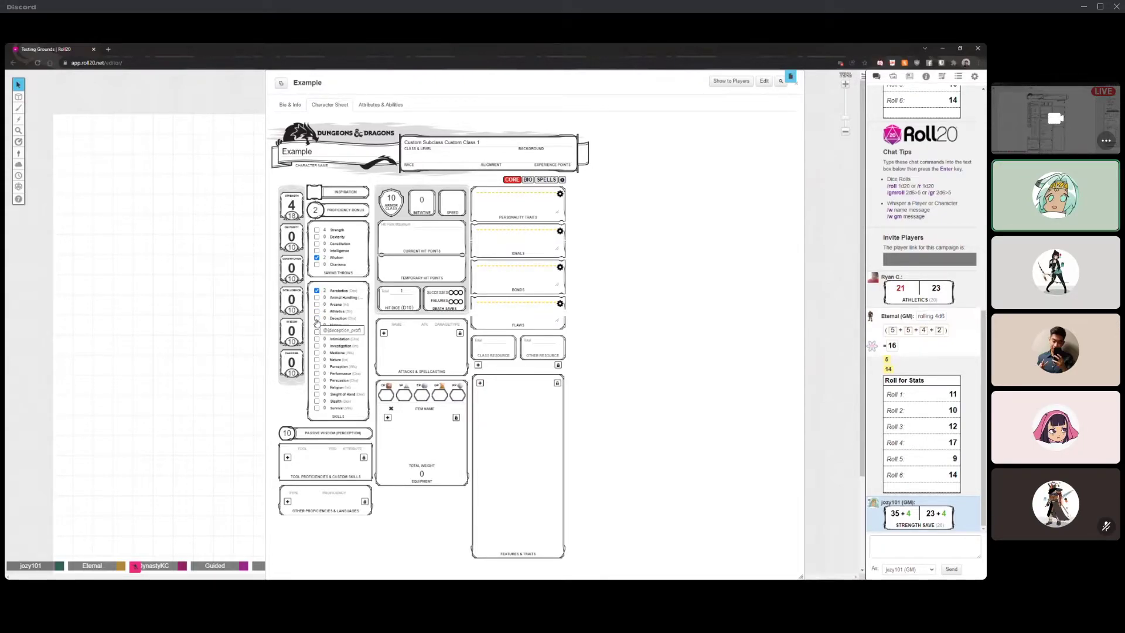
left_click(317, 291)
left_click(317, 381)
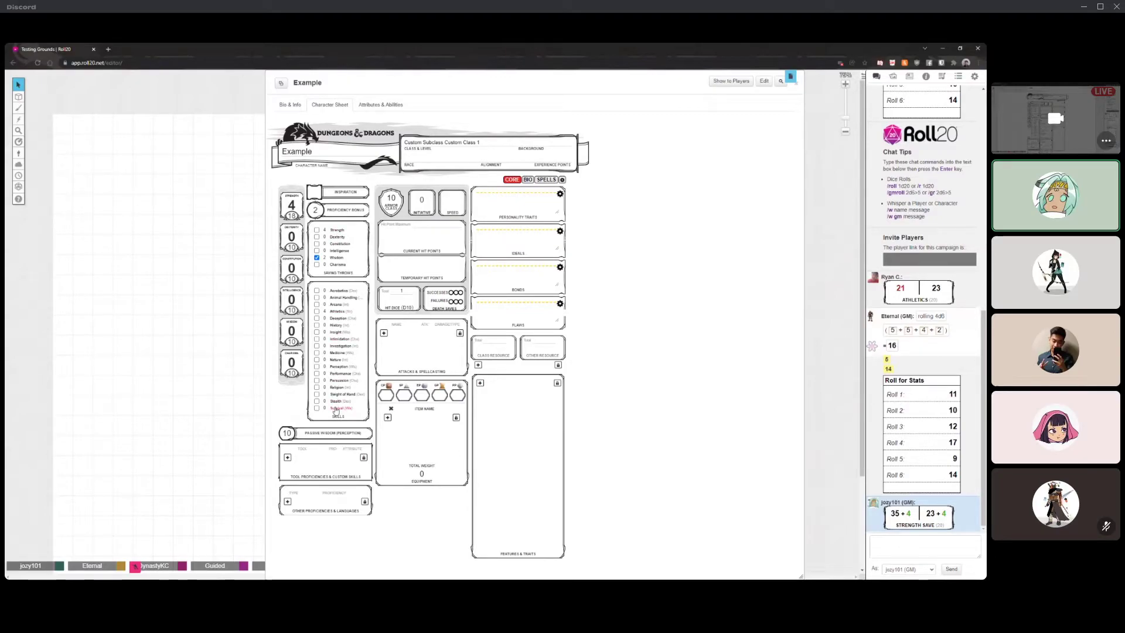
- Mark the Constitution saving throw as proficient, then clear both the Wisdom and Constitution save proficiencies
left_click(317, 244)
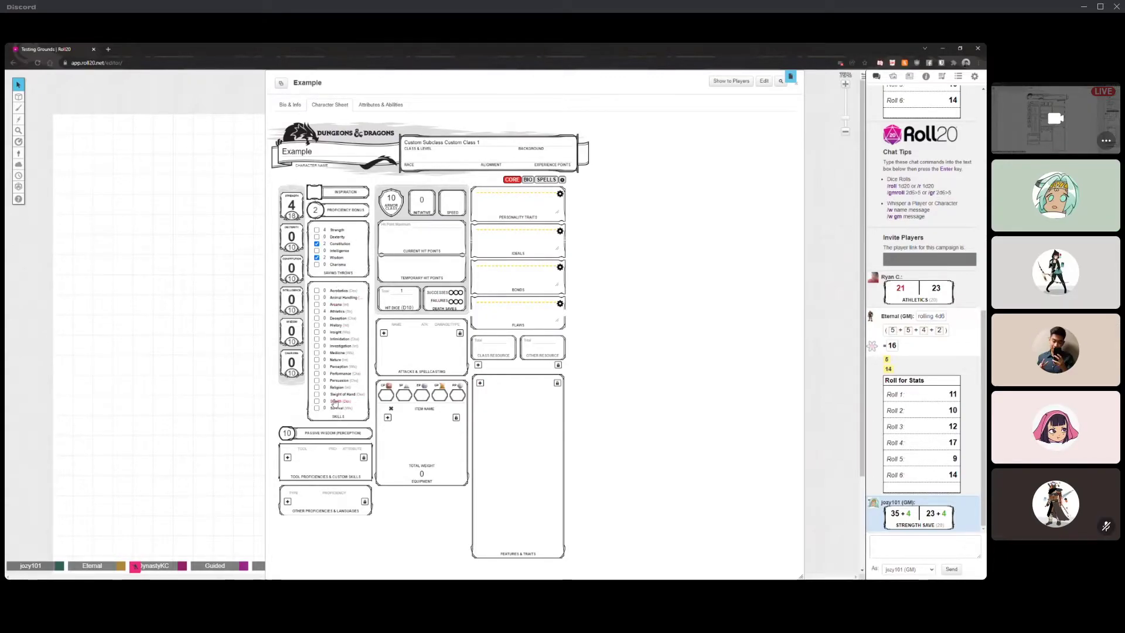
left_click(317, 257)
left_click(317, 244)
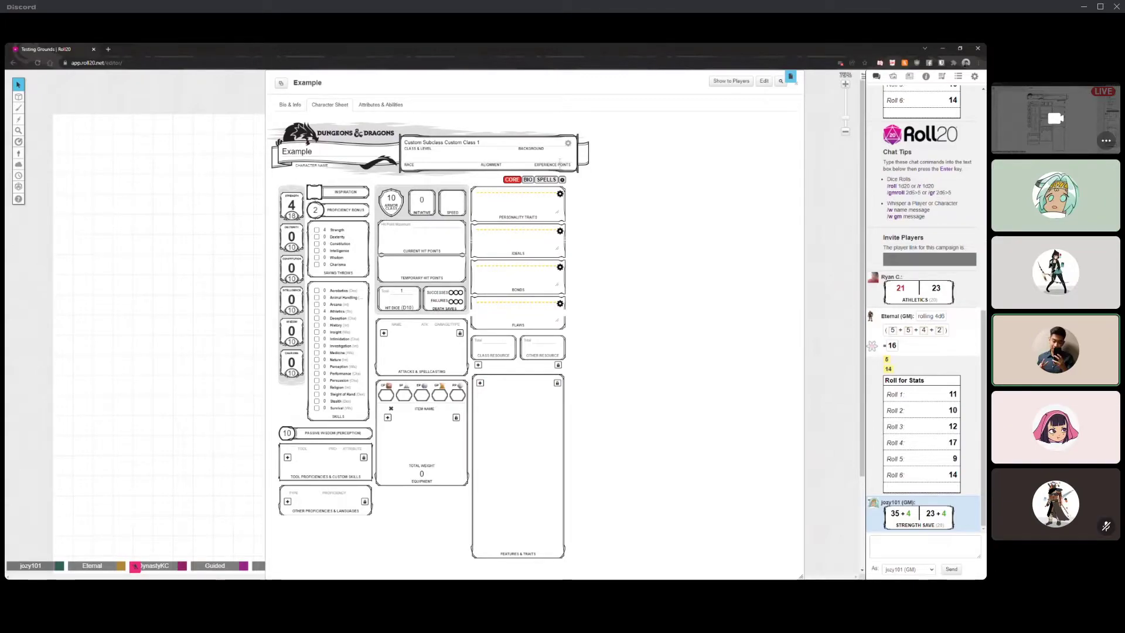
- Set the Animal Handling modifier to 20 in the skill options and toggle that skill's proficiency on and off on the core page
left_click(563, 180)
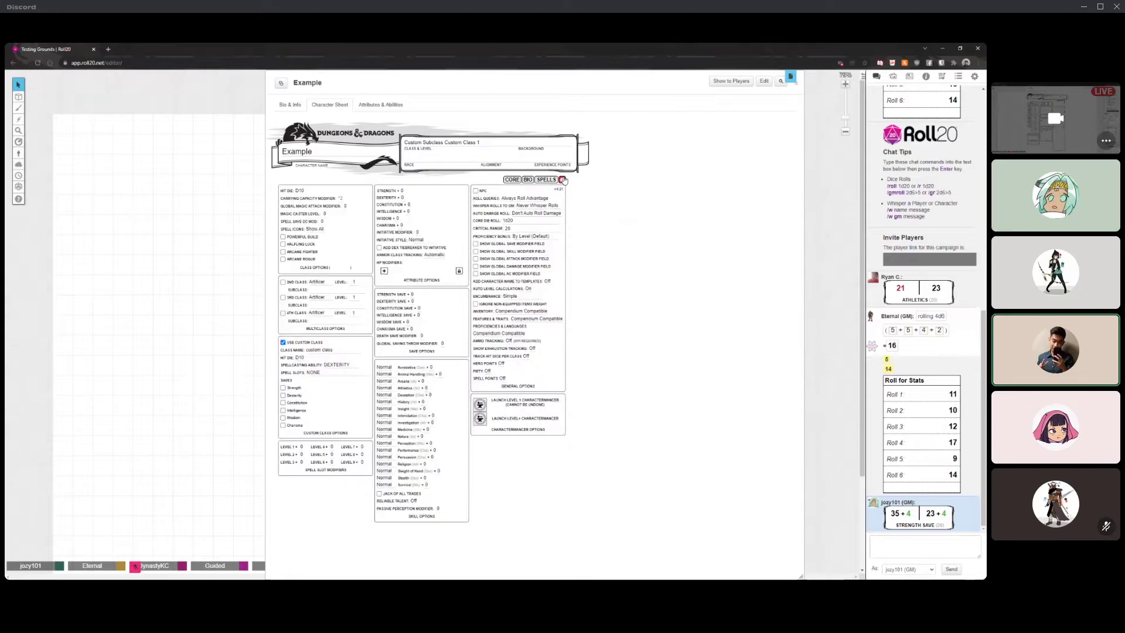
left_click(512, 180)
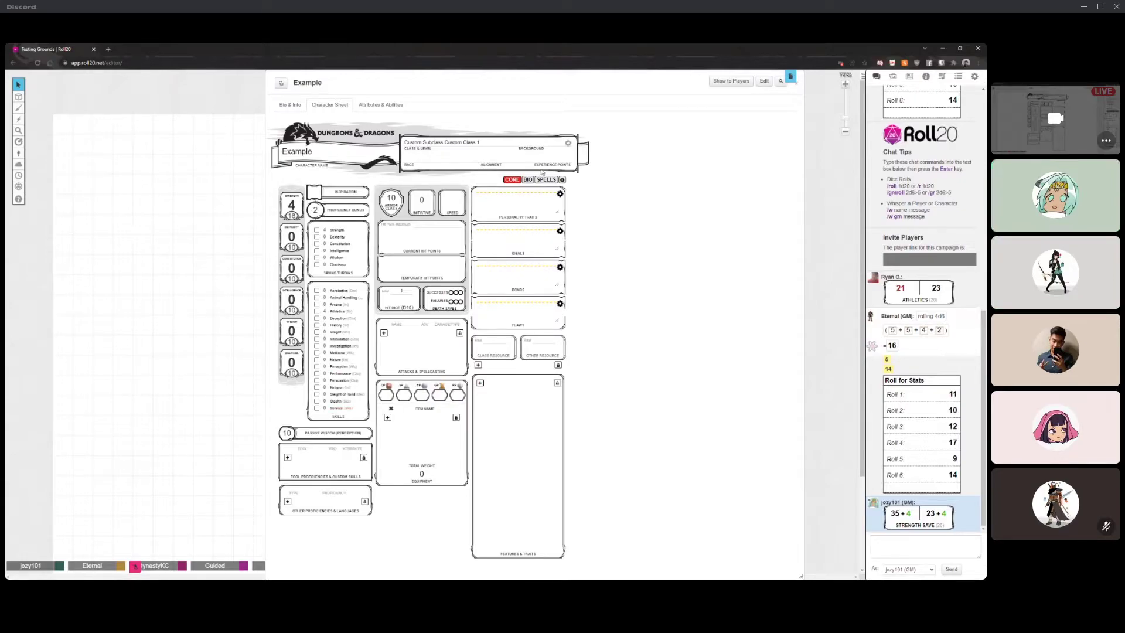
left_click(561, 180)
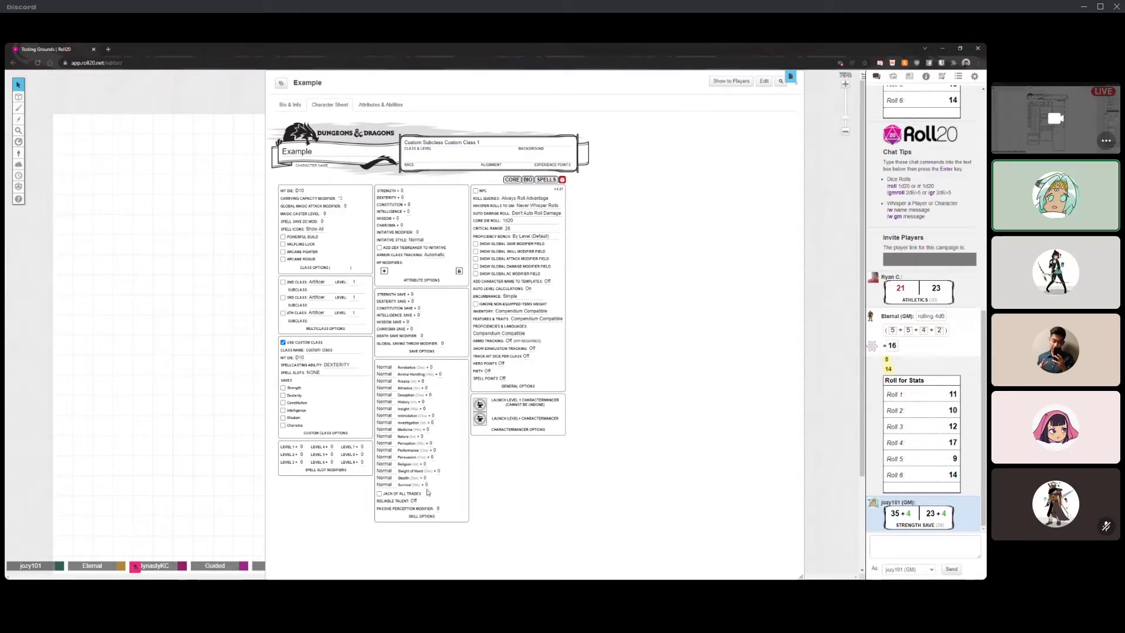
left_click(439, 374)
left_click(511, 179)
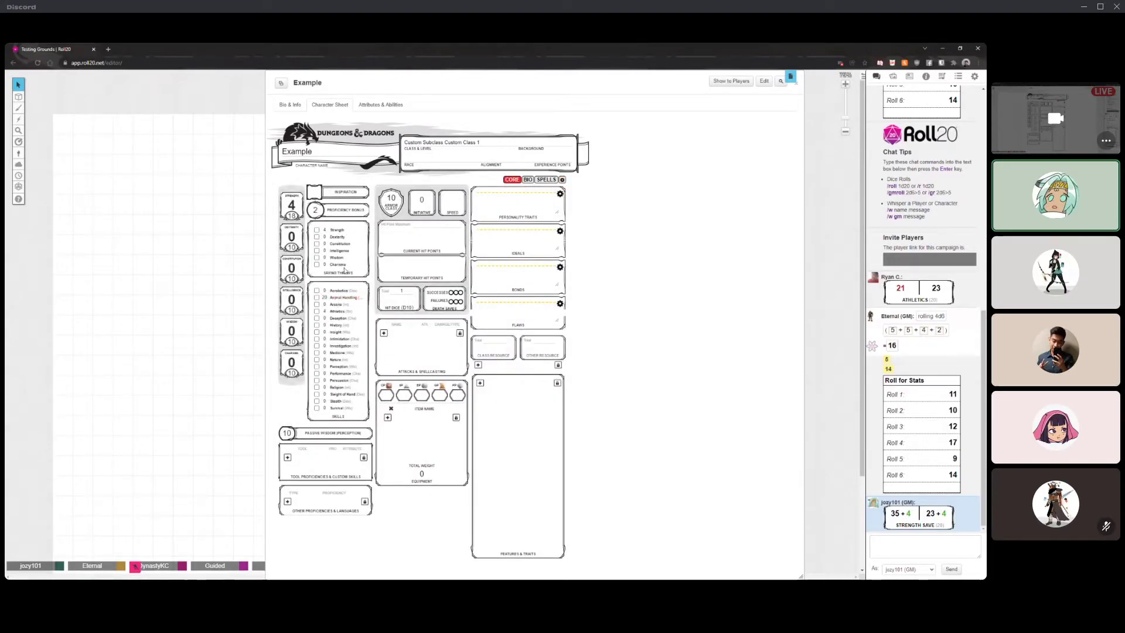
left_click(317, 297)
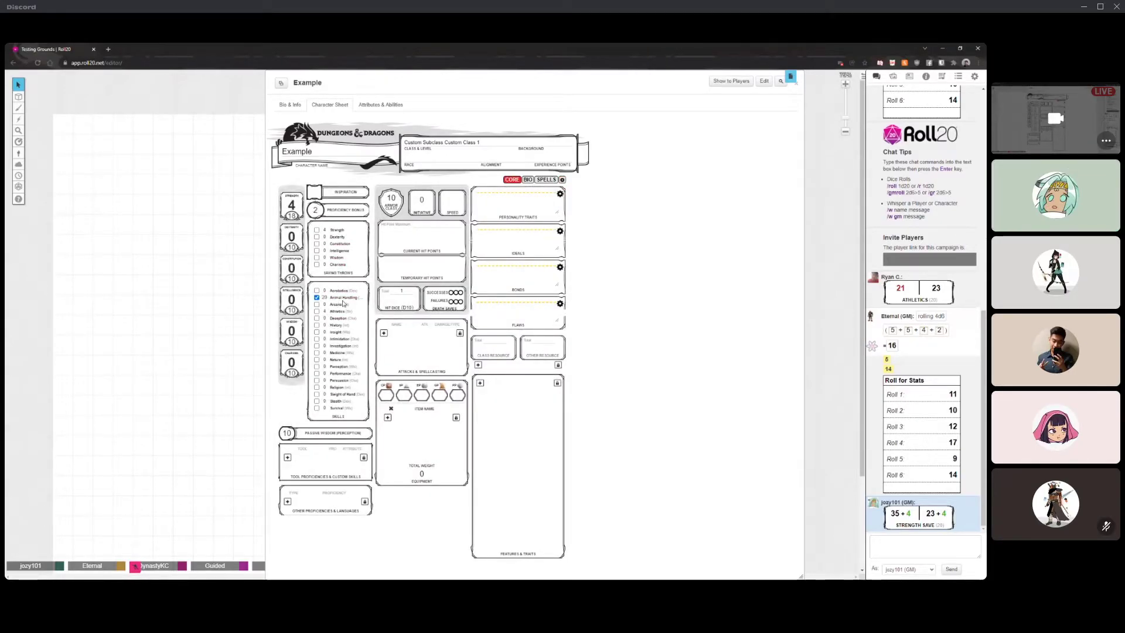
left_click(317, 298)
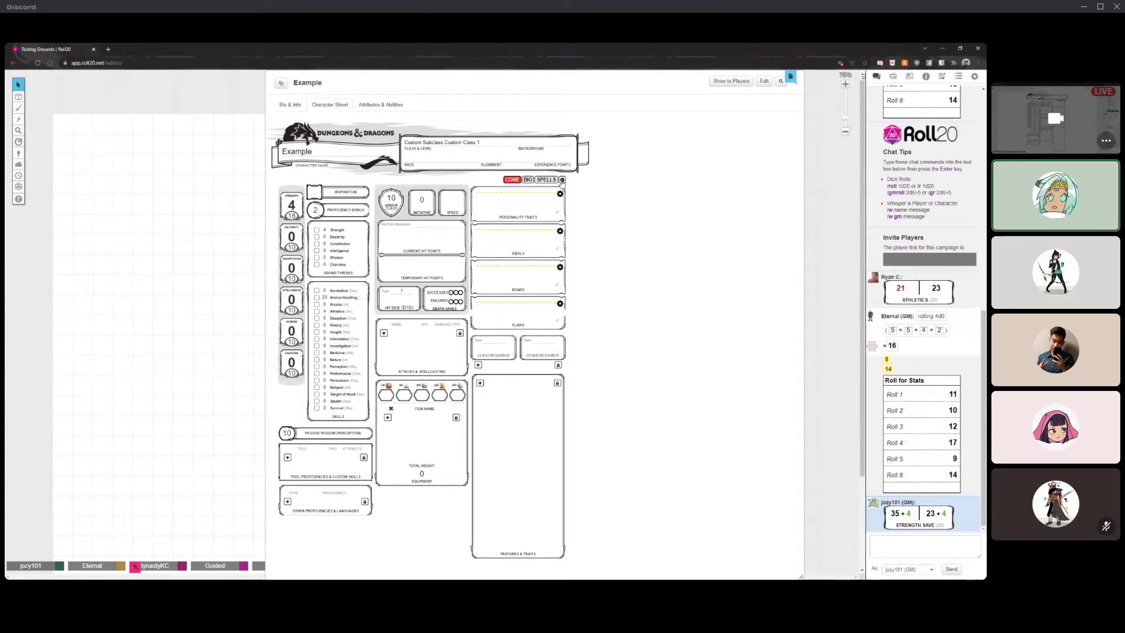
- Reset the Animal Handling modifier to 0 and keep Acrobatics at Normal in the skill options before returning to the core page
left_click(561, 180)
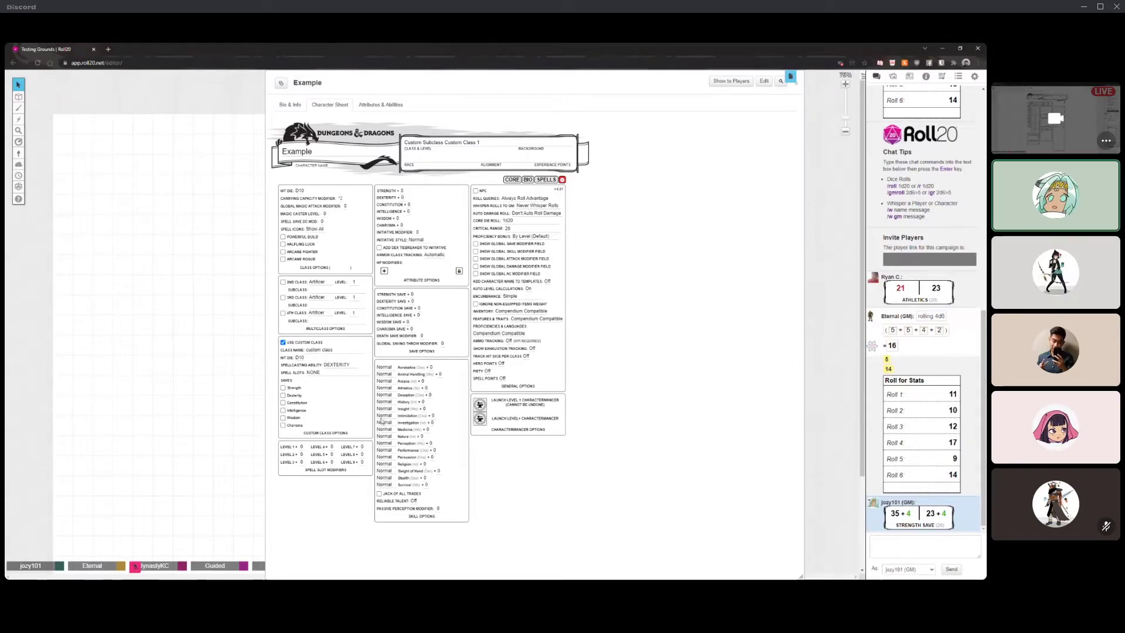
left_click(383, 367)
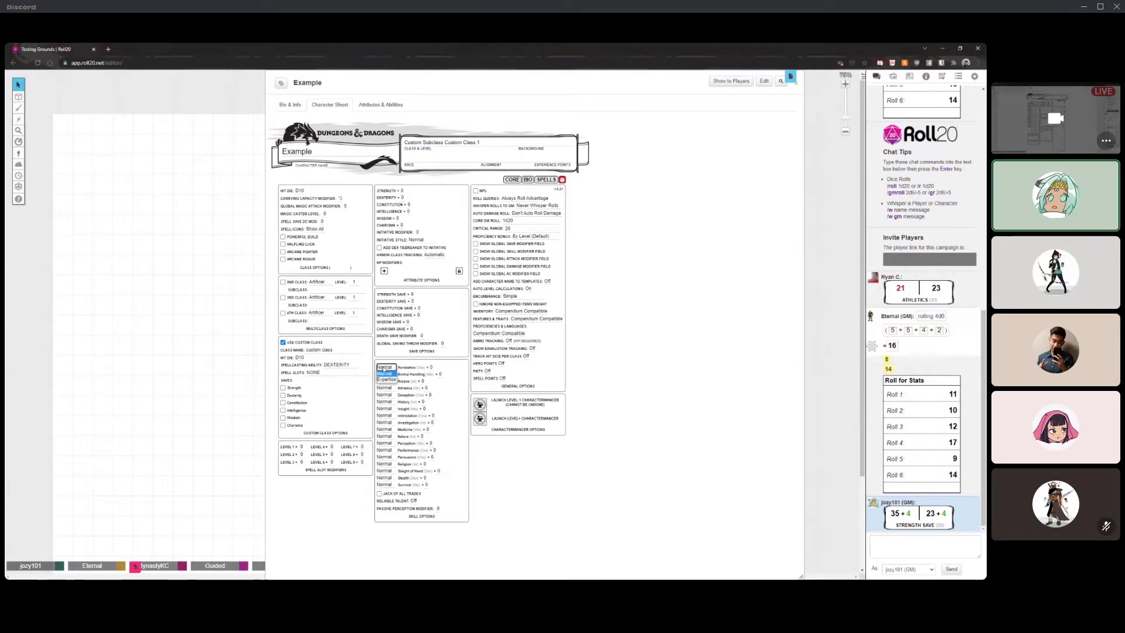
left_click(386, 375)
left_click(668, 286)
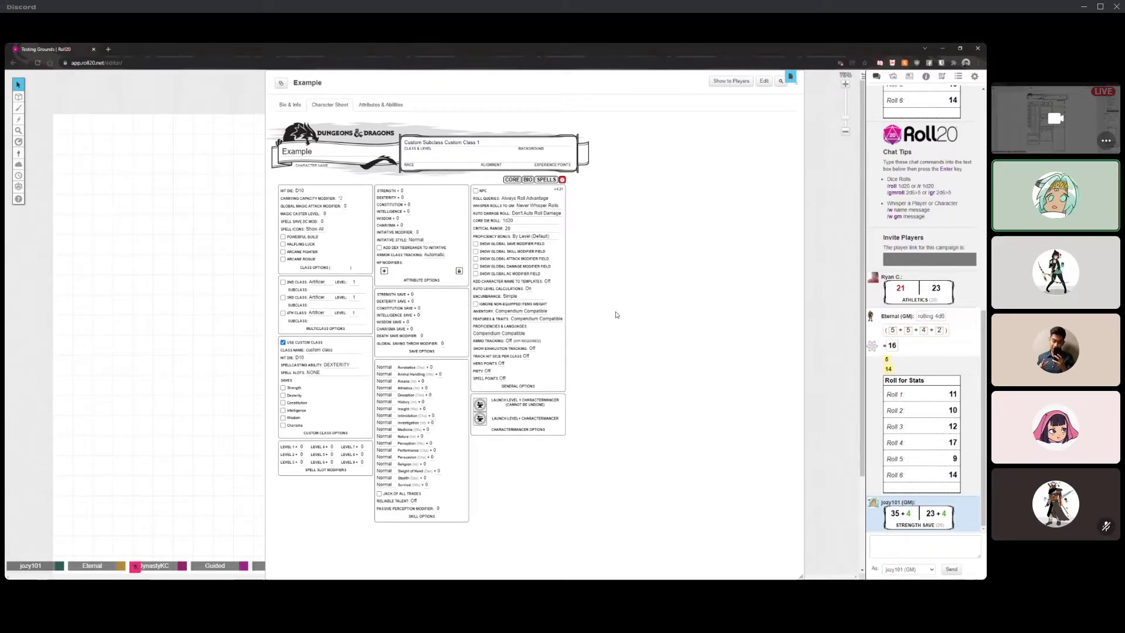
left_click(512, 180)
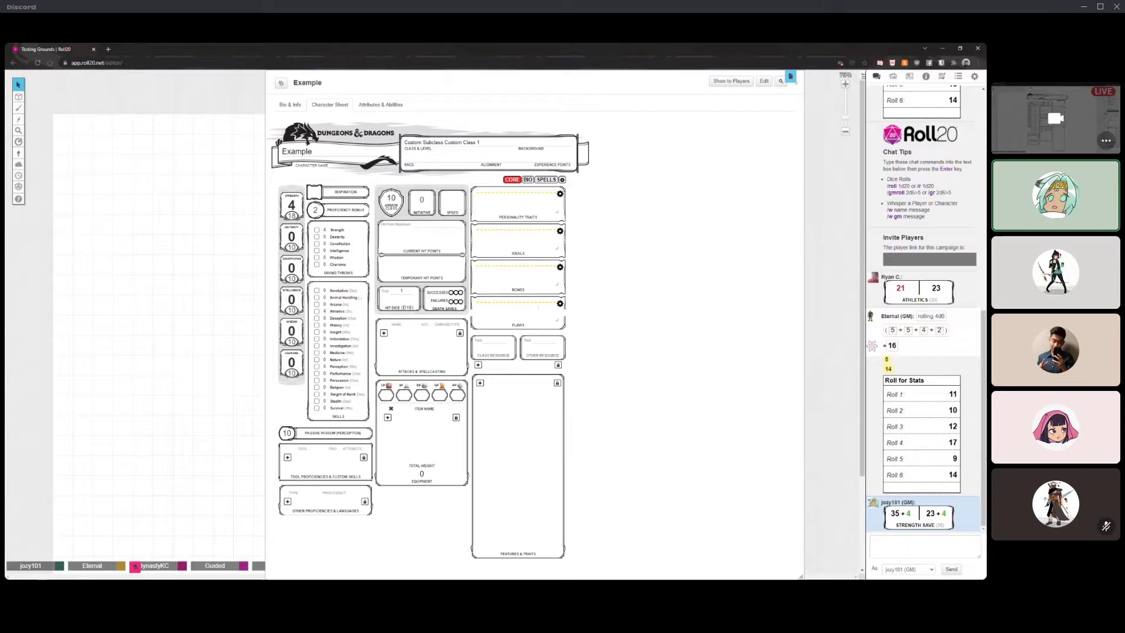
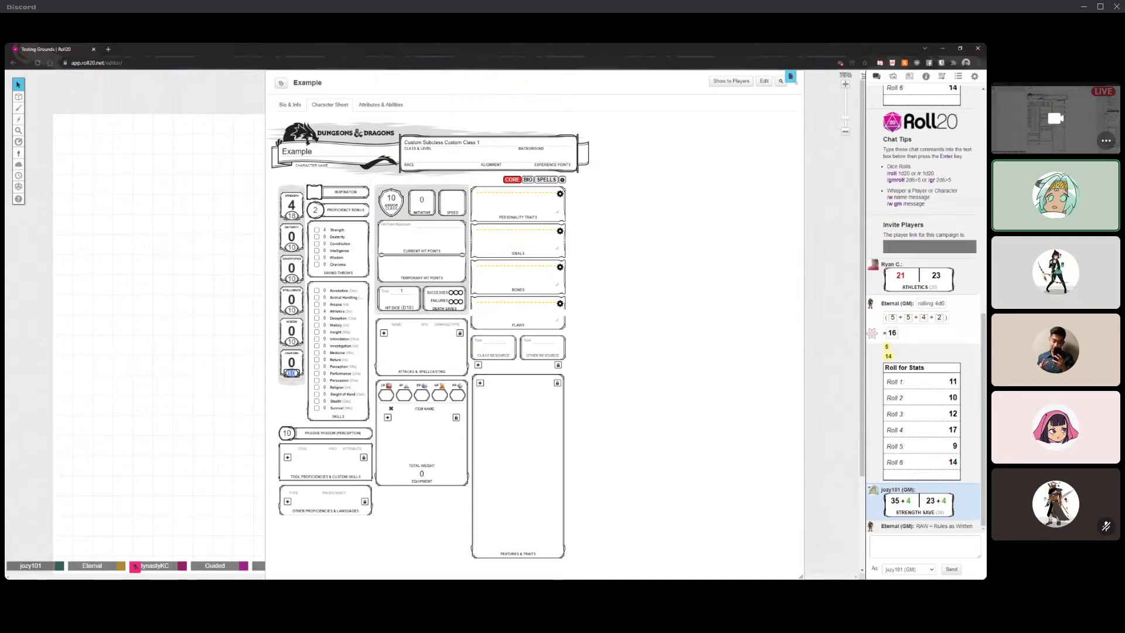
- Set the Charisma score to 12
key("Return")
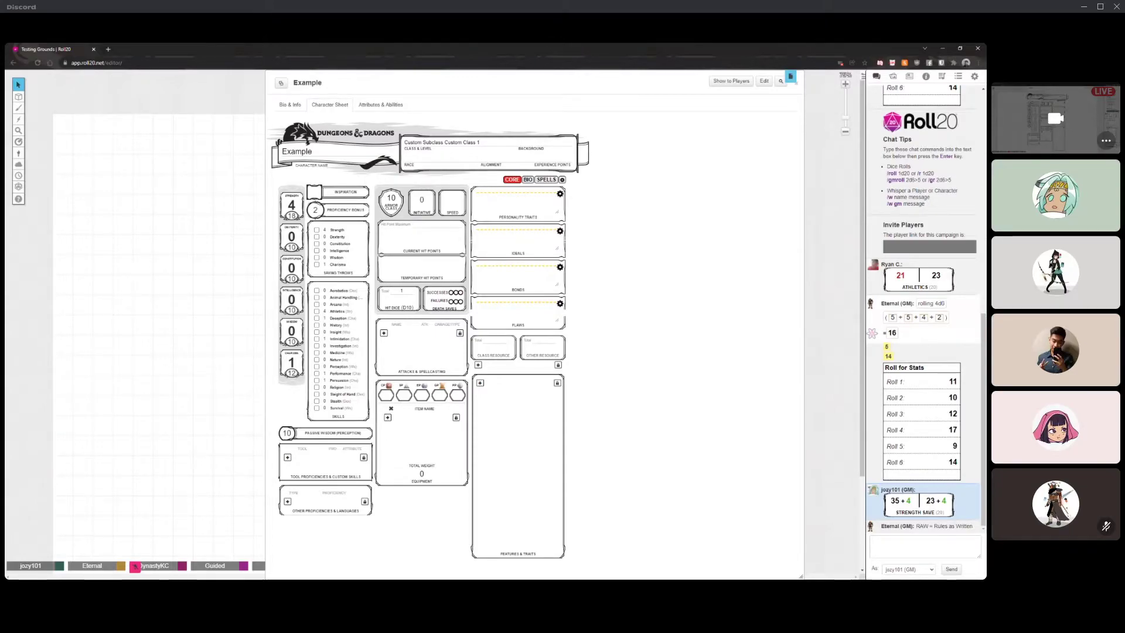
- Set the Charisma score to 10
double_click(291, 373)
type("10")
key("Return")
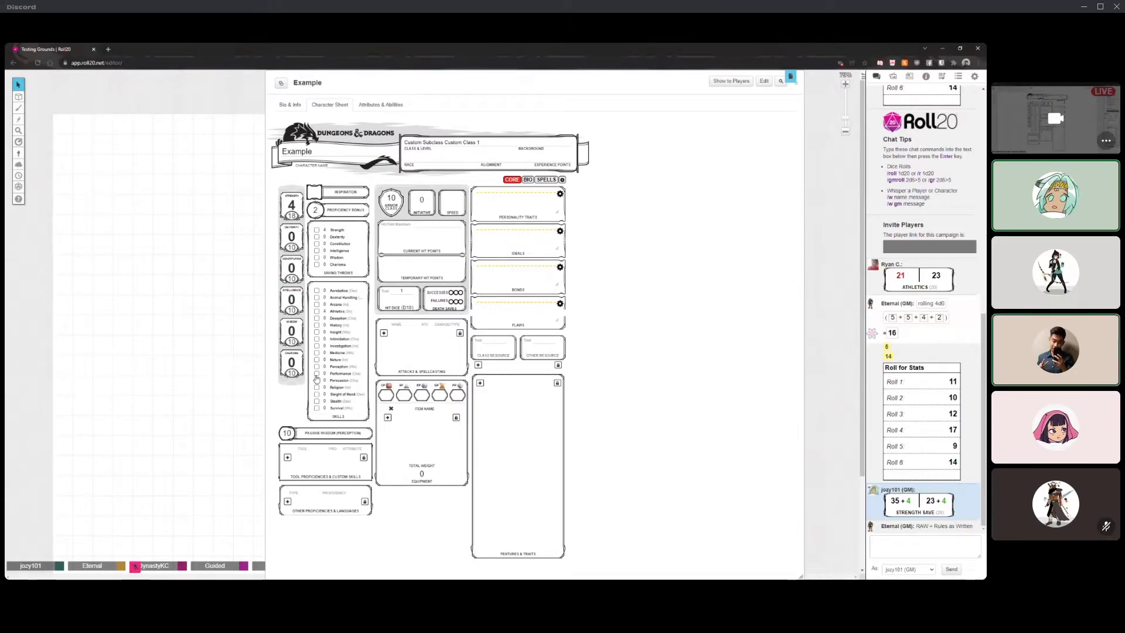
- Toggle the proficiency markers of the Medicine, Nature and Perception skills
left_click(317, 353)
left_click(317, 360)
left_click(317, 367)
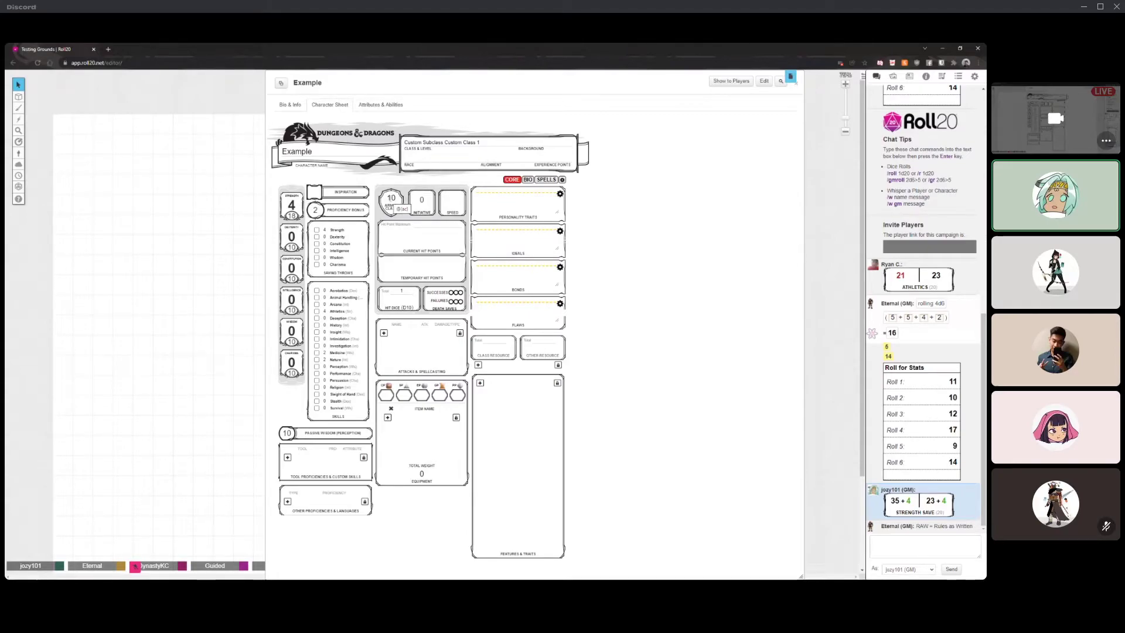
- Check whether the Armor Class can be edited directly, and set the Dexterity score to 12 and back to 10
double_click(392, 198)
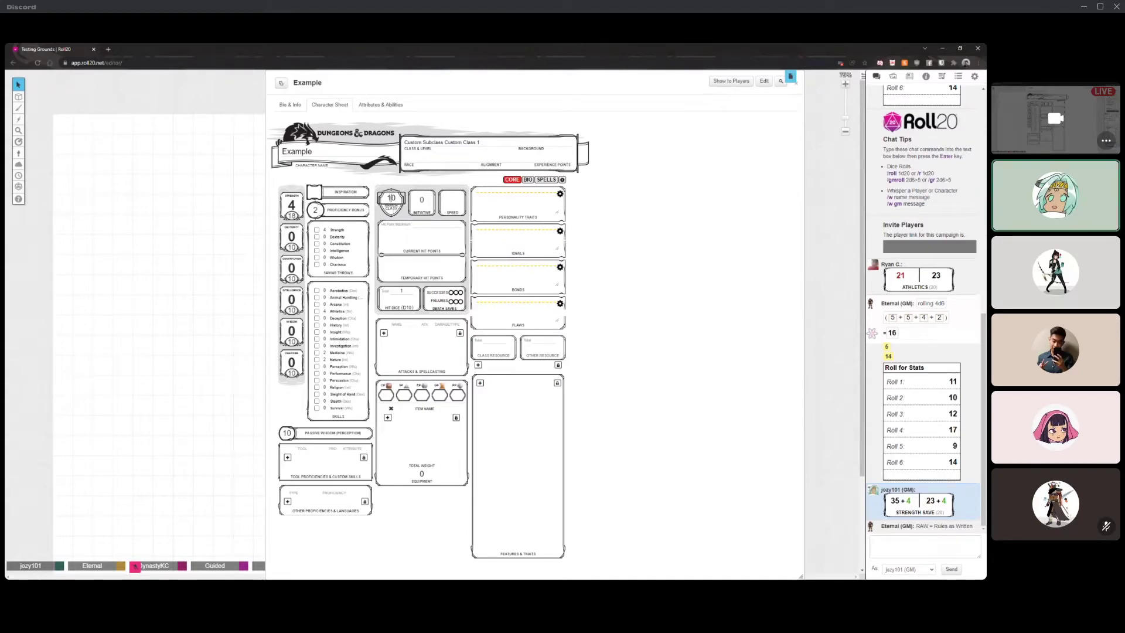
left_click(715, 255)
double_click(292, 247)
type("12")
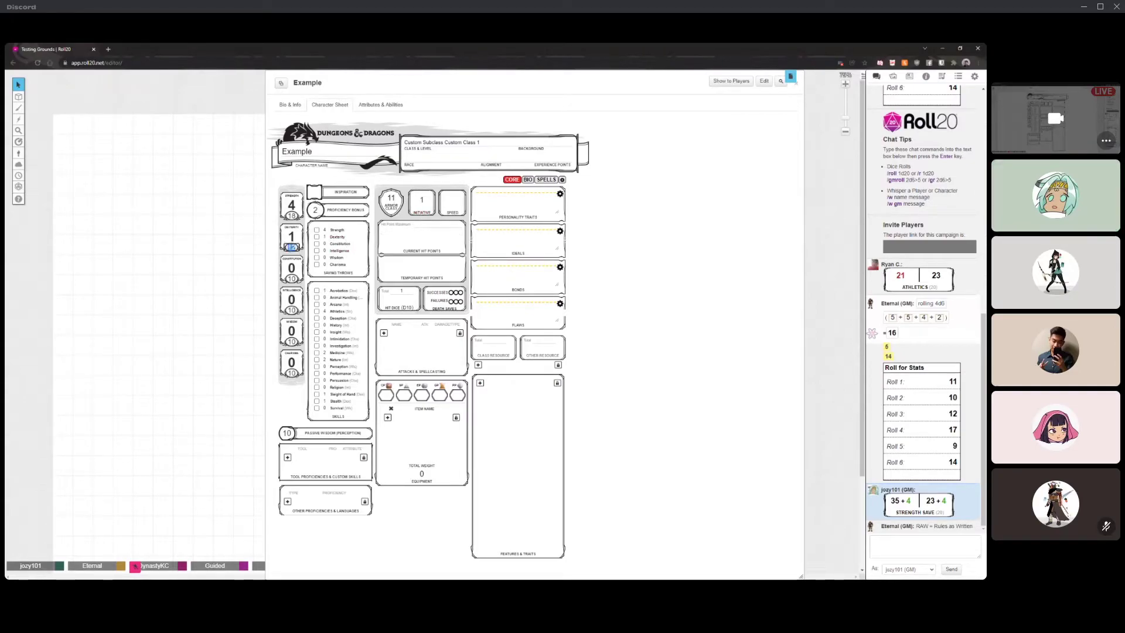
type("10")
key("Return")
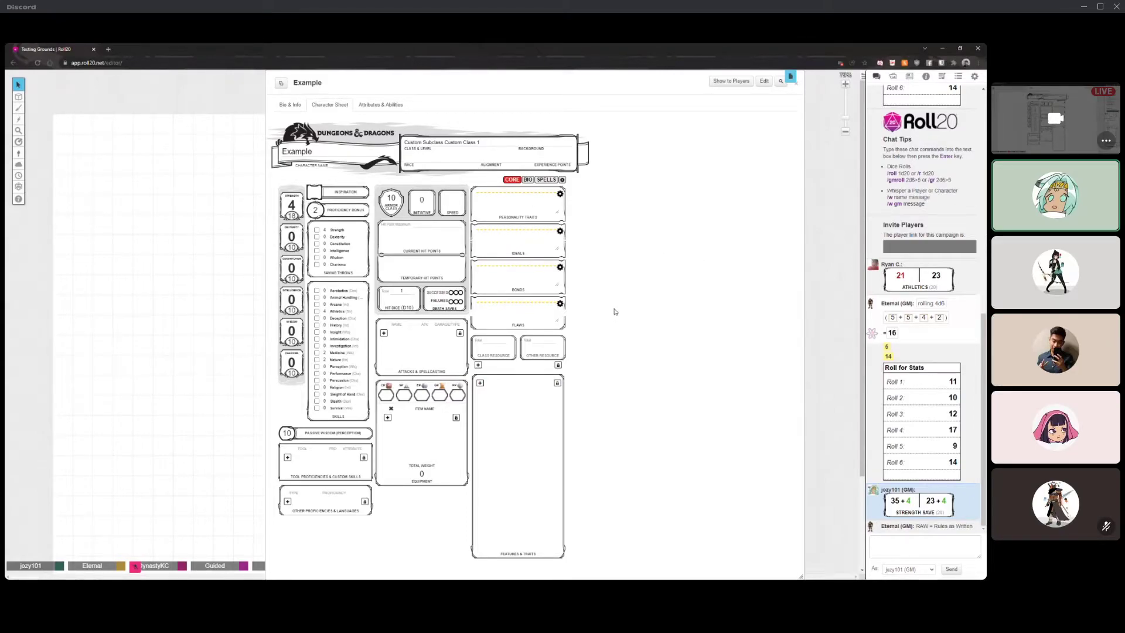
- Search the compendium for "half", add Half Plate to the character's equipment and return to the chat
left_click(925, 77)
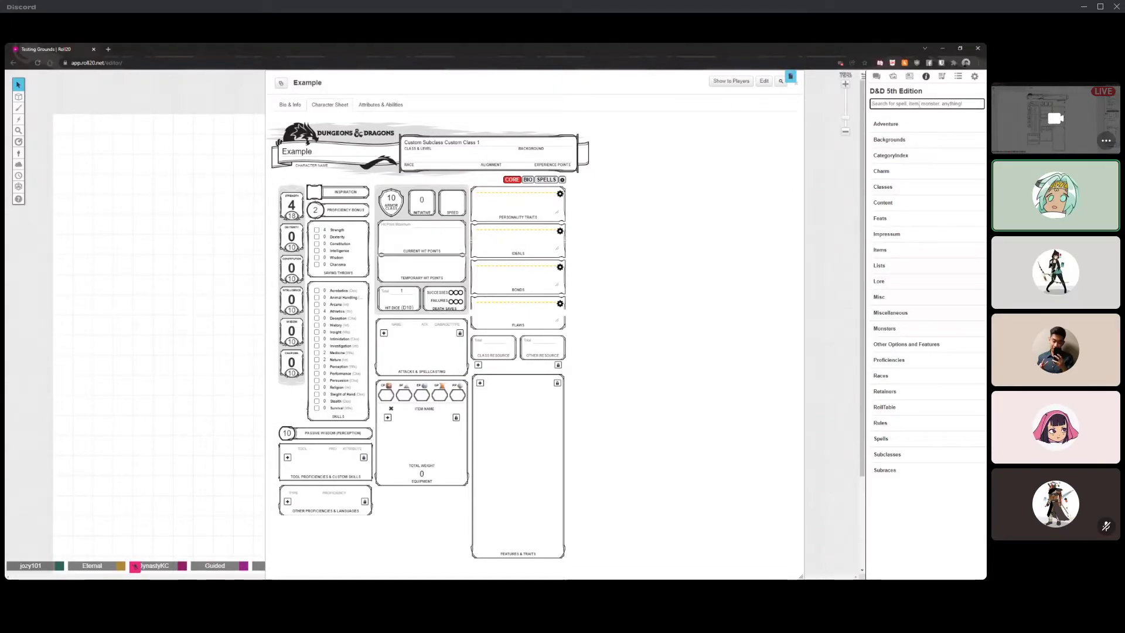
left_click(919, 104)
type("half")
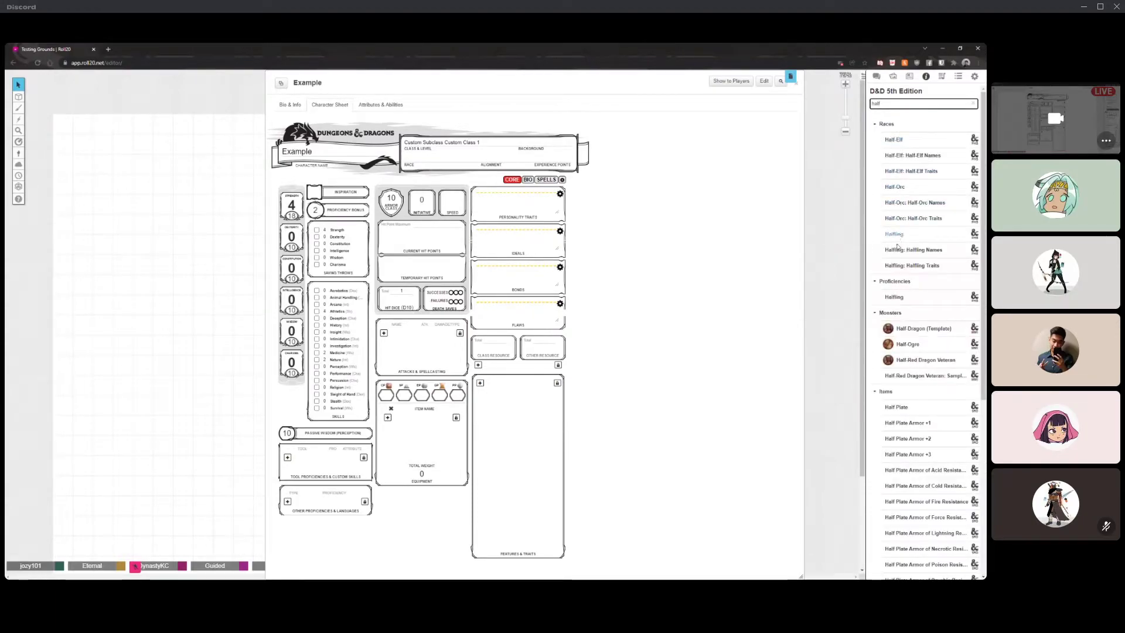
scroll(905, 328, "down", 1)
left_click_drag(896, 330, 414, 467)
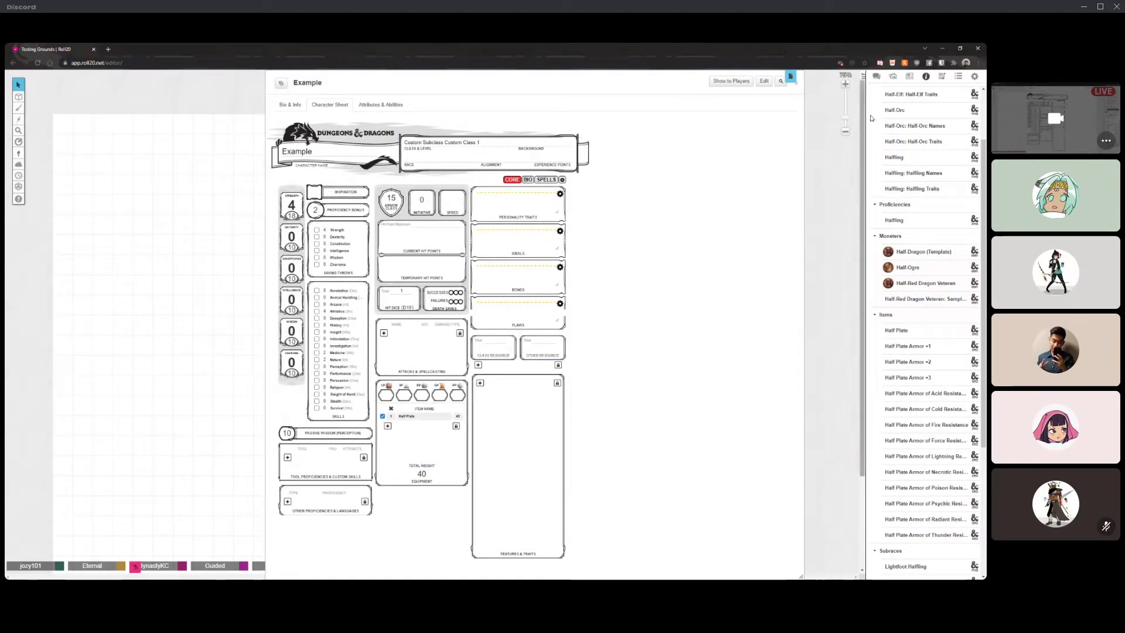
left_click(876, 76)
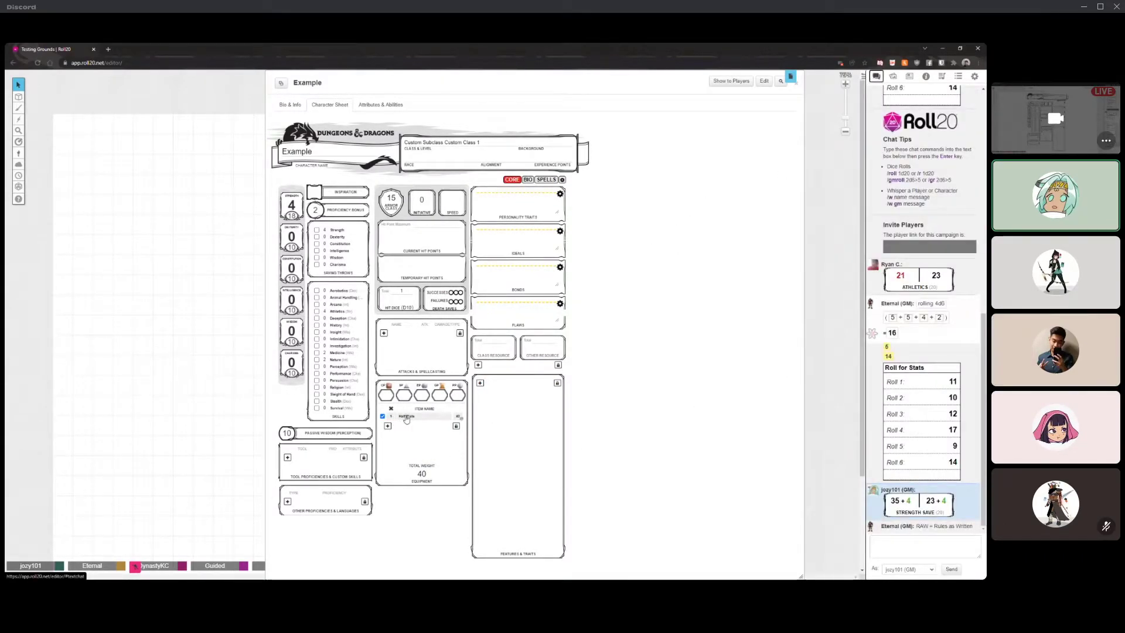
- Unequip the Half Plate in its item details, collapse the details and equip the armor again
left_click(461, 418)
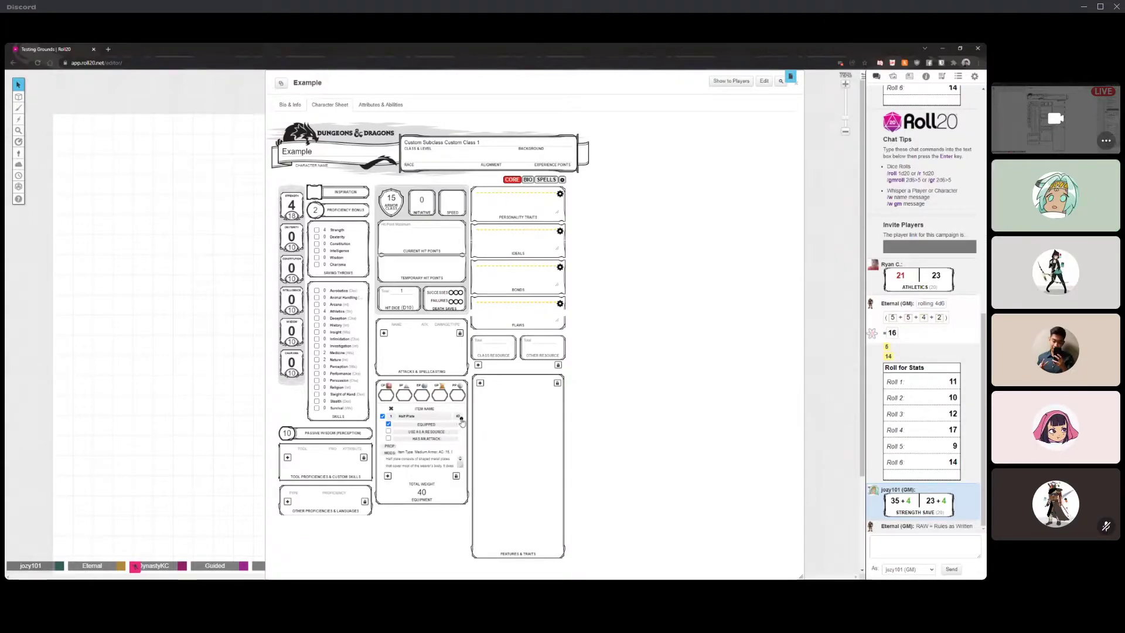
left_click(388, 424)
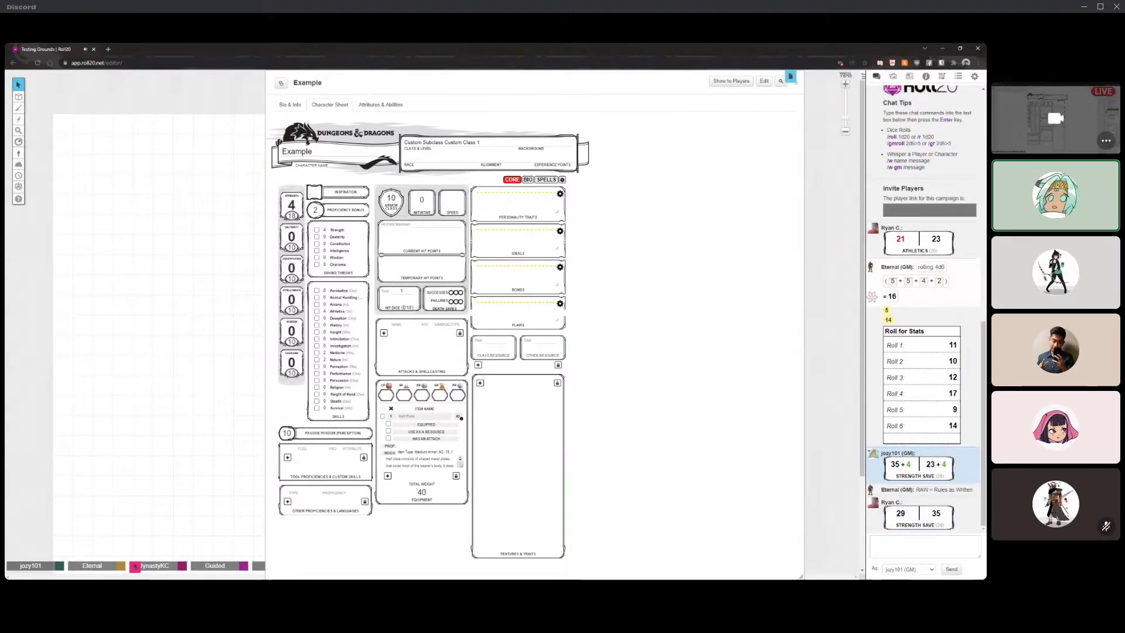
left_click(460, 417)
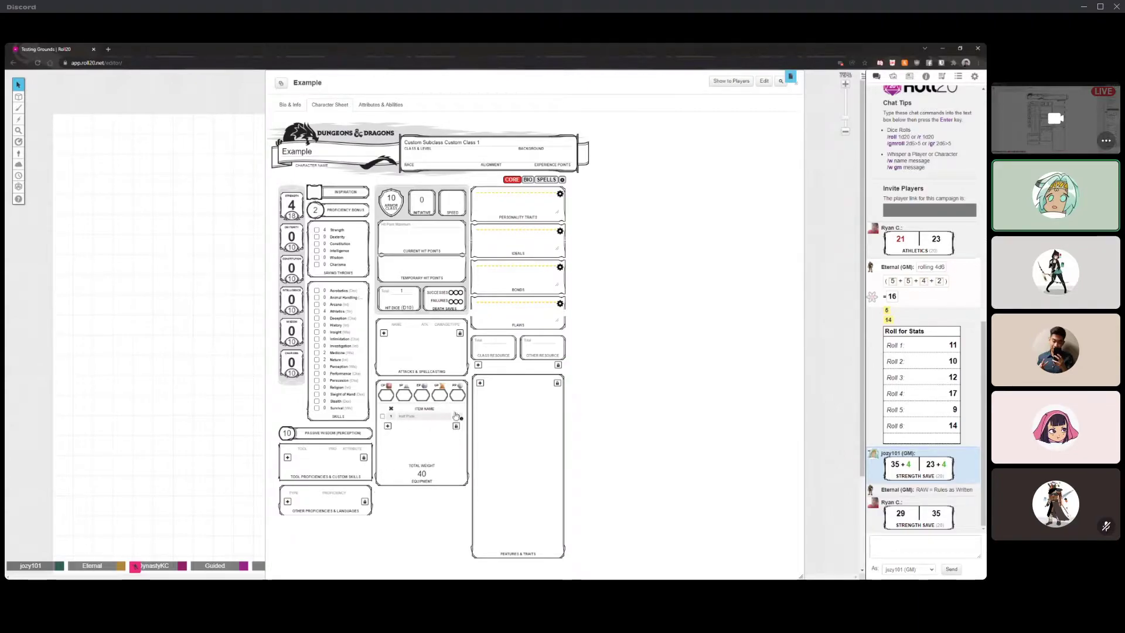
left_click(383, 417)
- Examine the Armor Class field and the sheet's settings page, returning to the core page
double_click(391, 198)
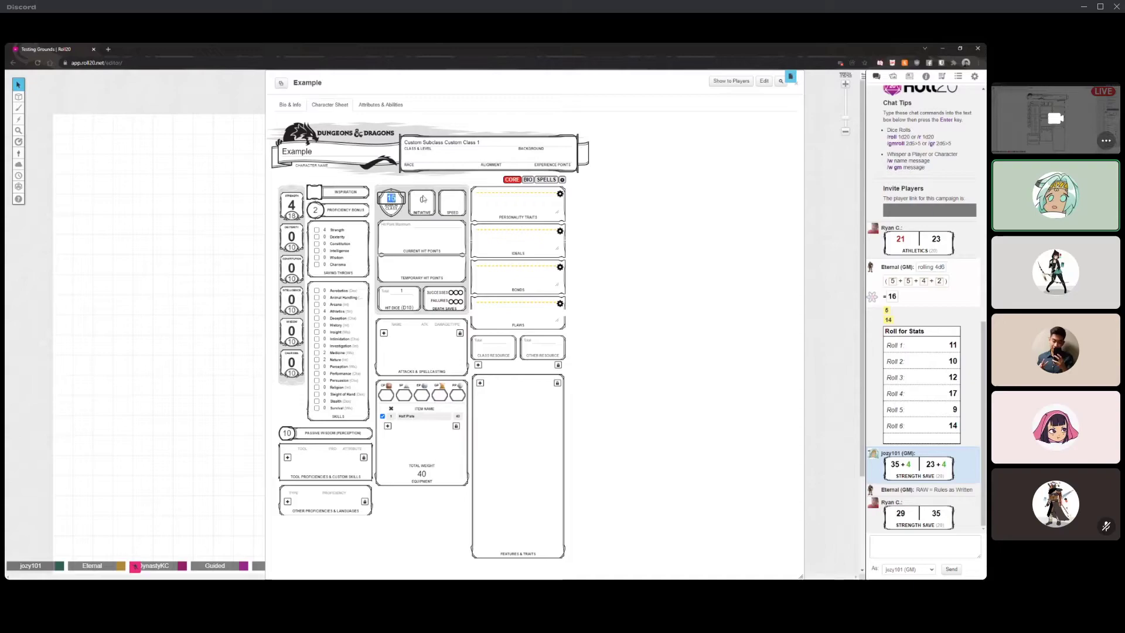
left_click(562, 179)
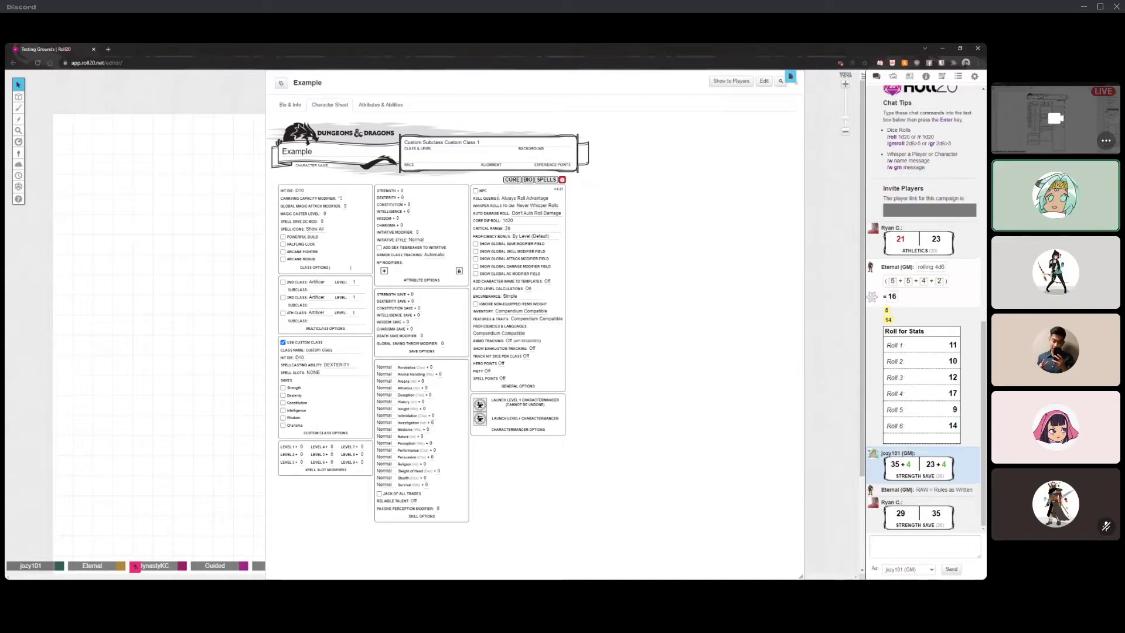
left_click(517, 181)
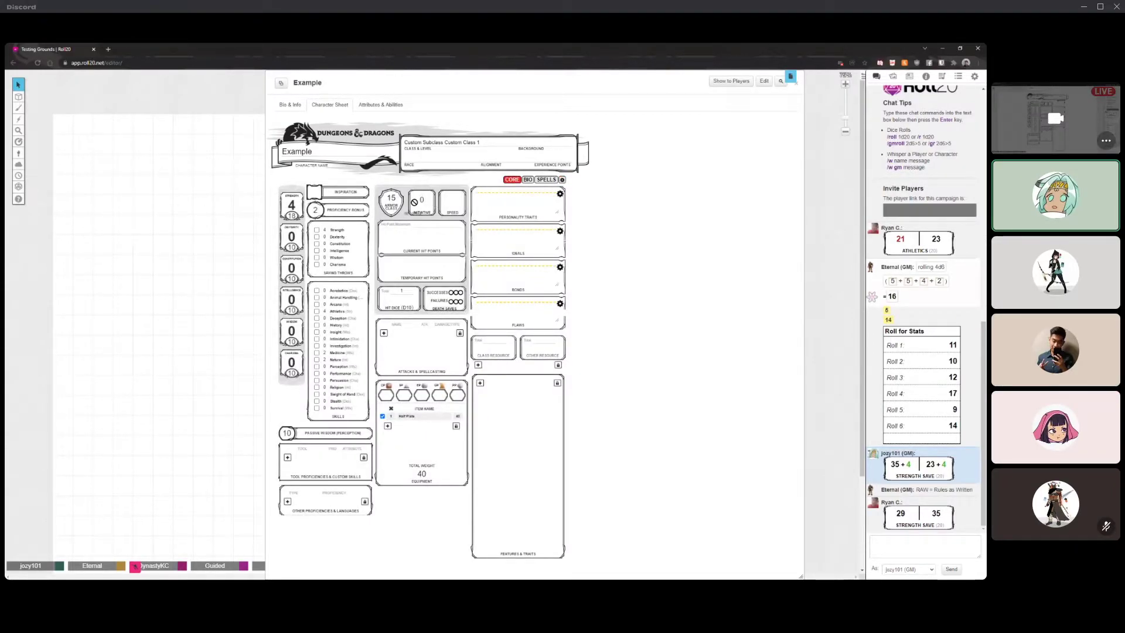
- Set the initiative modifier to 5 in the attribute options and return to the core page
double_click(421, 200)
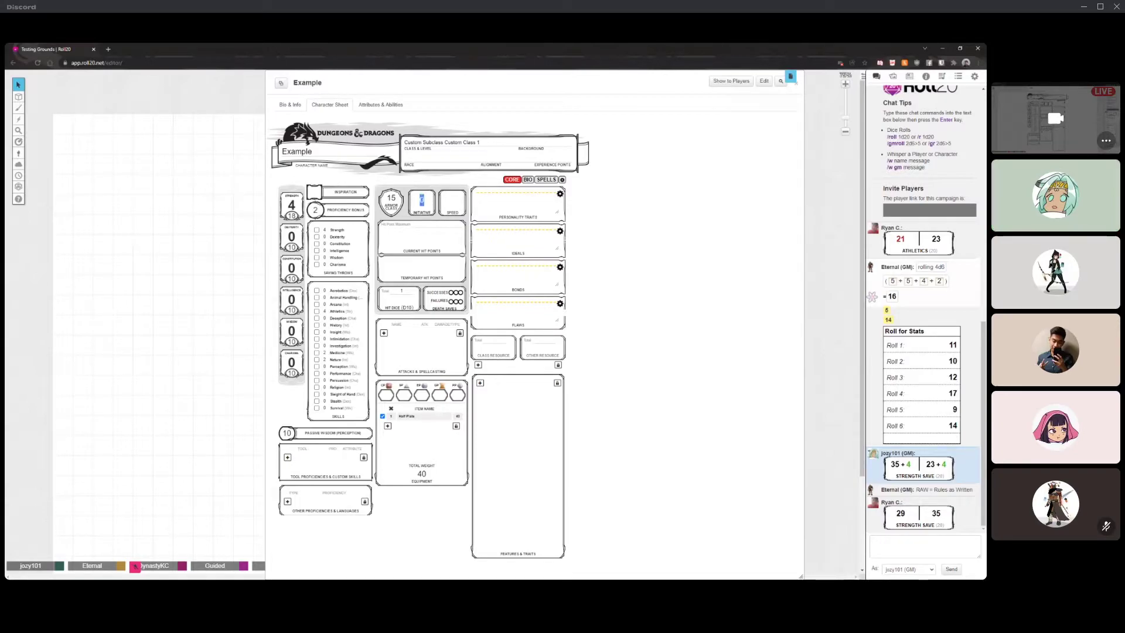
left_click(298, 237)
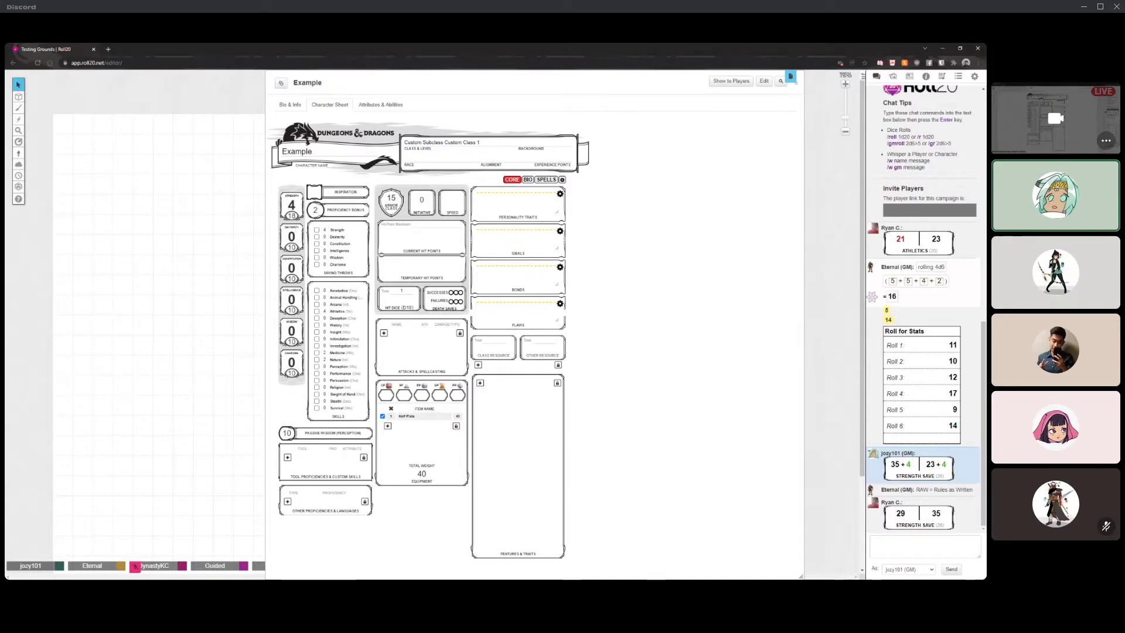
left_click(562, 180)
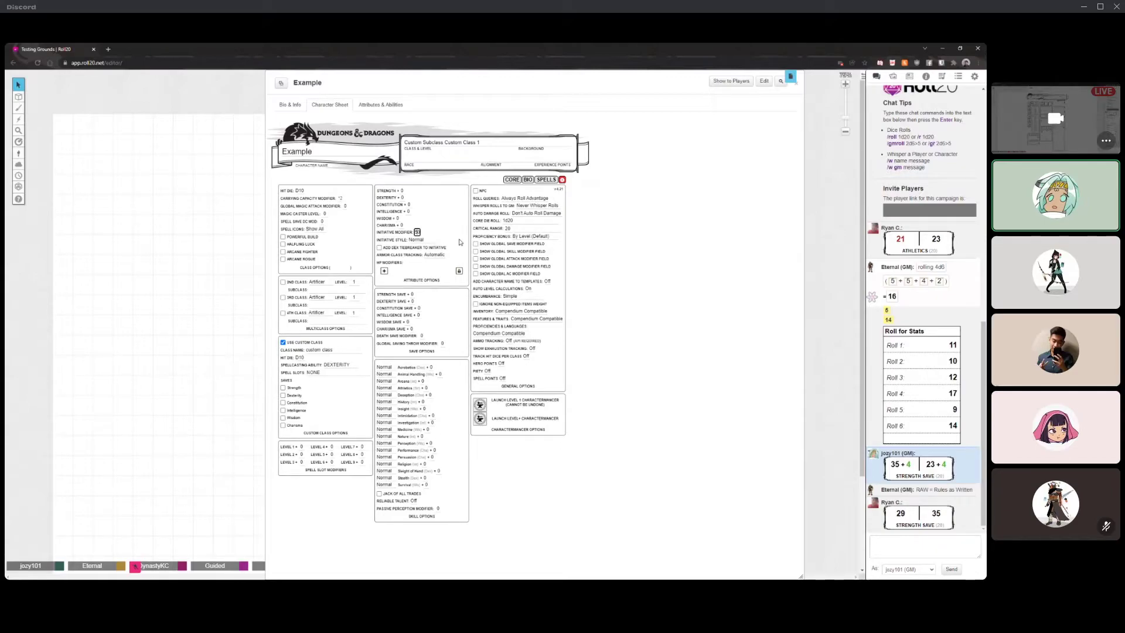
left_click(505, 182)
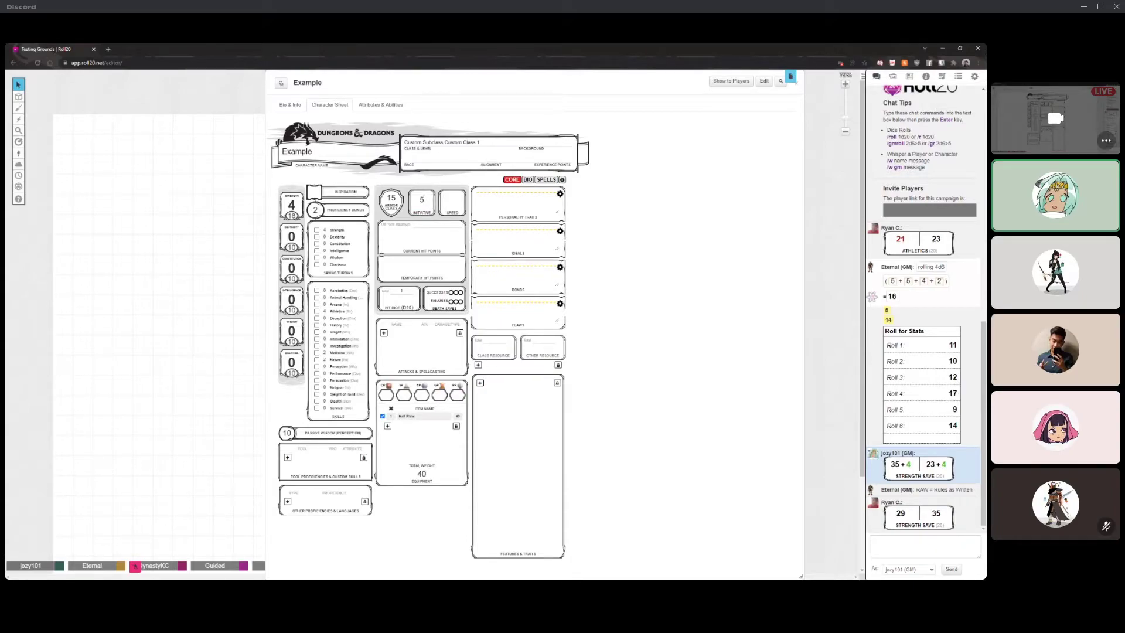
- Set the Dexterity score to 14
double_click(292, 247)
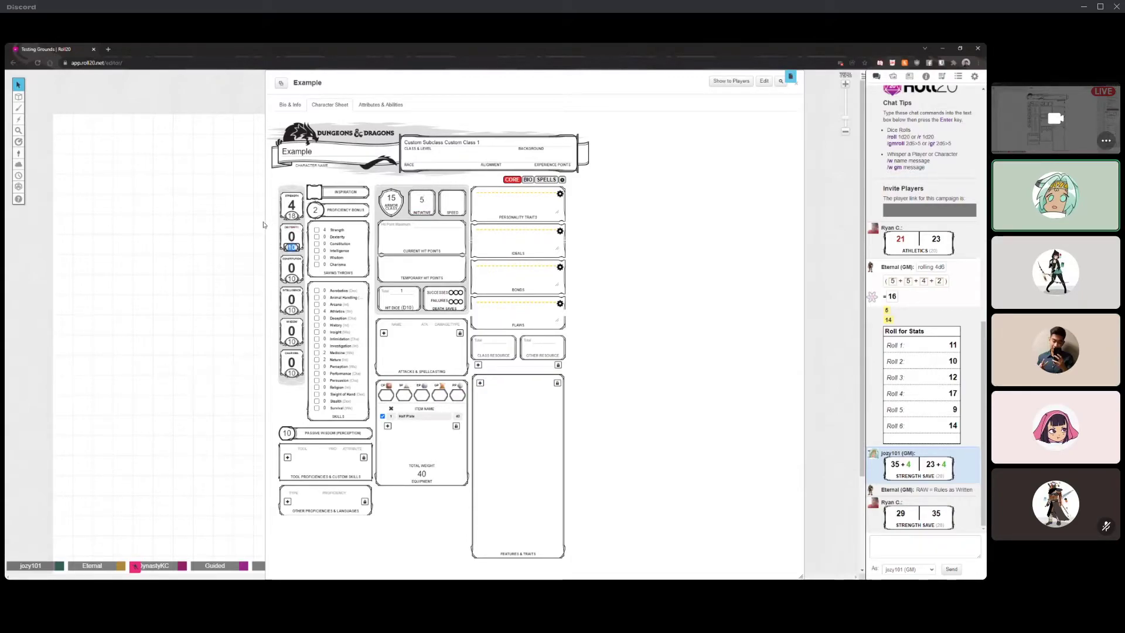
type("1")
key("Tab")
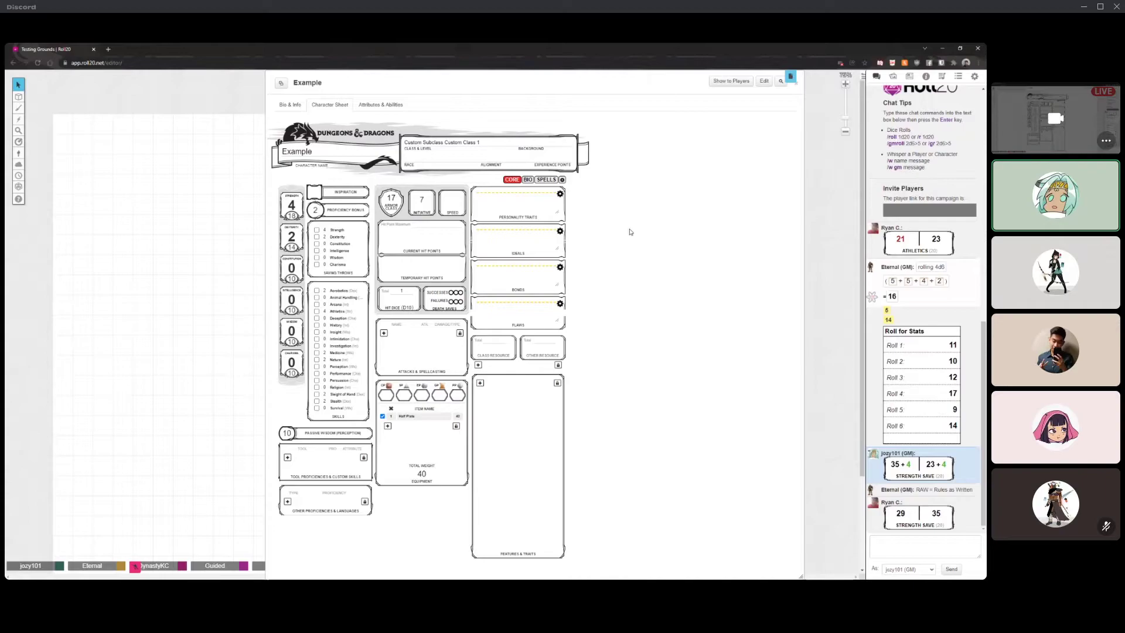
- Reset the initiative modifier to 0 in the attribute options and return to the core page
left_click(562, 179)
left_click(417, 232)
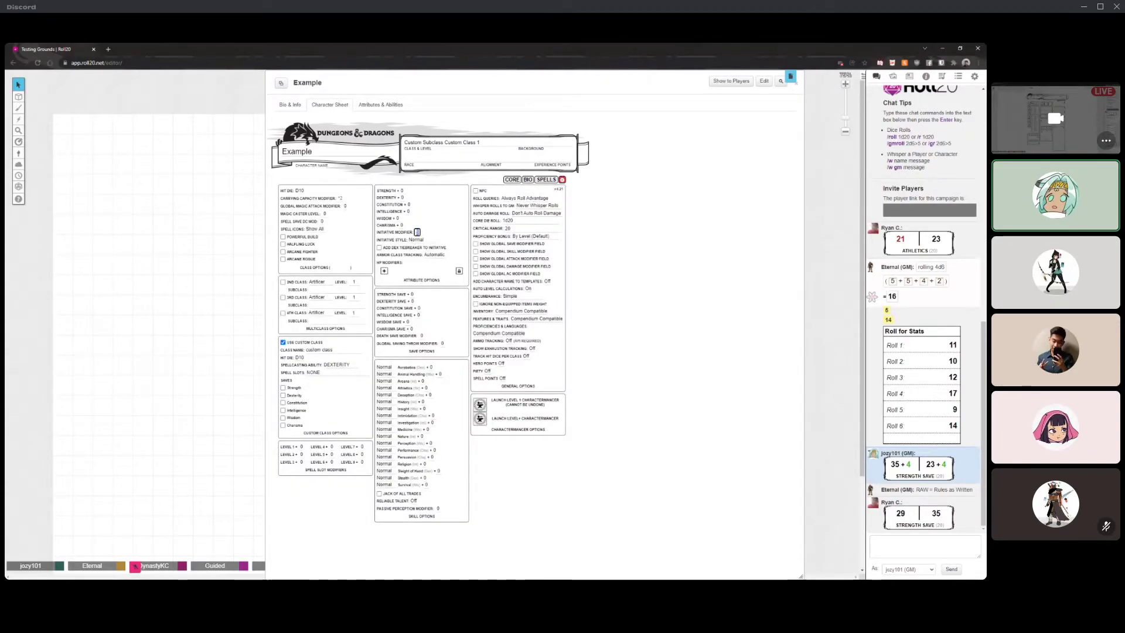
left_click(511, 180)
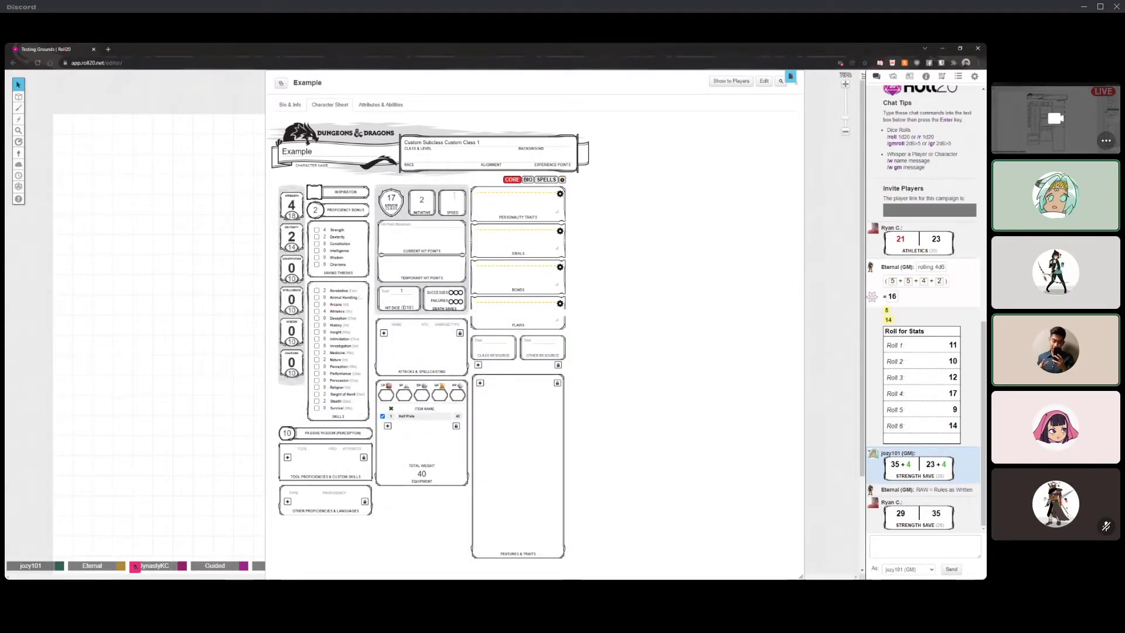
- Set the hit point maximum to 160 and the current hit points to 150
left_click(452, 201)
left_click(437, 224)
left_click(430, 237)
left_click(436, 224)
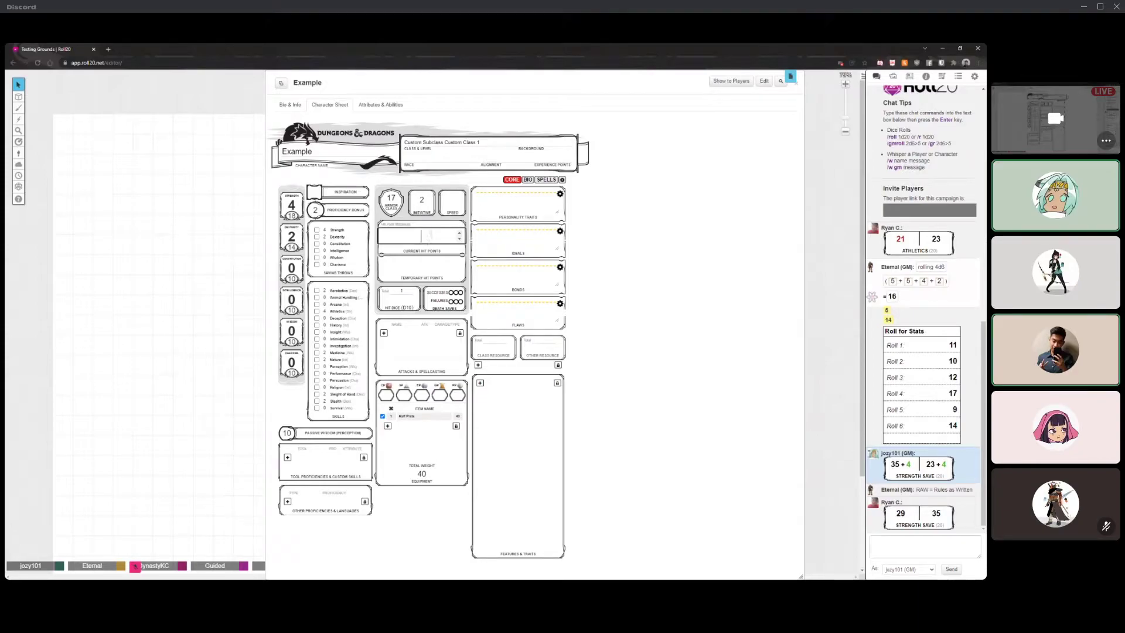
type("160")
left_click(421, 235)
type("150")
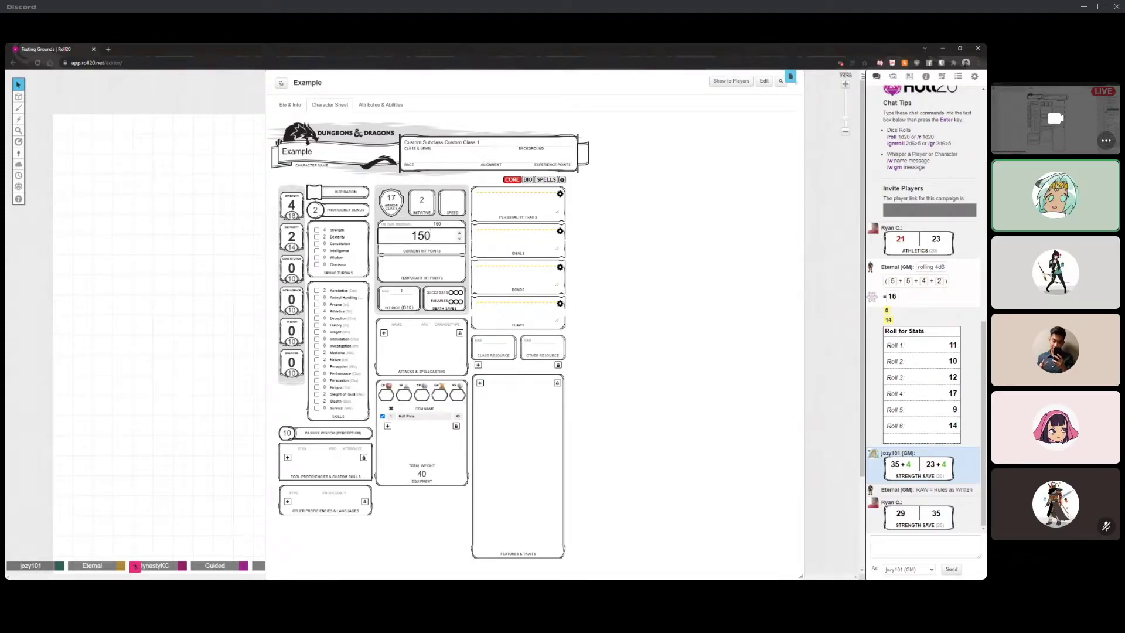
- Clear the maximum and current hit points and close the other character's window
left_click(437, 224)
left_click(430, 264)
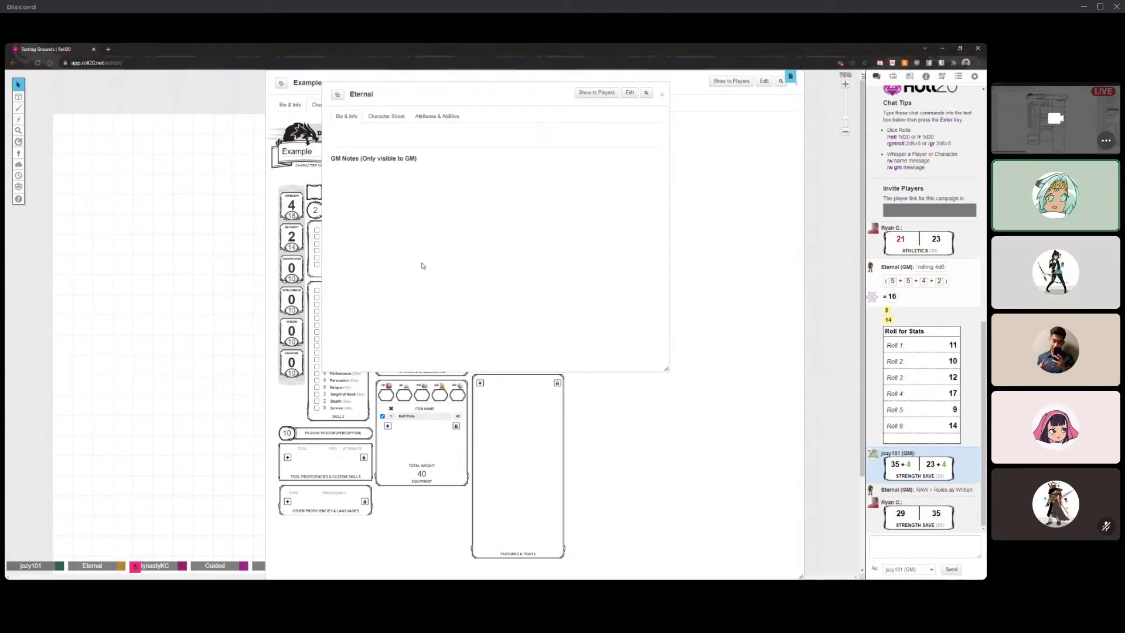
left_click(661, 94)
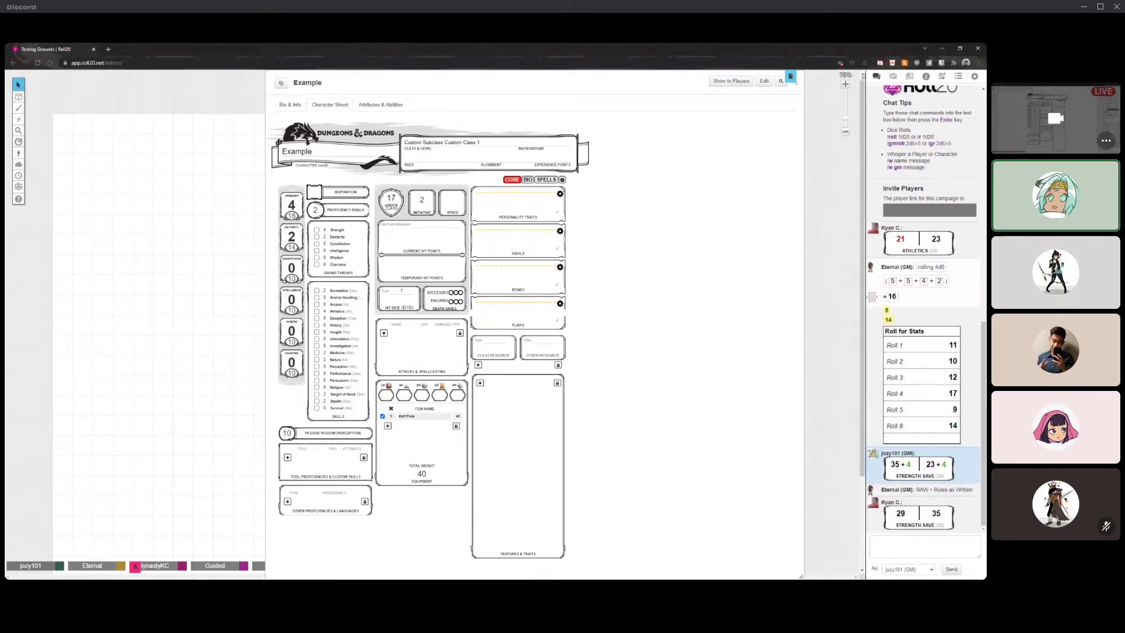
- Examine the available and total hit dice fields on the core page
left_click(416, 298)
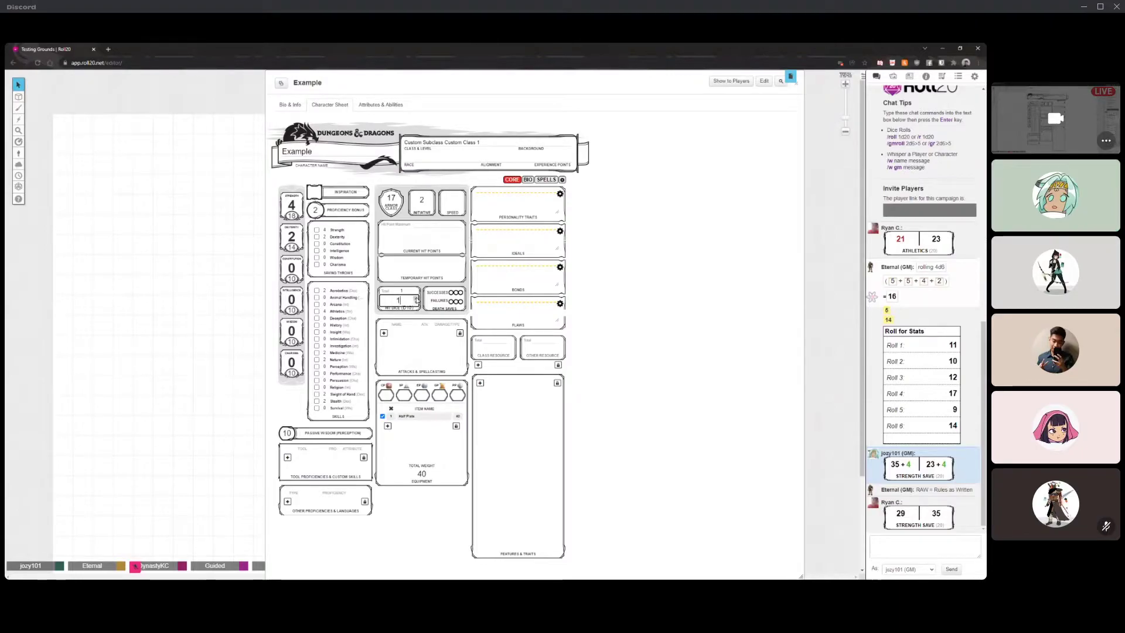
double_click(401, 300)
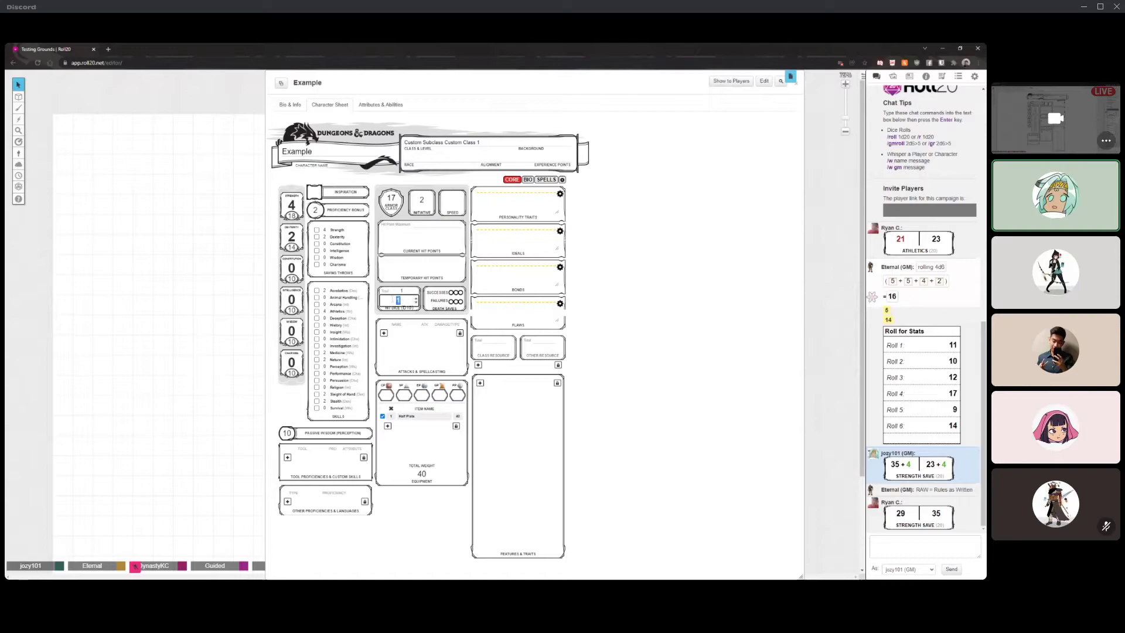
left_click(401, 291)
left_click(704, 270)
- Turn on hit dice tracking per class in the general options and return to the core page
left_click(562, 181)
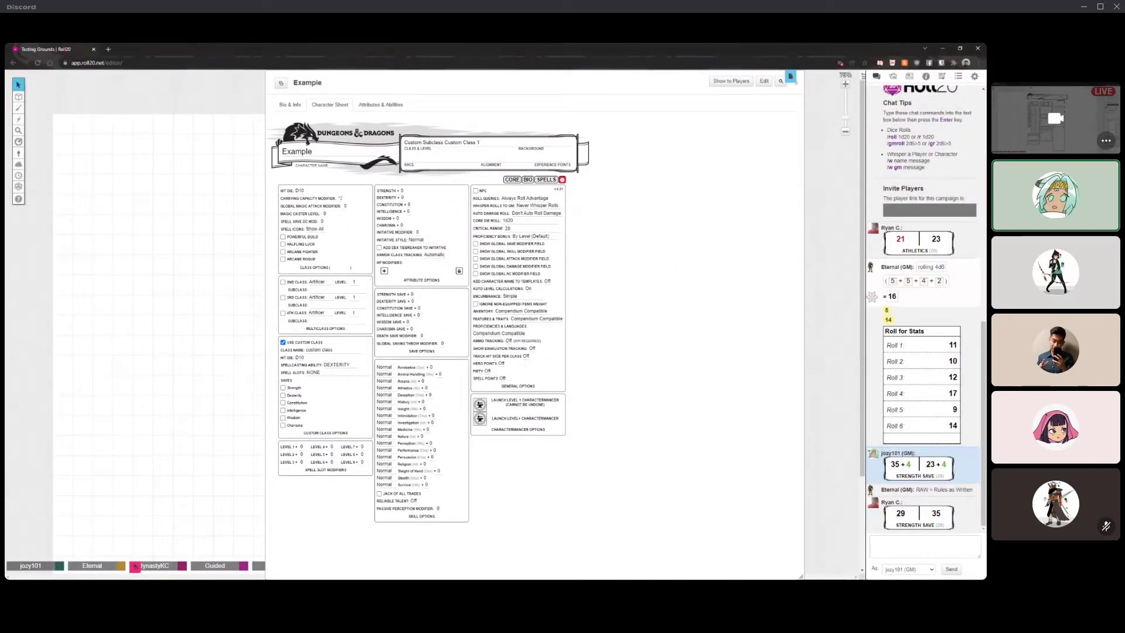
left_click(526, 356)
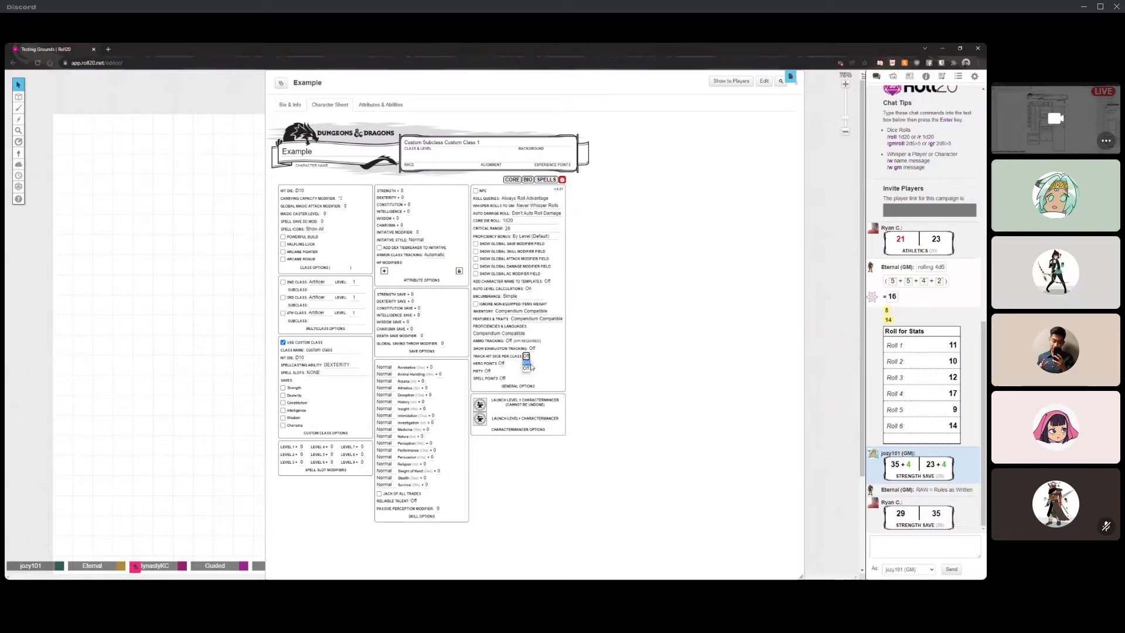
left_click(526, 362)
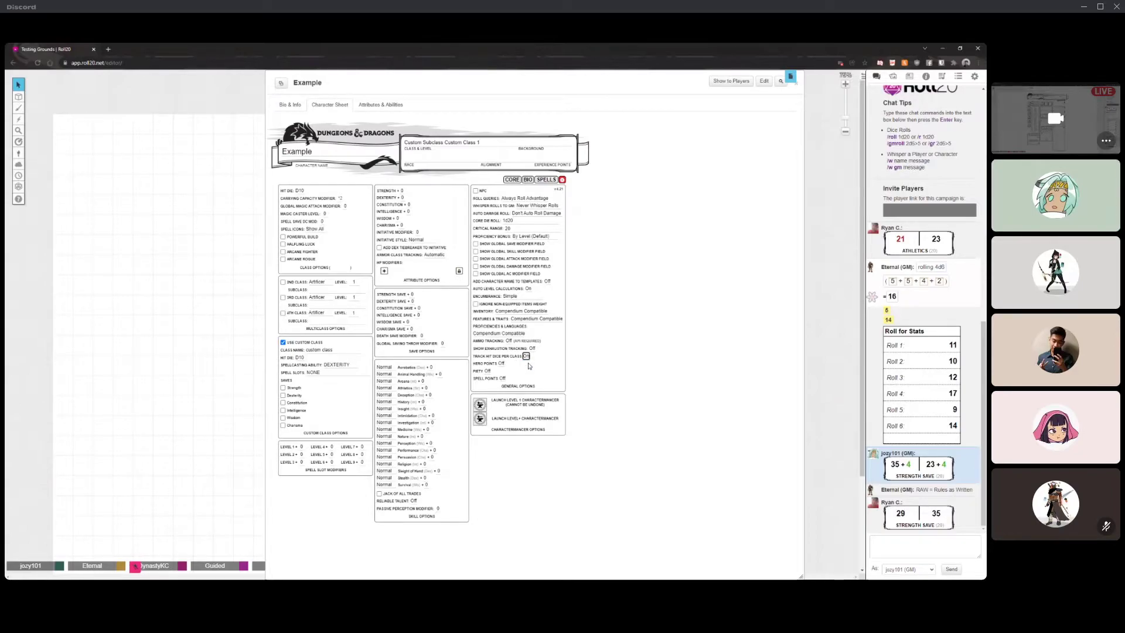
left_click(514, 180)
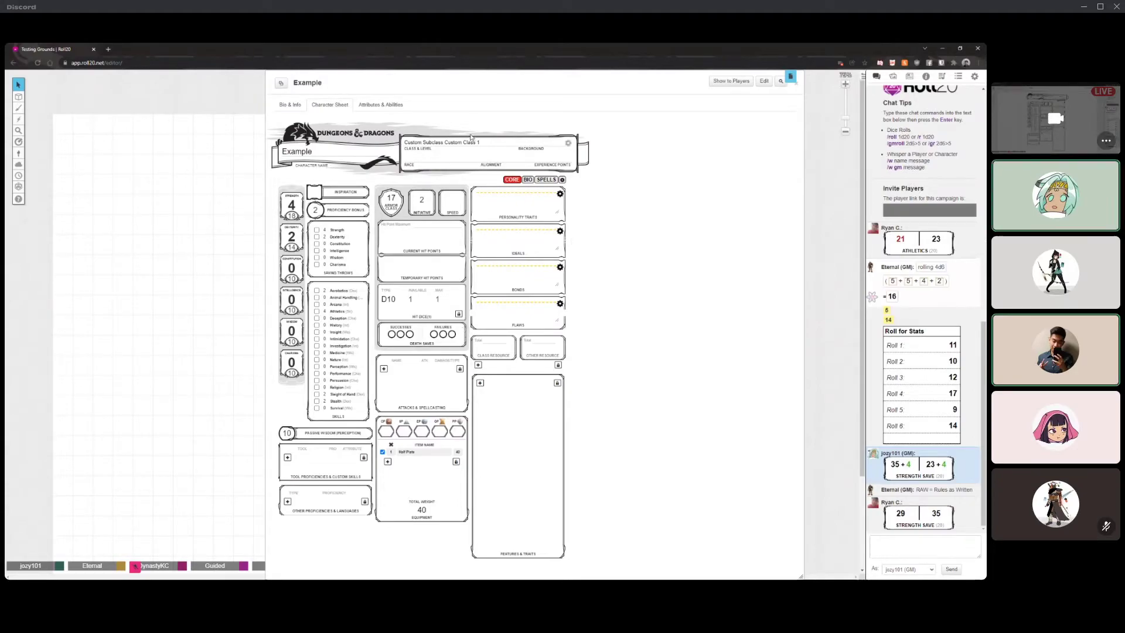
- Open the class details in the sheet header and examine the level setting
left_click(567, 144)
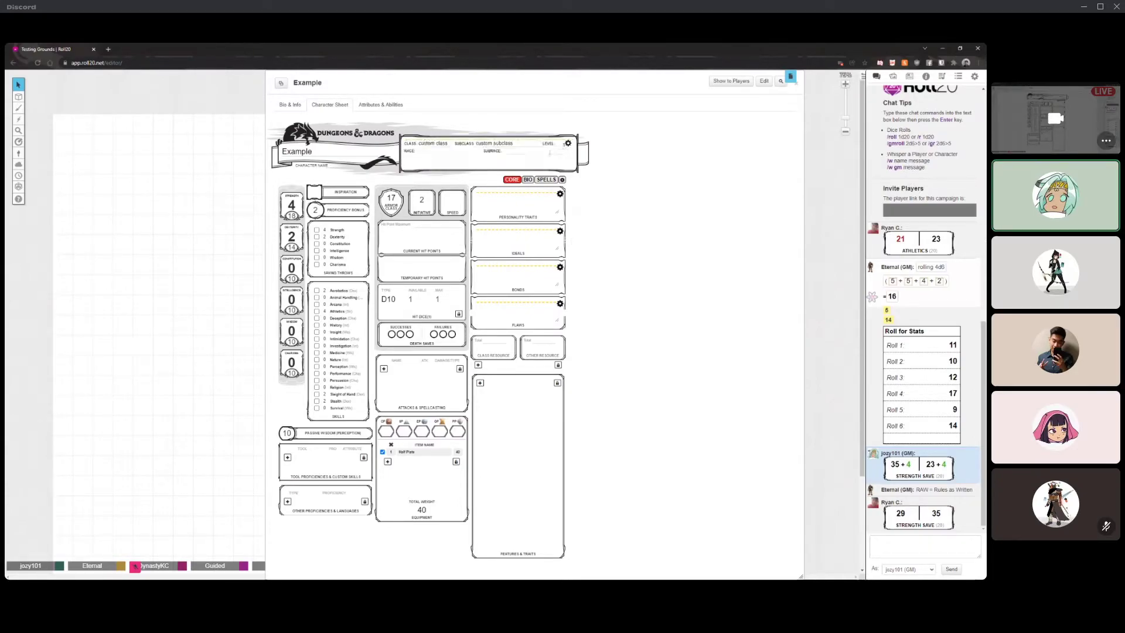
left_click(561, 145)
left_click(562, 145)
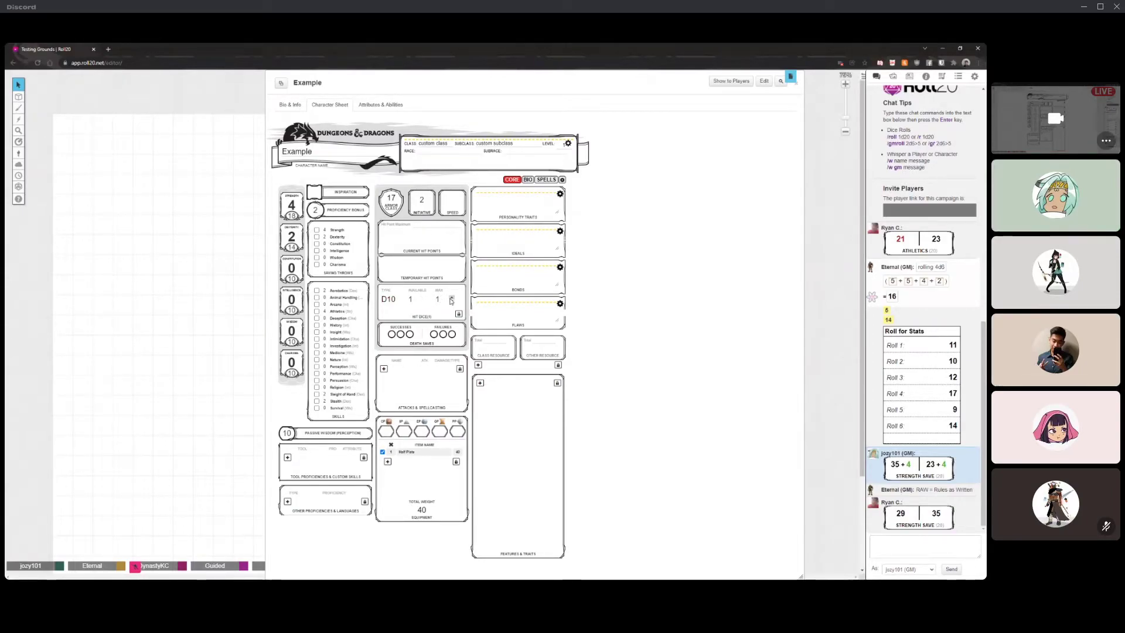
- Try a maximum of 10 for the D10 hit dice, and revert it to 1
double_click(451, 297)
left_click(451, 297)
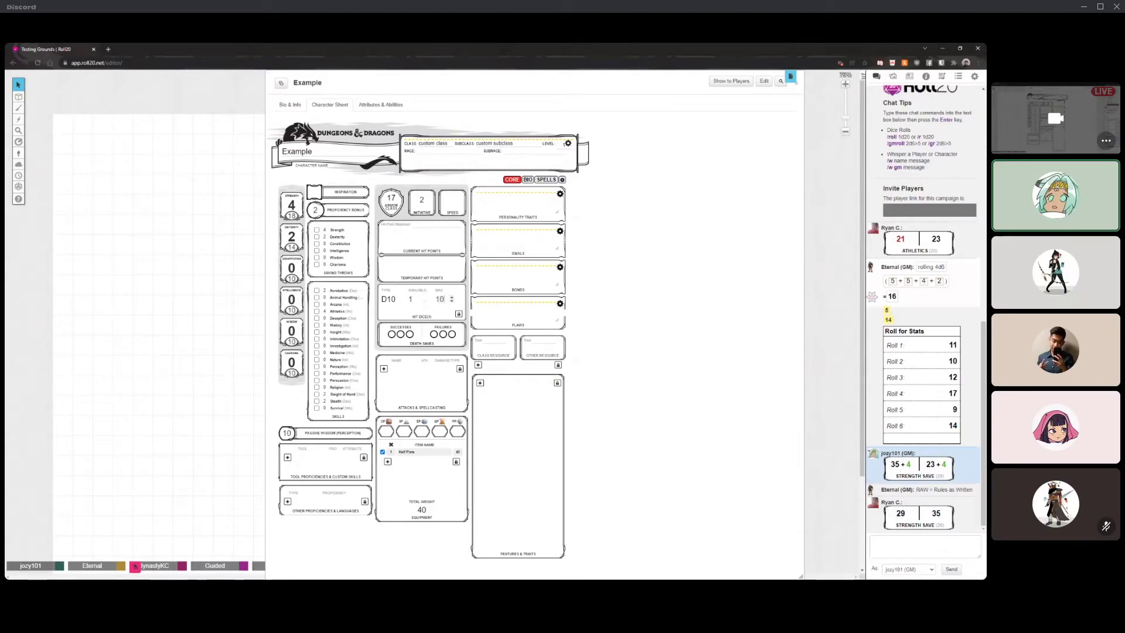
key("BackSpace")
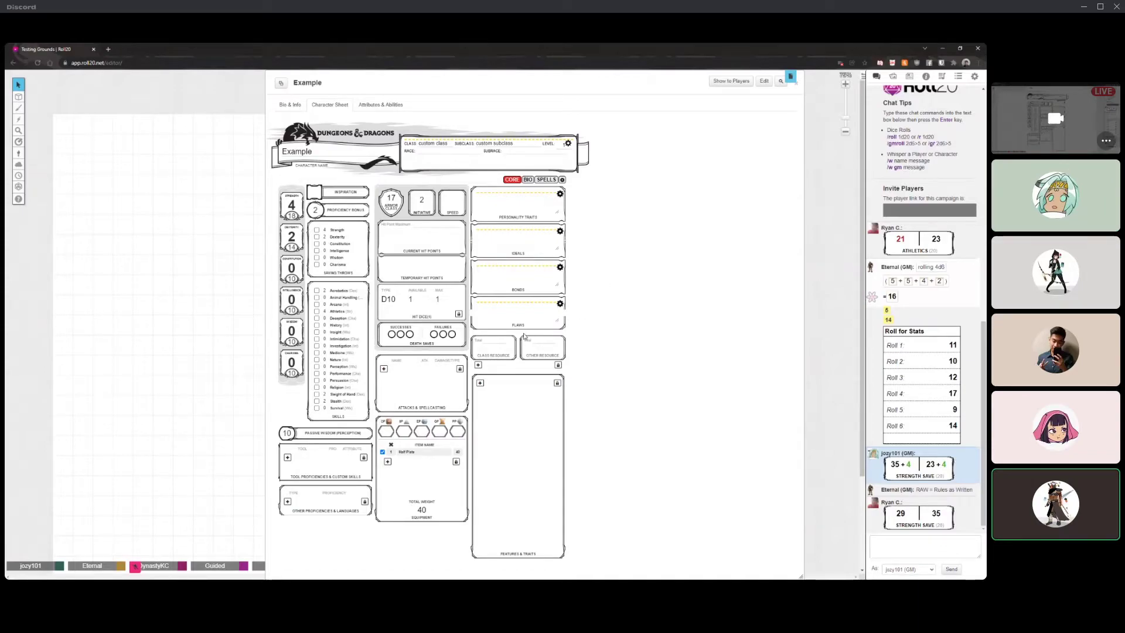
- Enable Artificer as the second class in the multiclass options and return to the core page
left_click(562, 180)
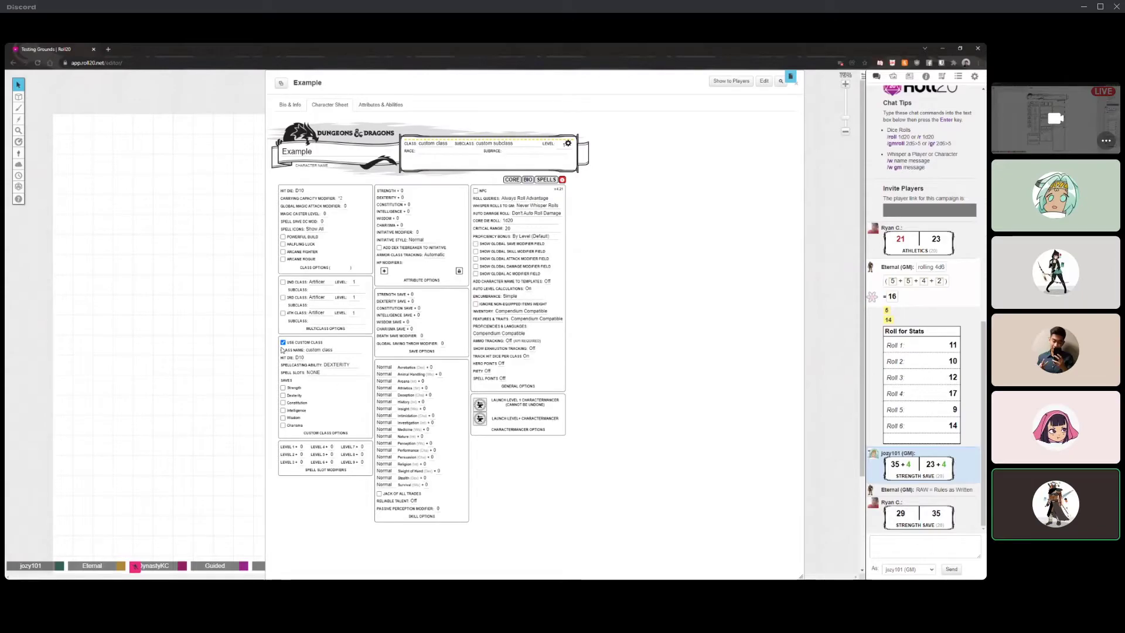
left_click(283, 282)
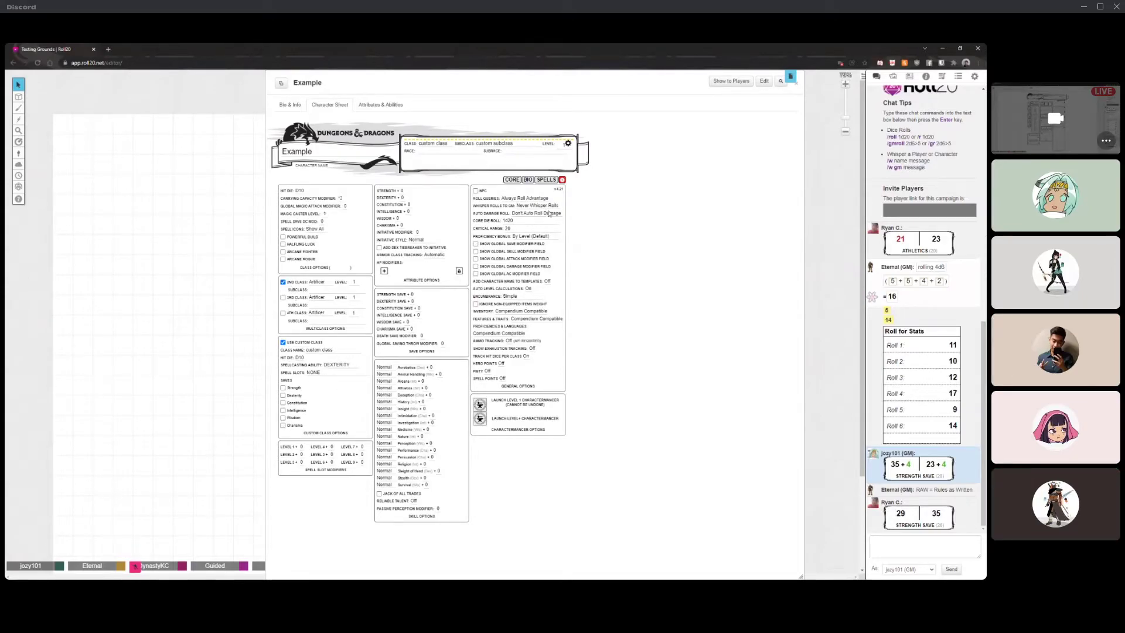
left_click(512, 179)
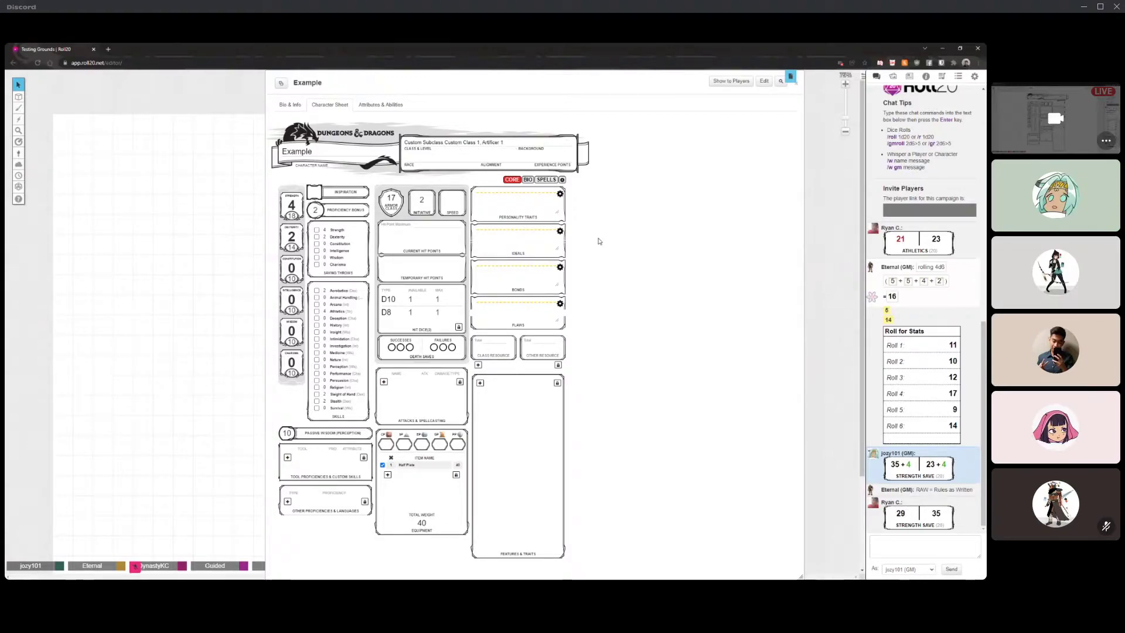
- Enable a third class in the multiclass options, set it to Barbarian at level 3, and return to the core page
left_click(562, 180)
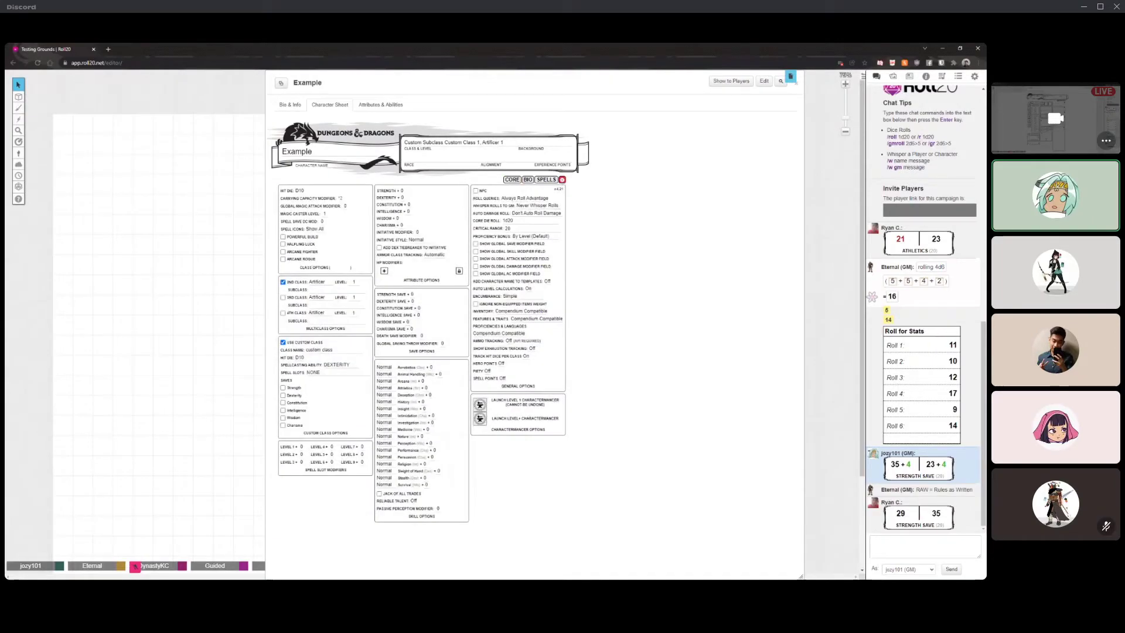
left_click(284, 297)
left_click(319, 297)
left_click(320, 308)
left_click(353, 298)
type("3")
left_click(555, 241)
left_click(508, 181)
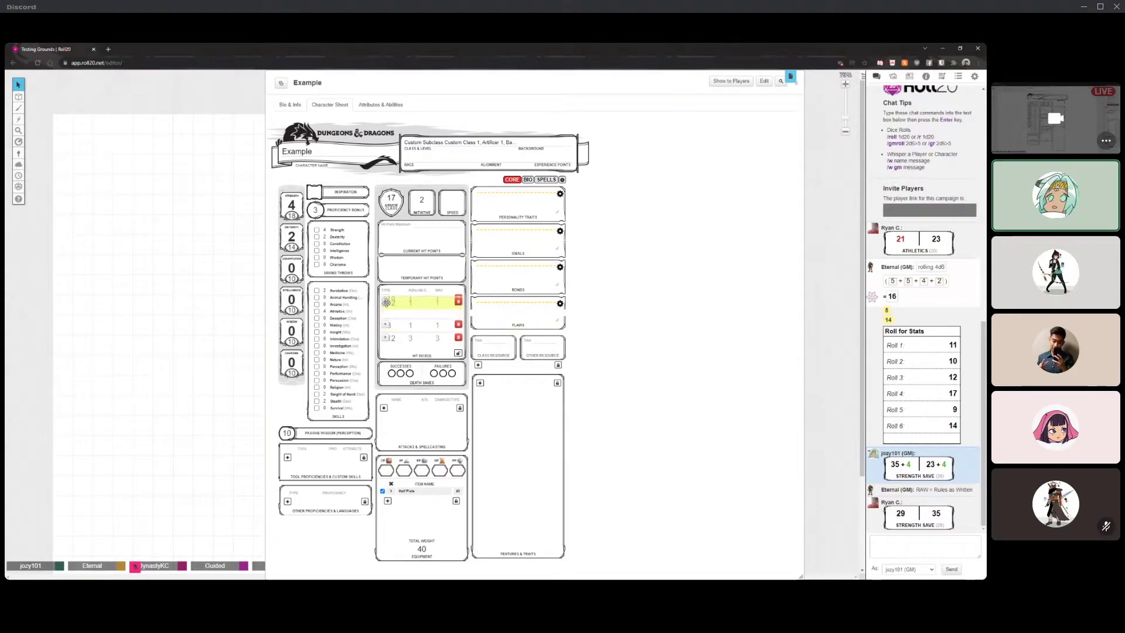
- Delete the duplicate D12 row with one die from the hit dice list and finish editing the list
left_click_drag(384, 326, 388, 324)
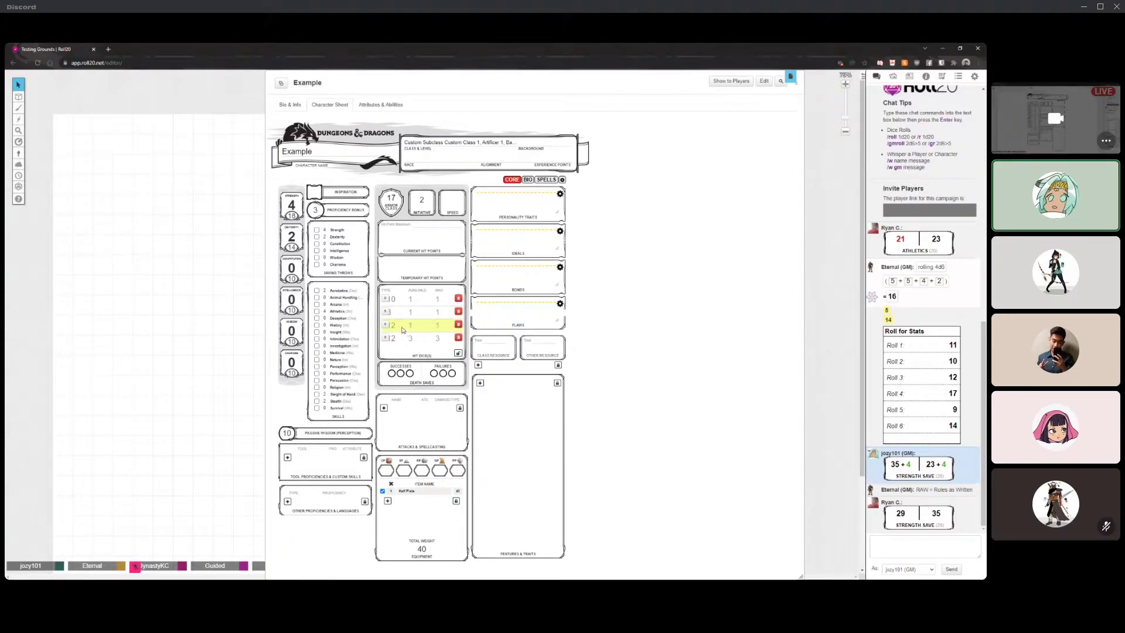
left_click(458, 324)
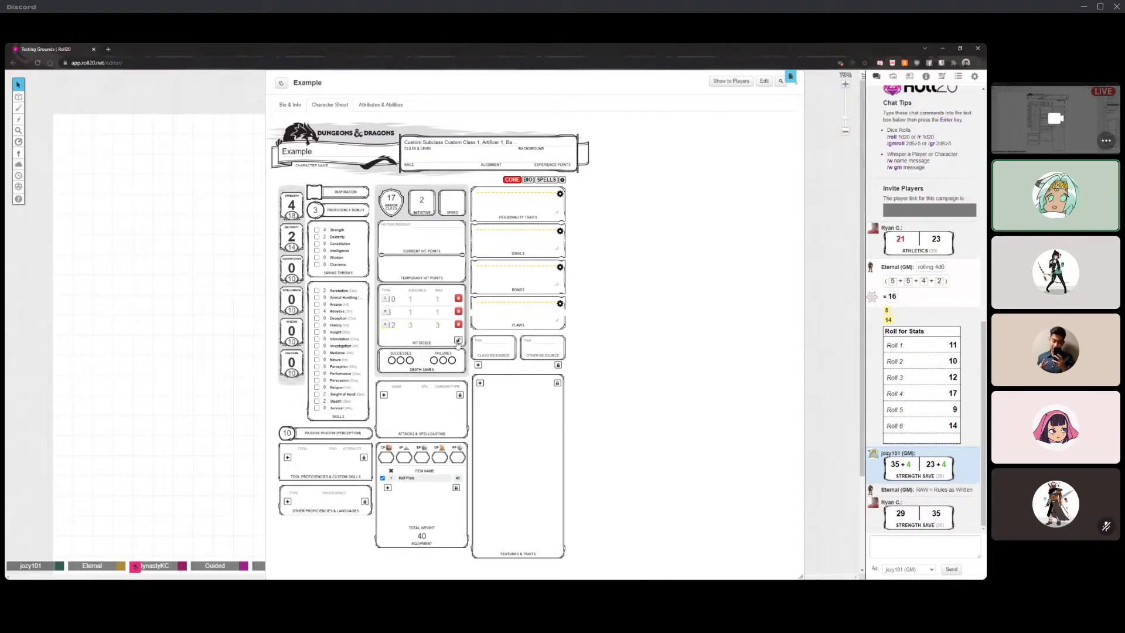
left_click(458, 340)
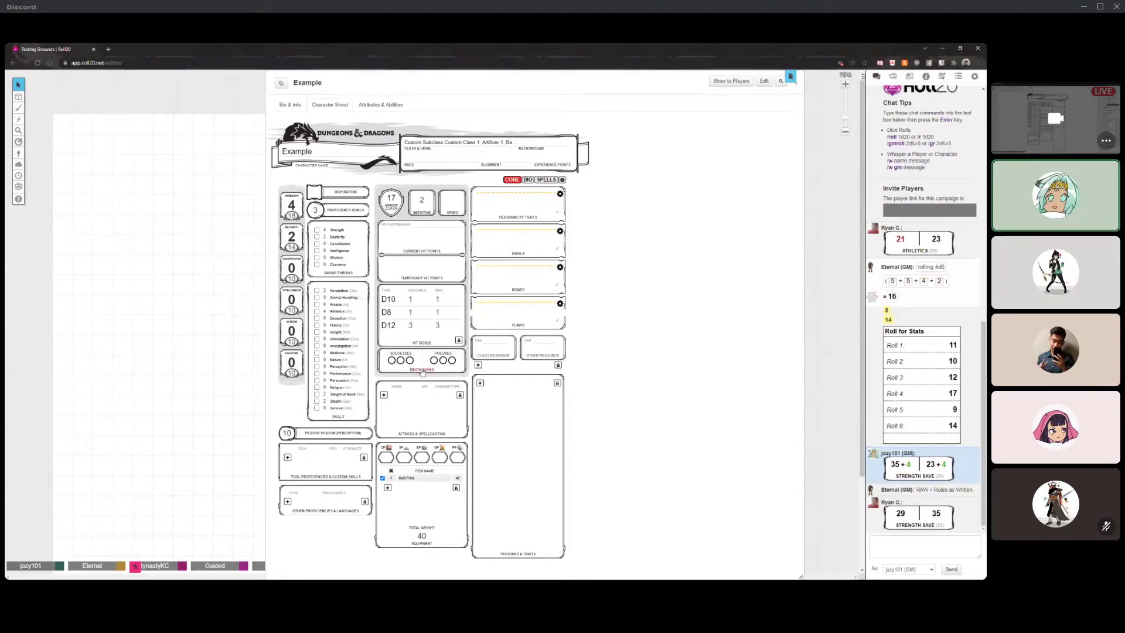
- Demonstrate marking death save successes and failures, and clear the marks again
left_click(391, 360)
left_click(400, 361)
left_click(401, 361)
left_click(410, 360)
left_click(443, 360)
left_click(434, 360)
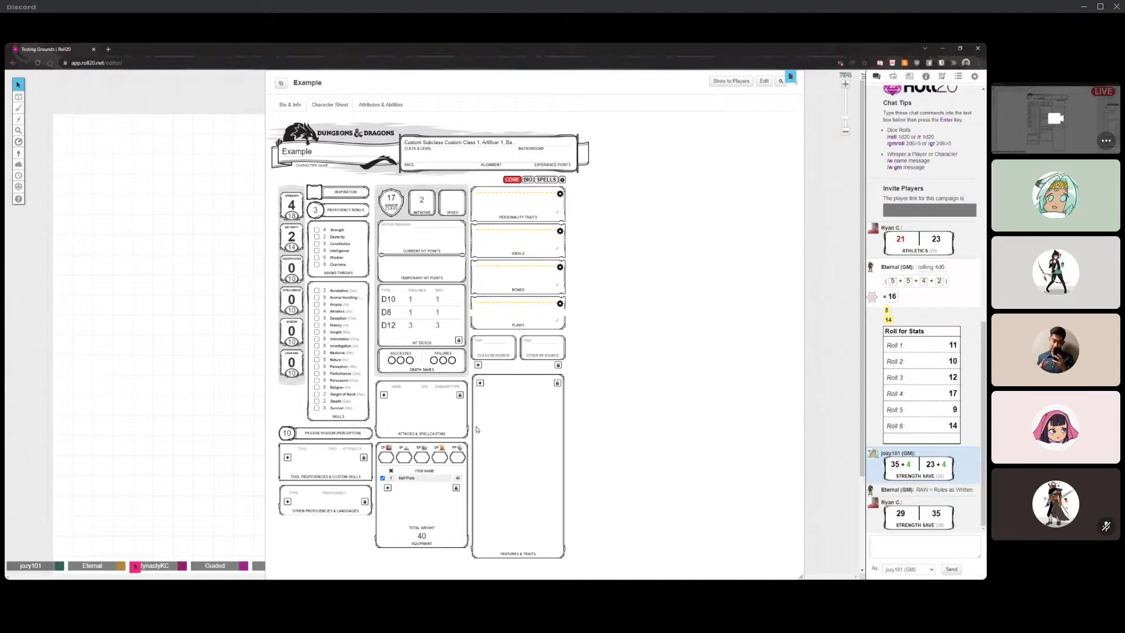
left_click(434, 360)
left_click(434, 360)
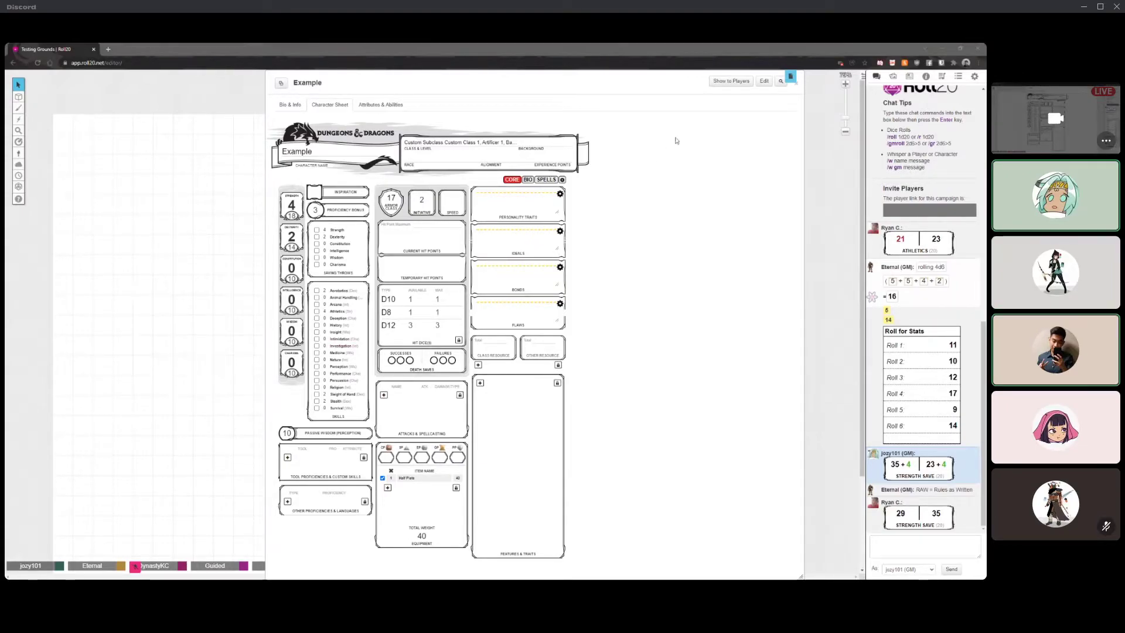
- Move the sheet window aside and close the edit boxes for personality traits, ideals, bonds and flaws
left_click(719, 144)
left_click_drag(574, 85, 487, 86)
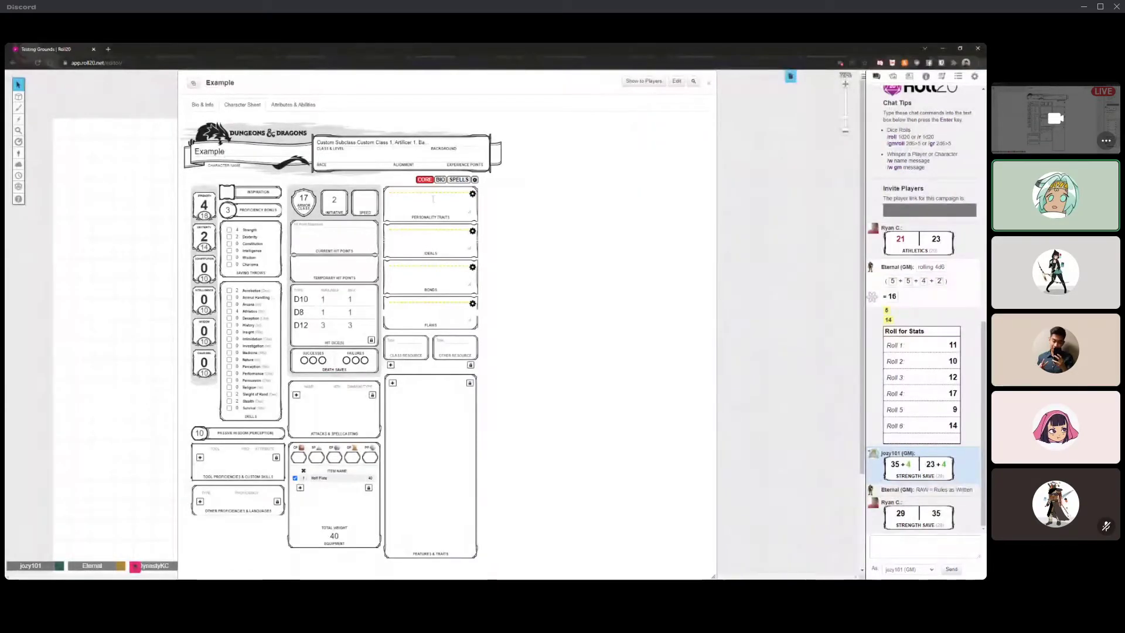
left_click(471, 197)
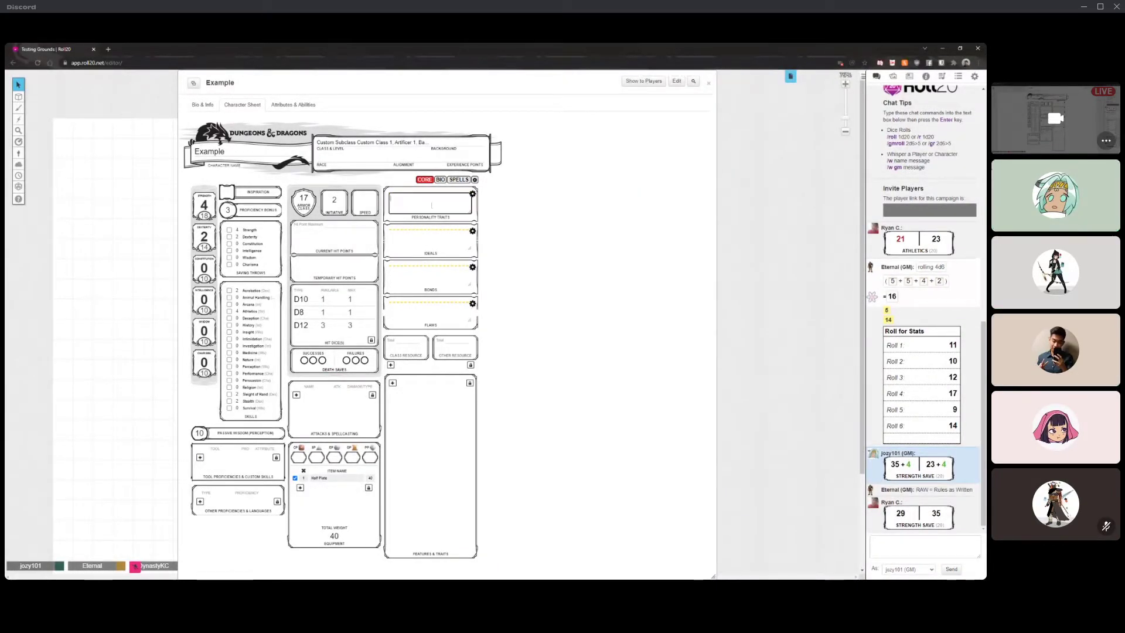
left_click(473, 195)
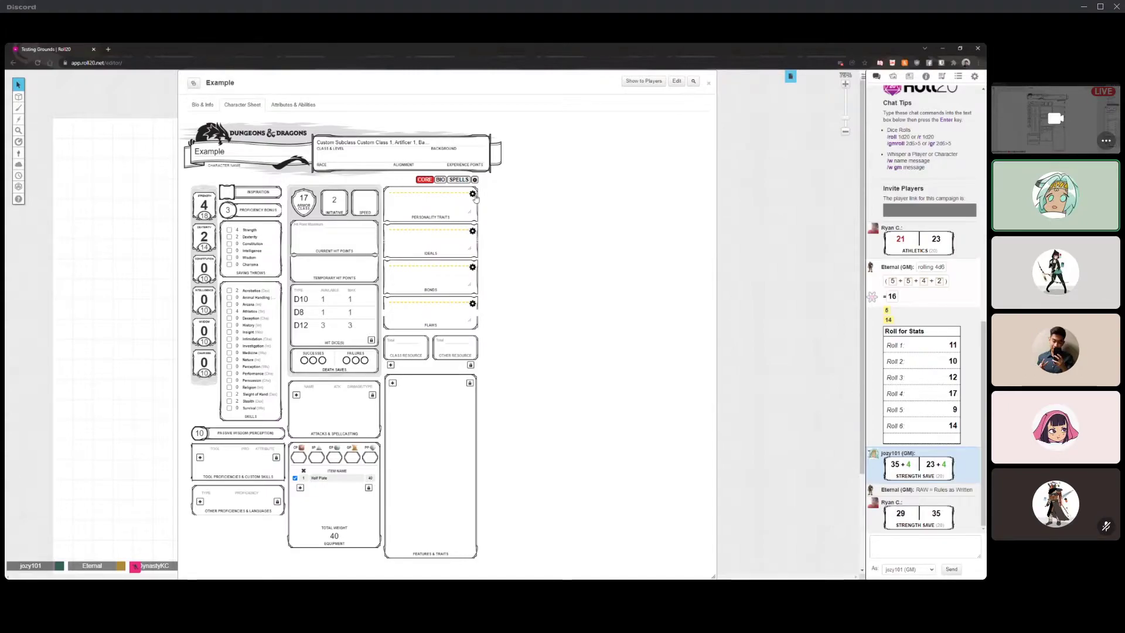
left_click(473, 195)
left_click(473, 228)
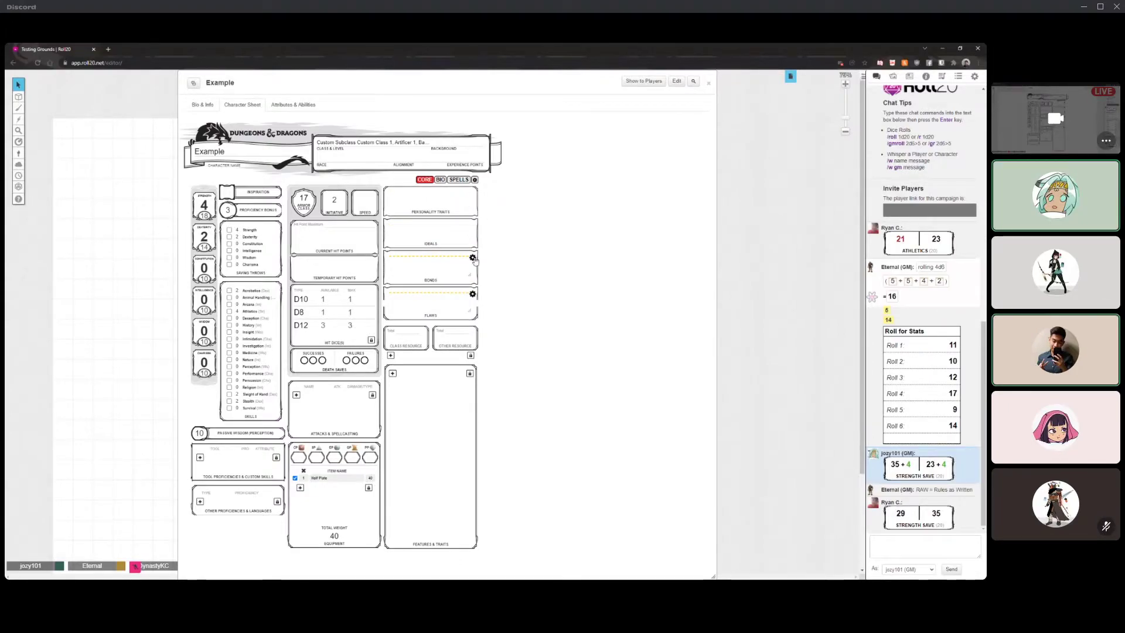
left_click(473, 258)
left_click(472, 289)
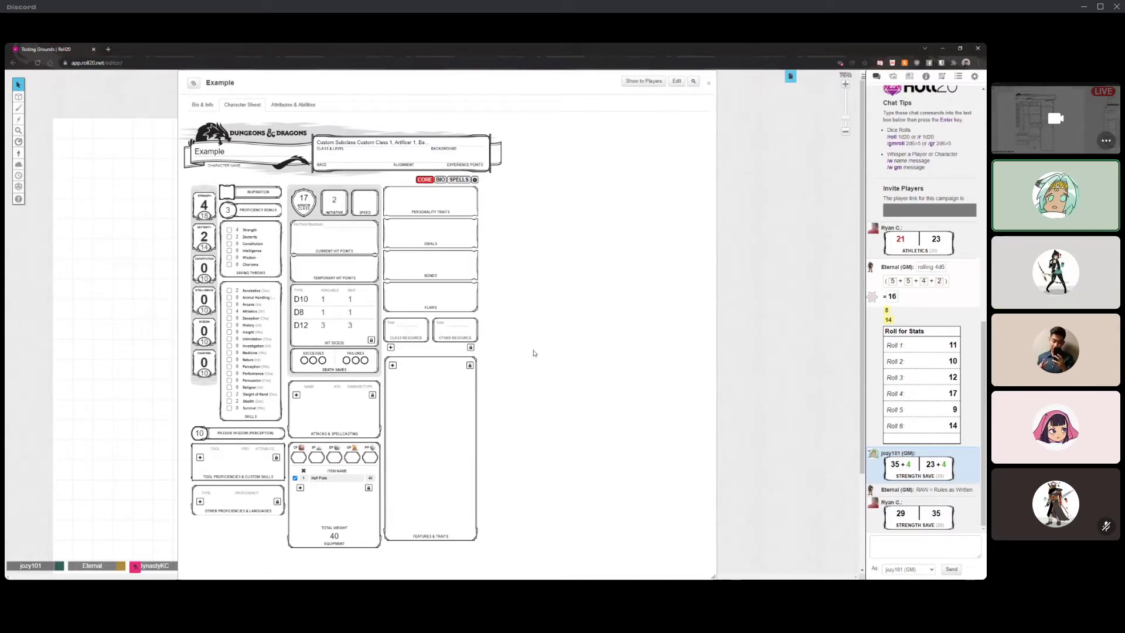
- Add four extra rows of resource boxes below the class resource
left_click(392, 347)
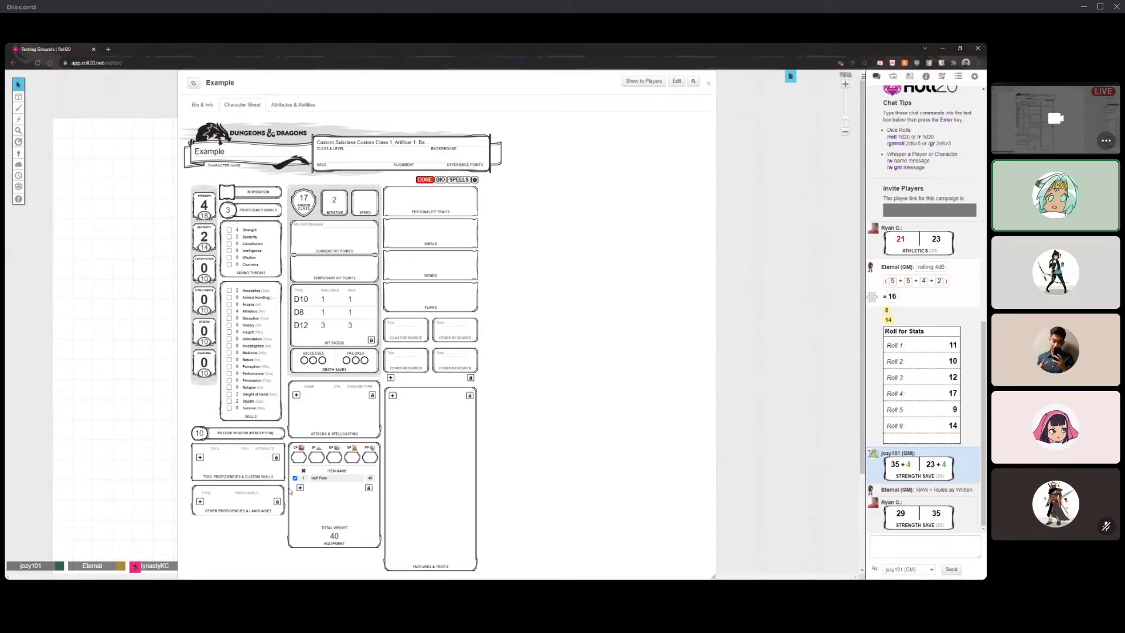
left_click(391, 377)
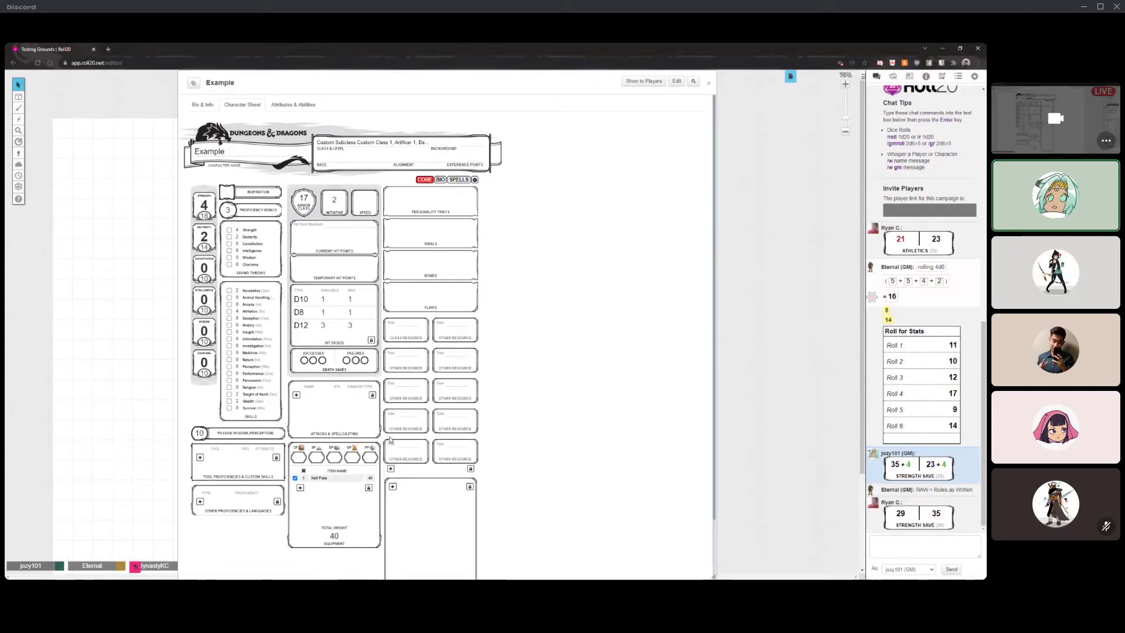
scroll(404, 340, "down", 1)
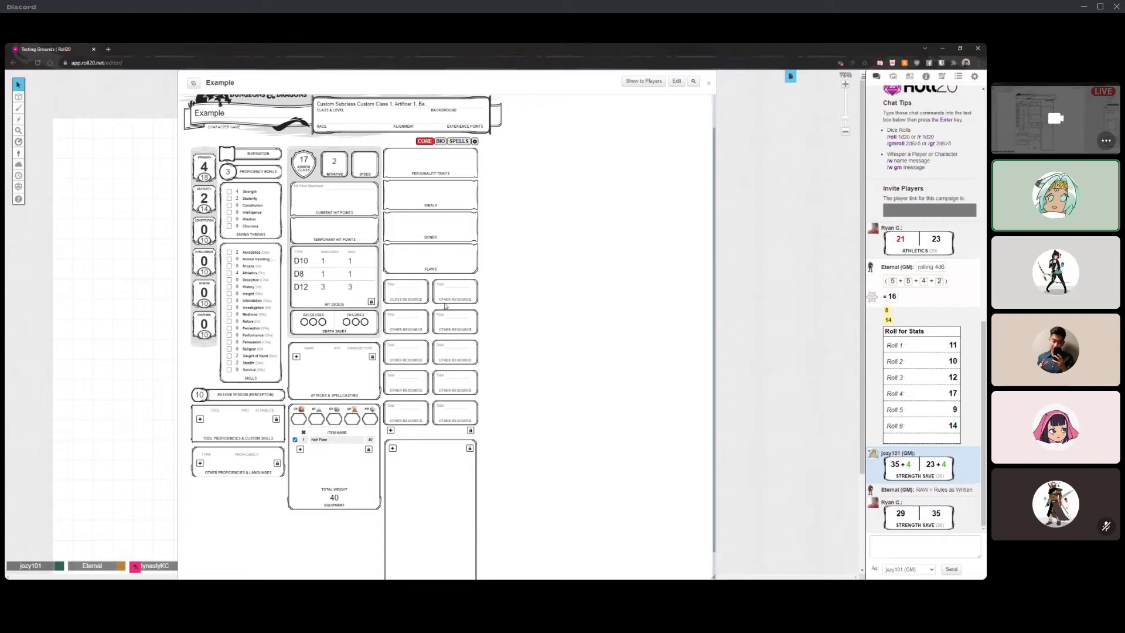
- Name the class resource "Sorcery Points" and set its total and current value to 50
left_click(401, 298)
left_click(504, 306)
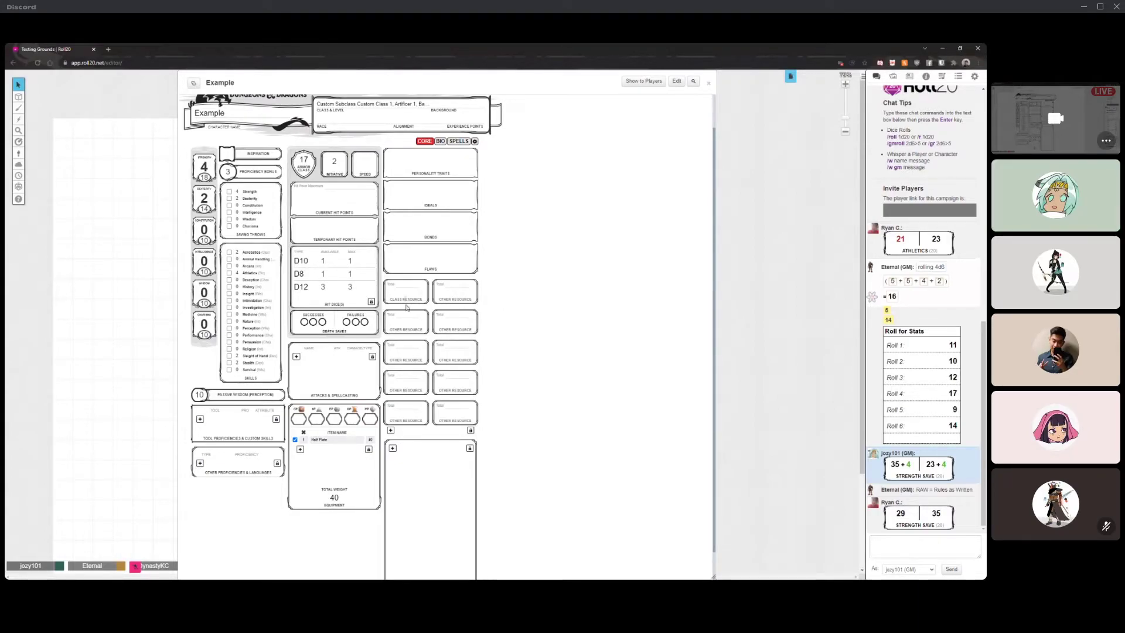
left_click(405, 300)
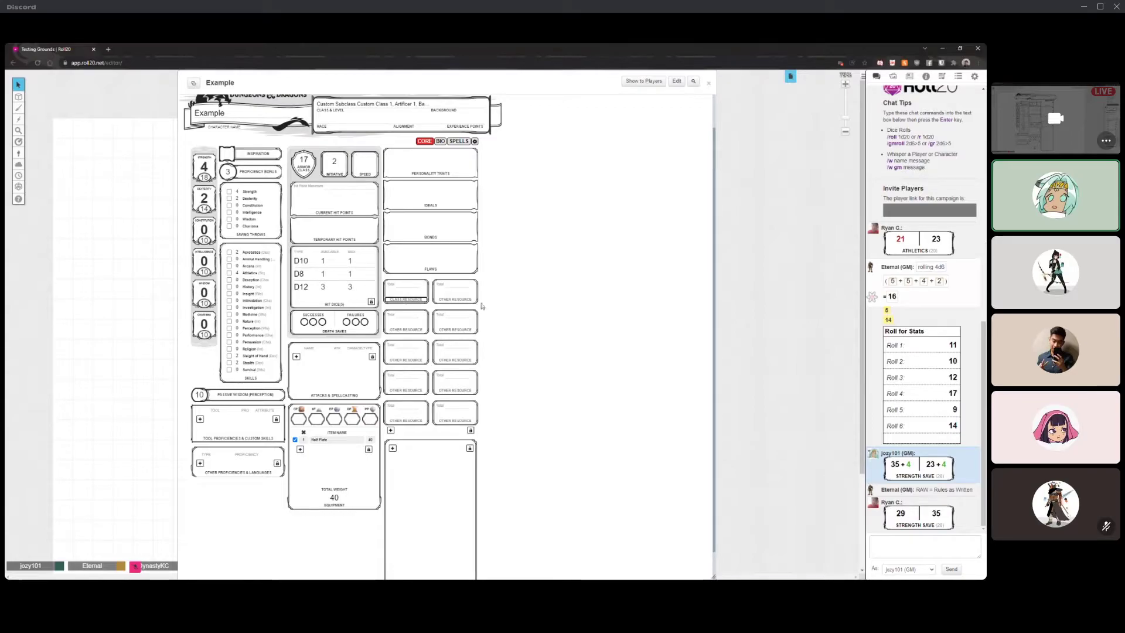
type("Sorcery Points")
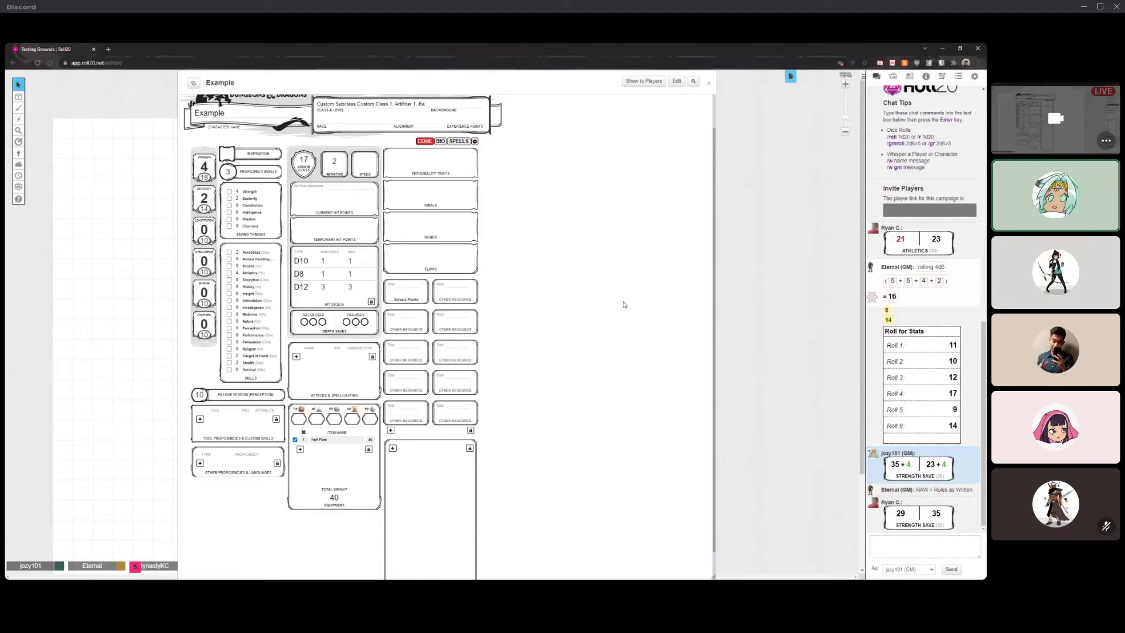
left_click(624, 304)
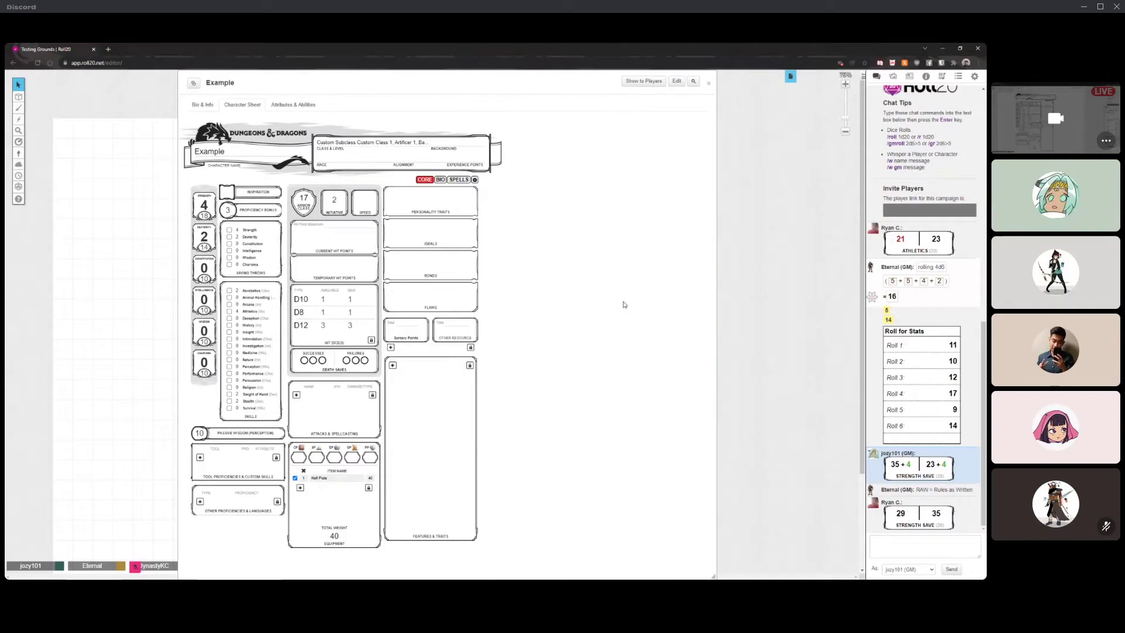
left_click(407, 324)
type("50")
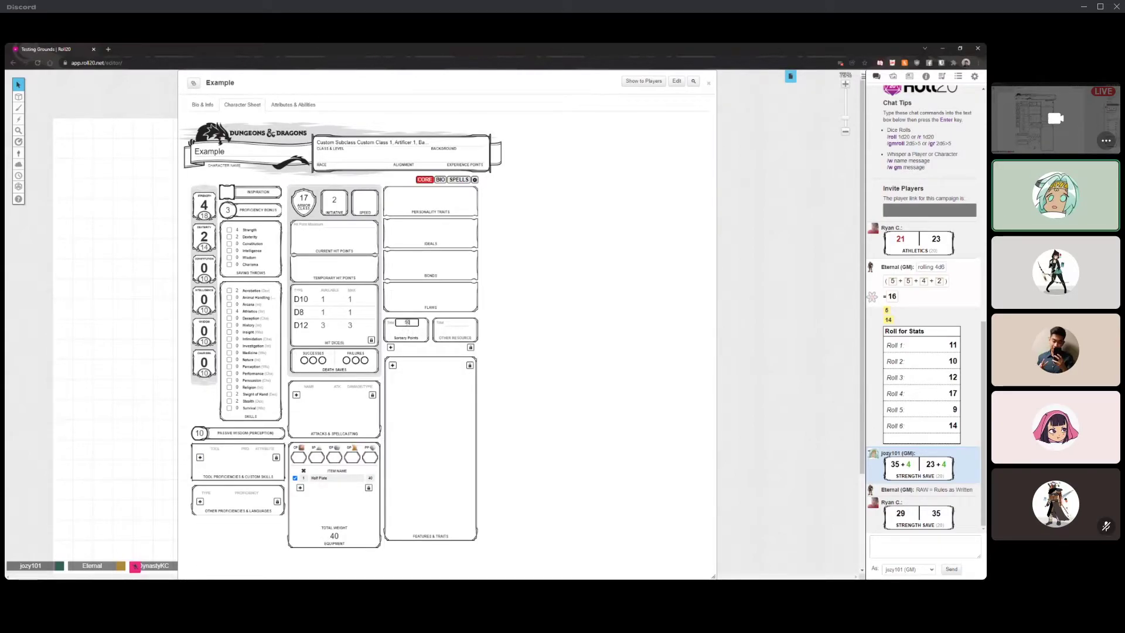
key("Tab")
- Name the other resource "Arrows" and set its total to 20
key("Tab")
type("Arrows")
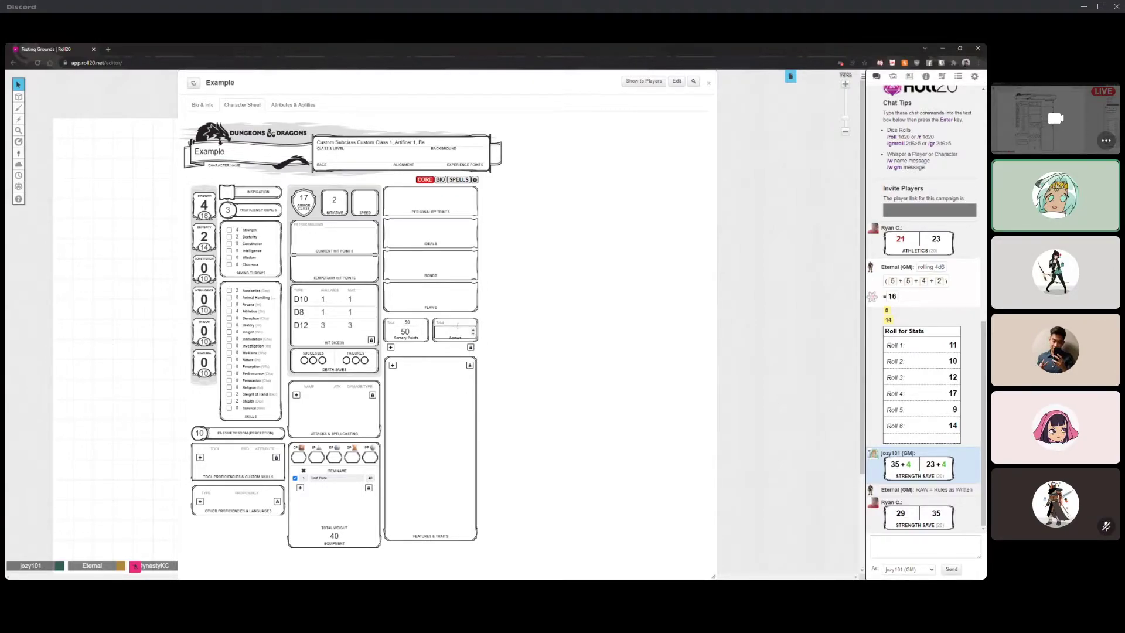
left_click(456, 323)
type("20")
key("Tab")
- Add another row of resource boxes and delete it again
left_click(389, 348)
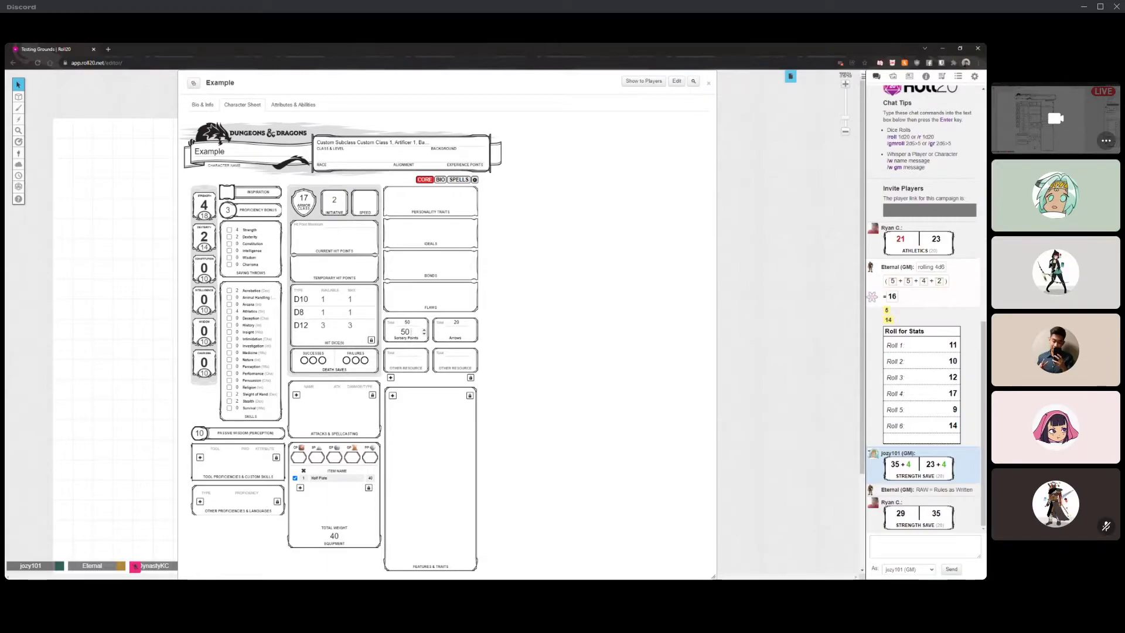
left_click(470, 378)
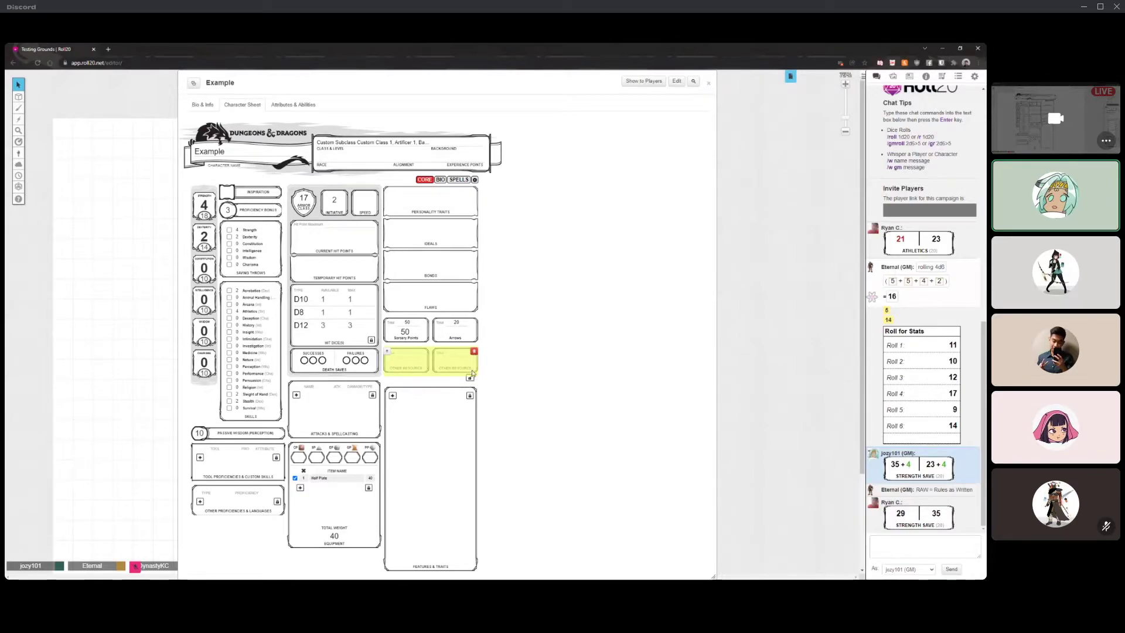
left_click(474, 353)
- Set the current value of the Arrows resource to 2
left_click(462, 331)
type("2")
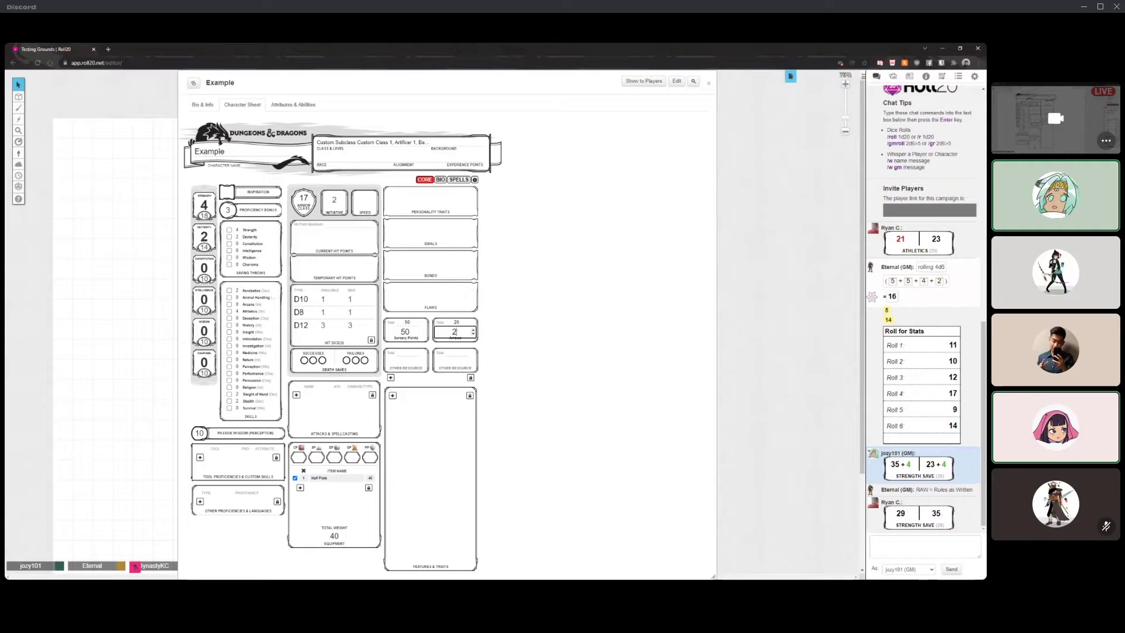
key("Return")
- Clear the names, totals and current values of the Sorcery Points and Arrows resources
double_click(454, 332)
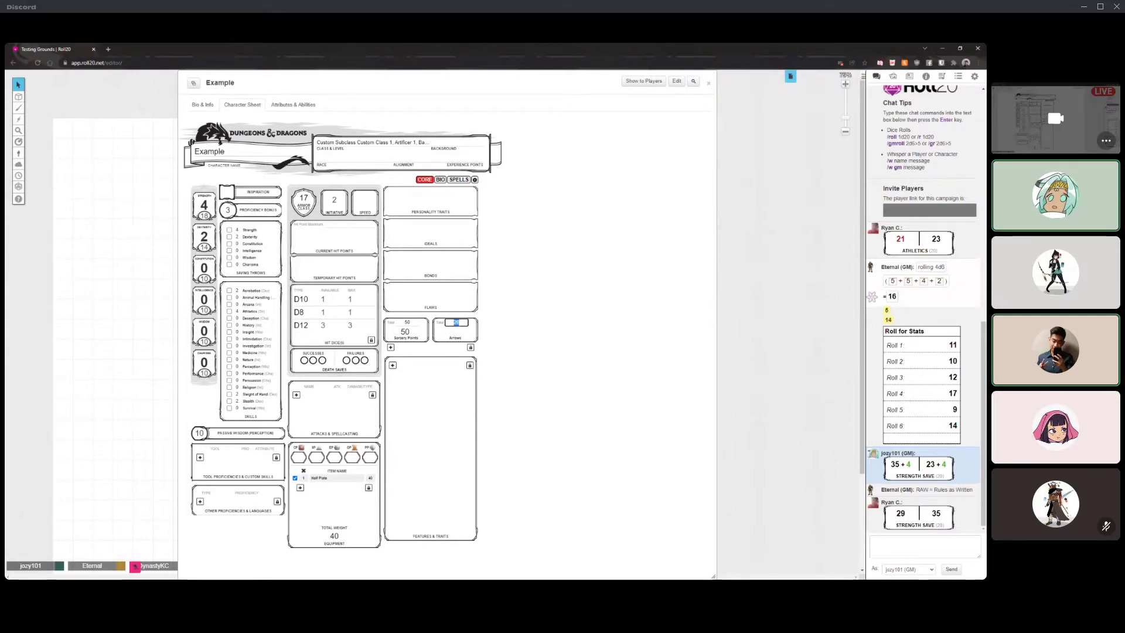
double_click(404, 332)
type("5")
left_click(407, 322)
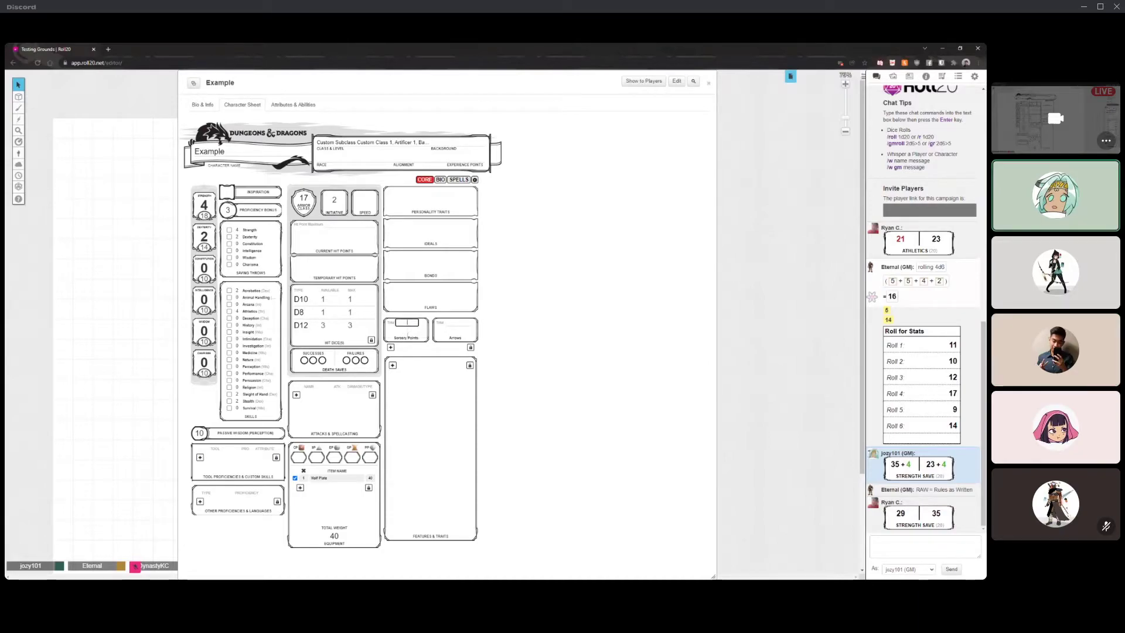
double_click(413, 338)
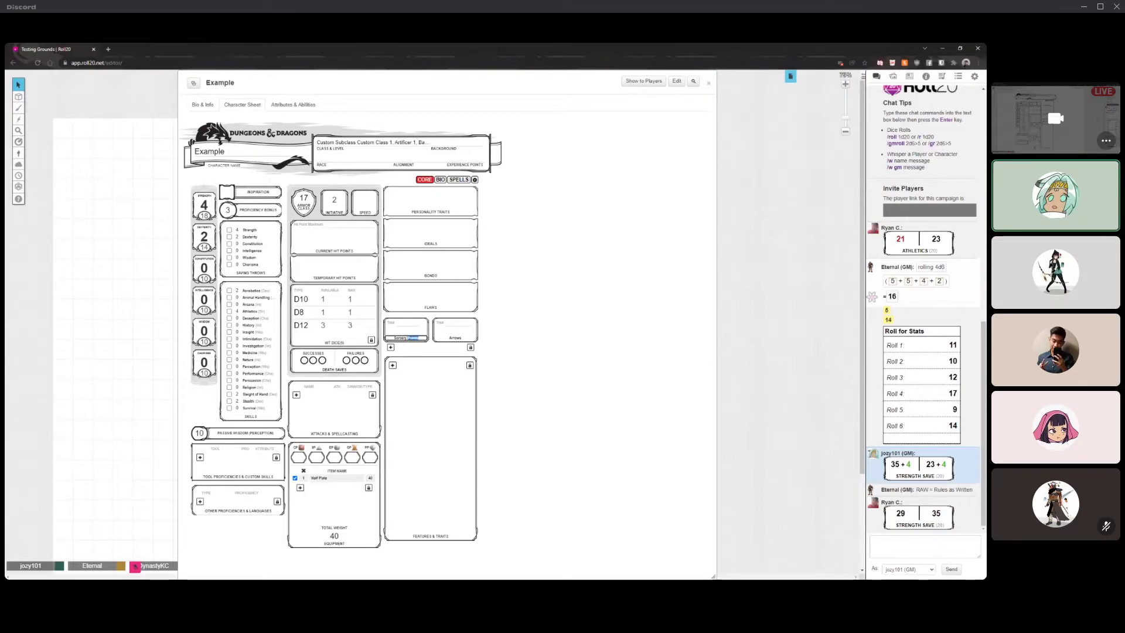
key("BackSpace")
key("BackSpace")
key("BackSpace")
left_click(551, 343)
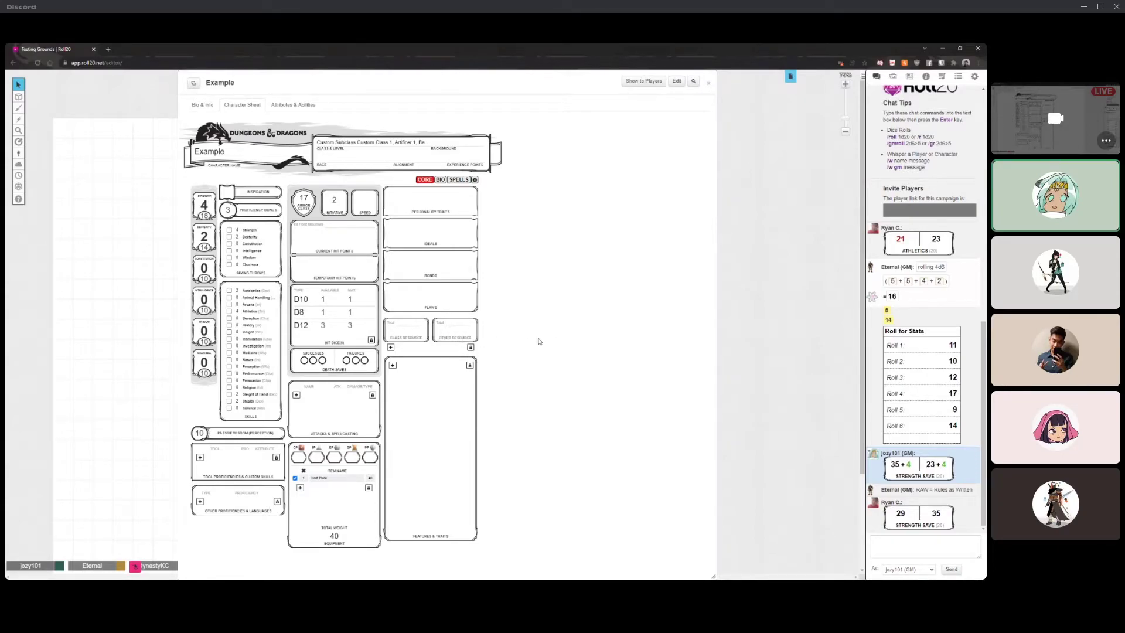
- Mark the Half Plate to be used as a resource and change its resource count to 0 and back to 1
left_click(200, 458)
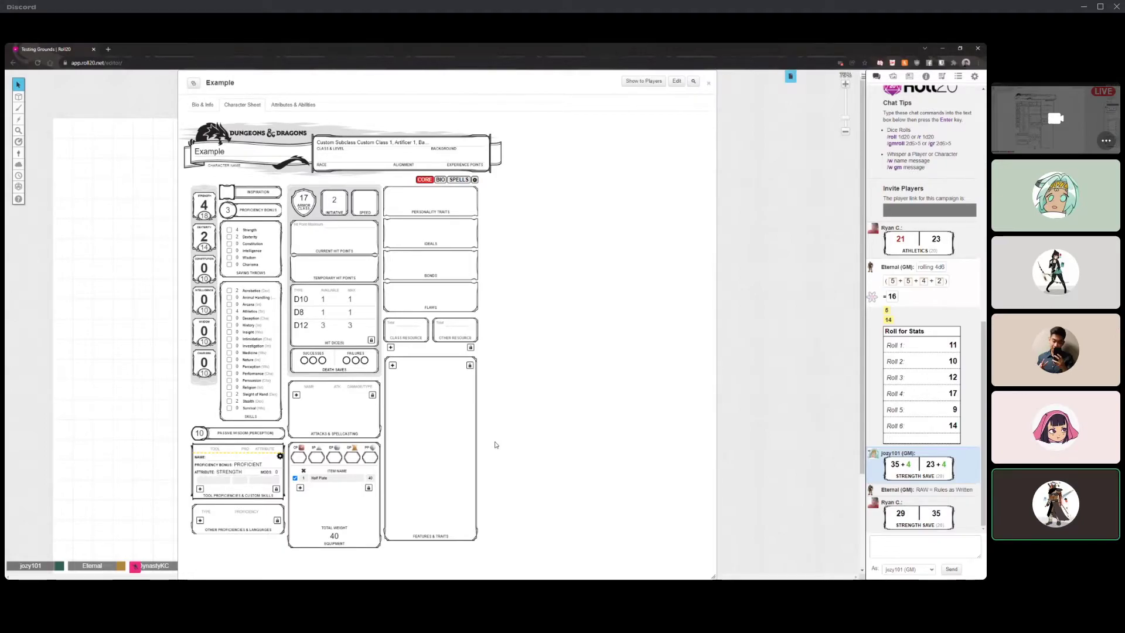
left_click(373, 480)
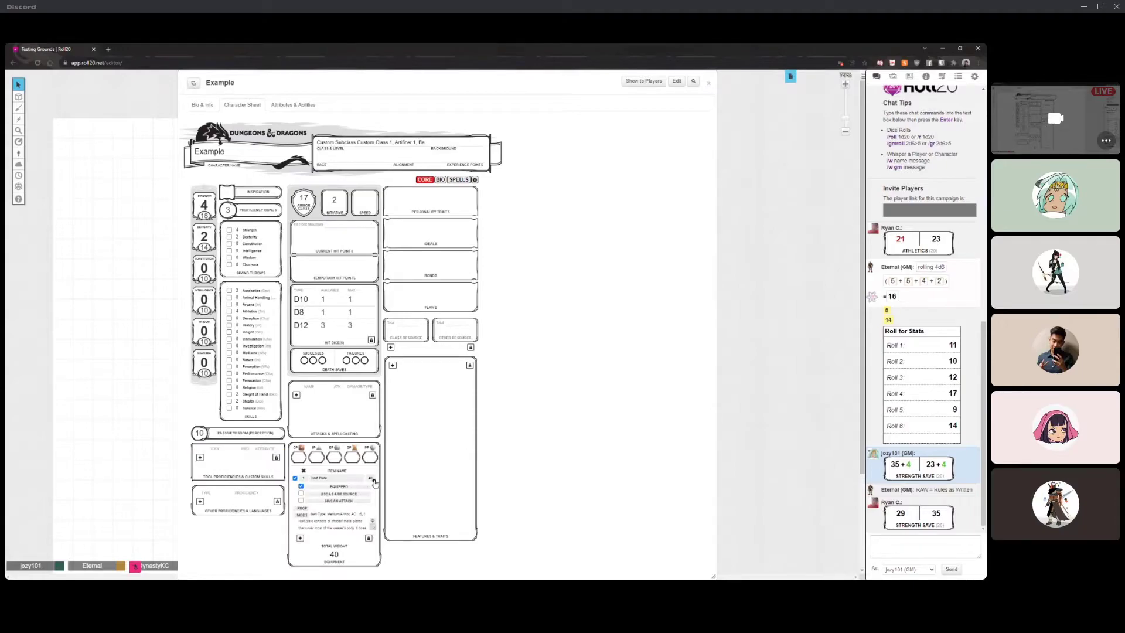
left_click(301, 494)
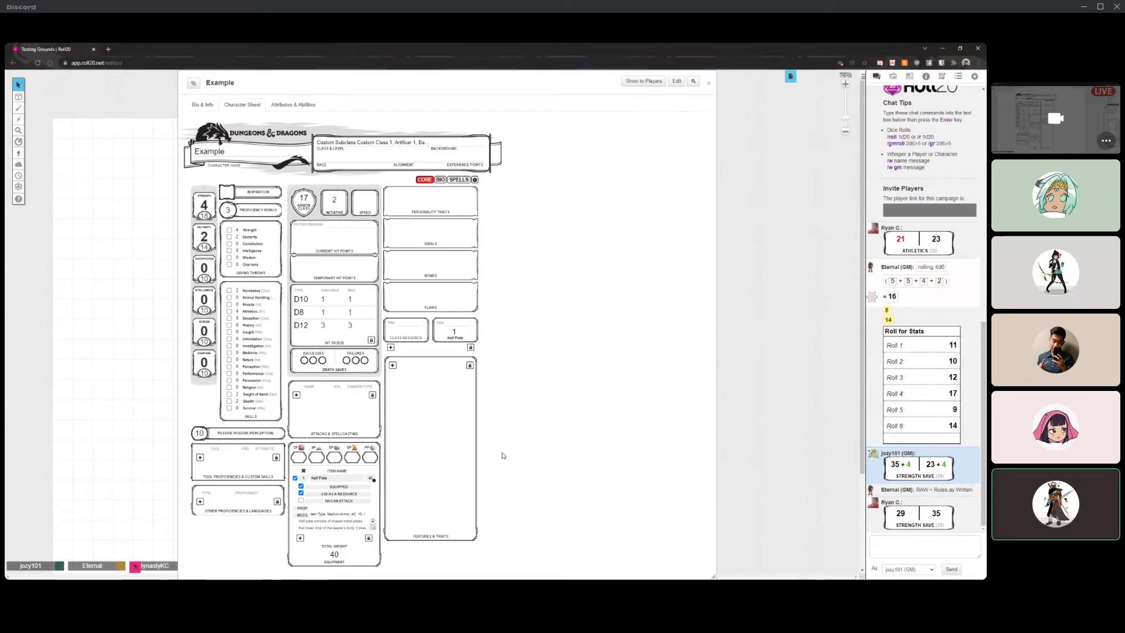
left_click(473, 335)
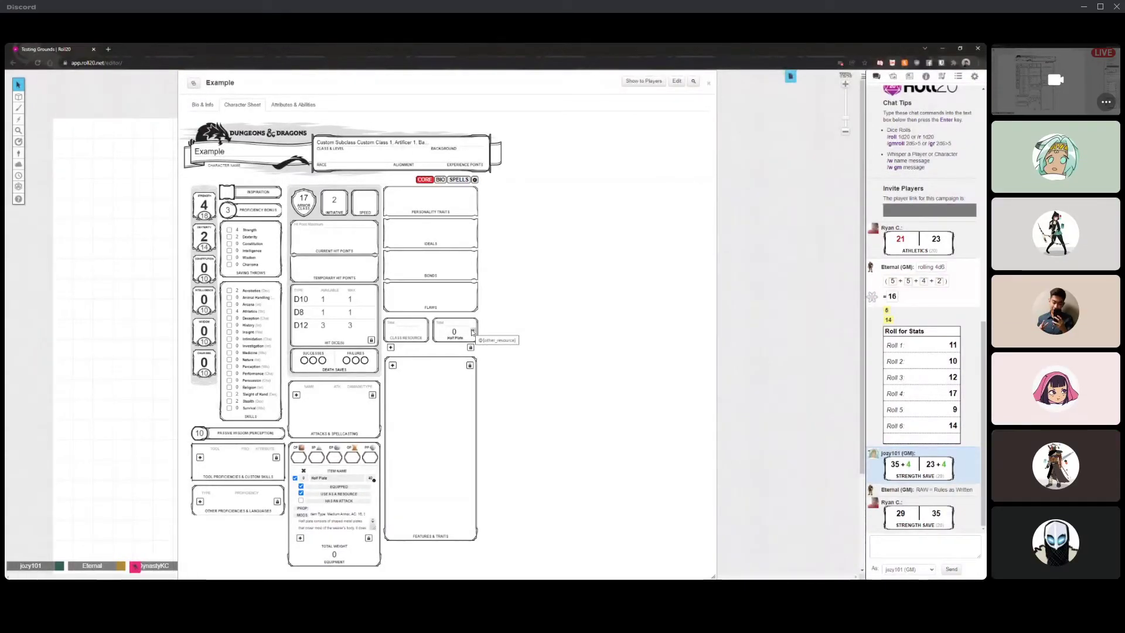
left_click(473, 332)
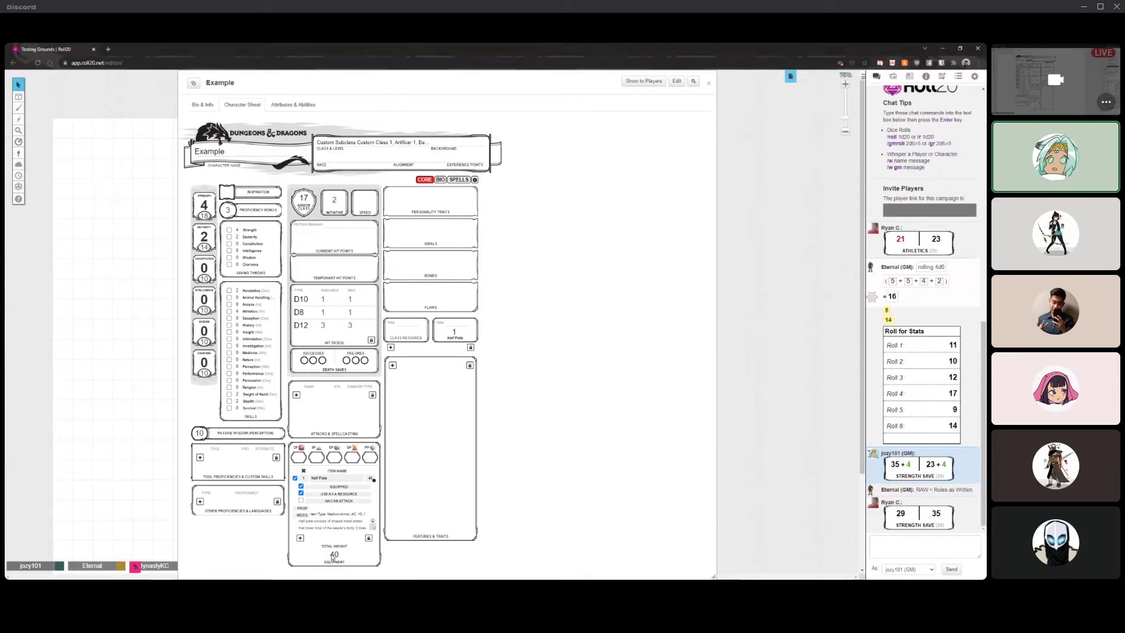
left_click_drag(391, 91, 438, 87)
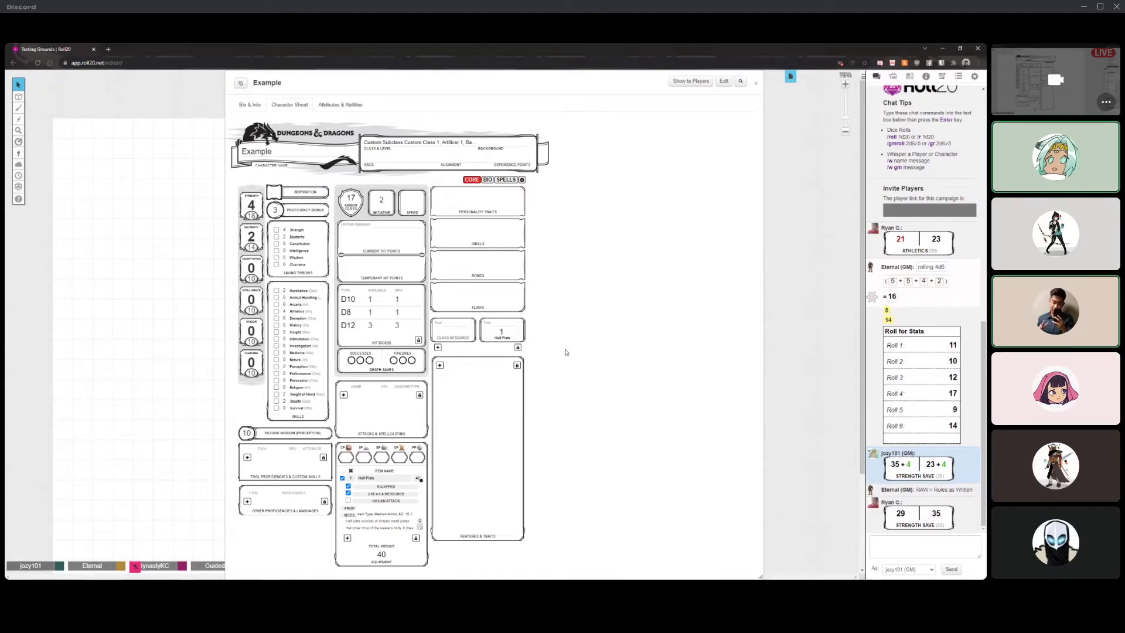
left_click(421, 481)
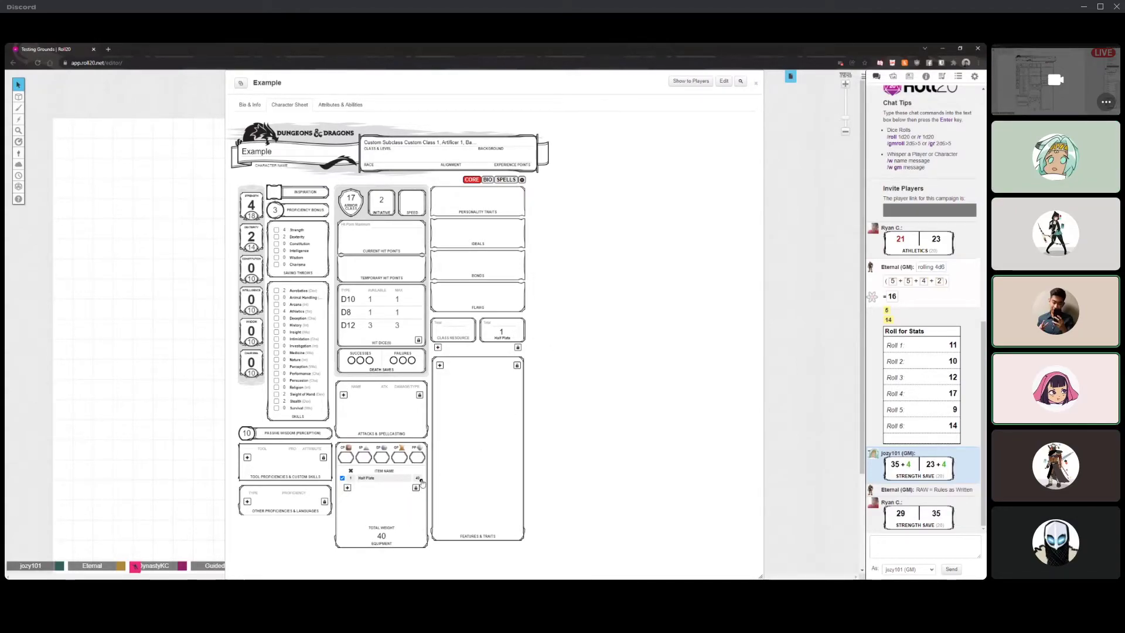
left_click(420, 481)
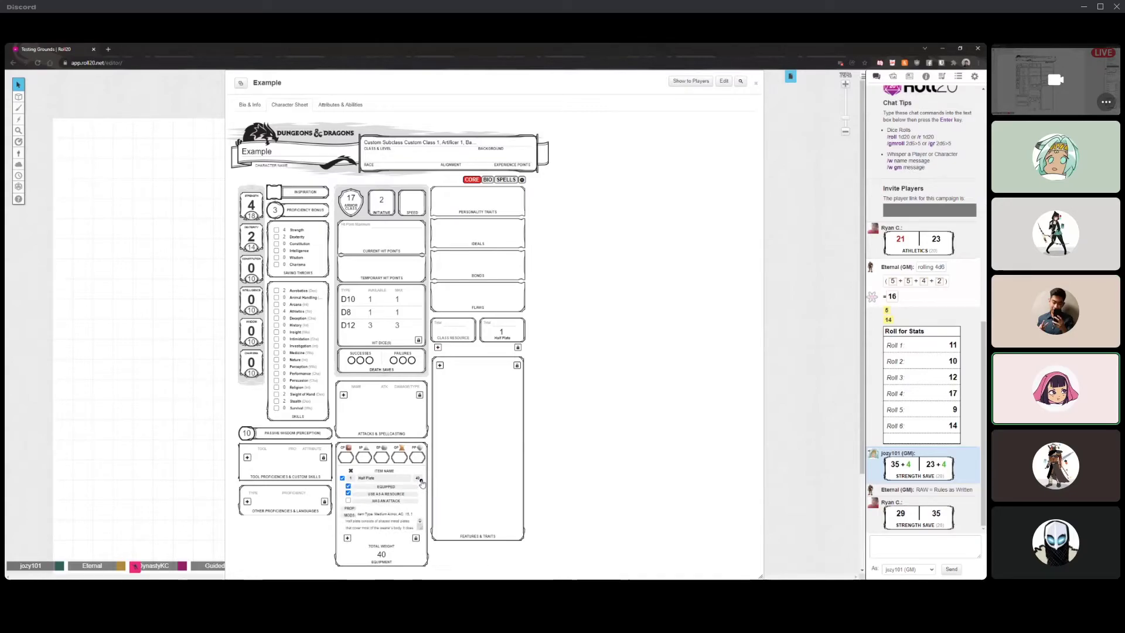
left_click(421, 481)
left_click_drag(494, 79, 437, 79)
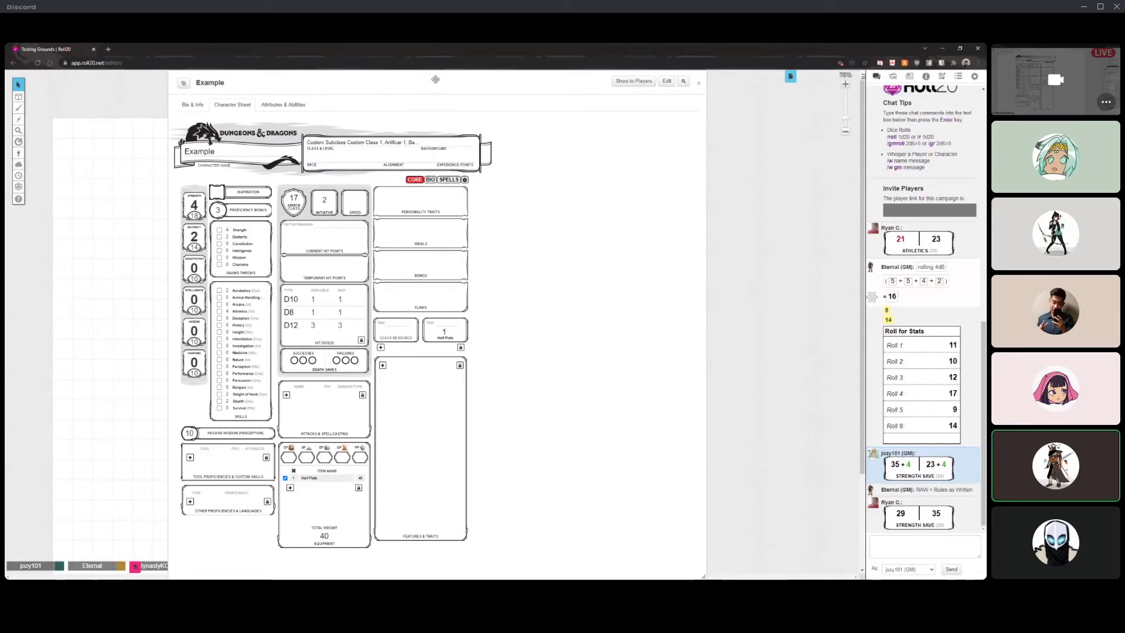
left_click_drag(436, 79, 482, 79)
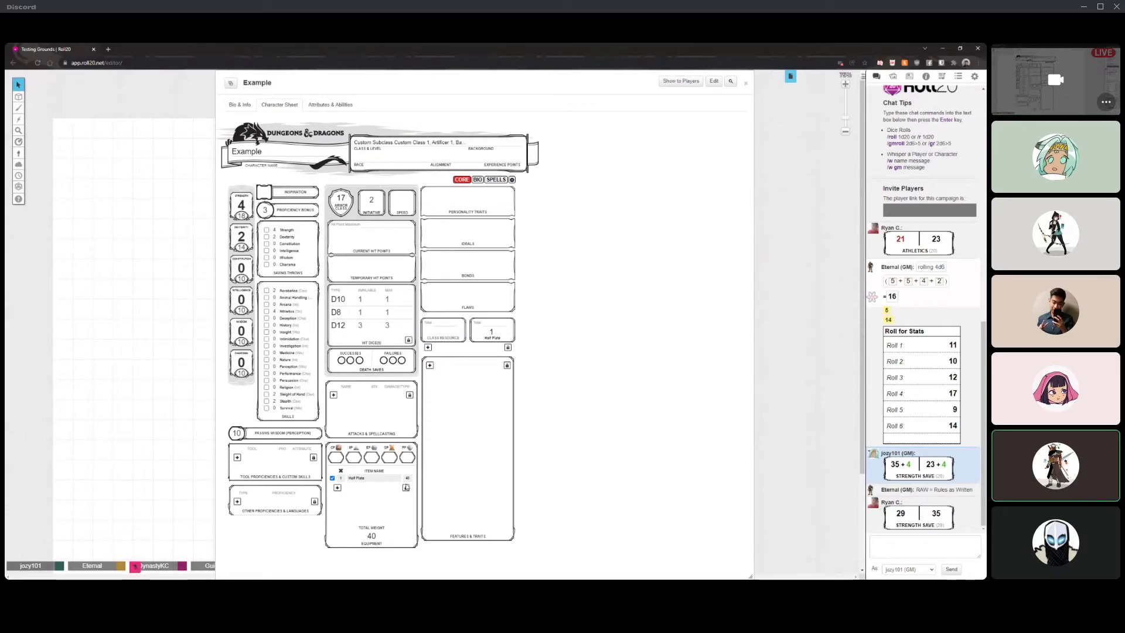
- Try the Half Plate's Has an Attack option, and switch off both it and Use as a Resource
left_click(411, 480)
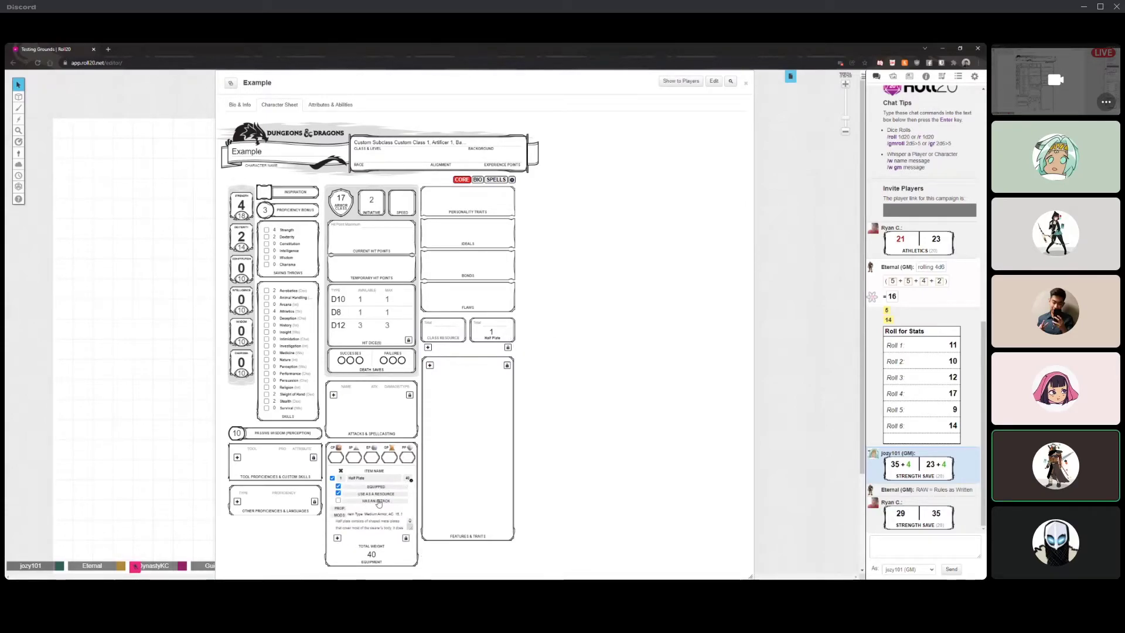
left_click(338, 501)
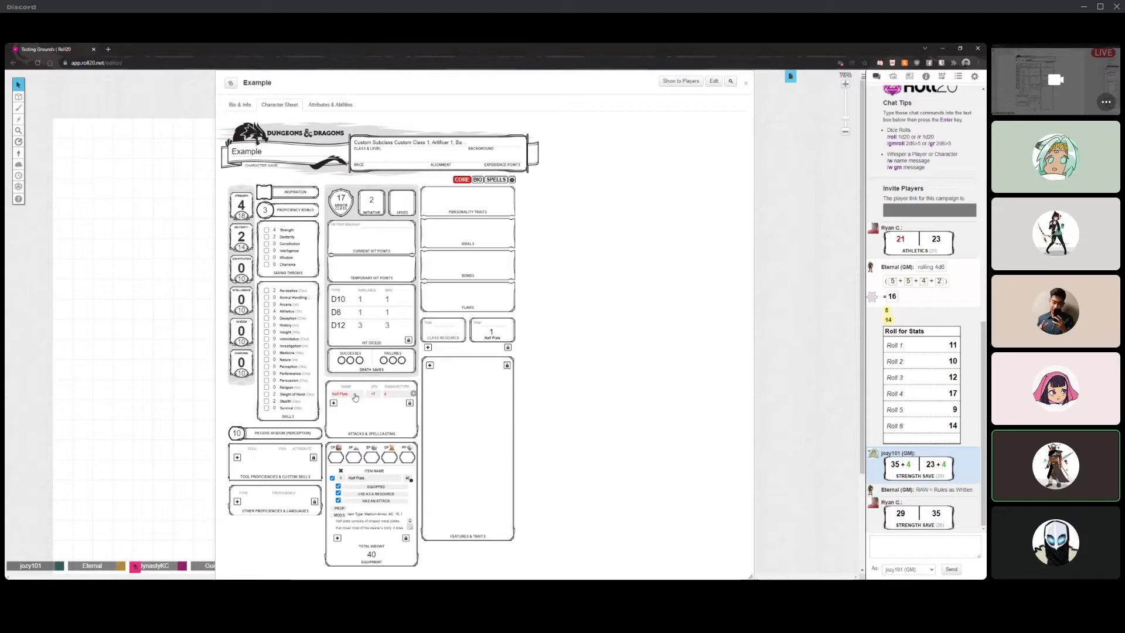
left_click(338, 500)
left_click(338, 493)
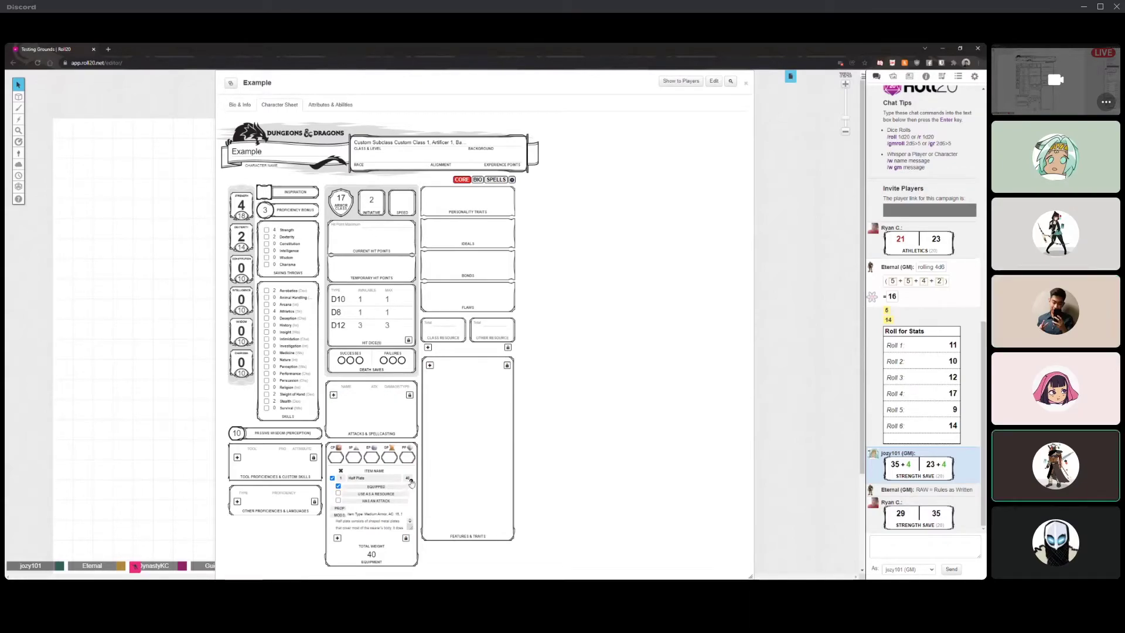
left_click(411, 480)
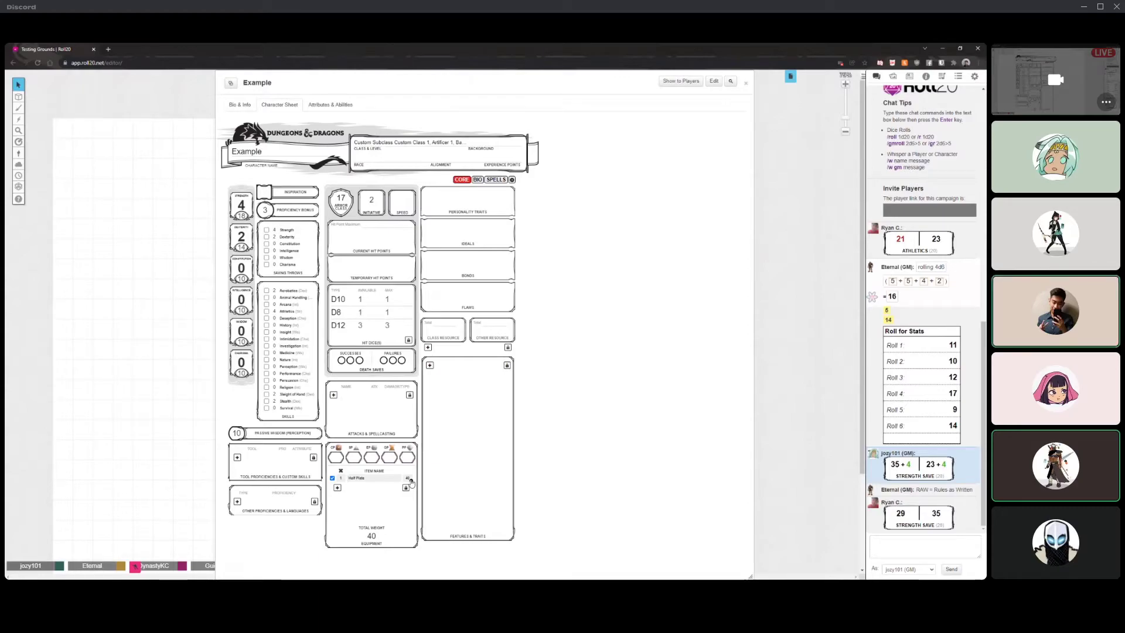
- Reopen the Half Plate's details and toggle Has an Attack on and off once more
left_click(411, 480)
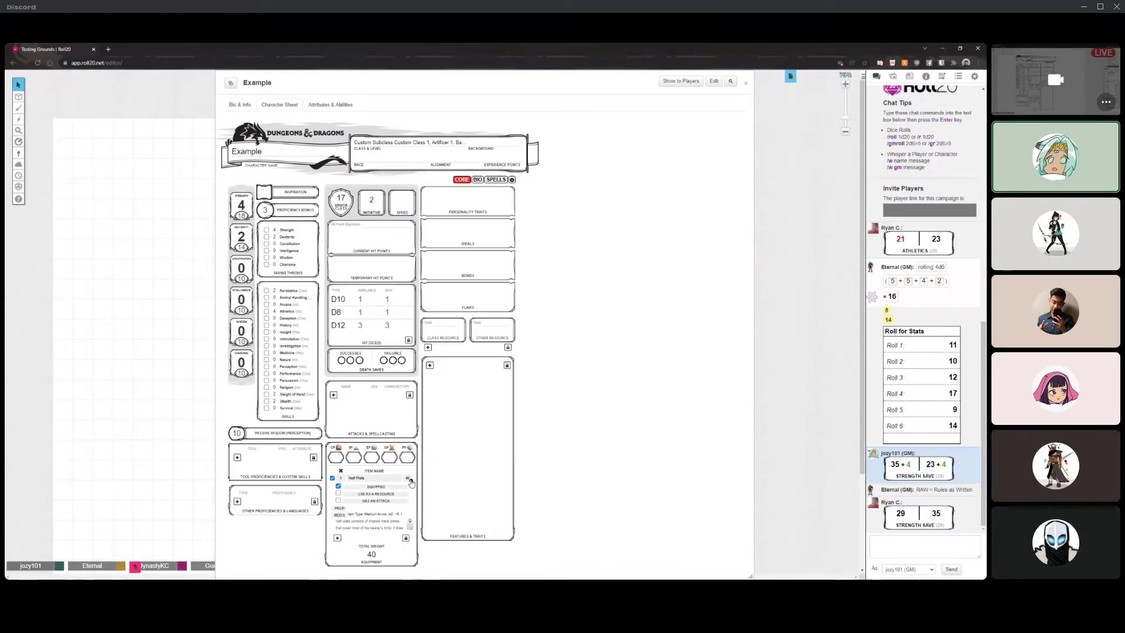
left_click(338, 500)
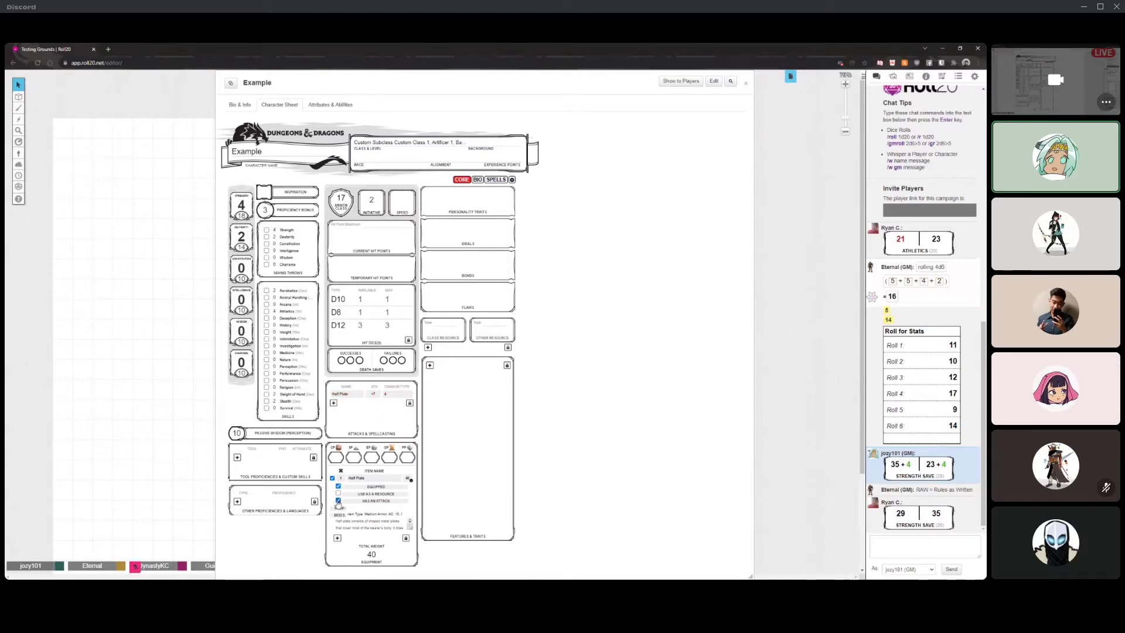
left_click(410, 479)
left_click_drag(461, 83, 567, 90)
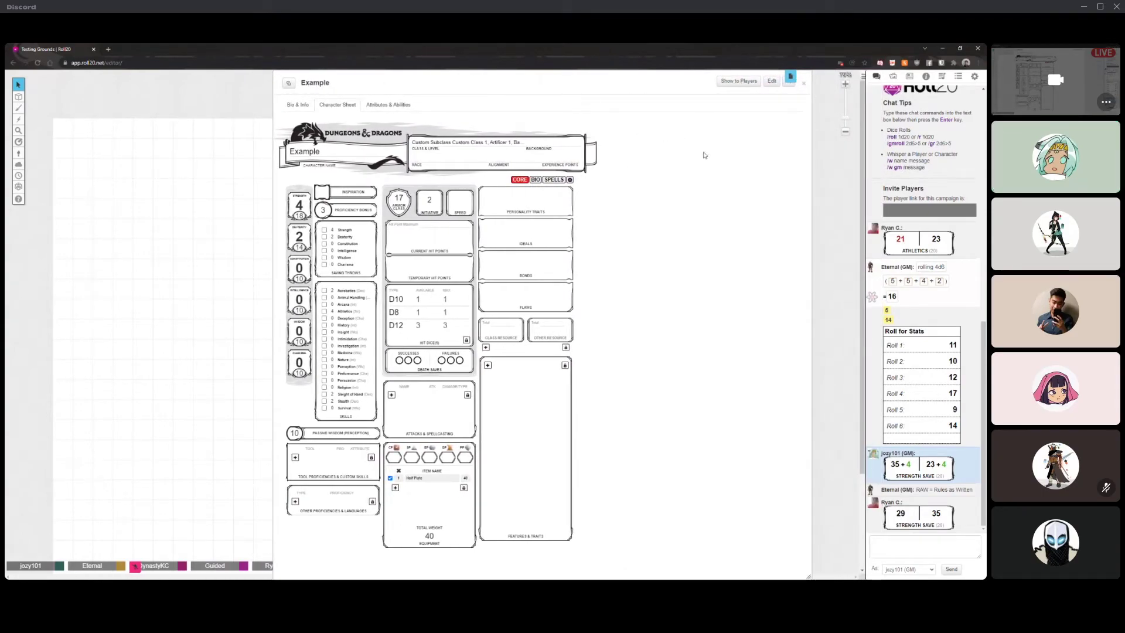
left_click_drag(520, 82, 434, 82)
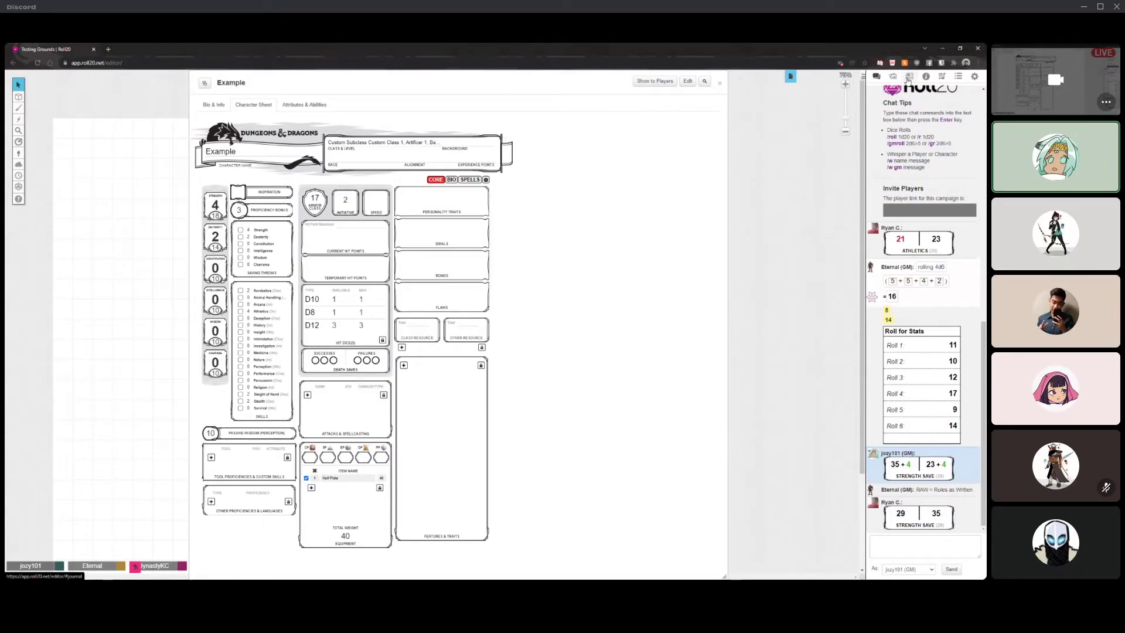
left_click_drag(432, 90, 556, 87)
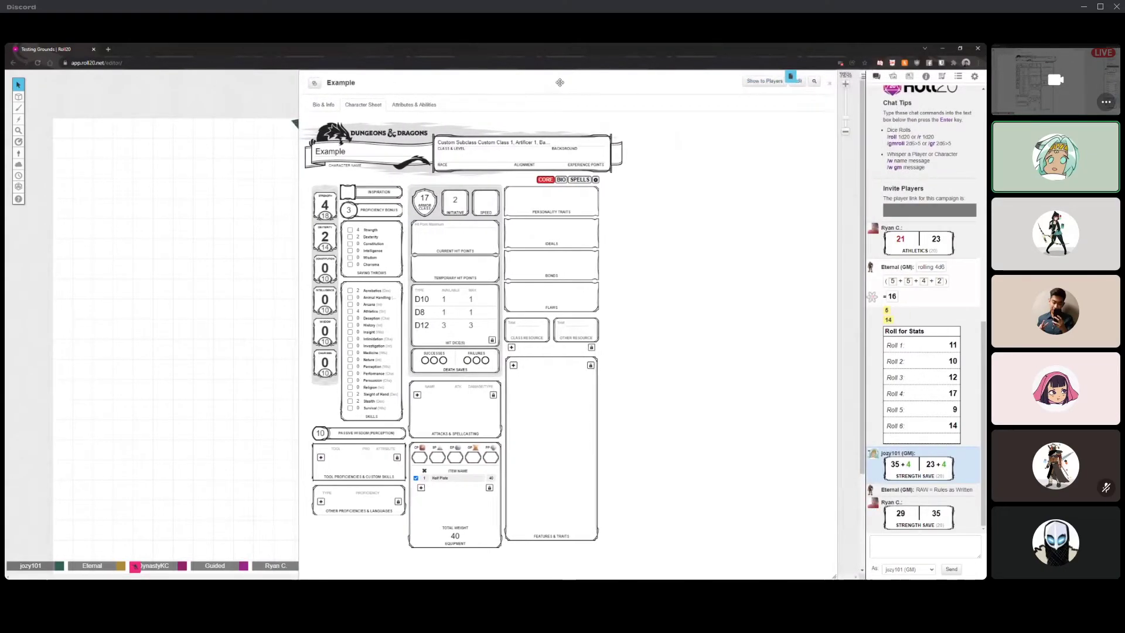
left_click_drag(556, 87, 468, 83)
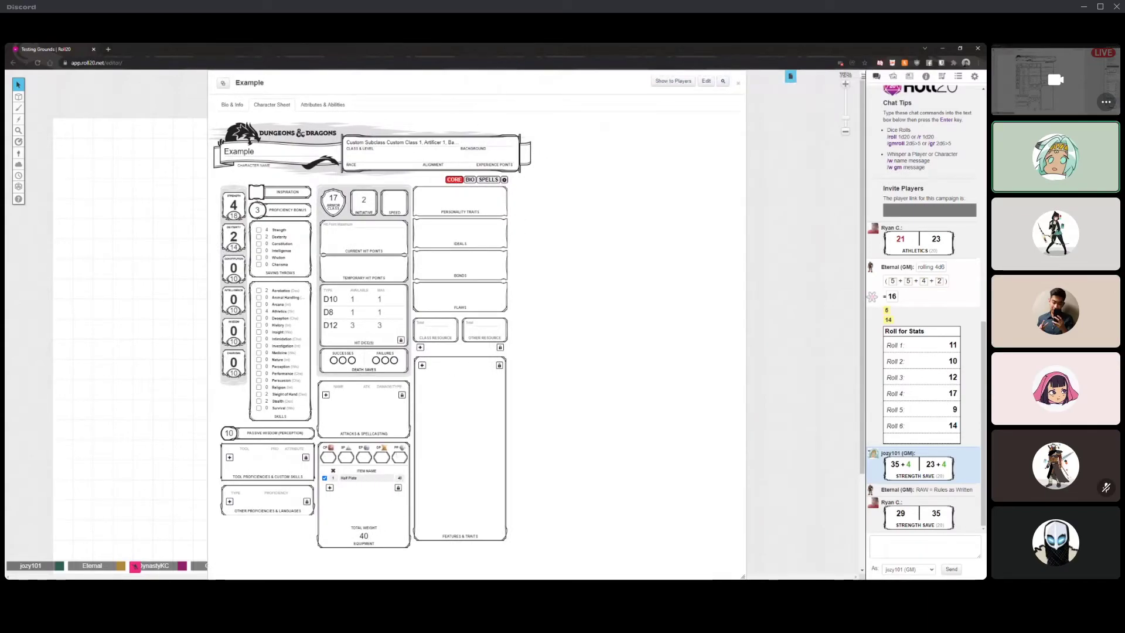
left_click(403, 481)
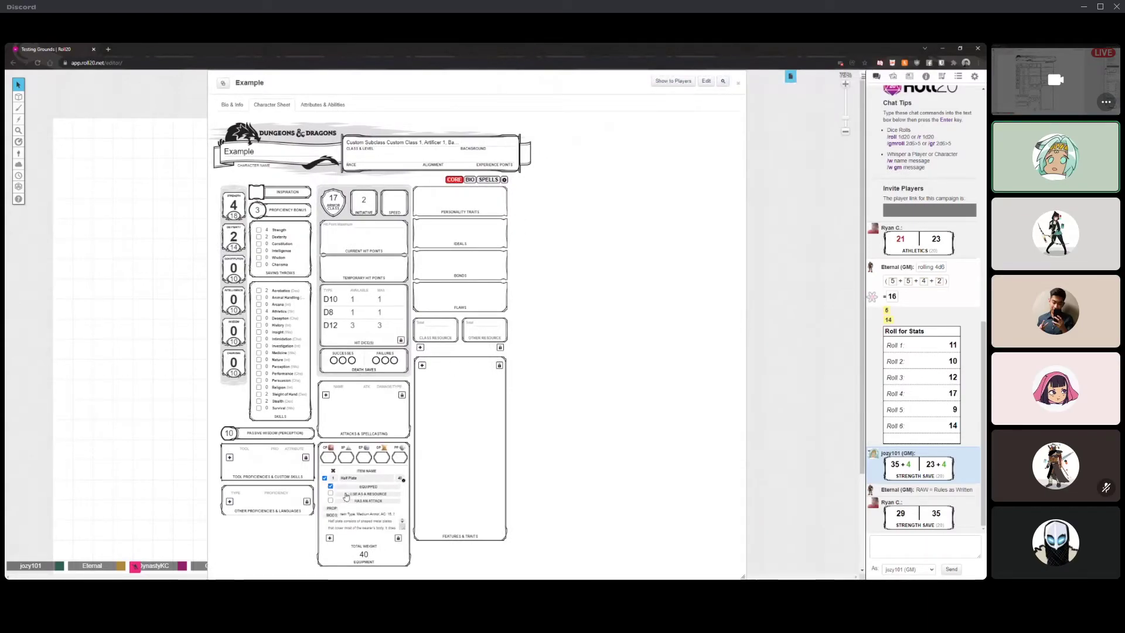
left_click(403, 481)
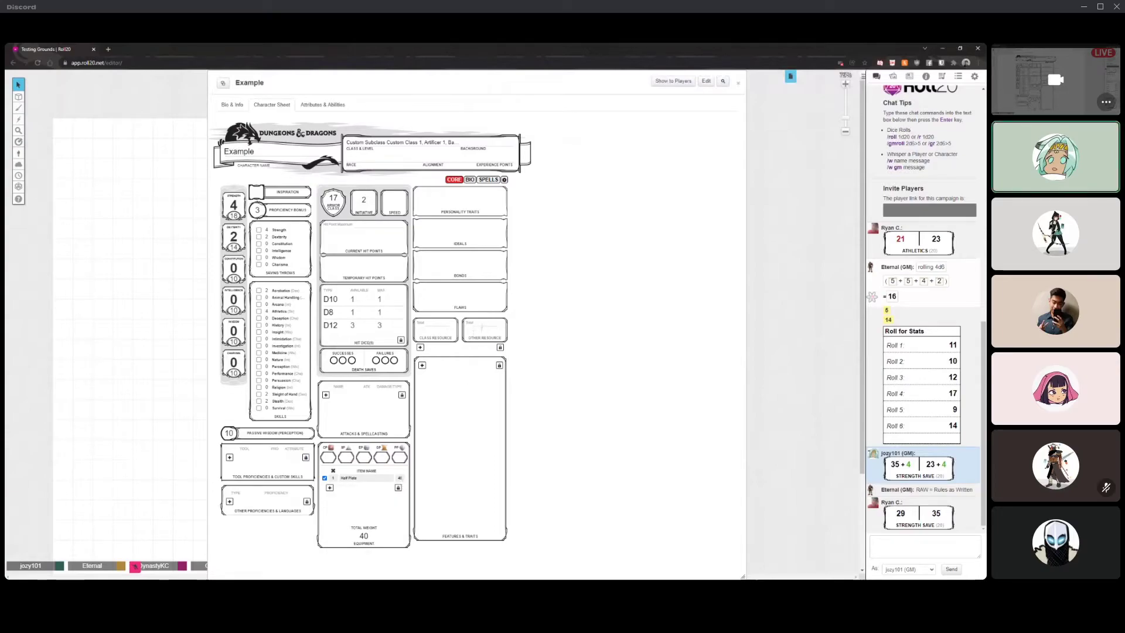
- Create a new character in the journal and name it Odin
left_click(909, 76)
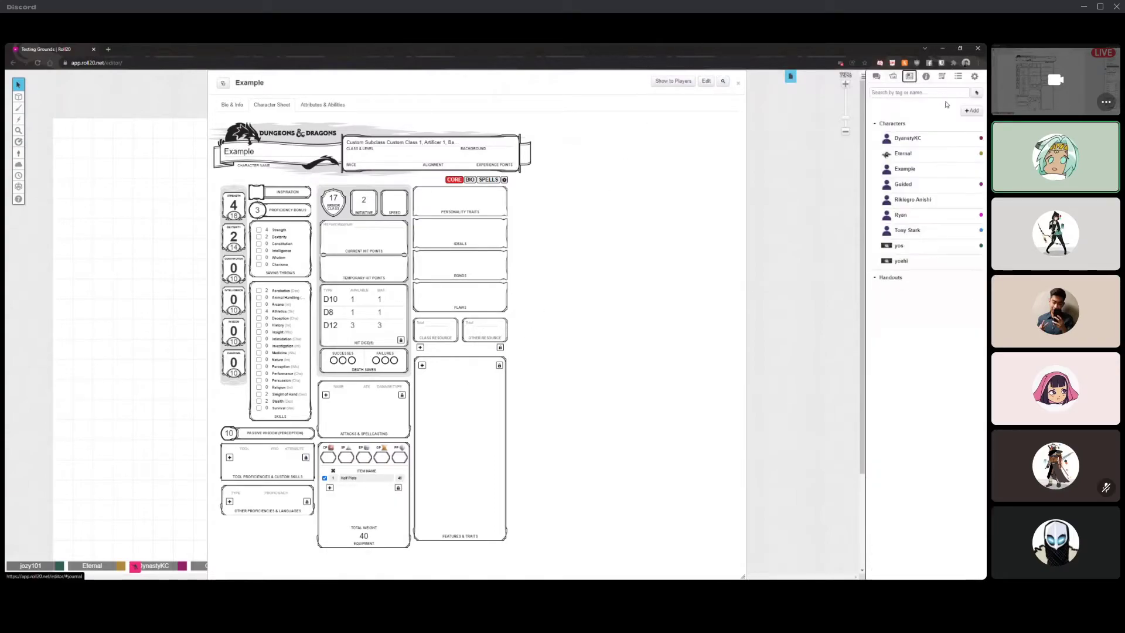
left_click(706, 80)
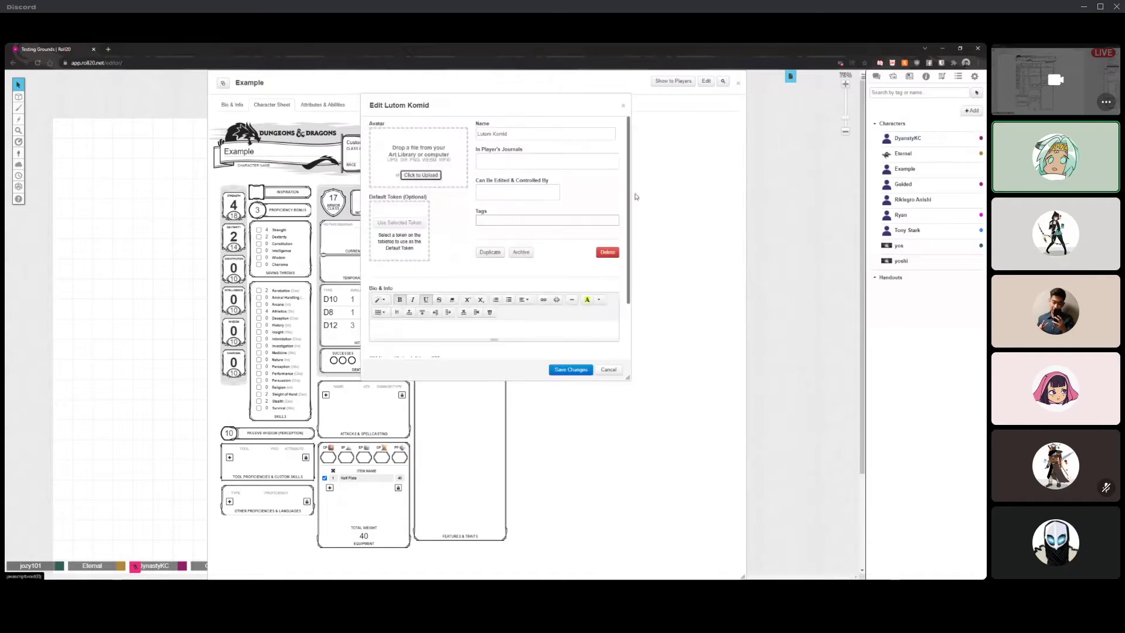
triple_click(523, 134)
type("Odin")
key("Tab")
- Give the player with the matching name journal access and control of the new character, save it and close its sheet
type("o")
key("Return")
key("Tab")
type("d")
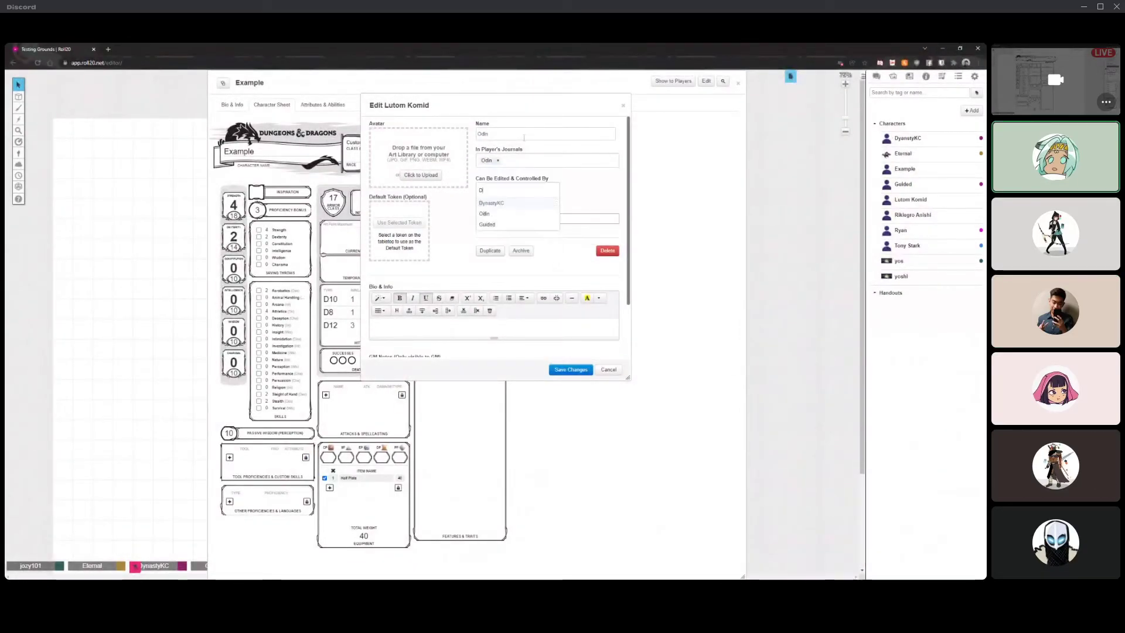
key("BackSpace")
type("Odin")
key("Return")
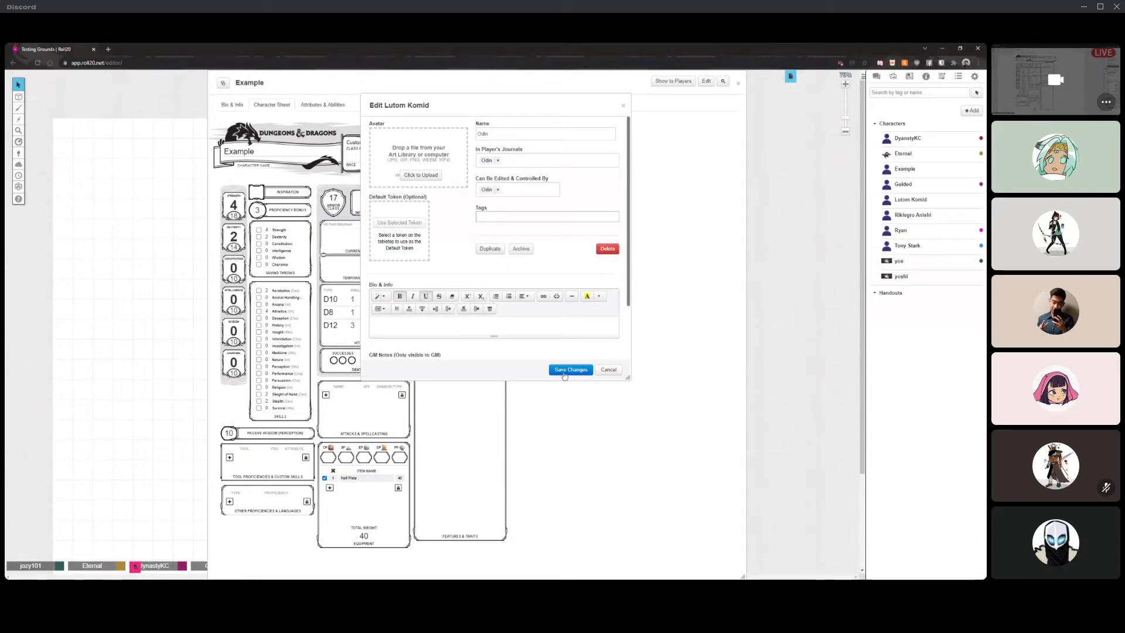
left_click(565, 369)
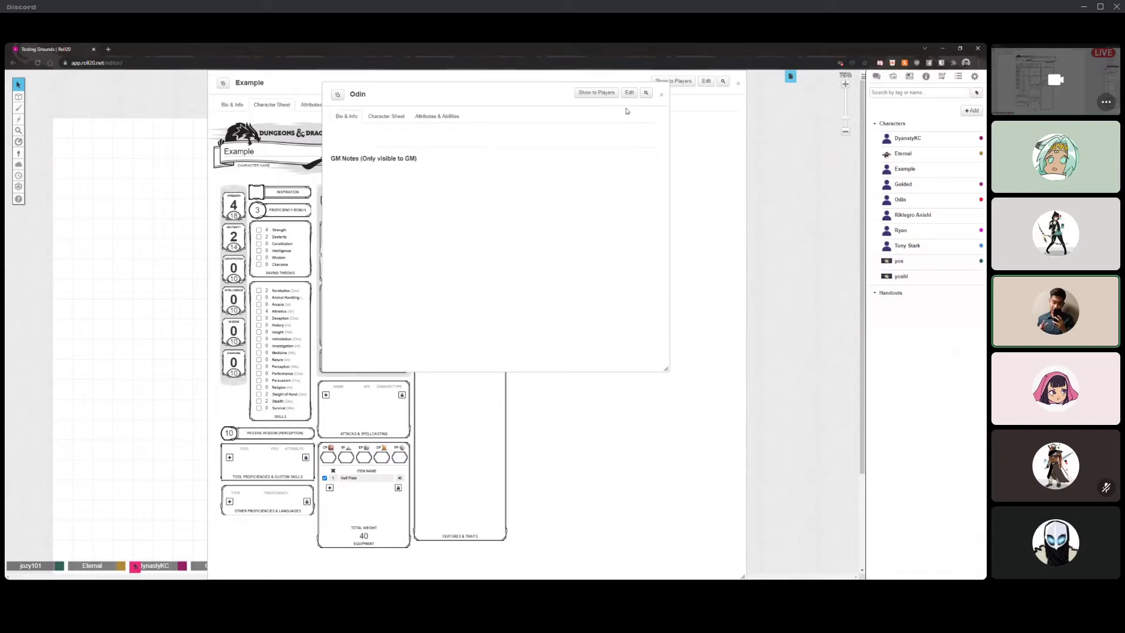
left_click(661, 95)
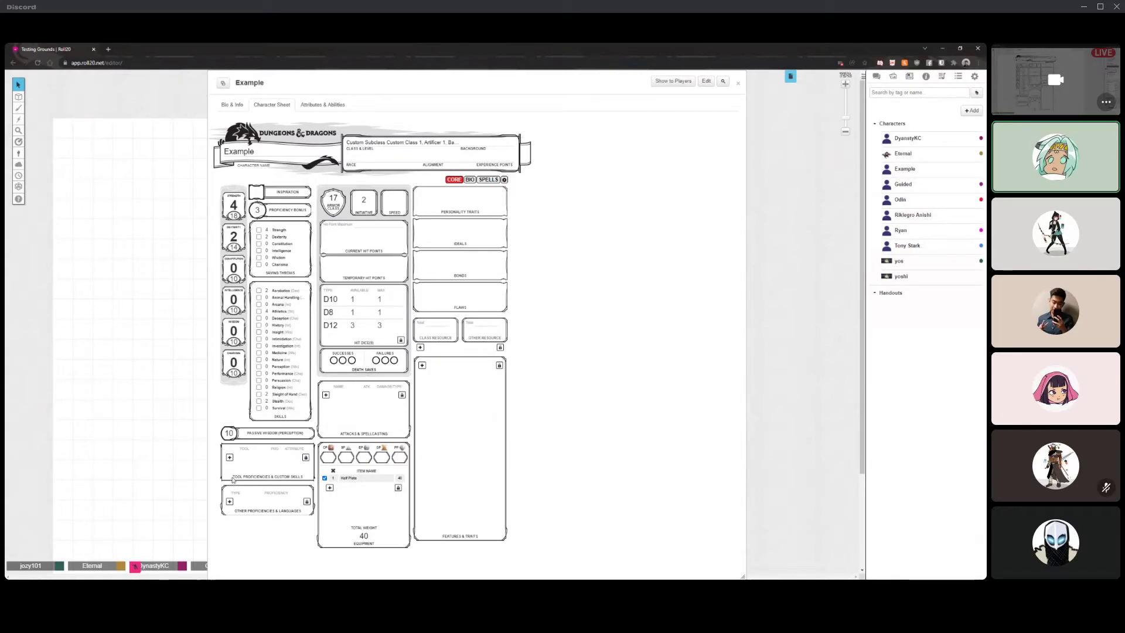
- Add a tool proficiency named "custom tool" to the Example sheet with the Proficient proficiency bonus
left_click(229, 457)
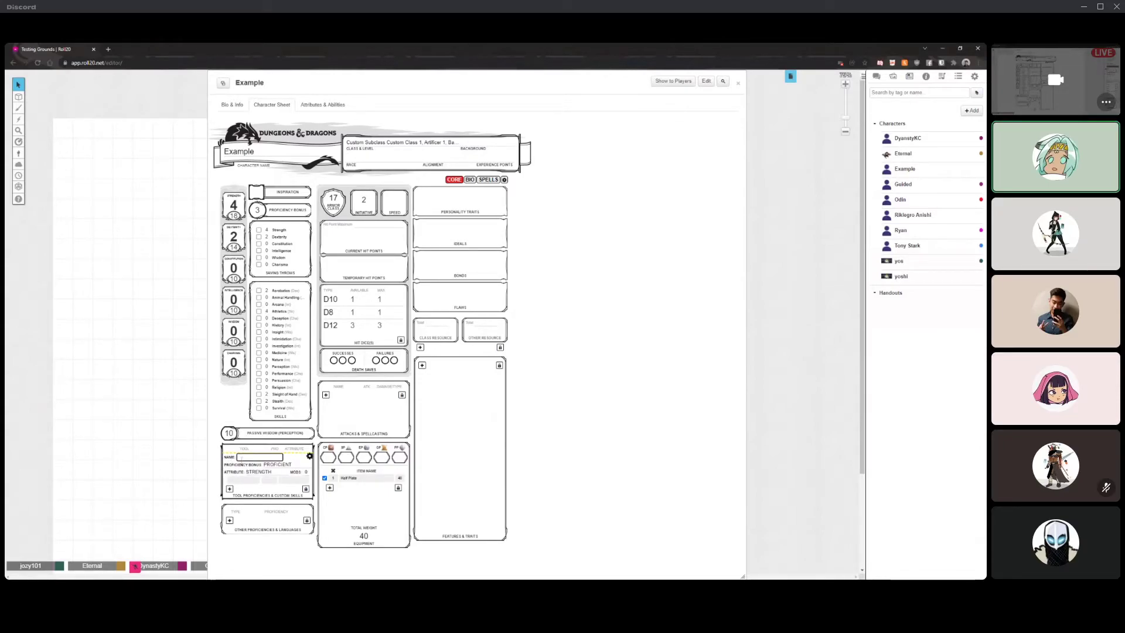
type("custom tool")
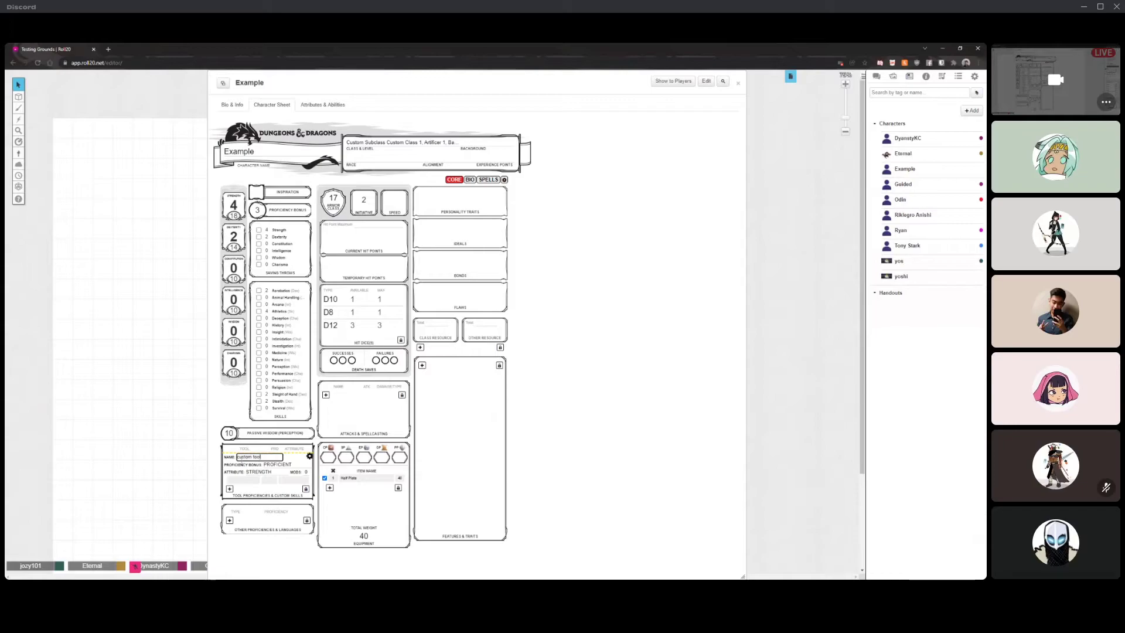
left_click(287, 465)
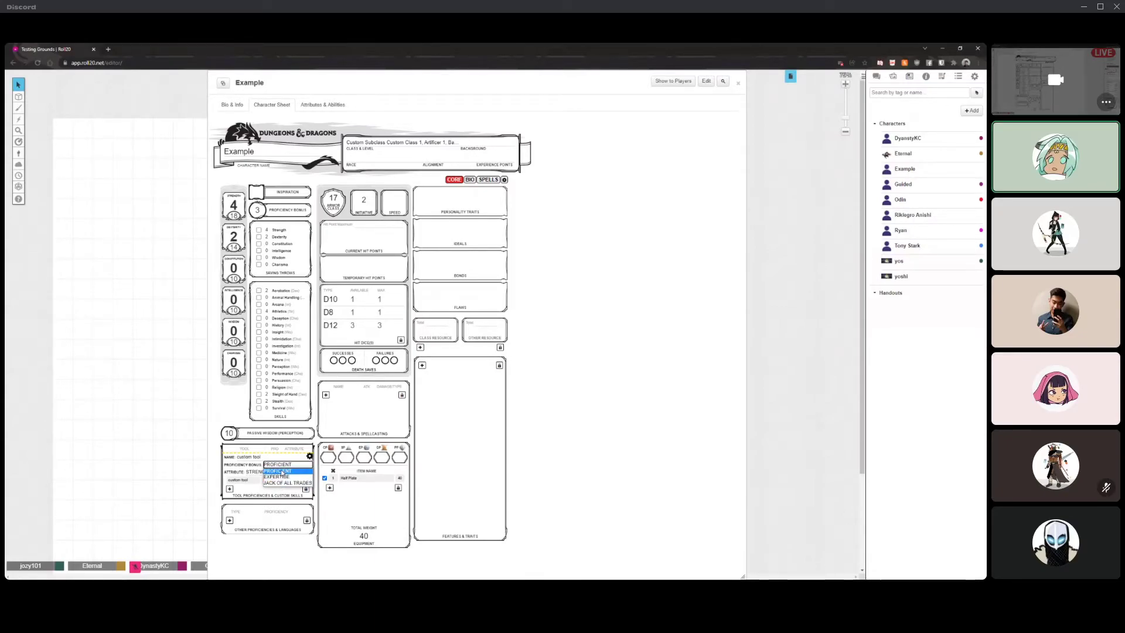
left_click(278, 471)
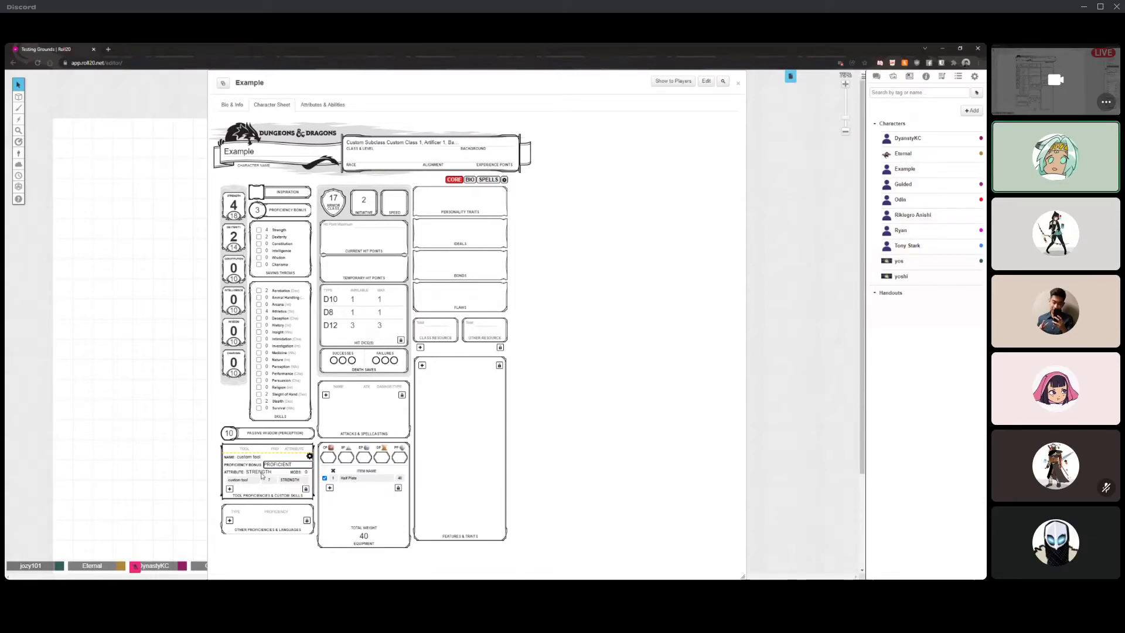
- Set the custom tool's attribute to Query Attribute, then try rolling it with Strength and cancel the roll
left_click(261, 473)
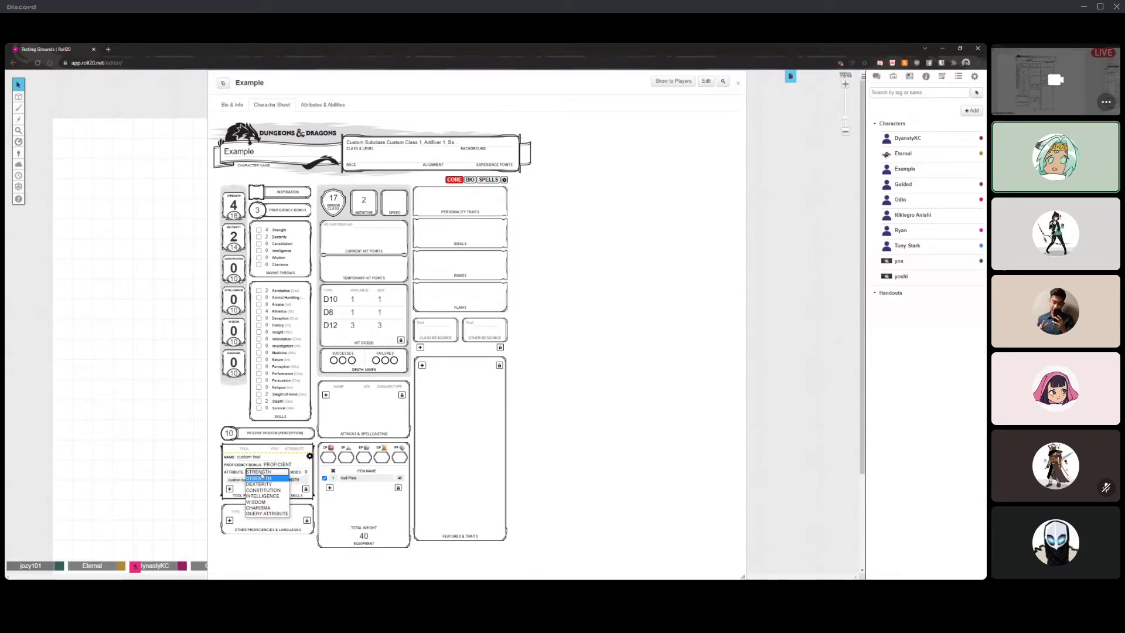
left_click(260, 514)
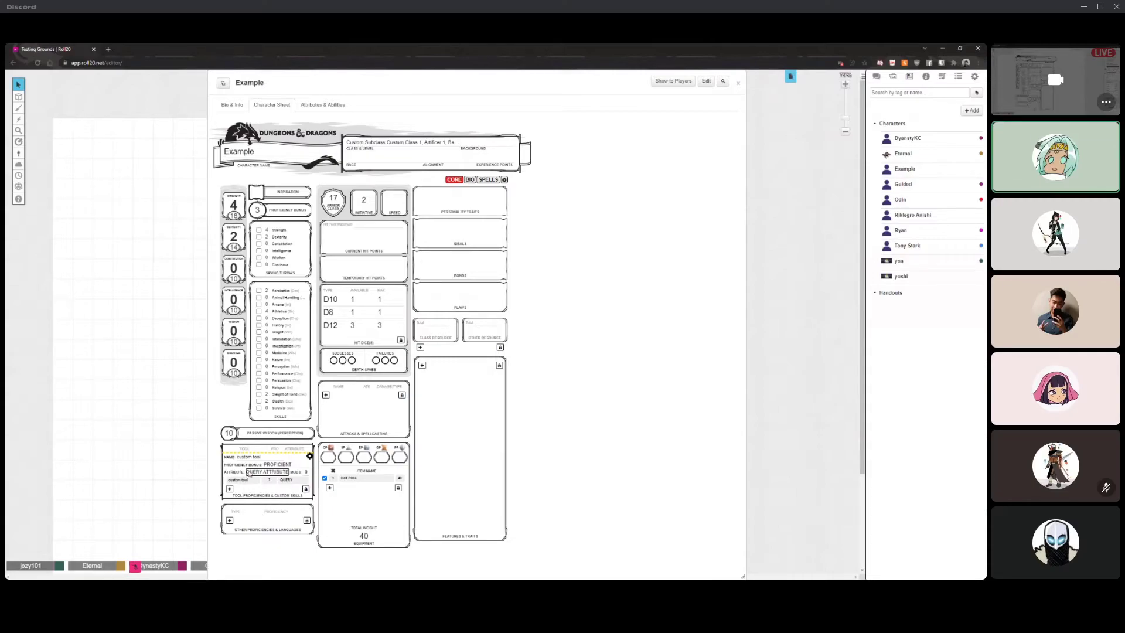
left_click(309, 460)
left_click(238, 457)
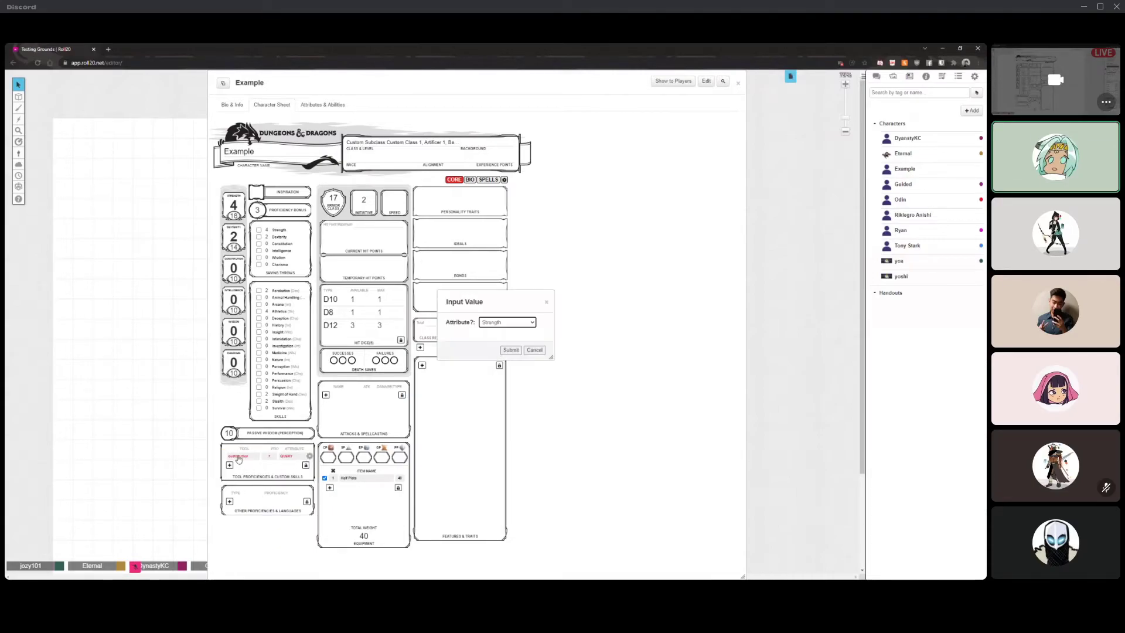
left_click(502, 323)
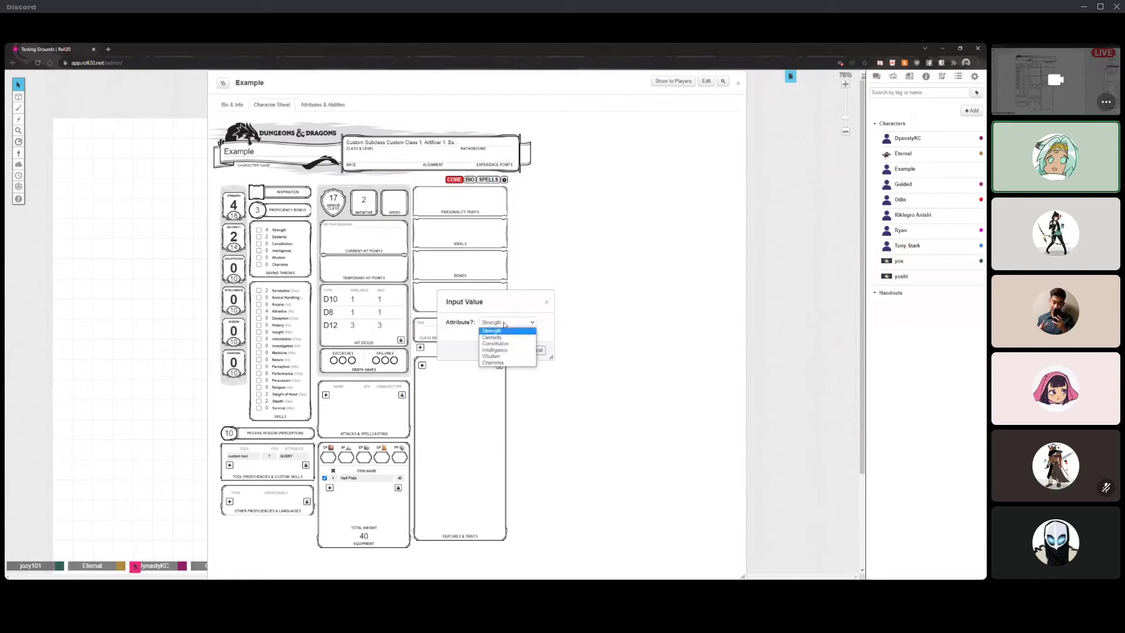
left_click(501, 330)
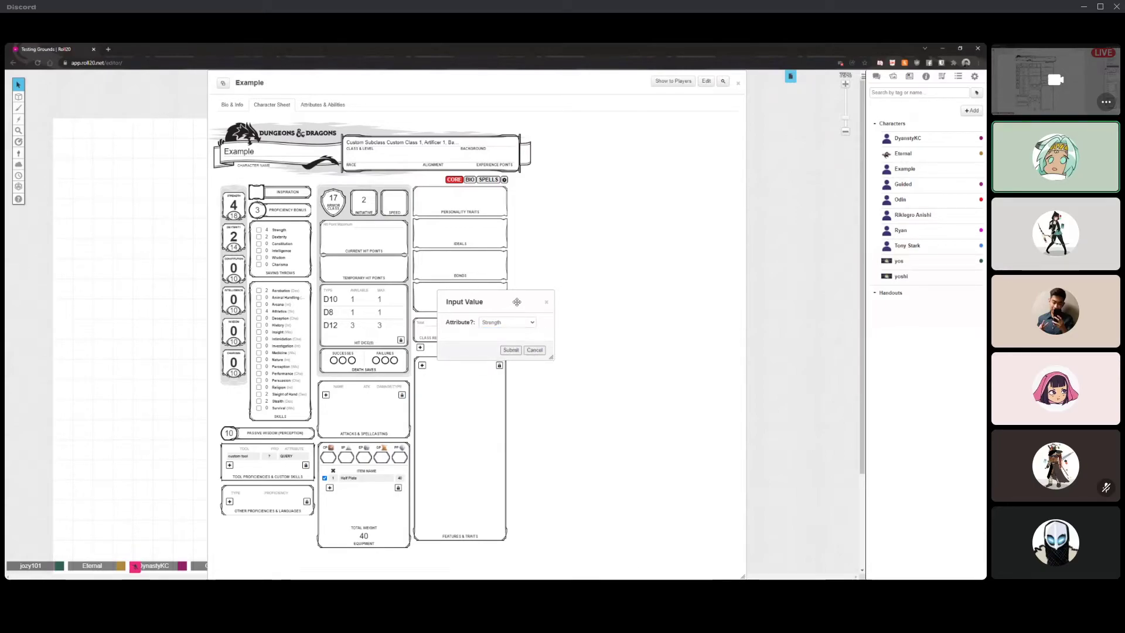
left_click(539, 351)
- Change the custom tool's attribute to Constitution and close its details
left_click(309, 456)
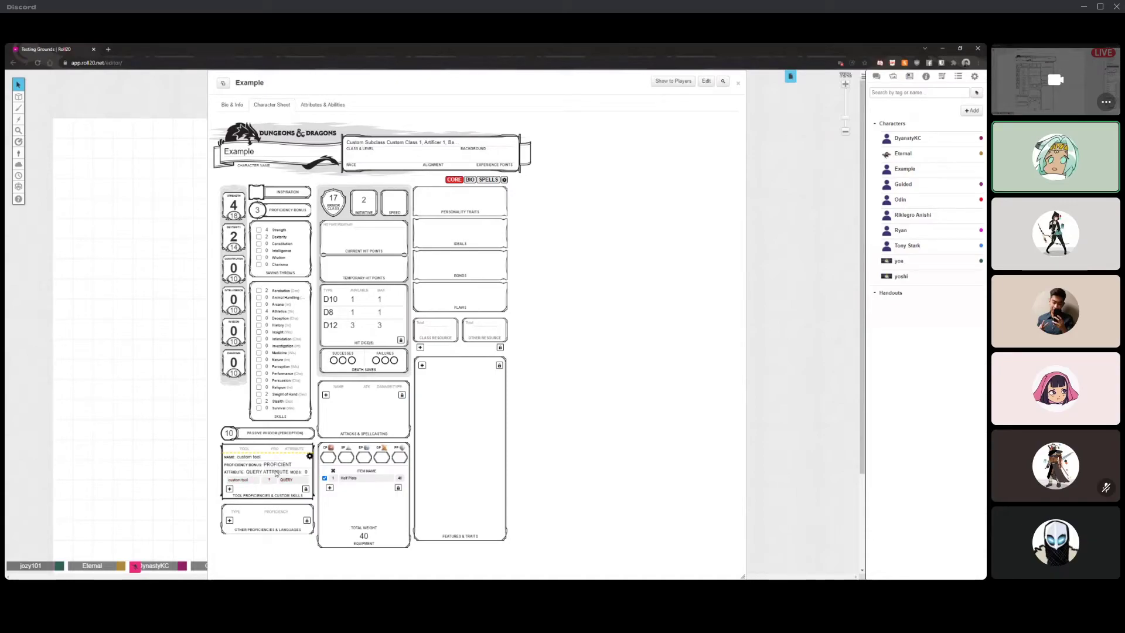
left_click(276, 472)
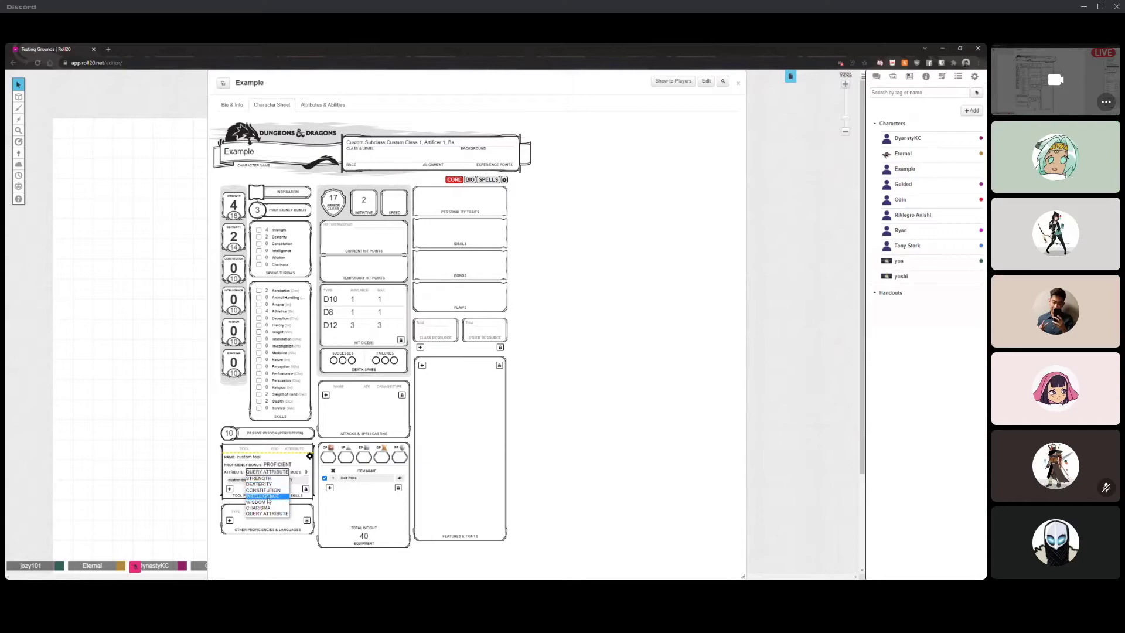
left_click(264, 490)
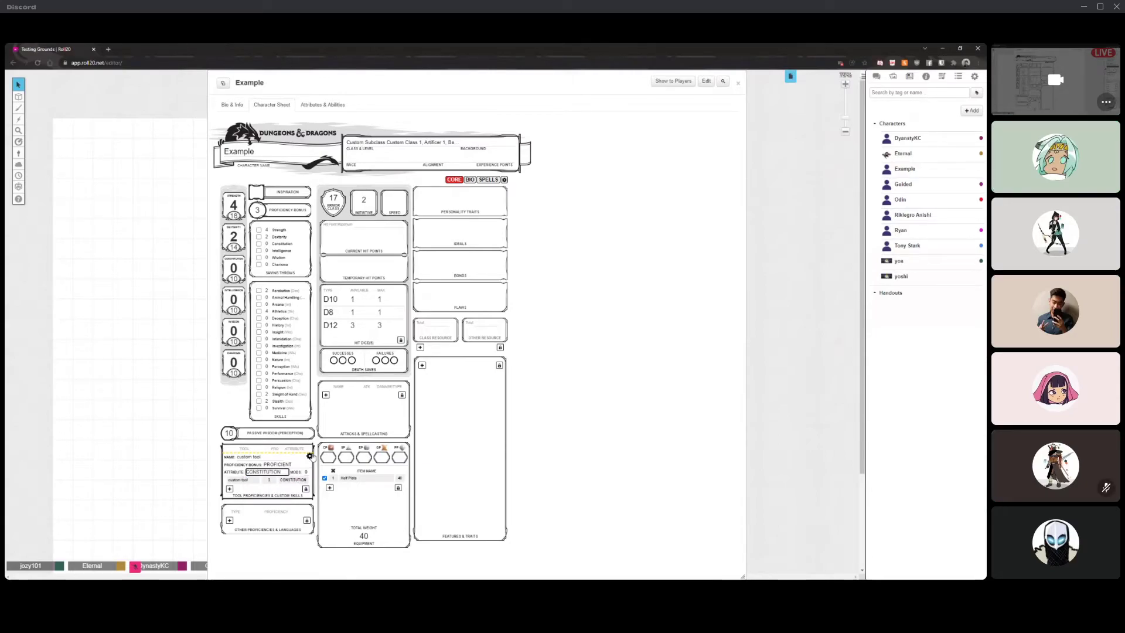
left_click(309, 456)
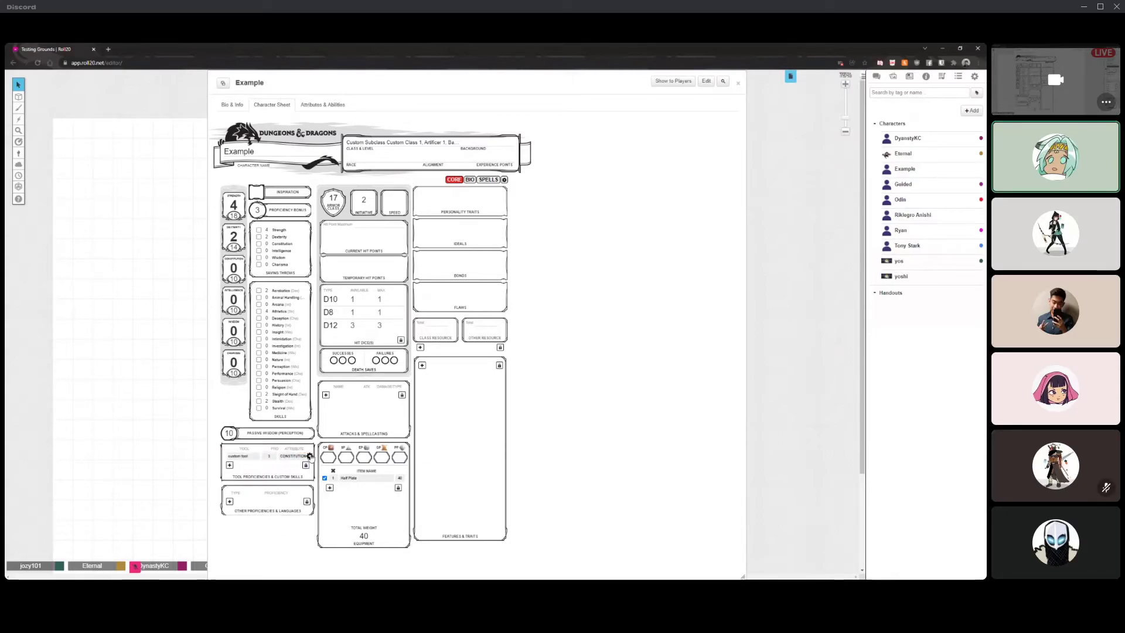
- Show the chat, roll a custom tool check from the Example sheet and inspect the first roll's breakdown
left_click(876, 76)
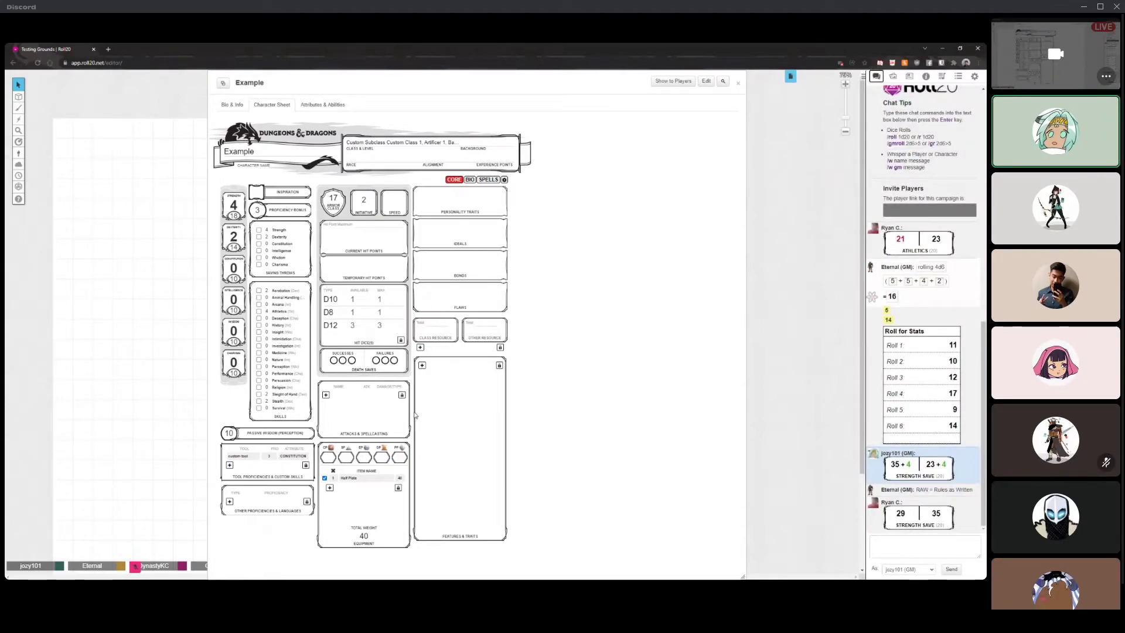
left_click(245, 460)
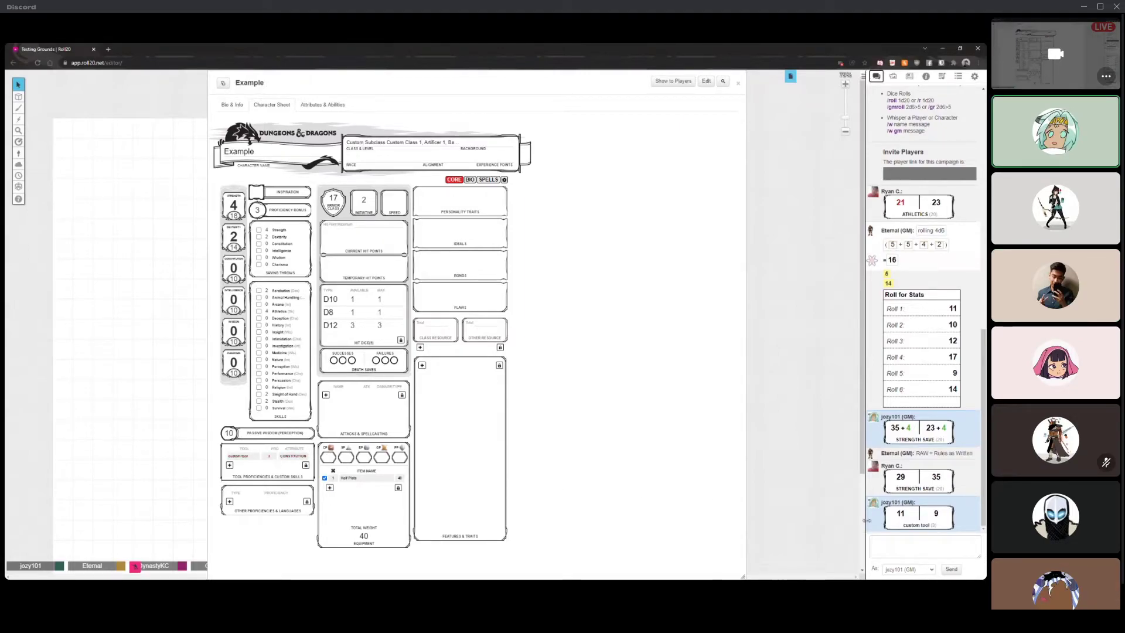
mouse_move(903, 517)
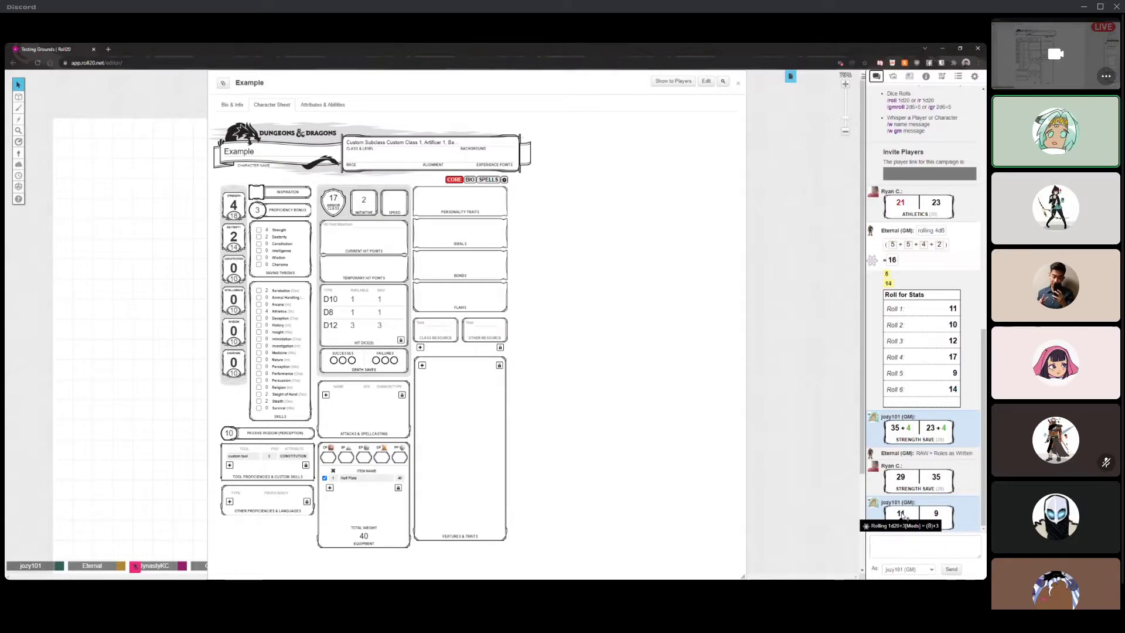
- Review the custom tool's details, close them and set the Example character's Constitution score to 15
left_click(309, 456)
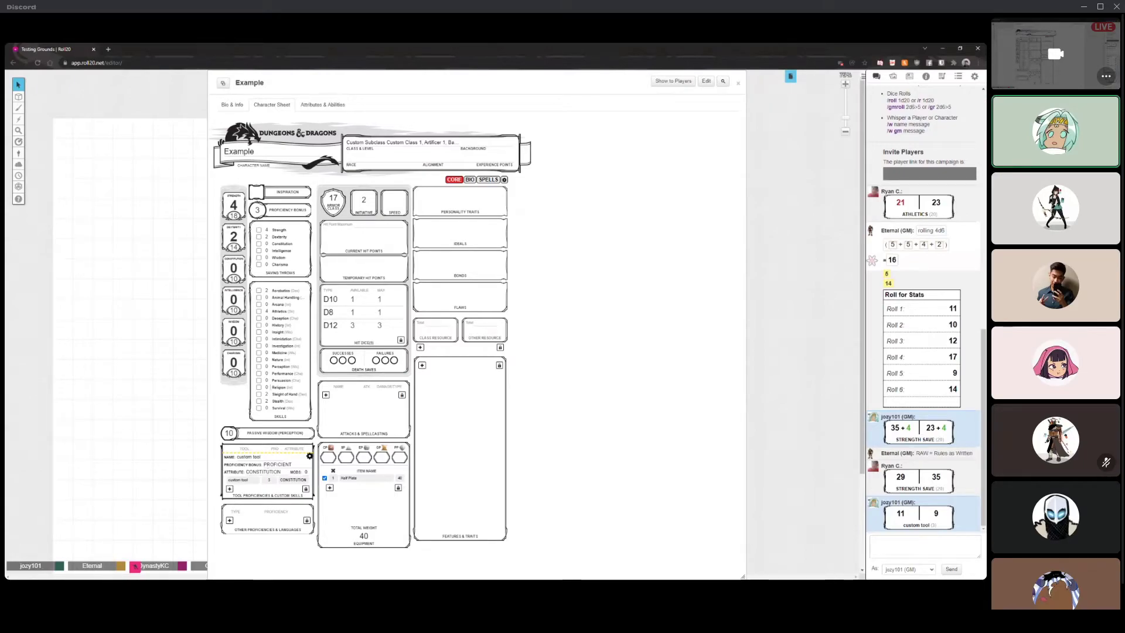
left_click(309, 458)
type("15")
key("Return")
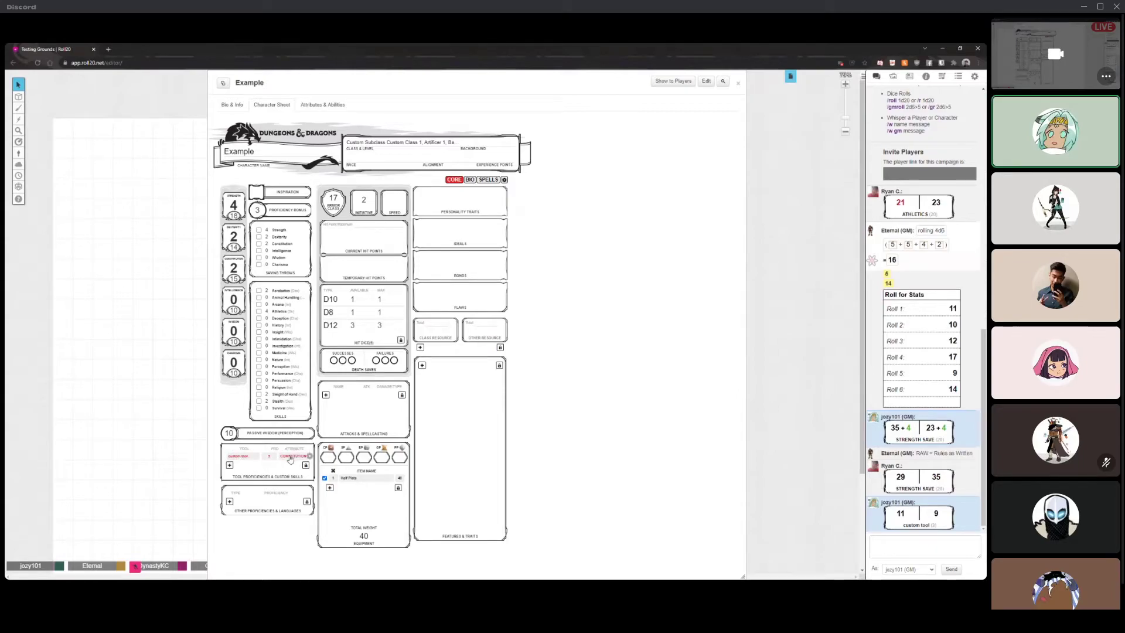
- Add an entry of type Language under other proficiencies and languages, leaving its proficiency blank
left_click(230, 502)
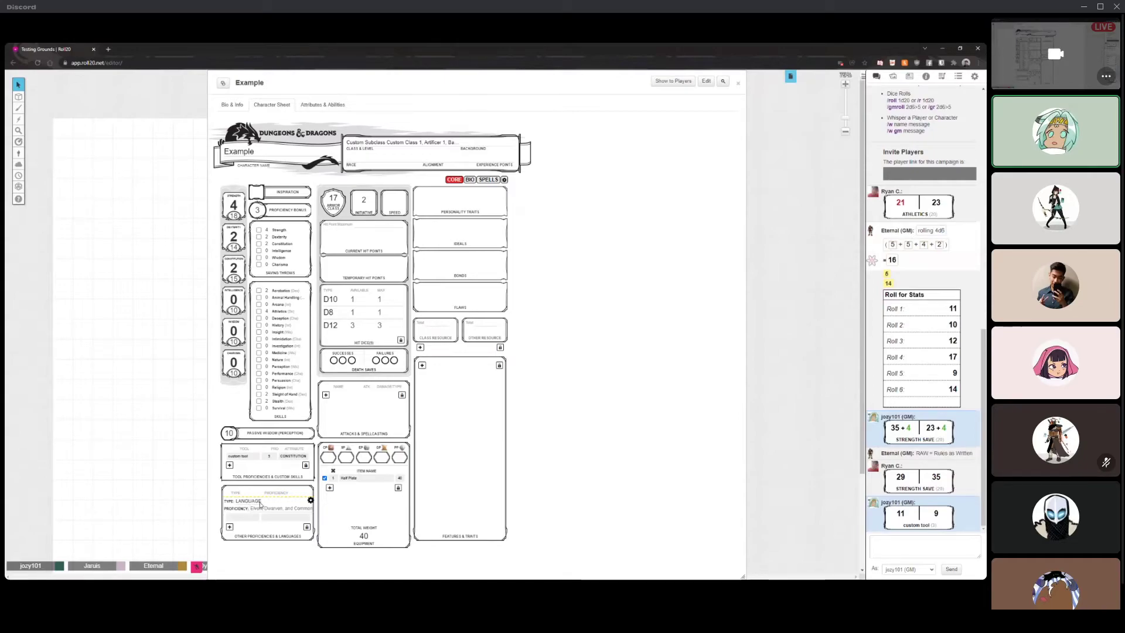
left_click(251, 502)
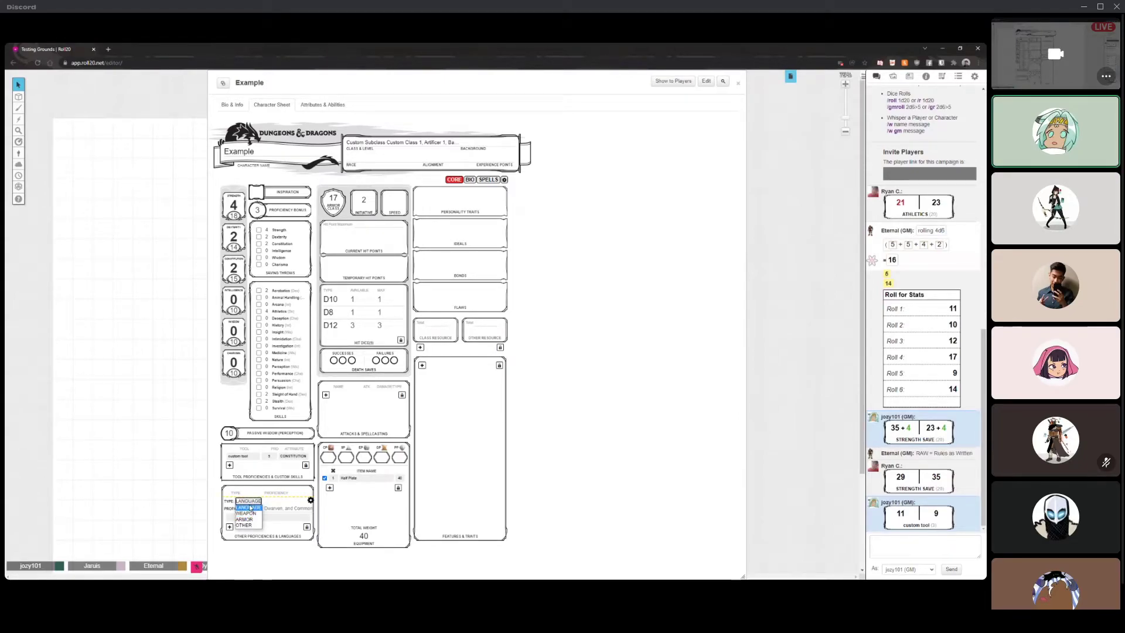
left_click(250, 506)
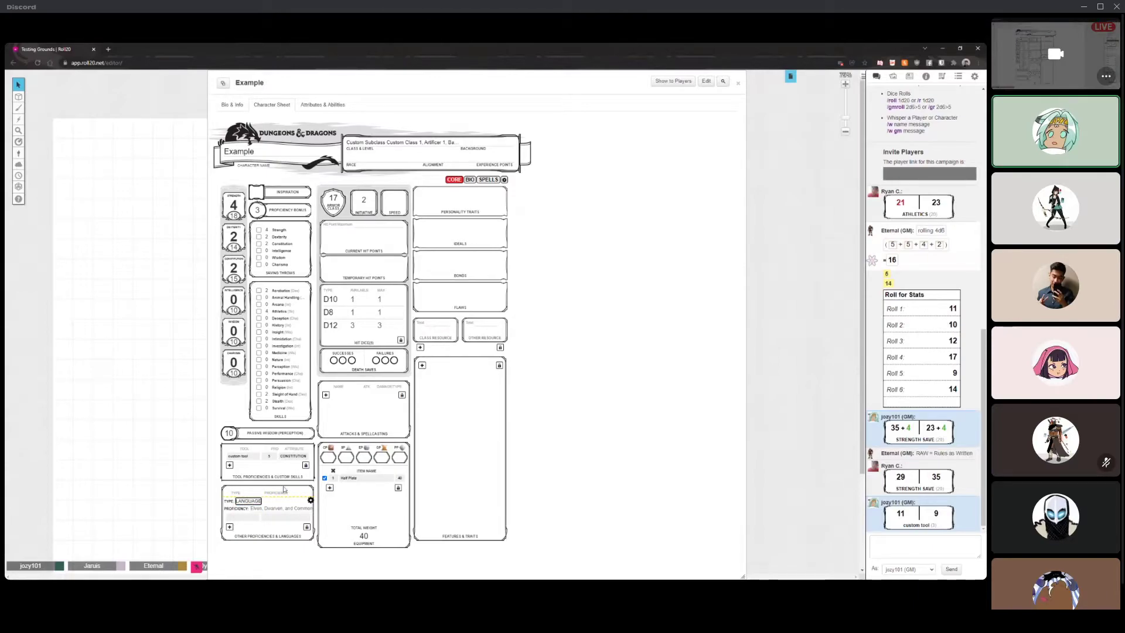
left_click(310, 500)
- Move the Example sheet window away from the chat, view the journal's character list and return to the chat
left_click_drag(453, 83, 374, 93)
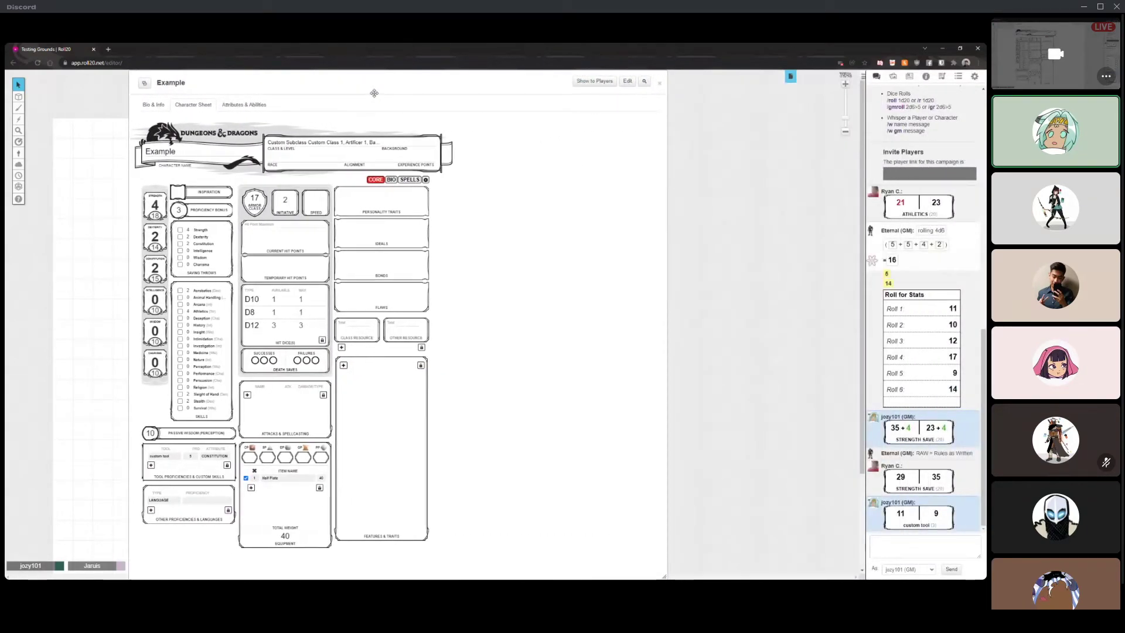
left_click(910, 77)
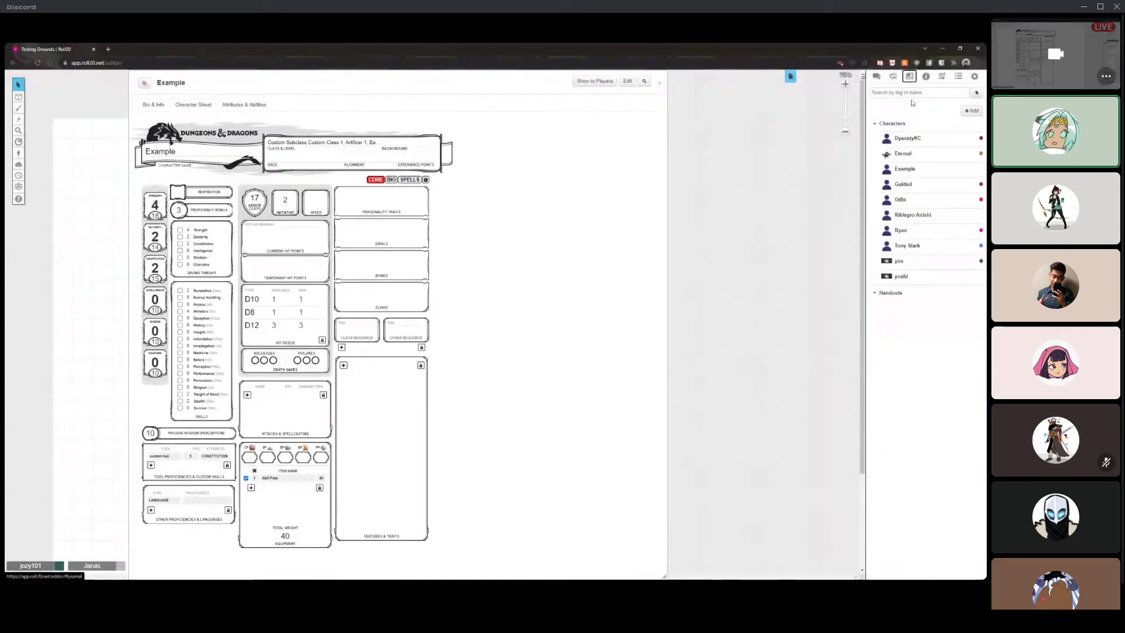
left_click(876, 76)
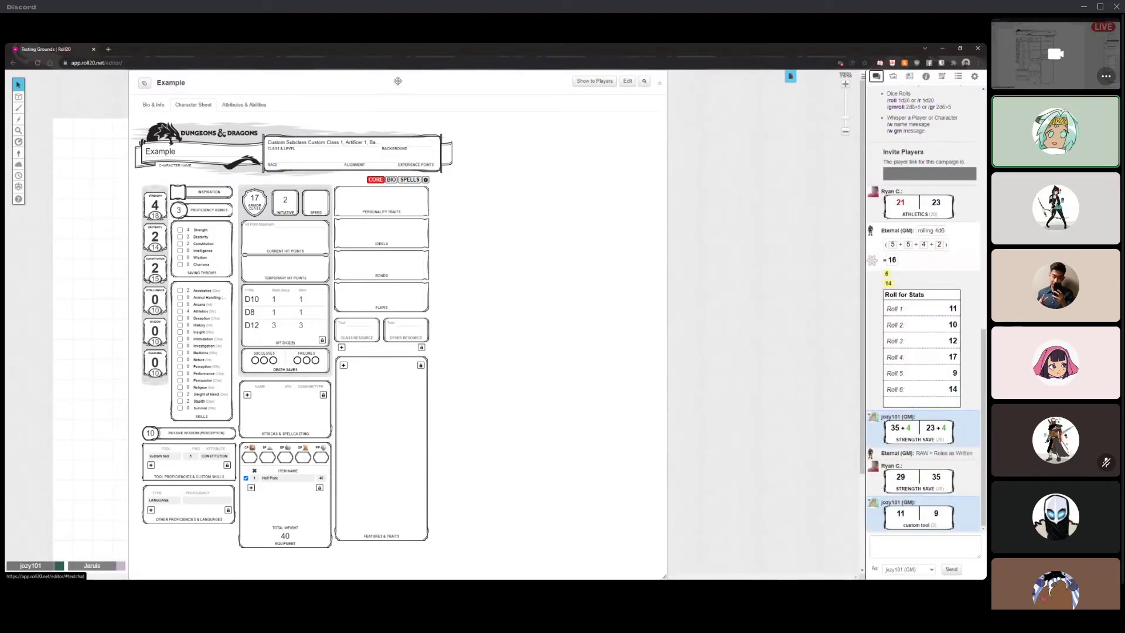
- Open the "yos" character sheet from the journal, look through it, close it and return to the chat
left_click_drag(398, 81, 457, 82)
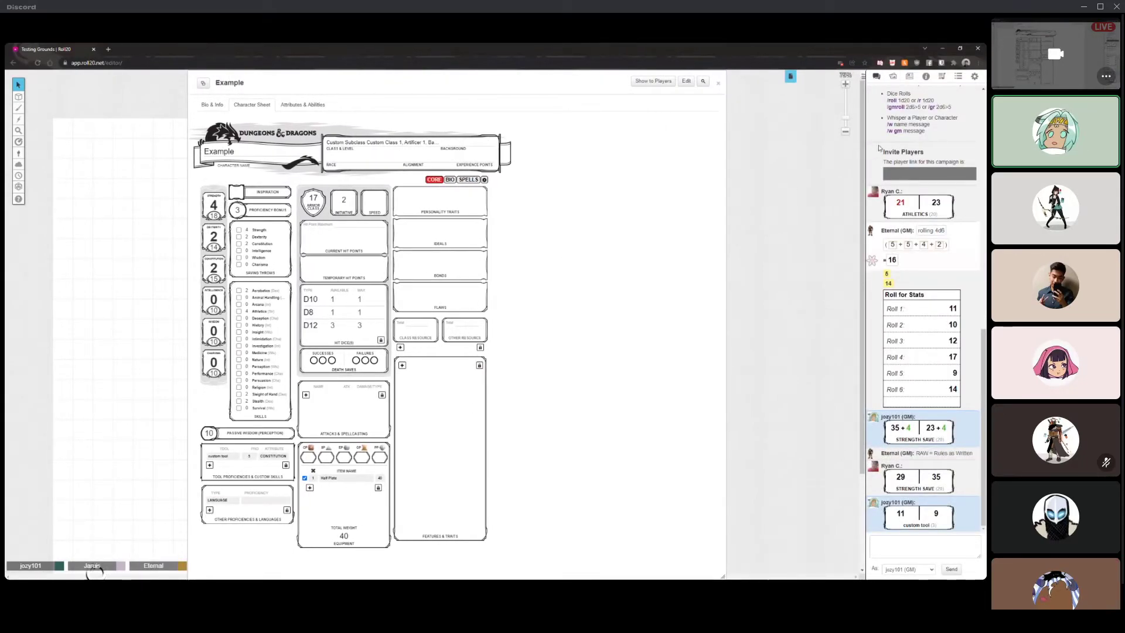
left_click(910, 76)
left_click_drag(904, 274, 899, 263)
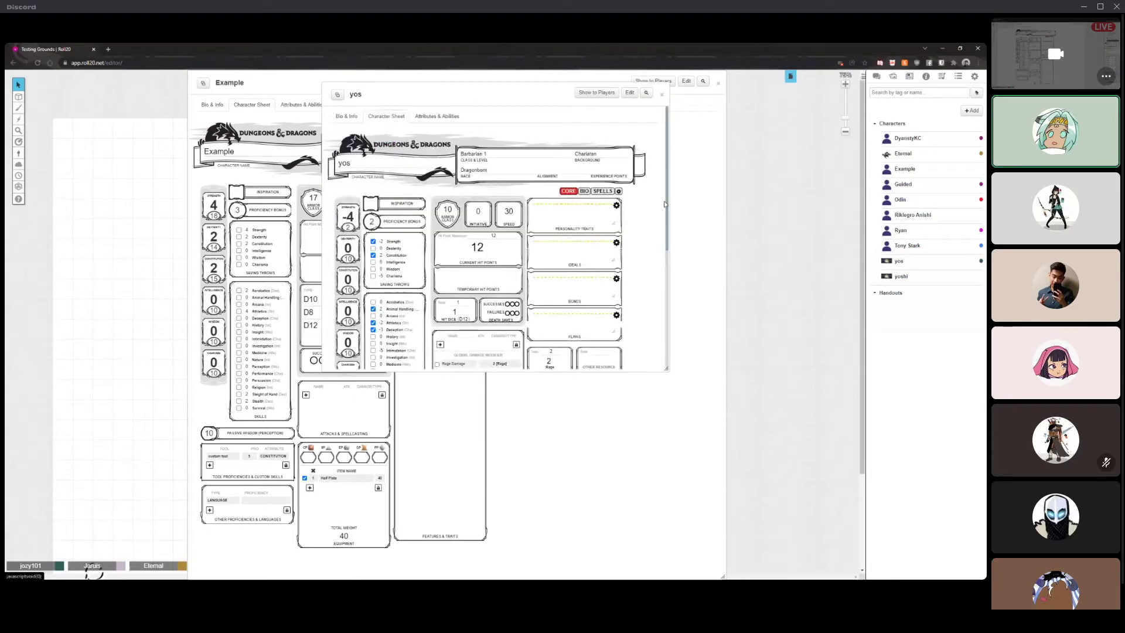
scroll(662, 201, "down", 4)
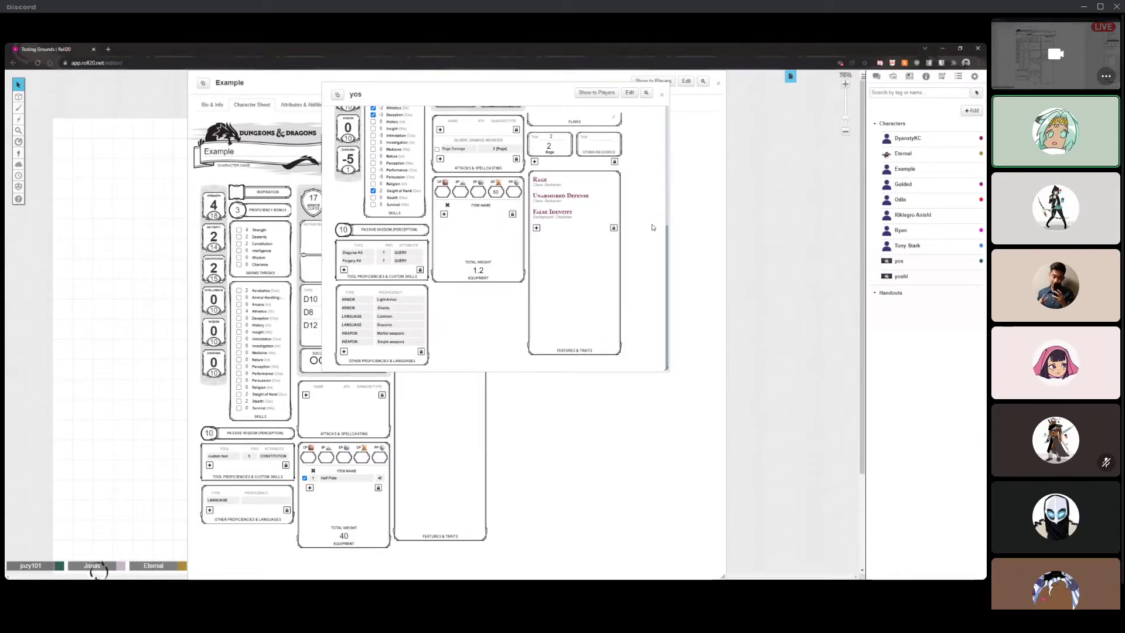
scroll(652, 228, "up", 4)
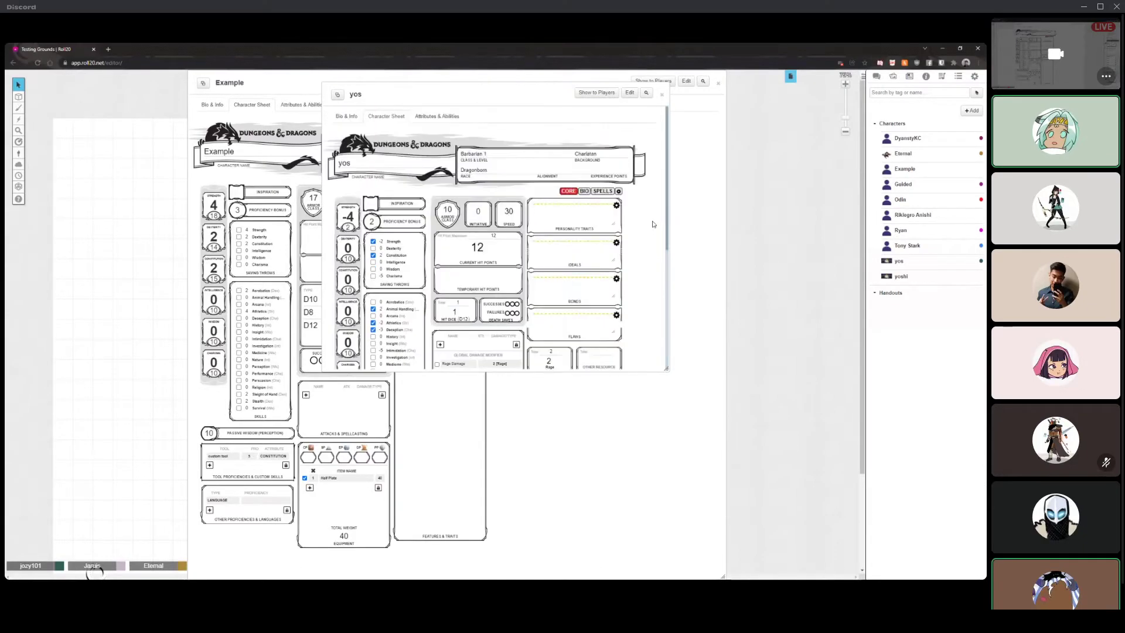
left_click(662, 93)
left_click(876, 76)
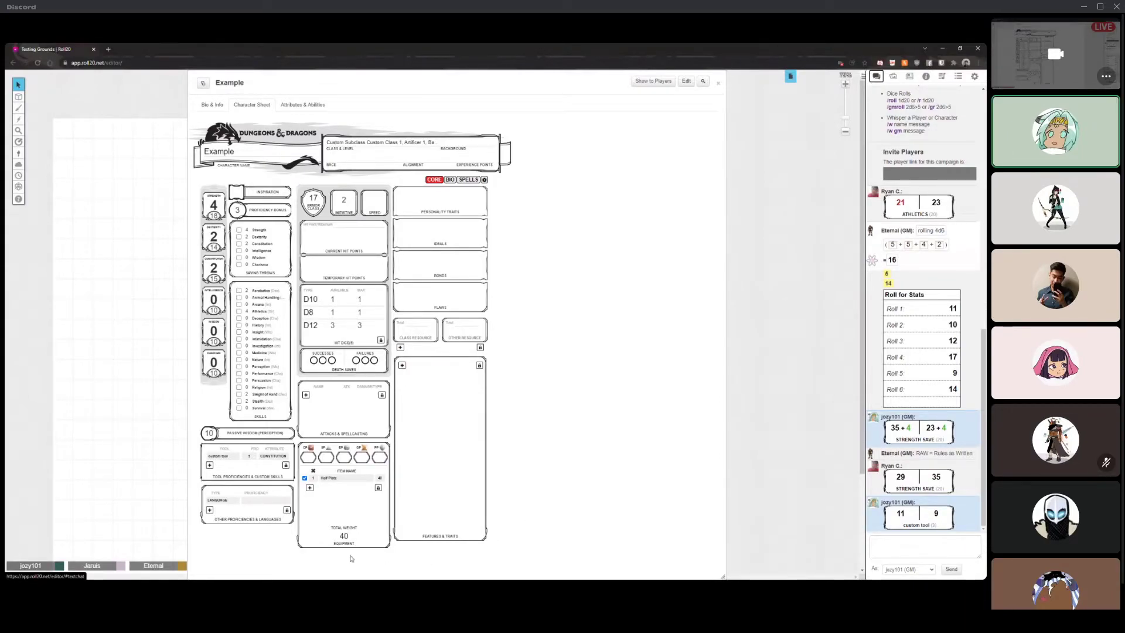
- Add an equipment item named "Assault Rifle" with a weight of 8 to the Example character sheet
left_click(310, 487)
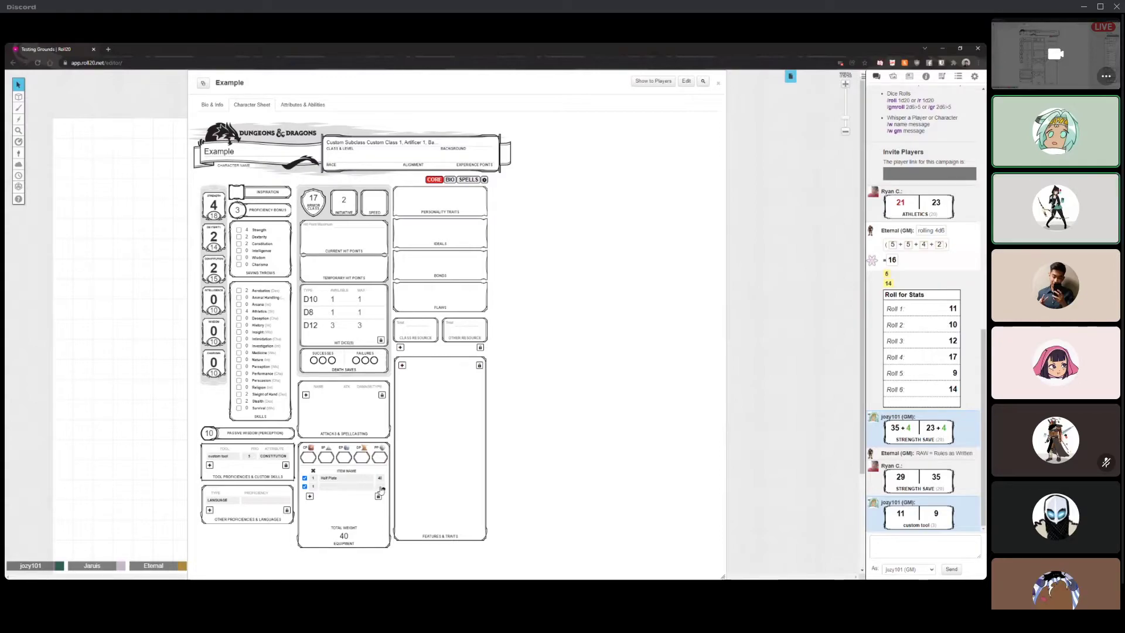
left_click(347, 487)
type("Assault")
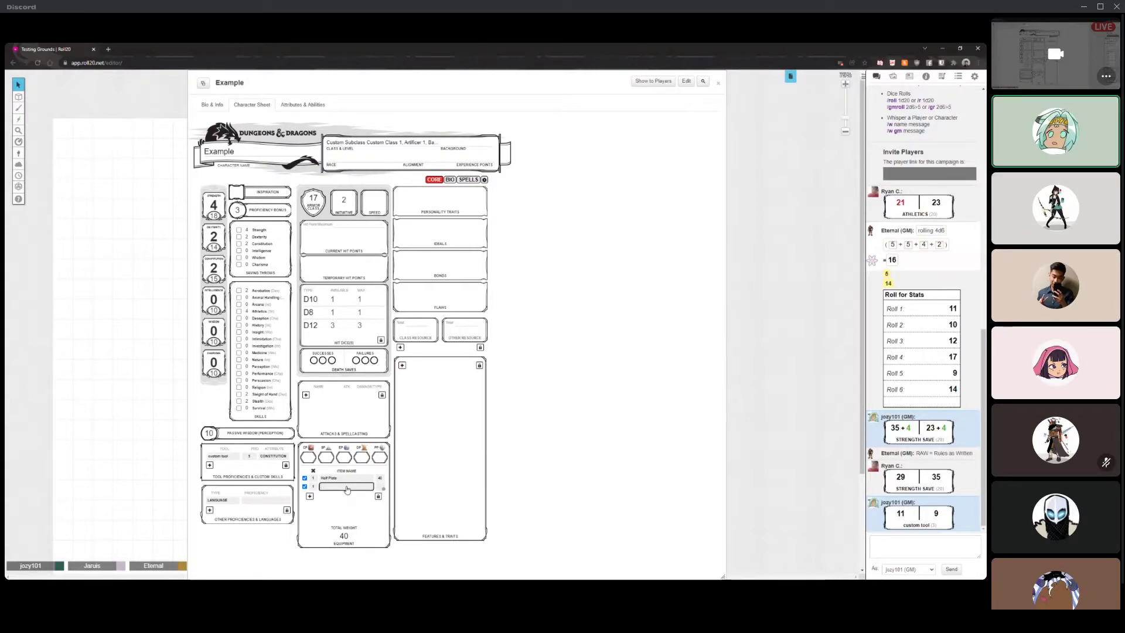
type(" Rifle")
key("Return")
left_click(379, 487)
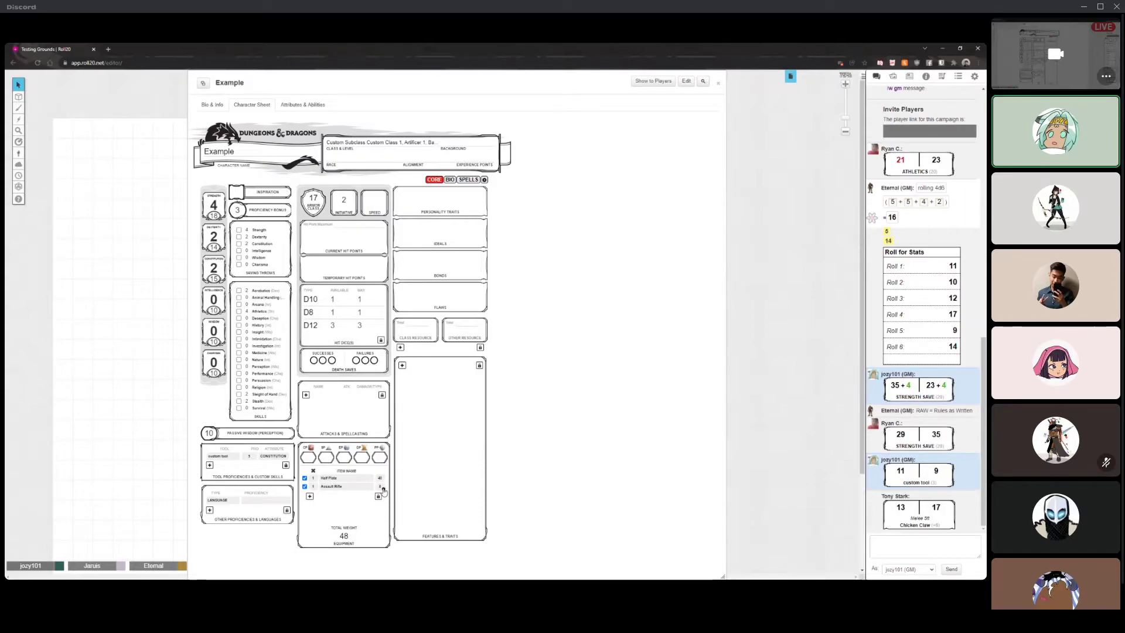
- Enable "Has an attack" for the Assault Rifle item and open the settings of its attack entry
left_click(383, 489)
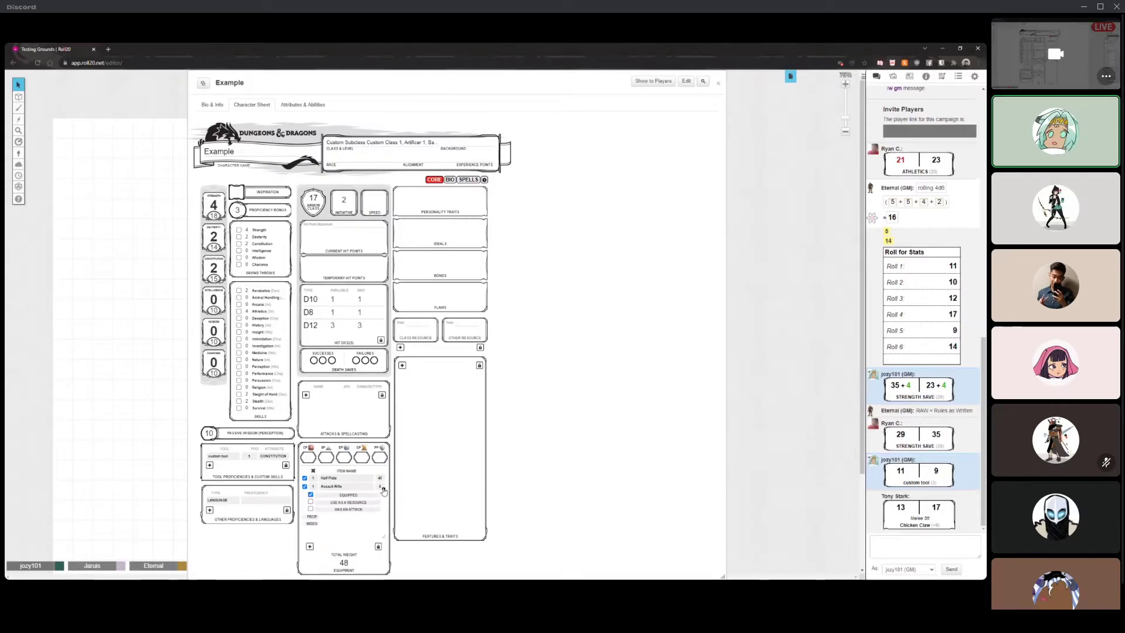
left_click(310, 502)
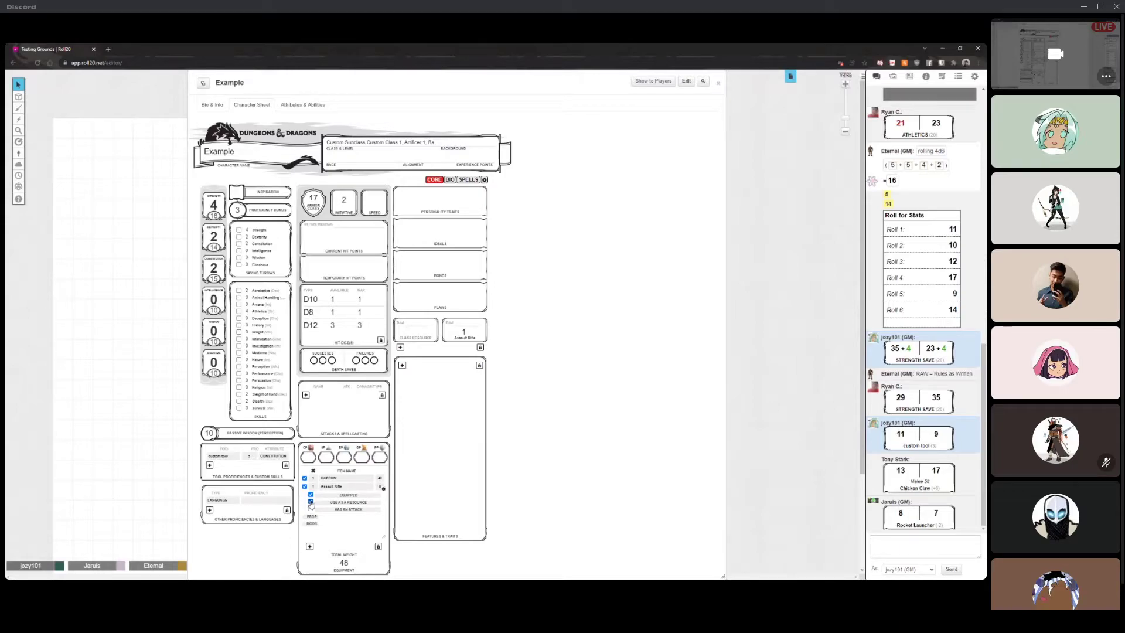
left_click(310, 502)
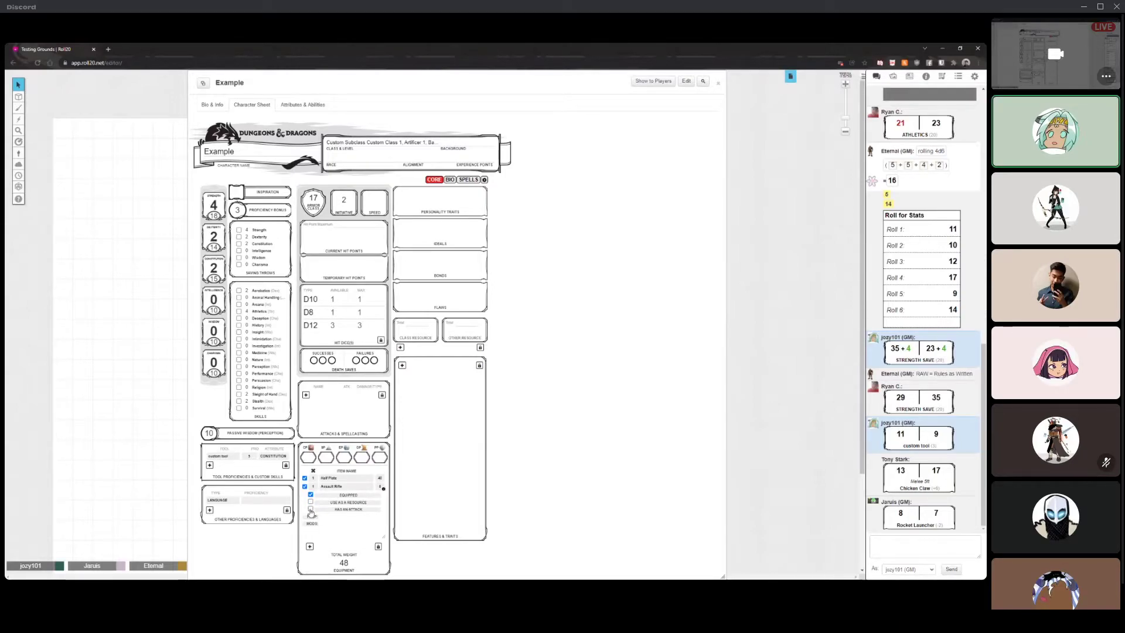
left_click(310, 509)
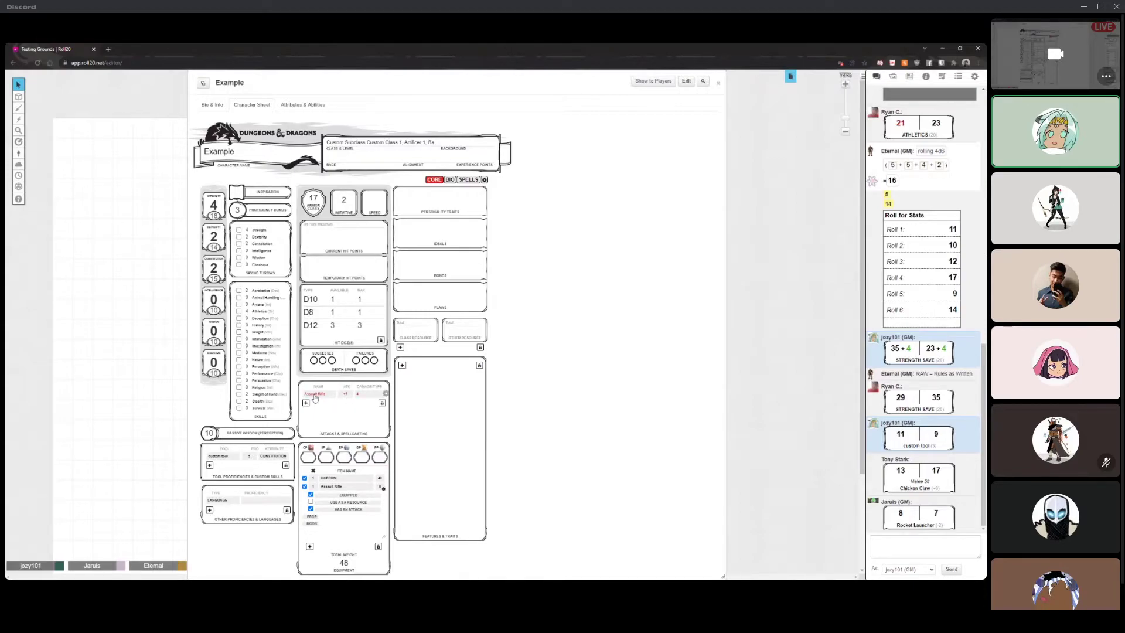
left_click(383, 488)
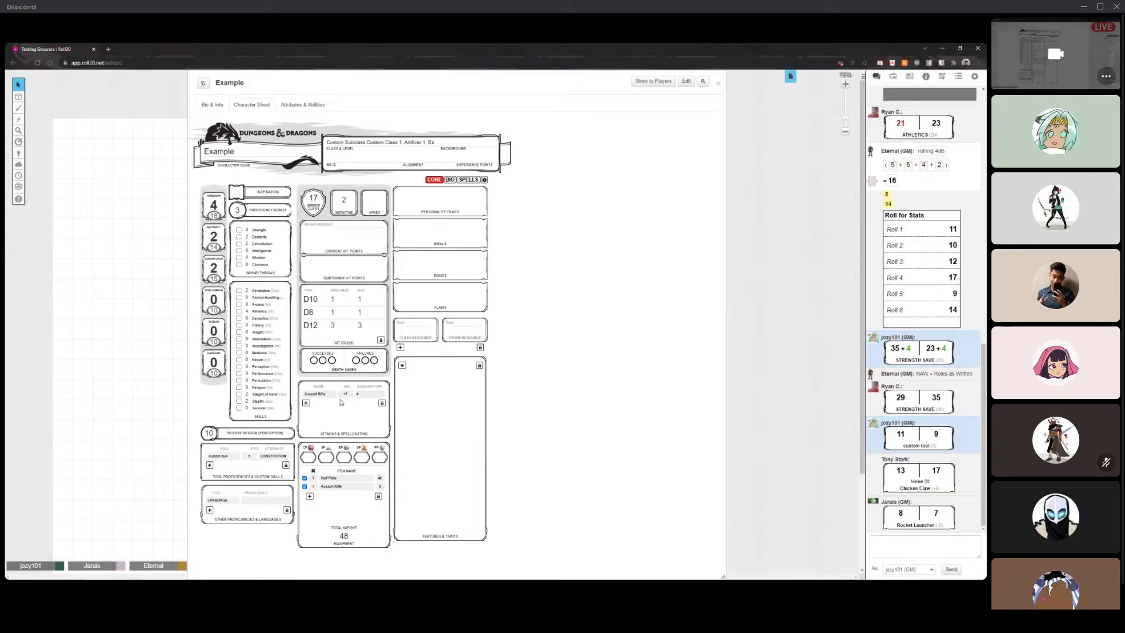
left_click(385, 393)
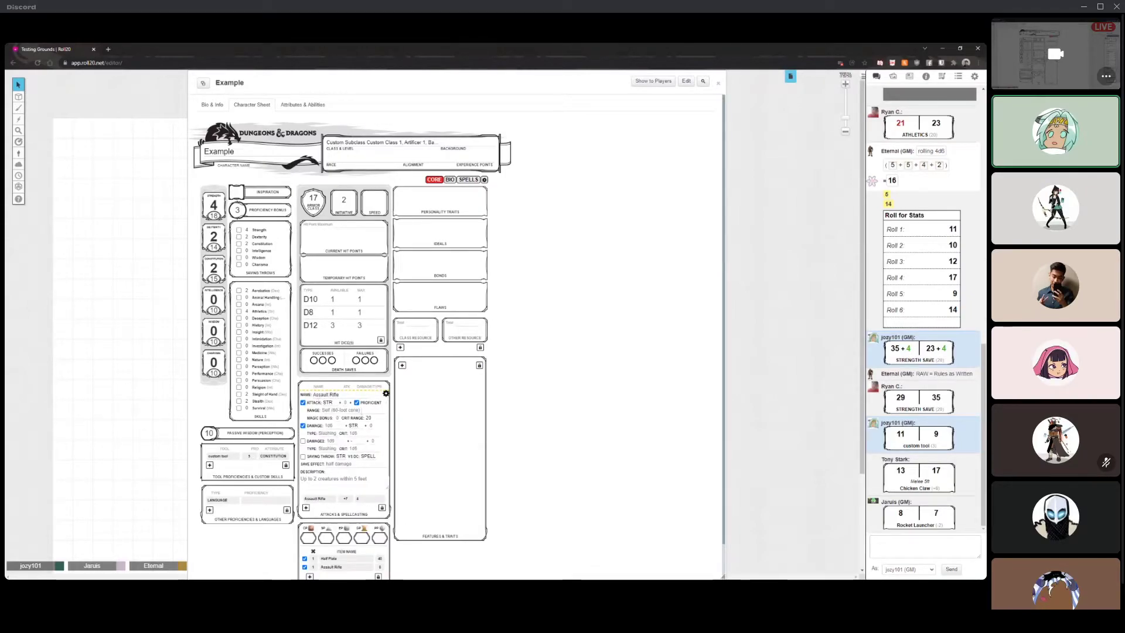
scroll(647, 357, "down", 1)
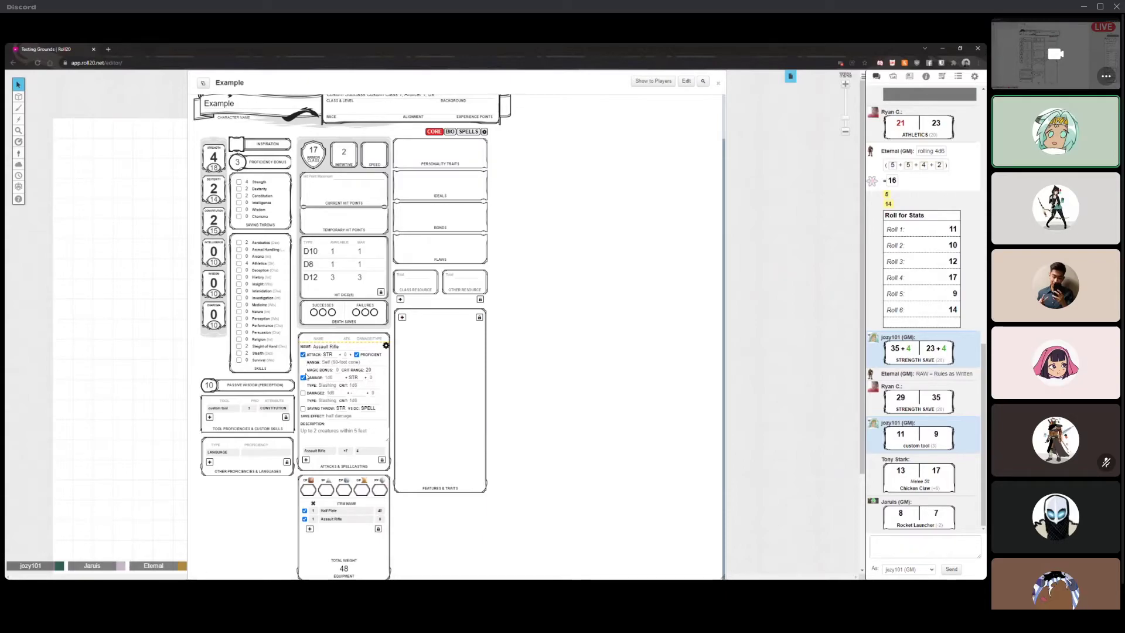
- Try the Assault Rifle attack without an ability modifier and set it back to STR
left_click(330, 356)
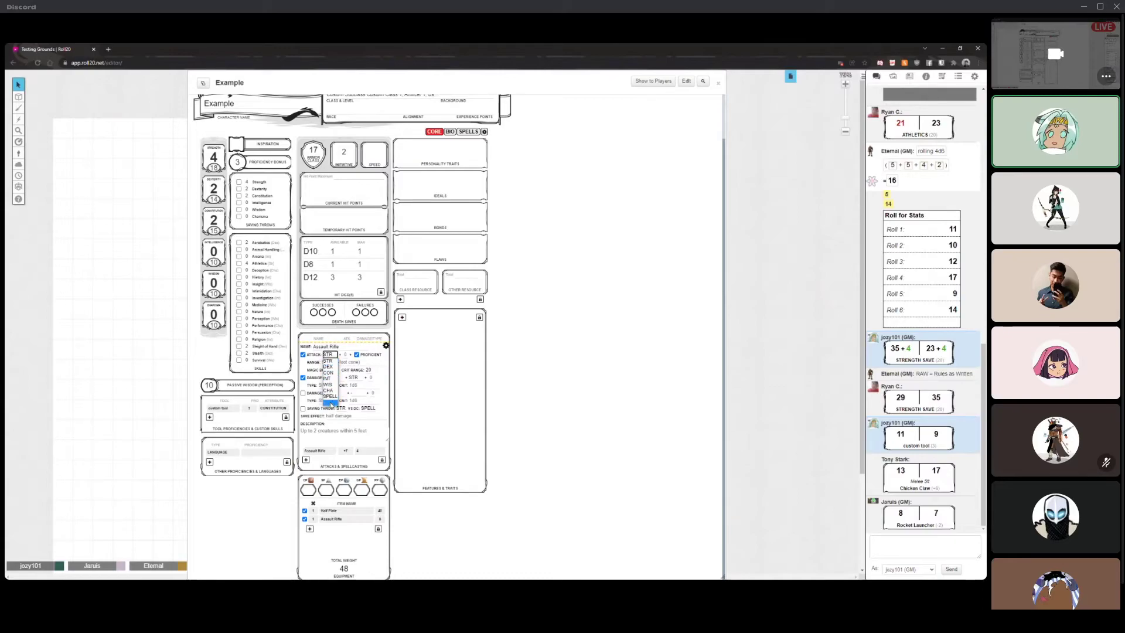
left_click(330, 402)
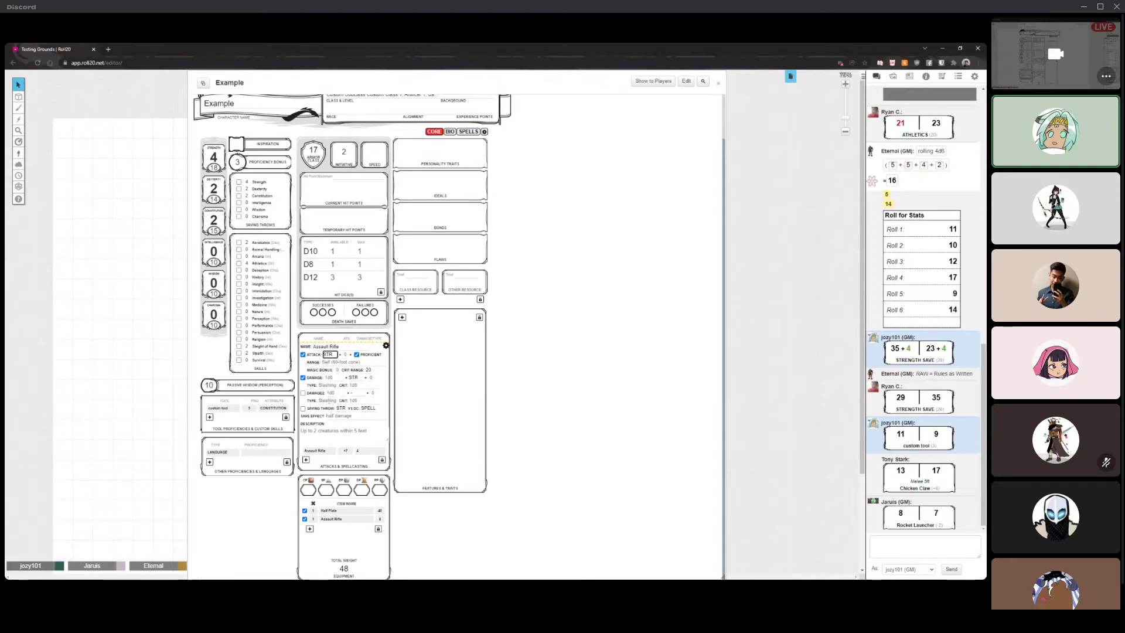
left_click(328, 357)
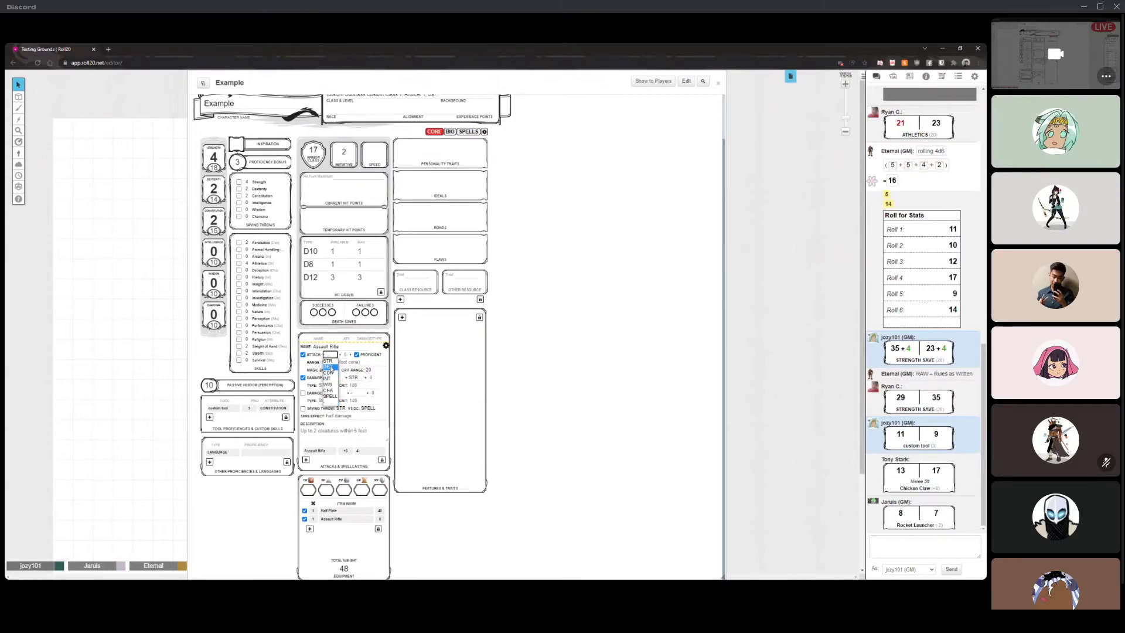
left_click(327, 361)
left_click(565, 358)
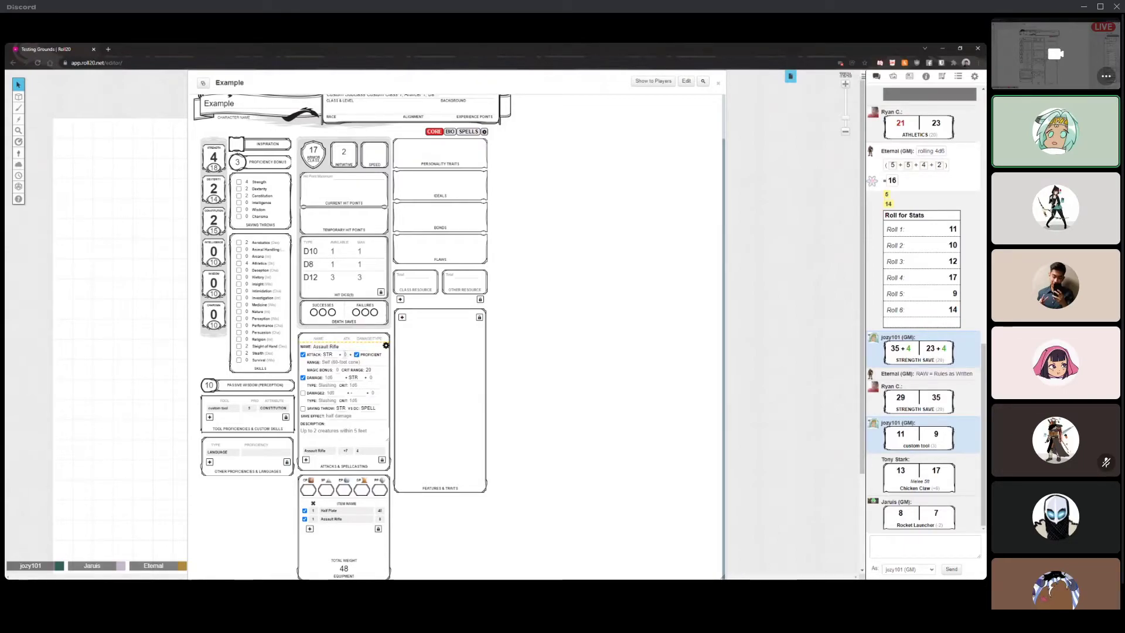
- Set the Assault Rifle attack's range to 60/180 and its magic bonus to 1
left_click(345, 355)
left_click(354, 362)
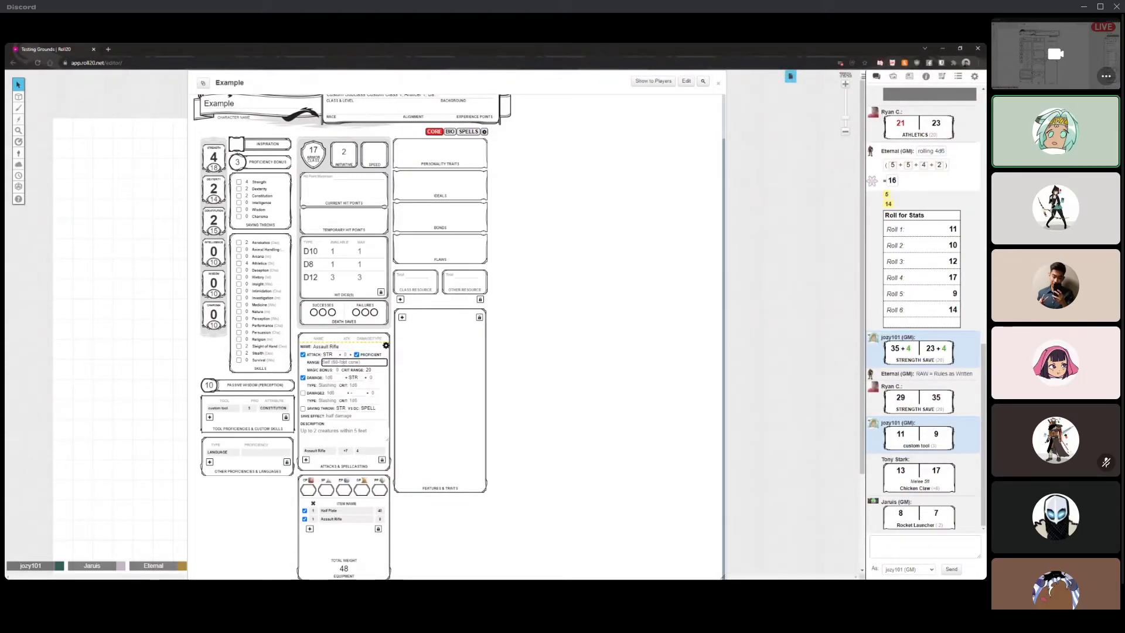
type("60/180")
key("Return")
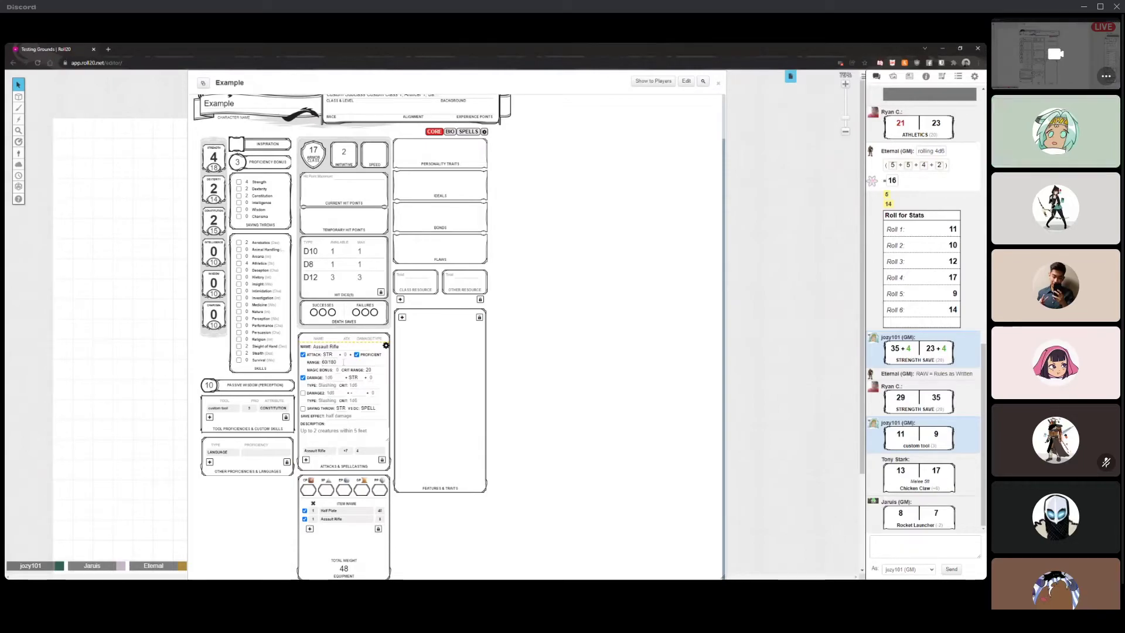
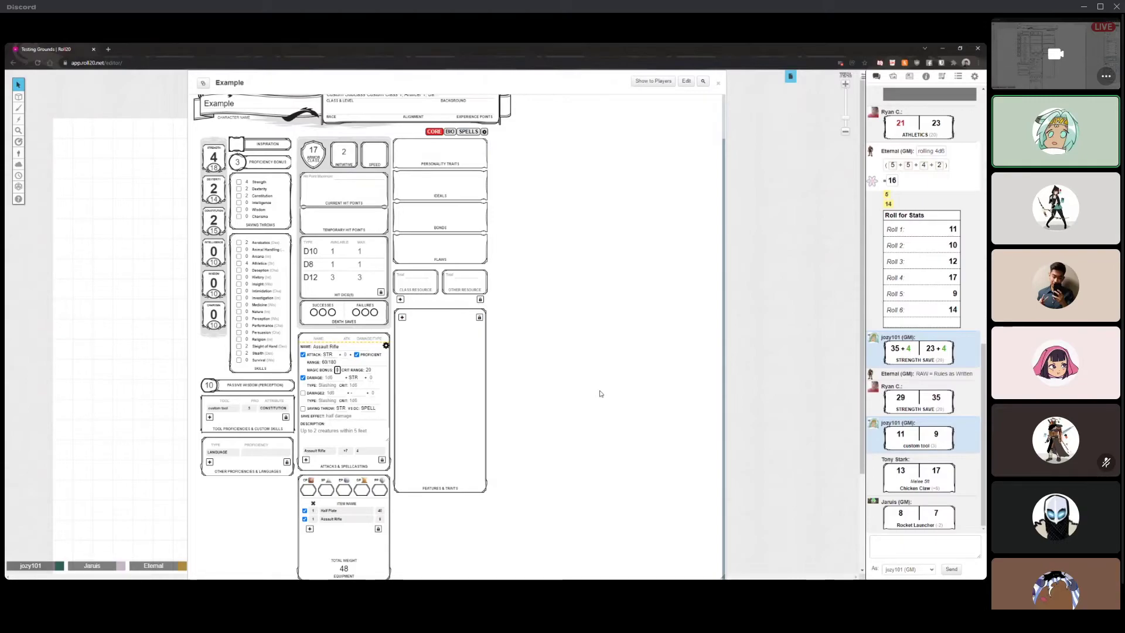
left_click(345, 355)
key("Tab")
left_click(538, 346)
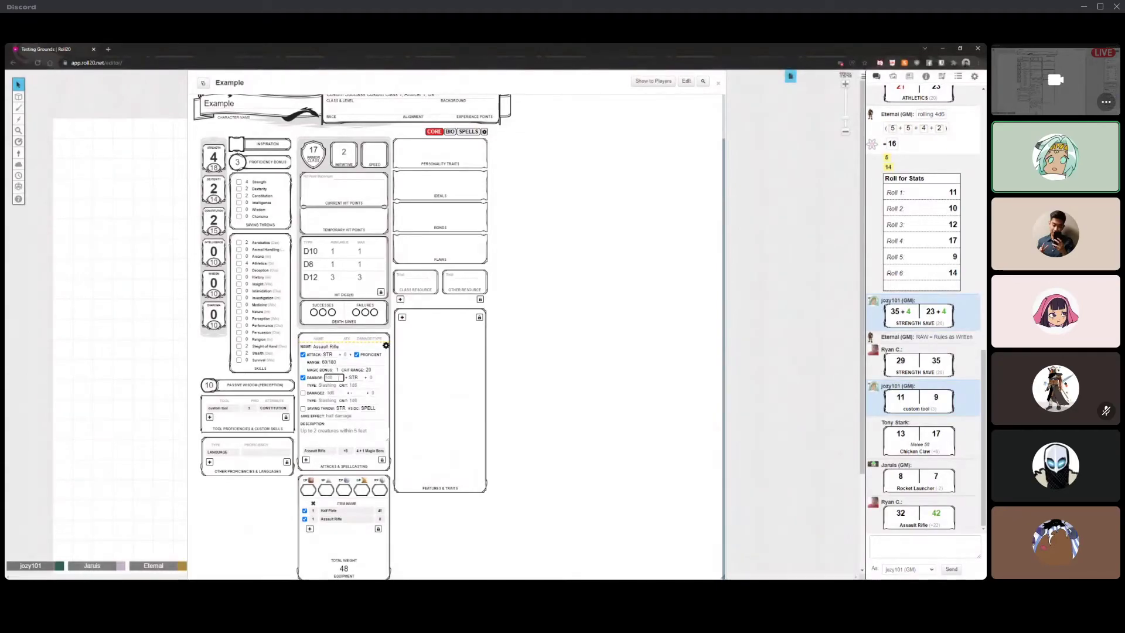
- Set the Assault Rifle's damage to 2d8 with the STR modifier and its damage type to piercing
type("d8")
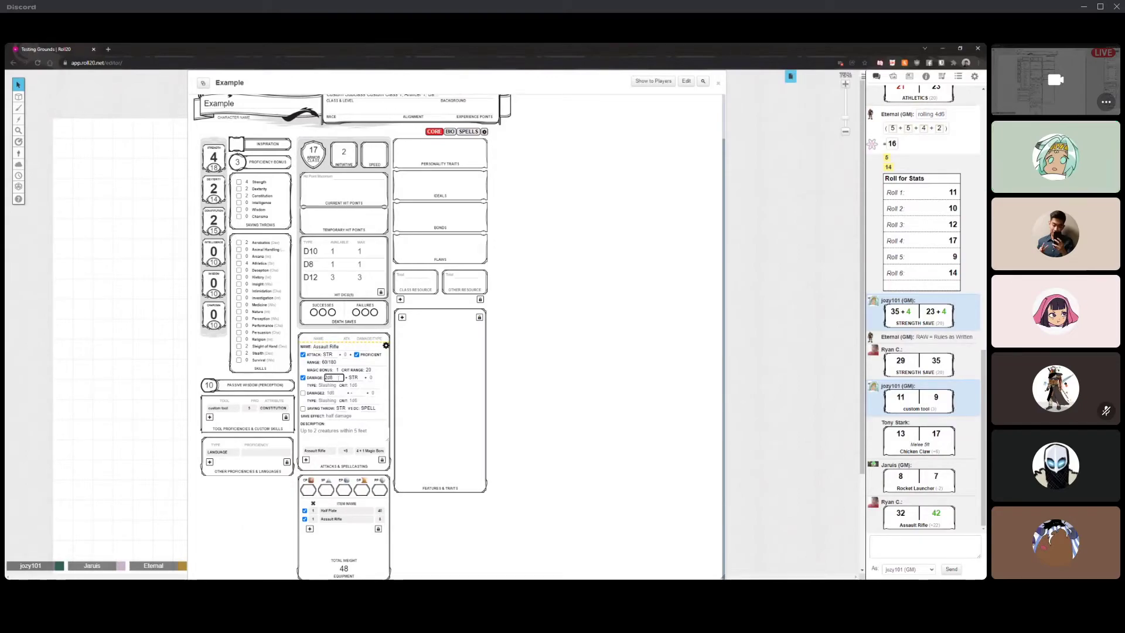
left_click(359, 378)
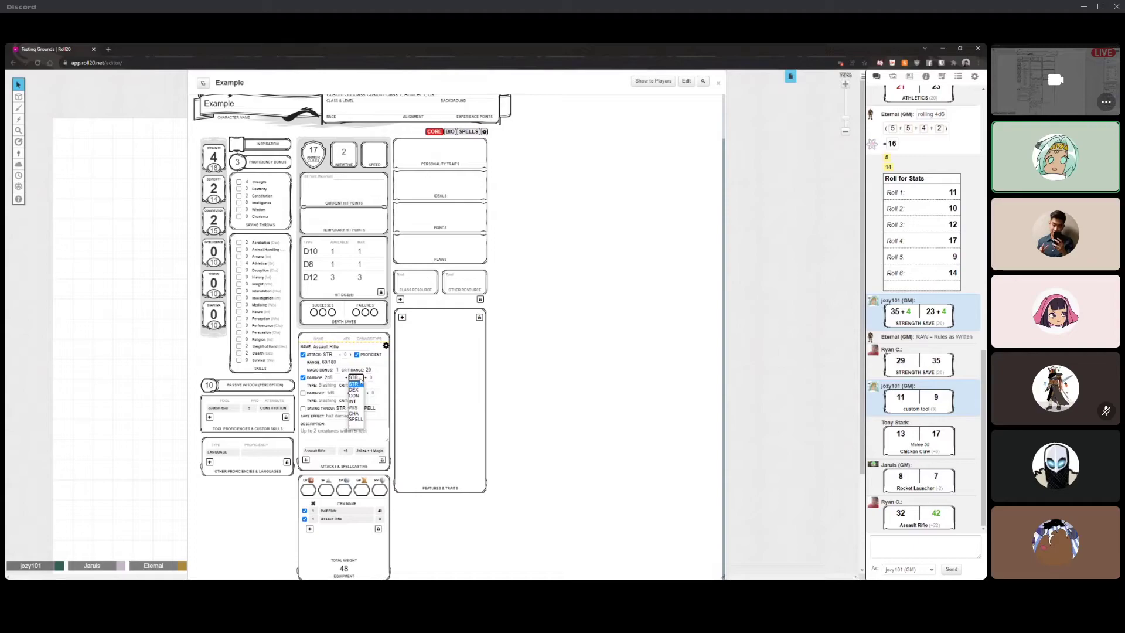
left_click(355, 383)
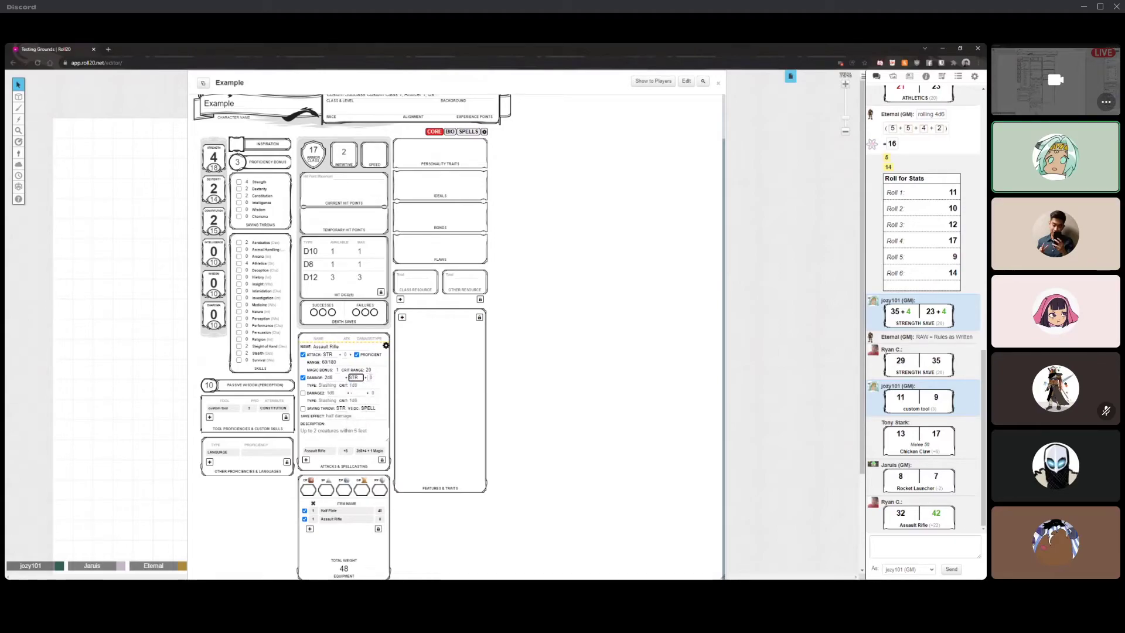
left_click(328, 385)
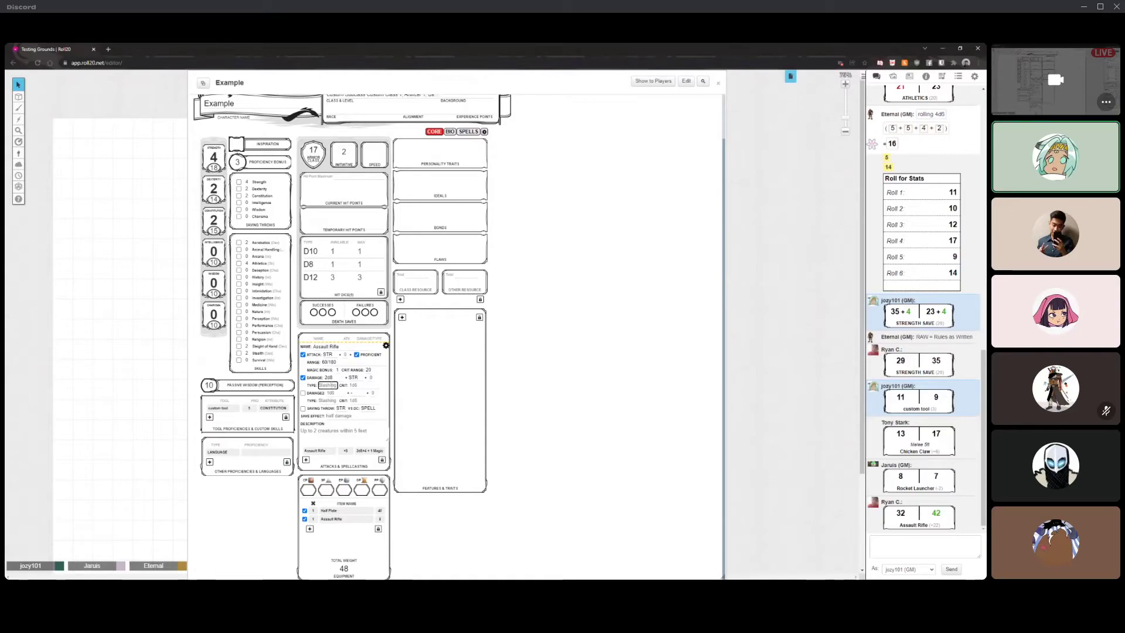
type("piercing")
left_click(565, 370)
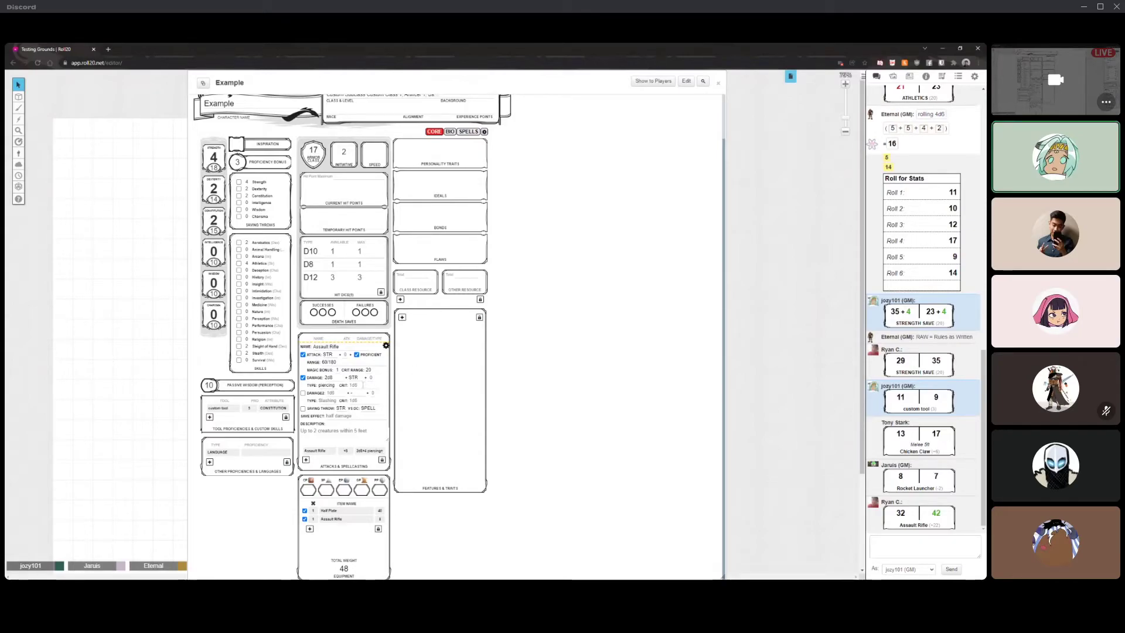
- Set the Assault Rifle's critical damage to 2d8+2d20
left_click(364, 385)
left_click(532, 377)
left_click(367, 385)
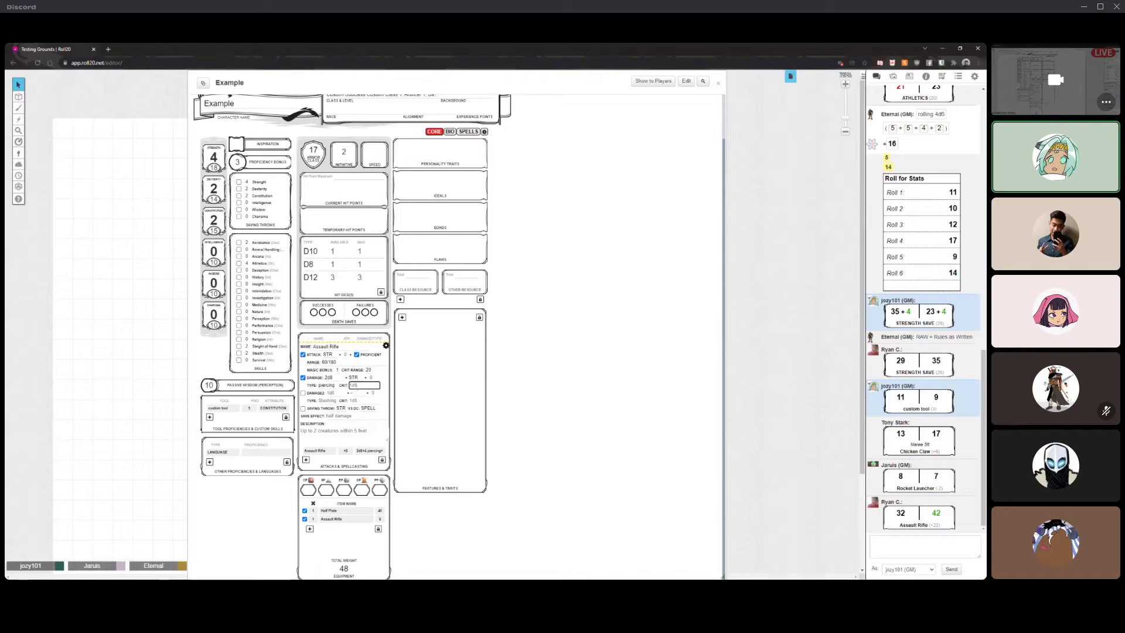
type("2d8+2d20")
left_click(506, 364)
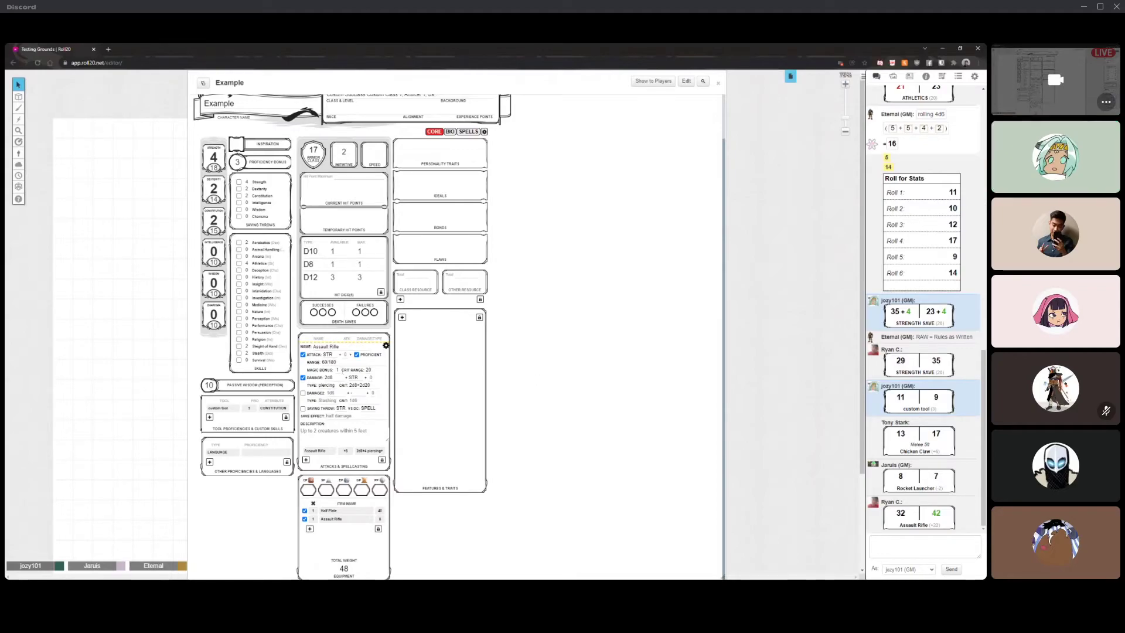
- Set the Assault Rifle attack's crit range to 1 and close the attack's settings
left_click(368, 370)
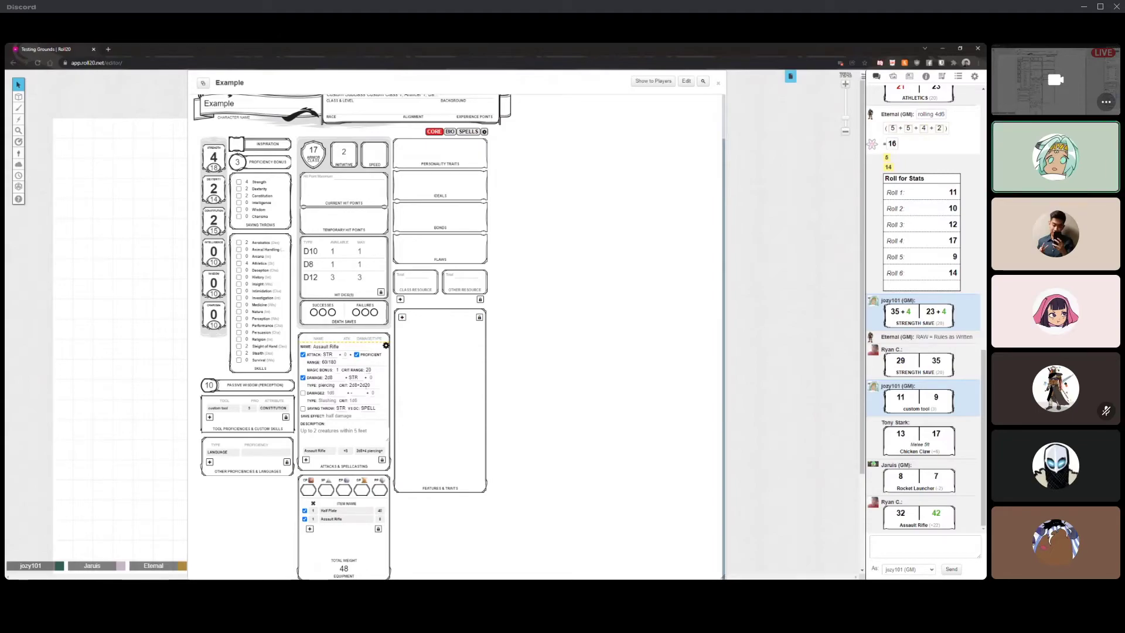
double_click(368, 369)
type("1")
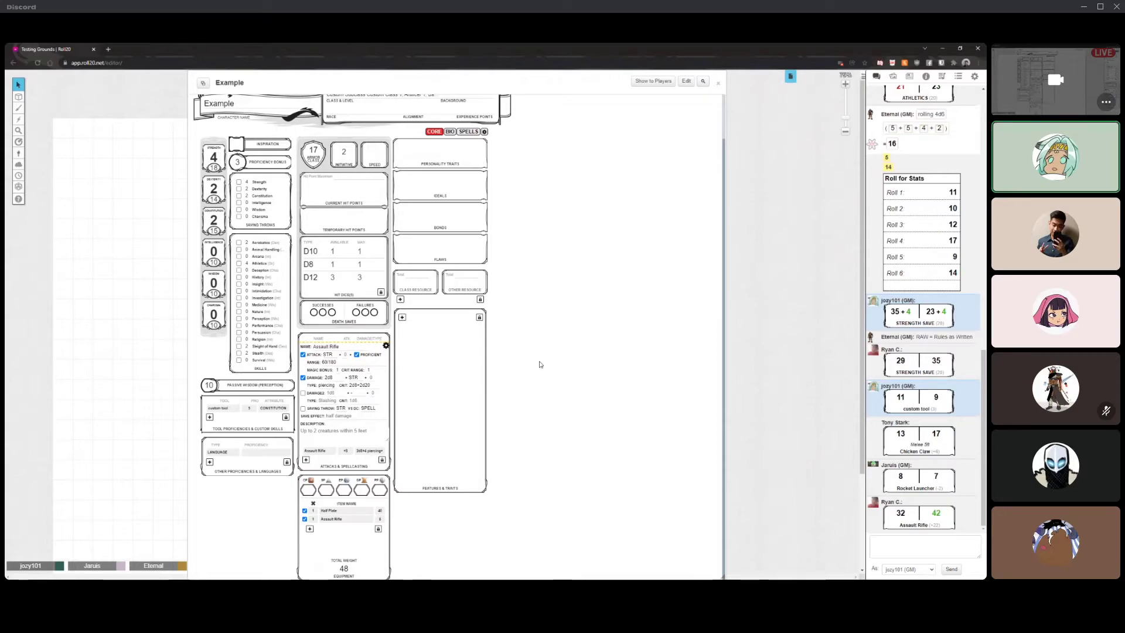
left_click(386, 345)
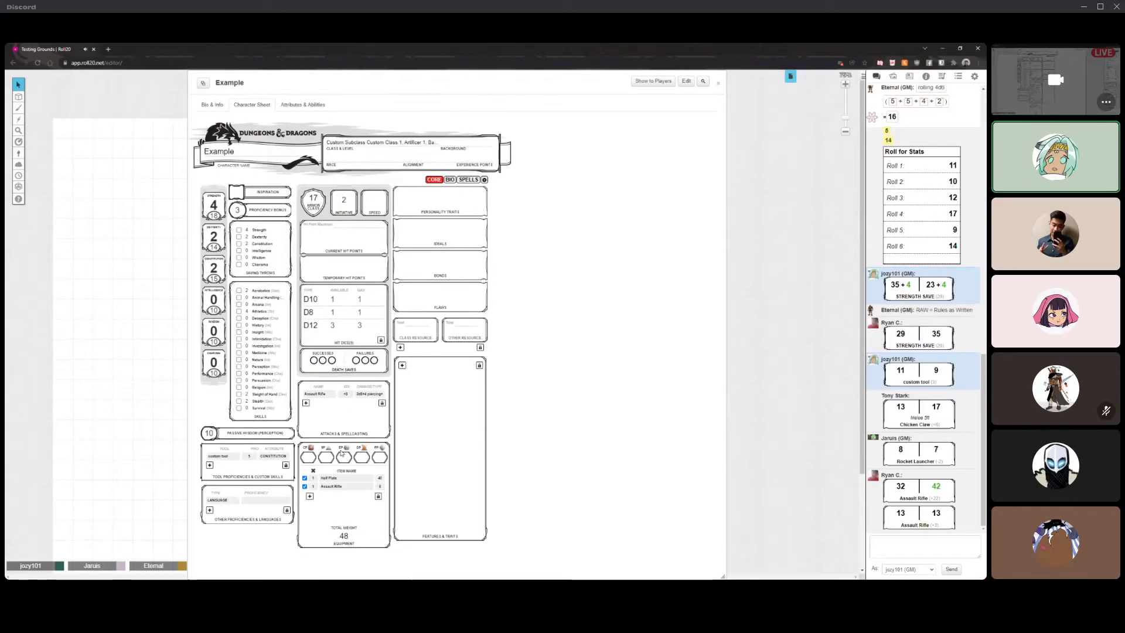
- Roll the Assault Rifle attack and inspect the breakdown of its first roll in the chat
left_click(320, 394)
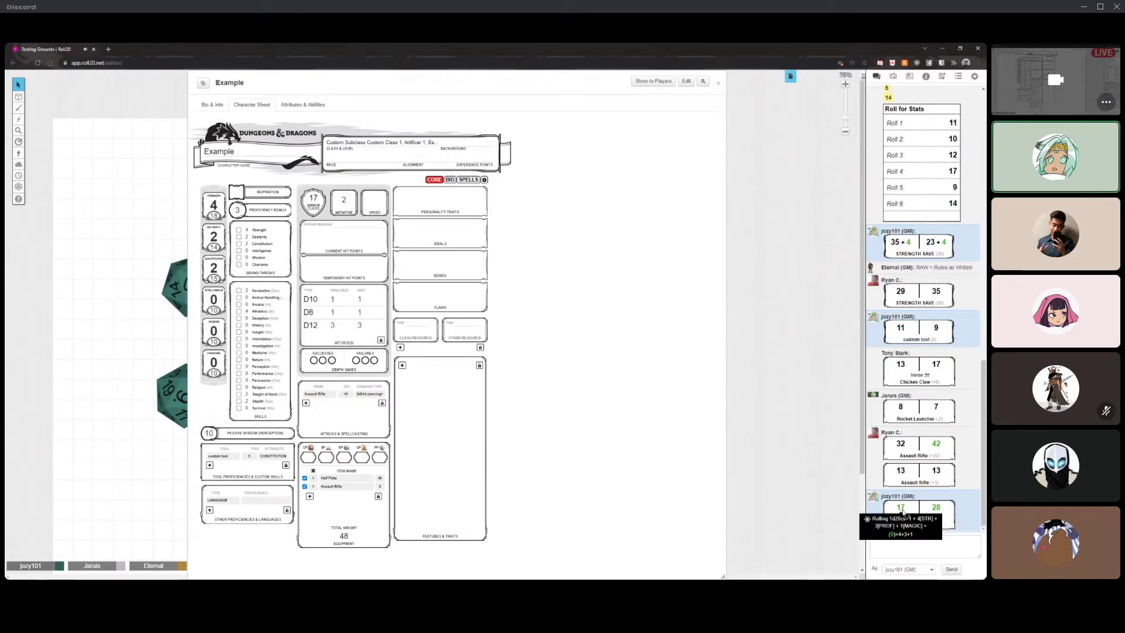
mouse_move(904, 509)
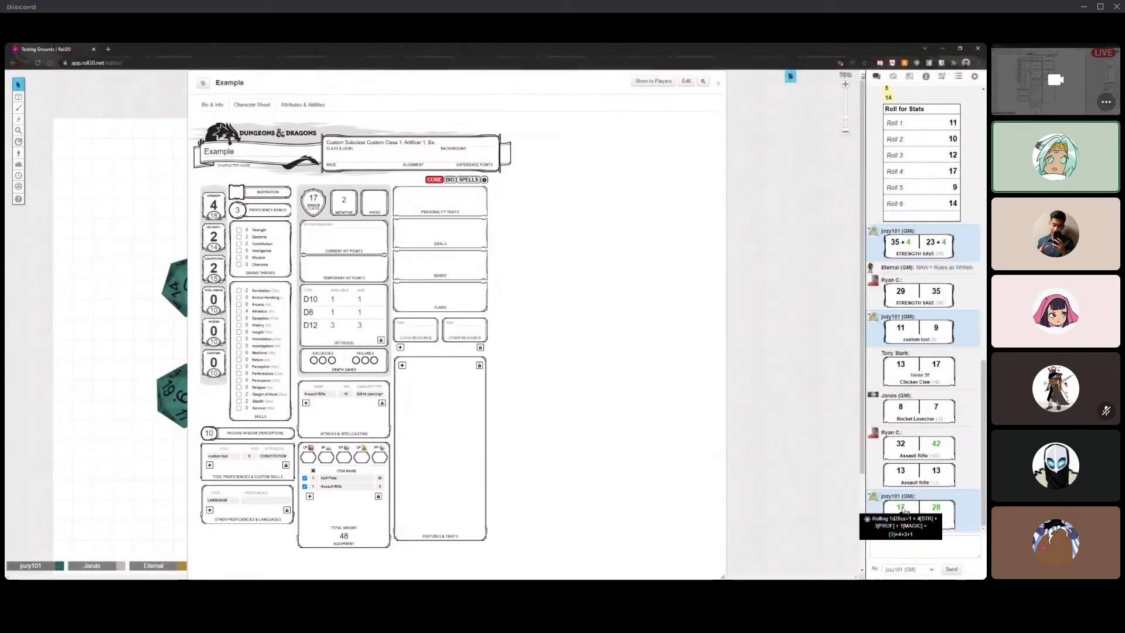
- Enable the Assault Rifle's second damage with 1d6 and type poison, close the attack's settings and roll the attack
mouse_move(903, 470)
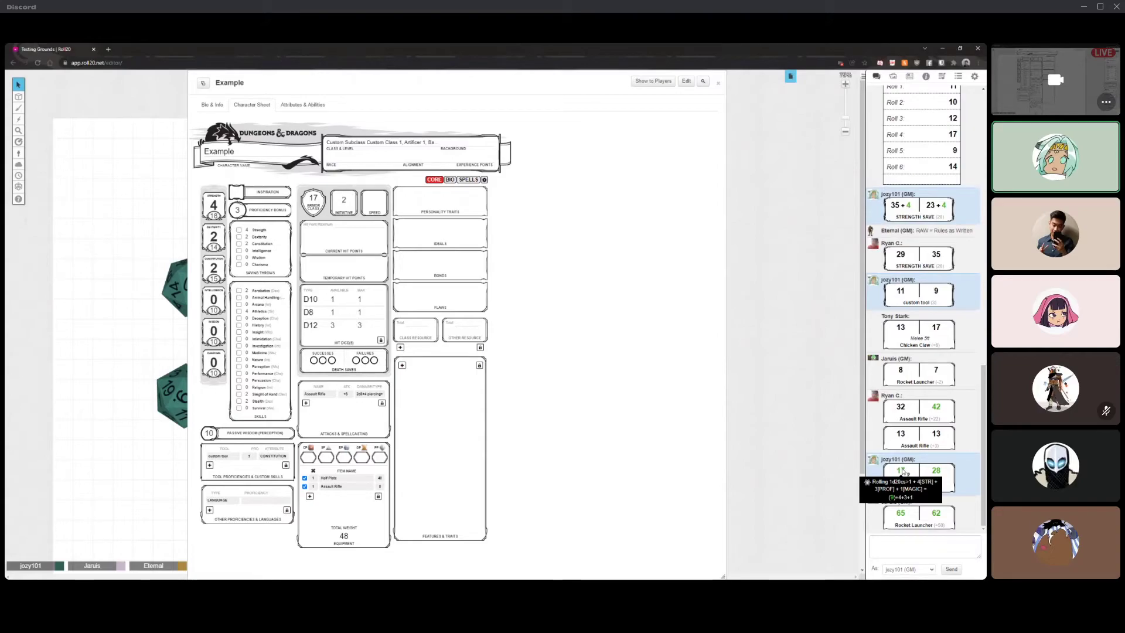
left_click(386, 393)
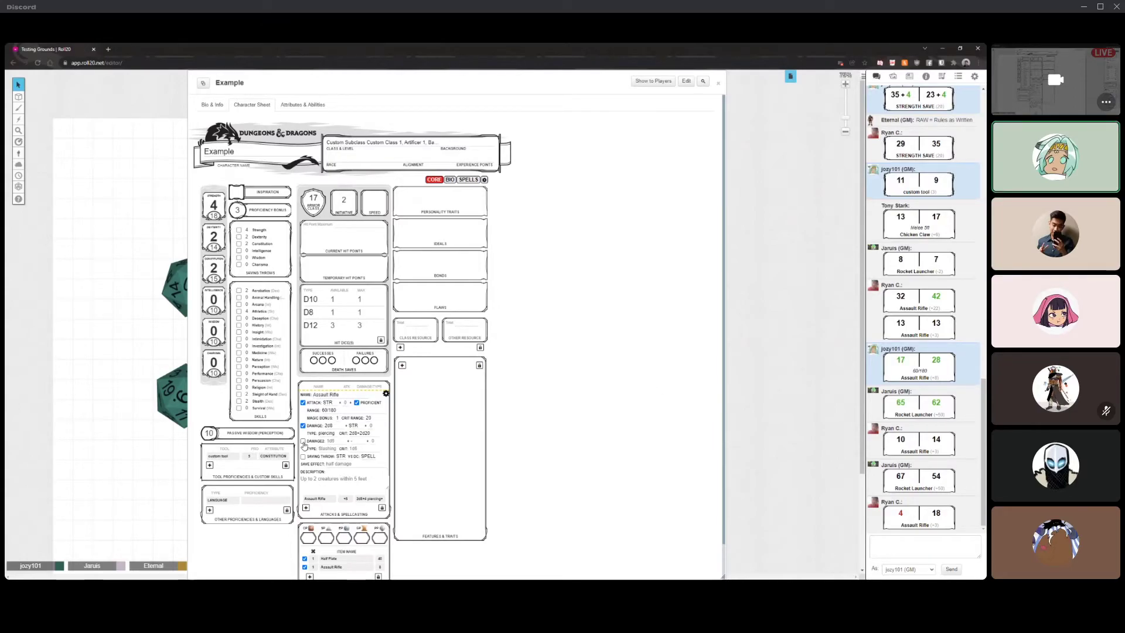
left_click(331, 441)
left_click(632, 420)
left_click(335, 447)
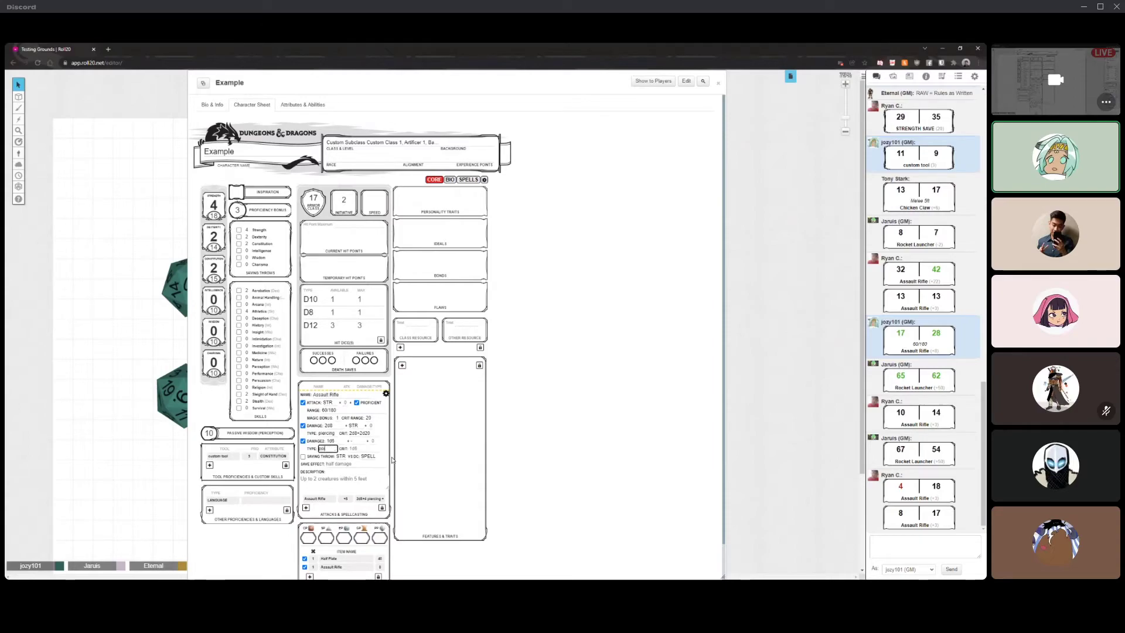
left_click(366, 447)
left_click(385, 395)
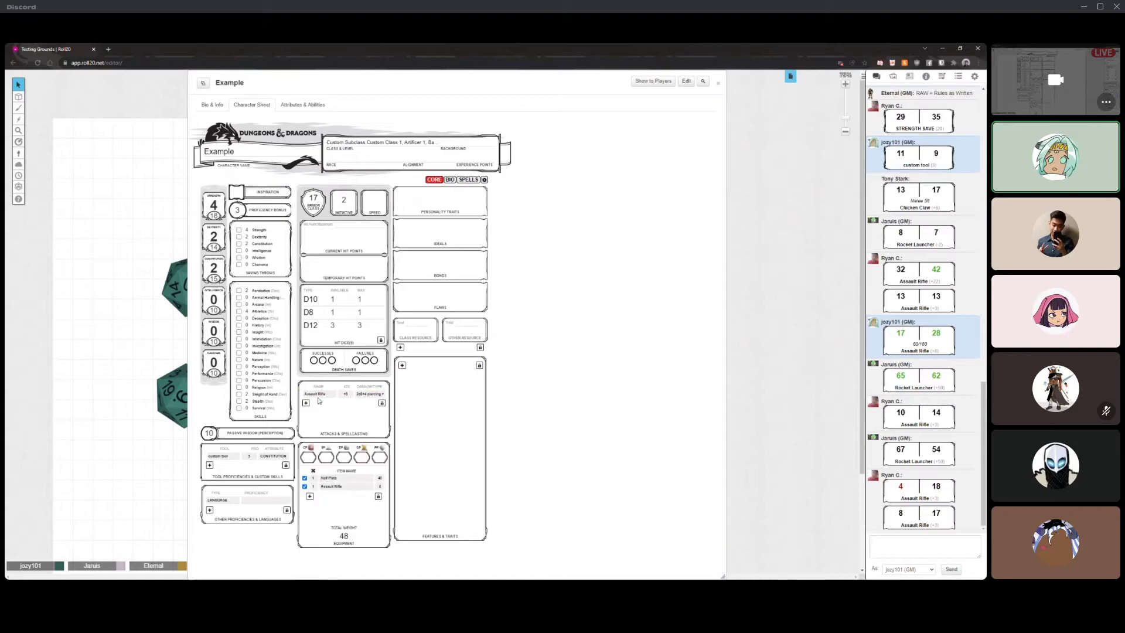
left_click(328, 395)
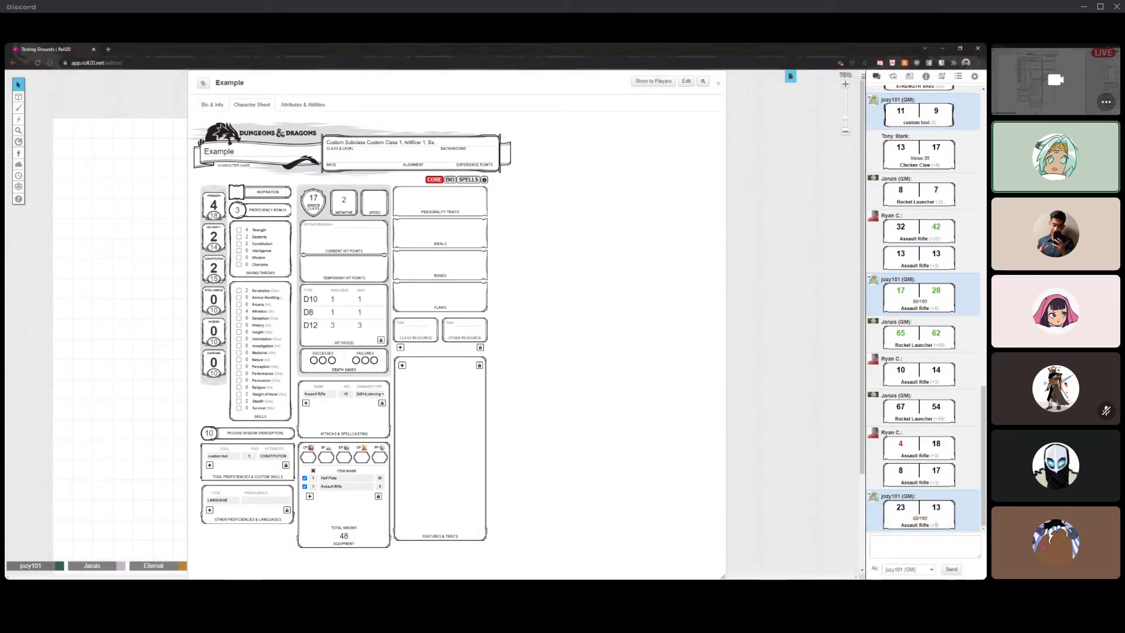
- Look through the tabletop's own settings categories and return to the chat
mouse_move(386, 397)
left_click(974, 77)
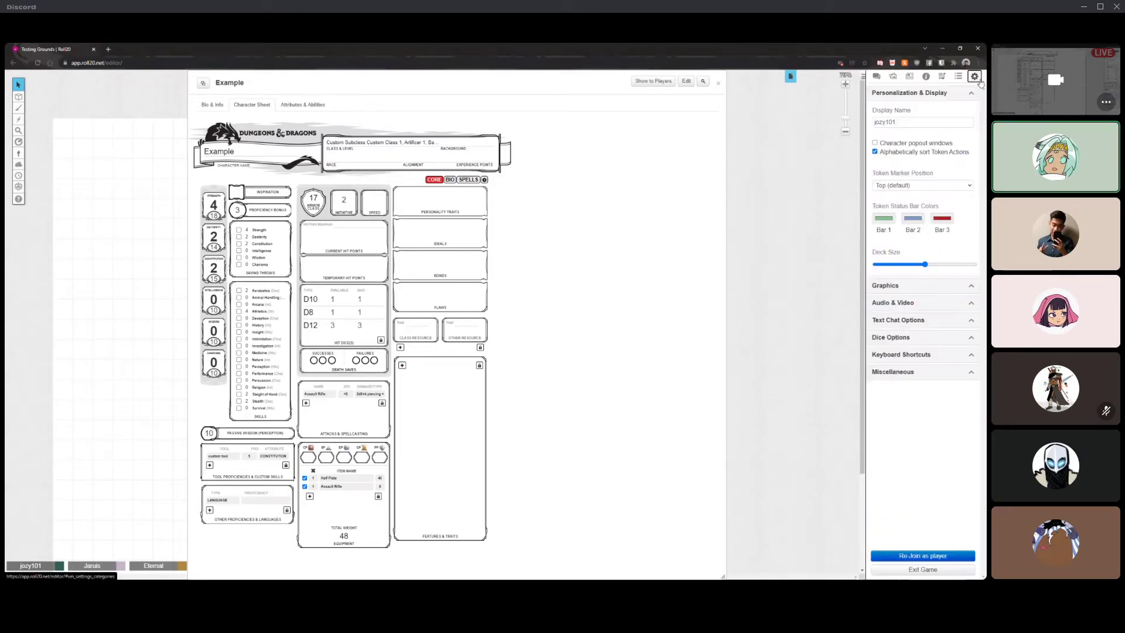
left_click(958, 93)
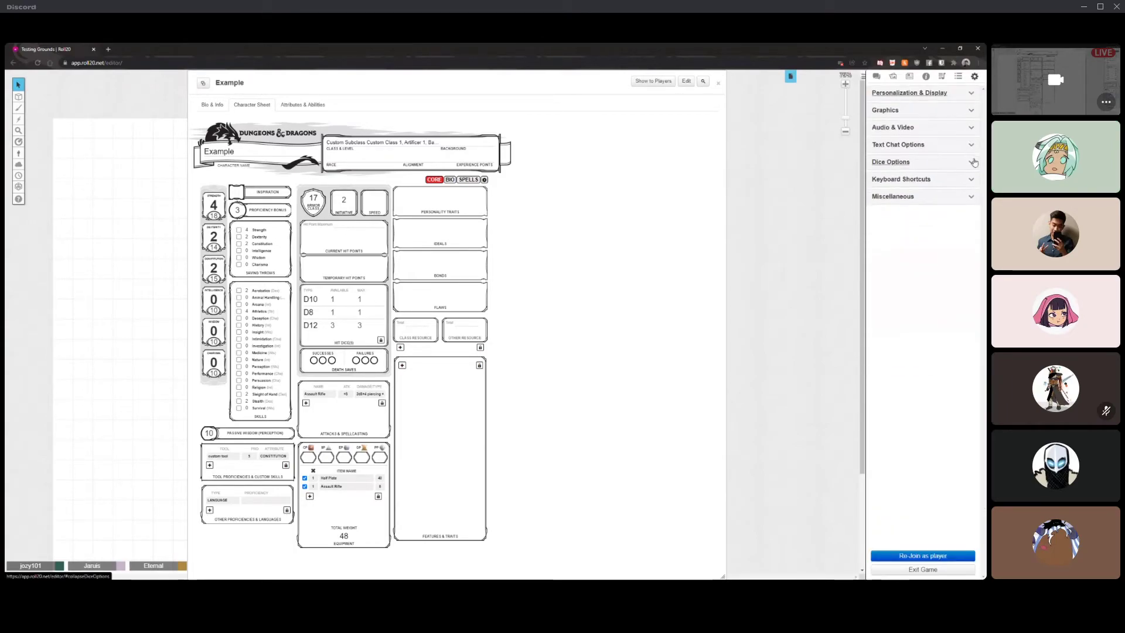
left_click(877, 76)
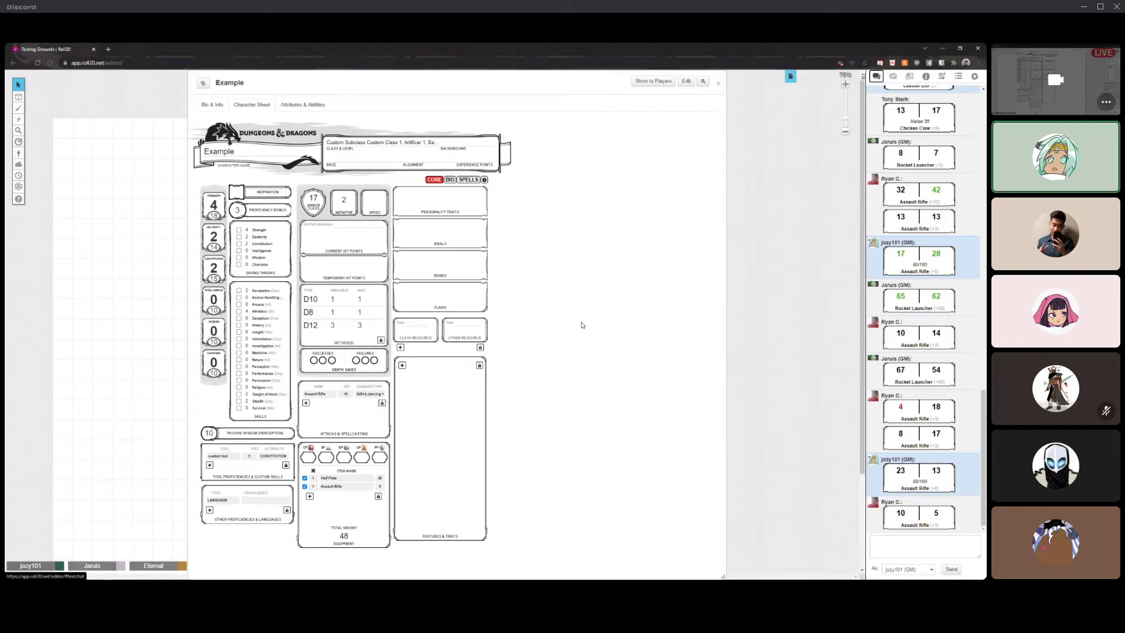
- Open the Roll20 site in a new browser tab and go to the Testing Grounds game's settings page
left_click(108, 49)
type("roll20")
key("Return")
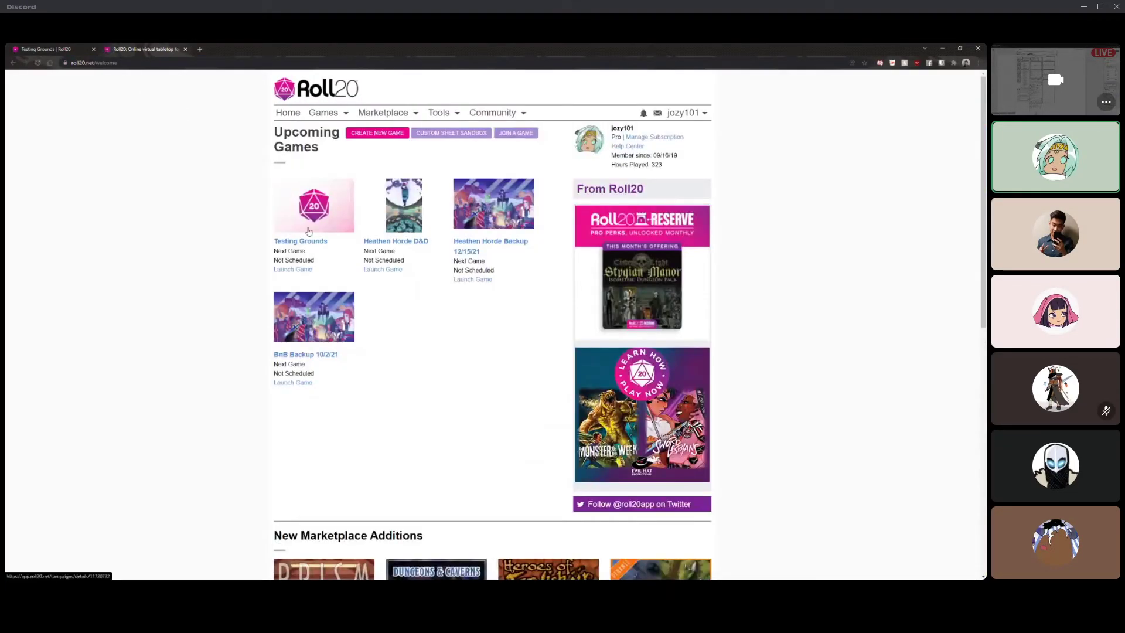
left_click(309, 244)
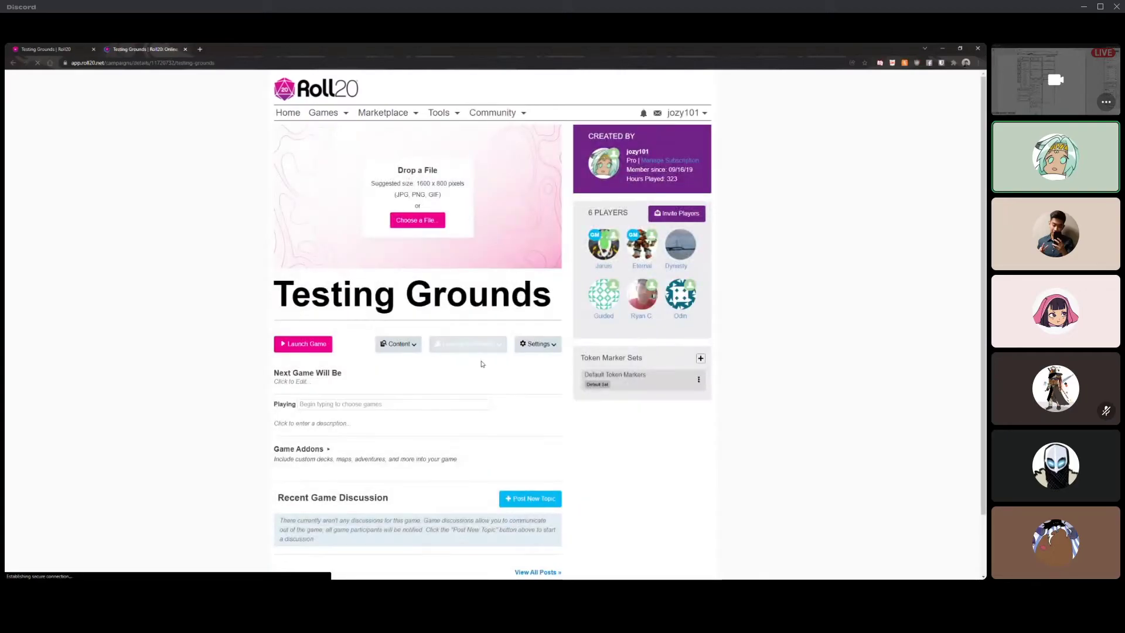
left_click(554, 346)
left_click(520, 365)
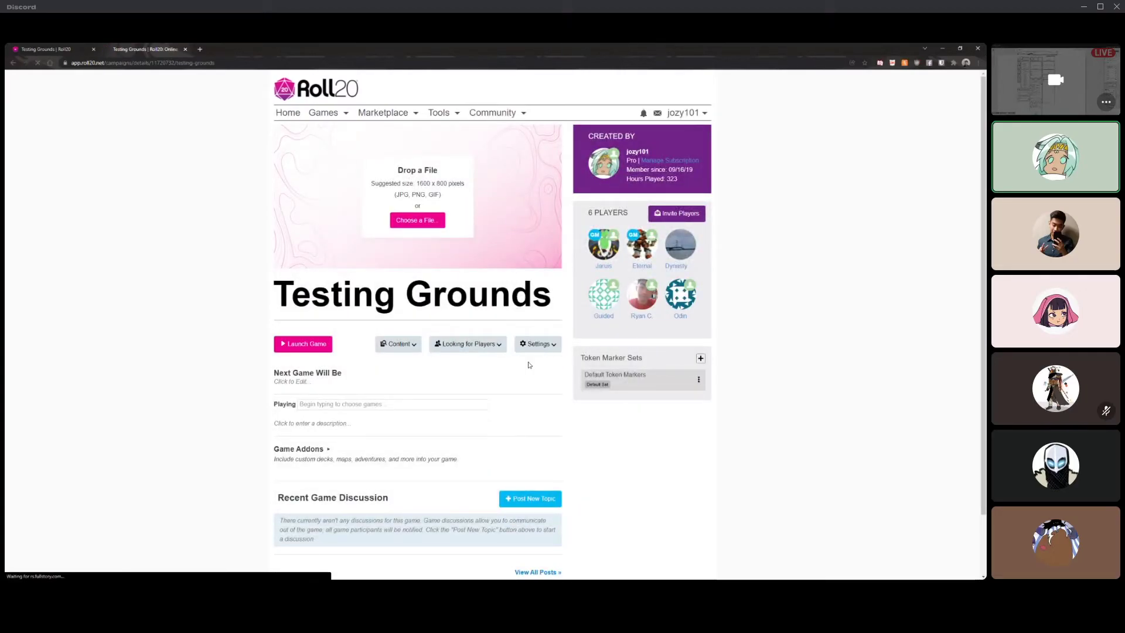
- Examine the page and token defaults under Game Default Settings and collapse the section again
scroll(527, 363, "down", 3)
scroll(499, 266, "up", 2)
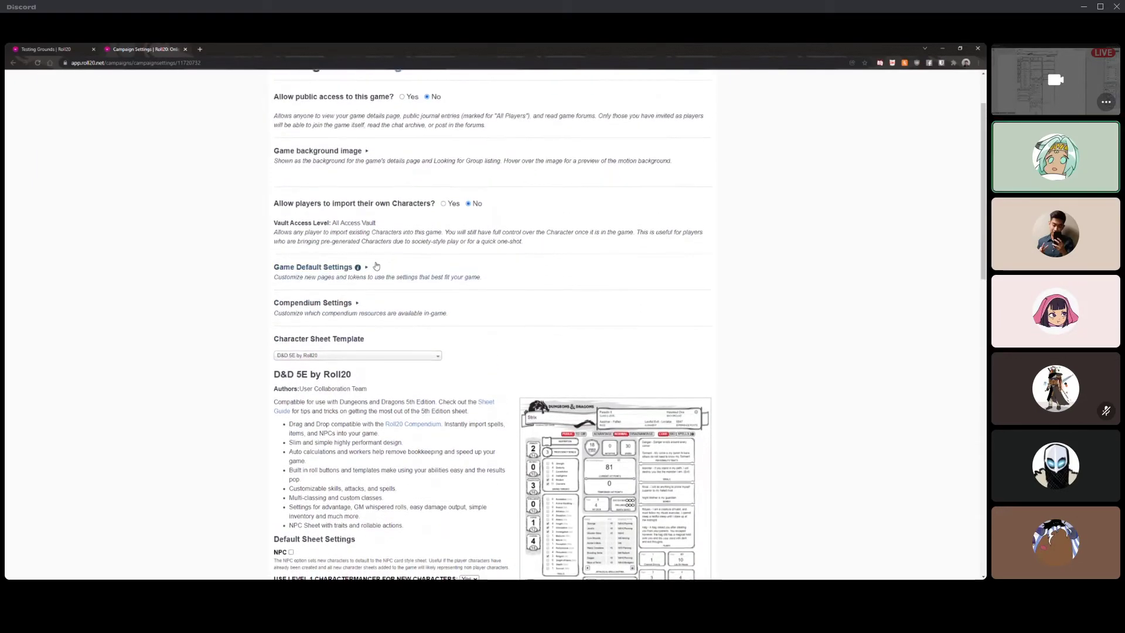
scroll(376, 270, "up", 1)
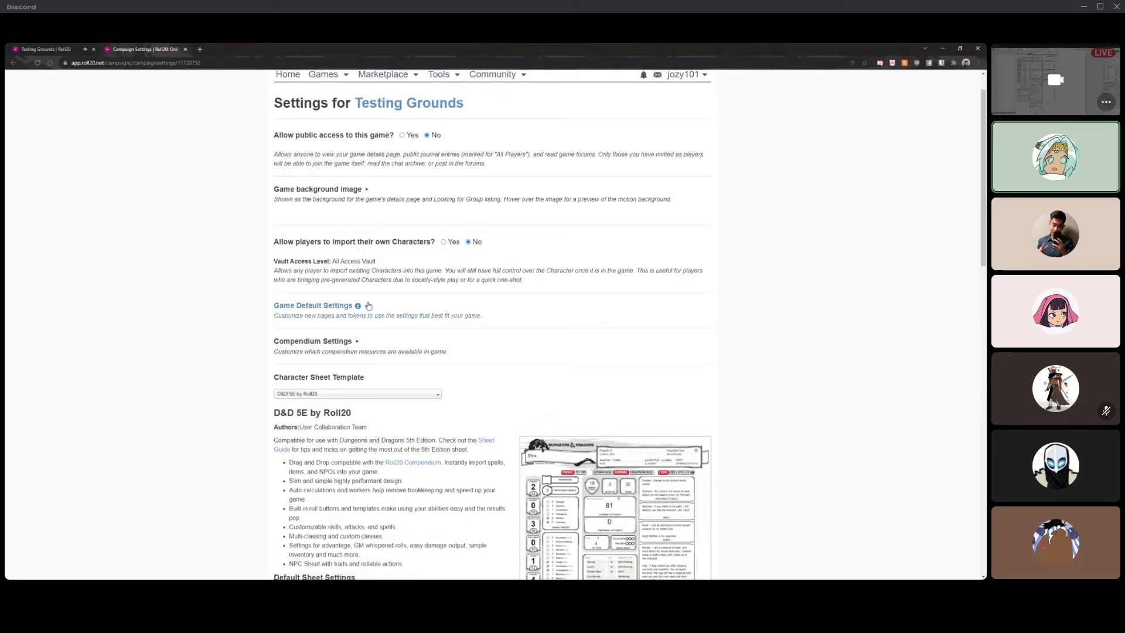
left_click(328, 305)
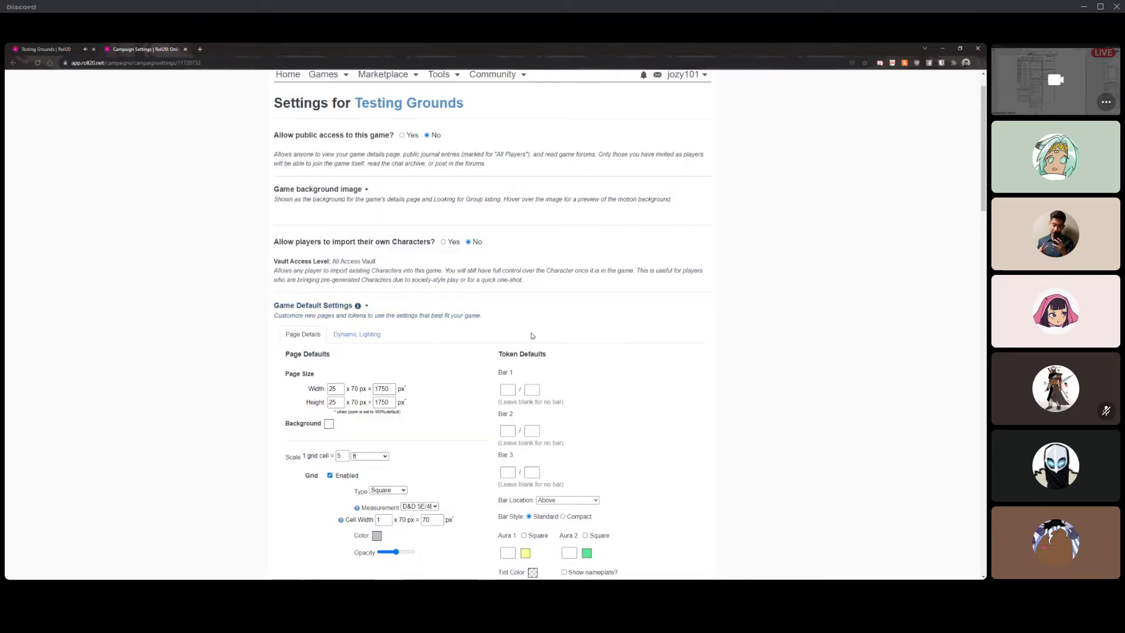
scroll(672, 366, "down", 4)
scroll(682, 375, "up", 1)
scroll(683, 375, "up", 2)
left_click(328, 270)
- Set the default sheet's Auto Damage Roll to Auto Roll Damage & Crit and save the game settings
scroll(672, 365, "down", 8)
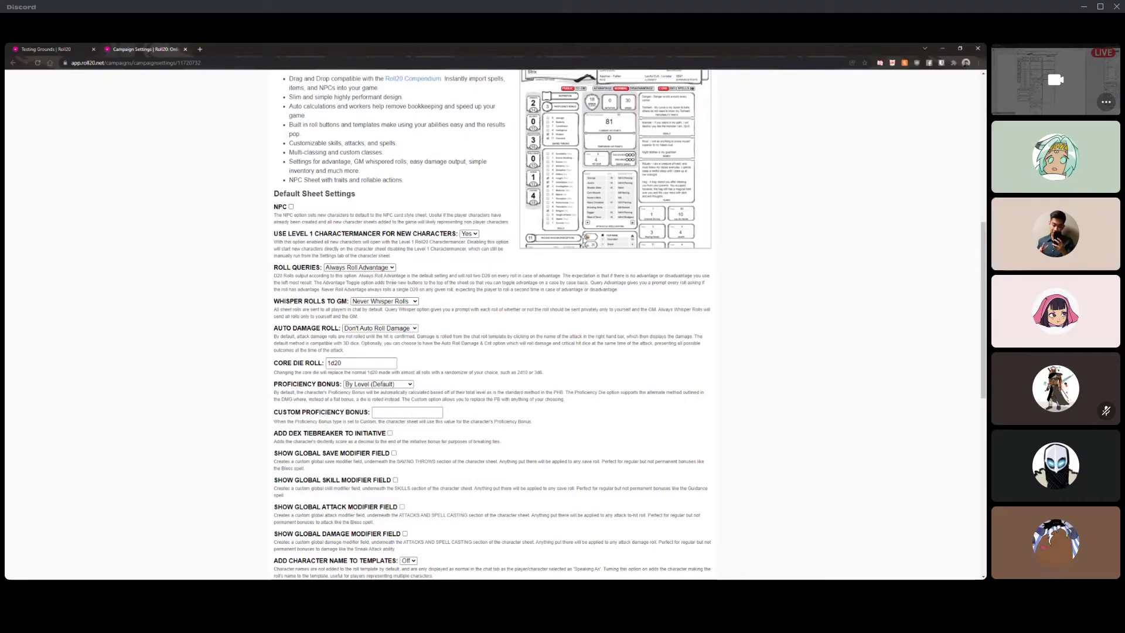
scroll(440, 303, "down", 2)
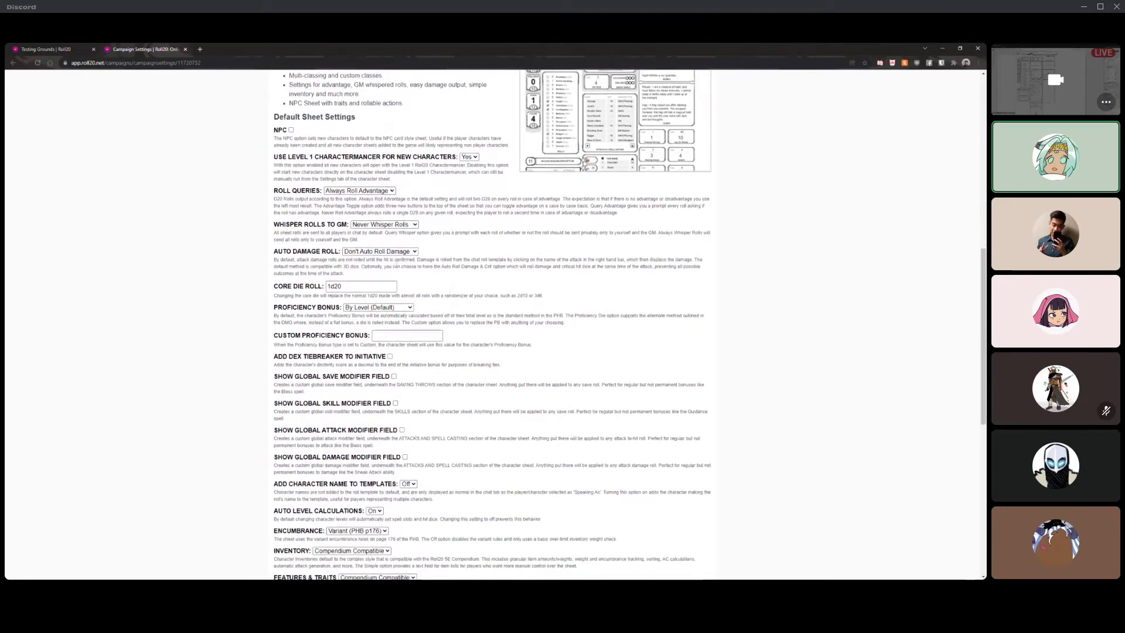
left_click(397, 252)
left_click(377, 266)
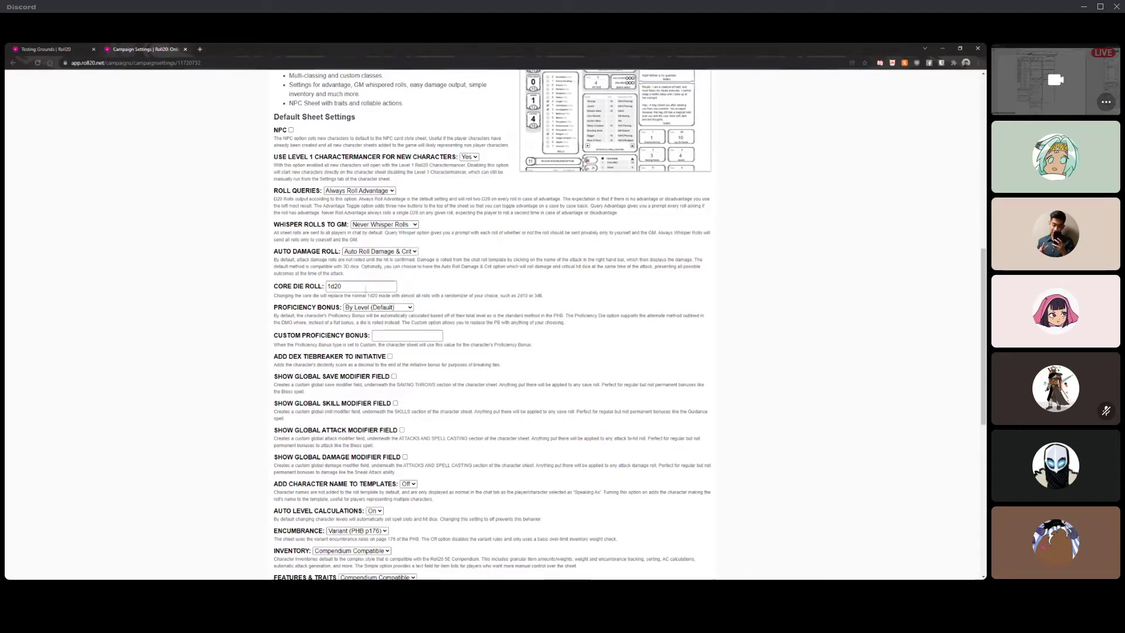
scroll(366, 288, "down", 5)
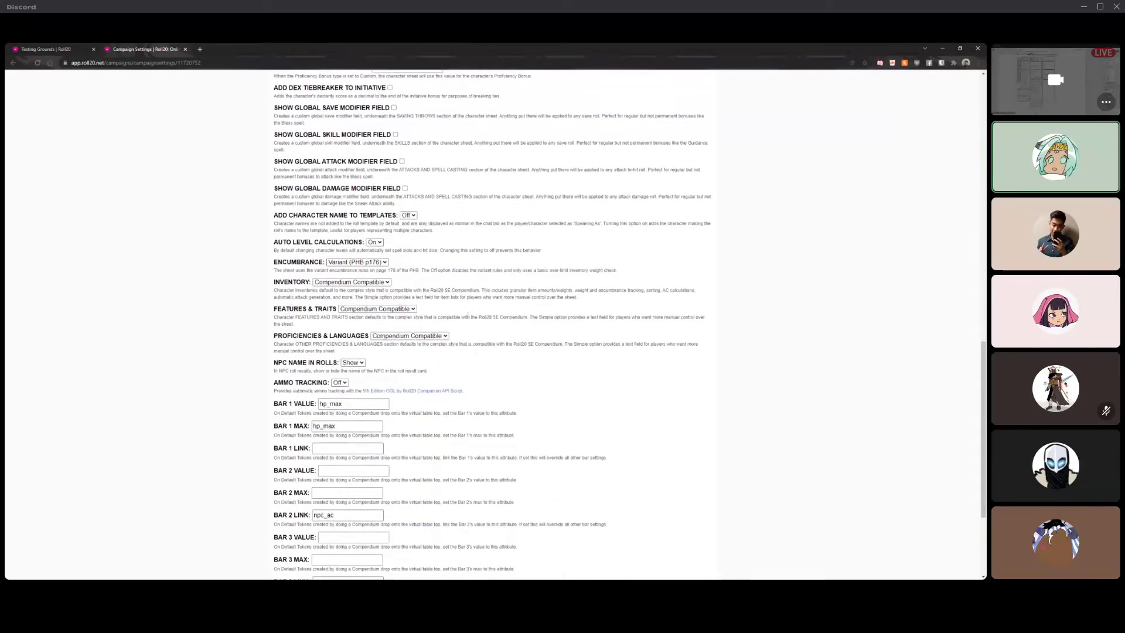
scroll(468, 314, "up", 1)
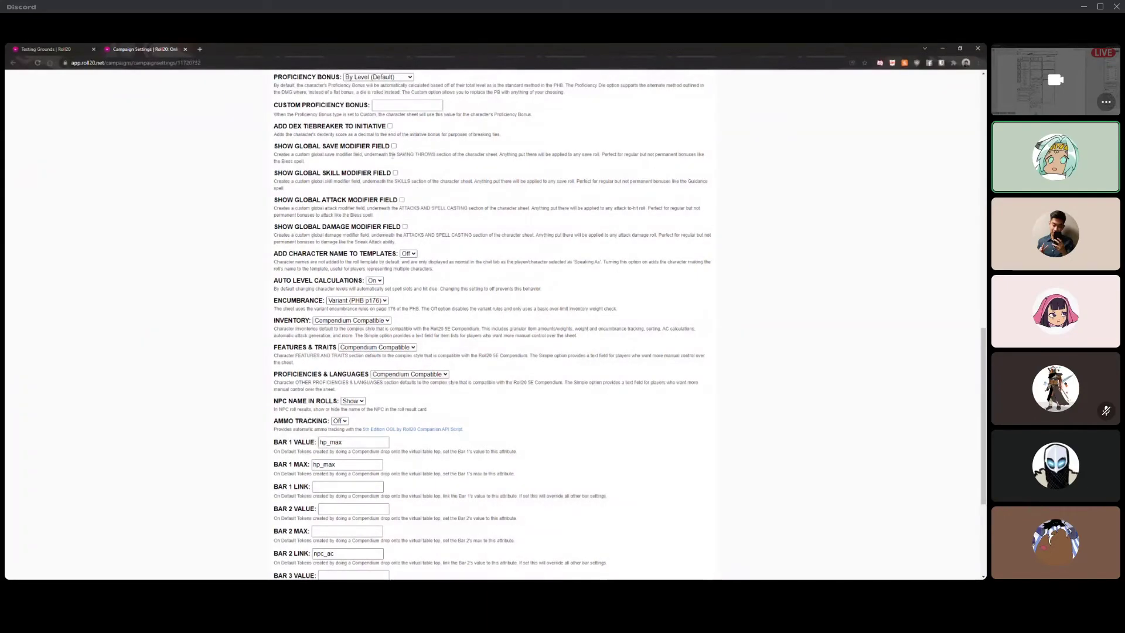
scroll(510, 315, "down", 2)
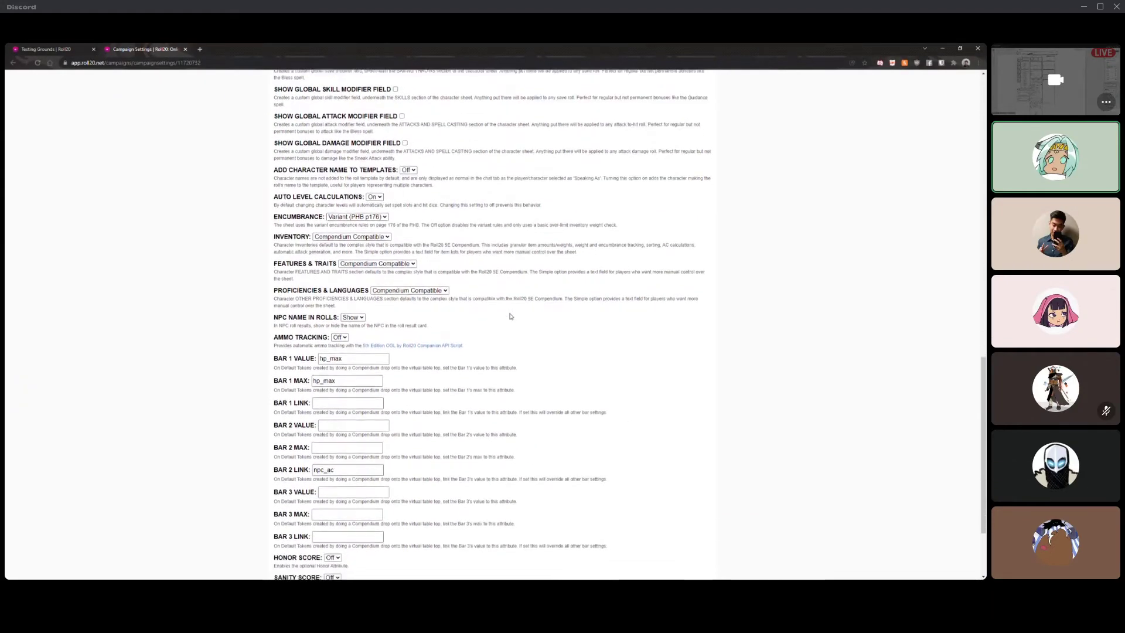
scroll(510, 315, "down", 3)
left_click(300, 498)
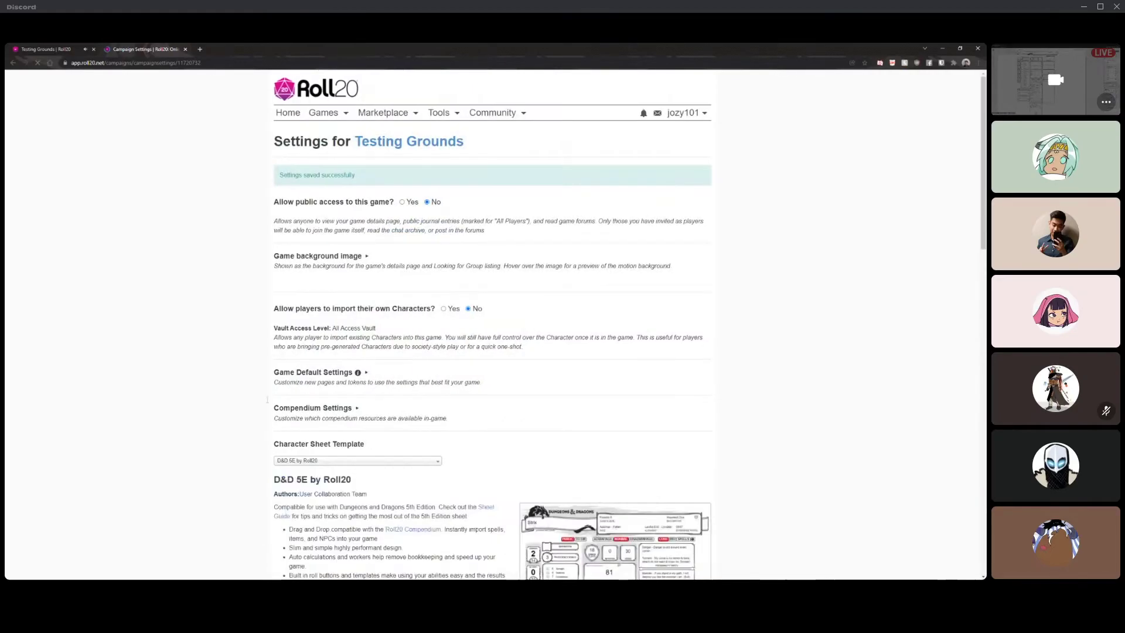
- Return to the running game, close the campaign settings page and roll the Assault Rifle attack
left_click(47, 49)
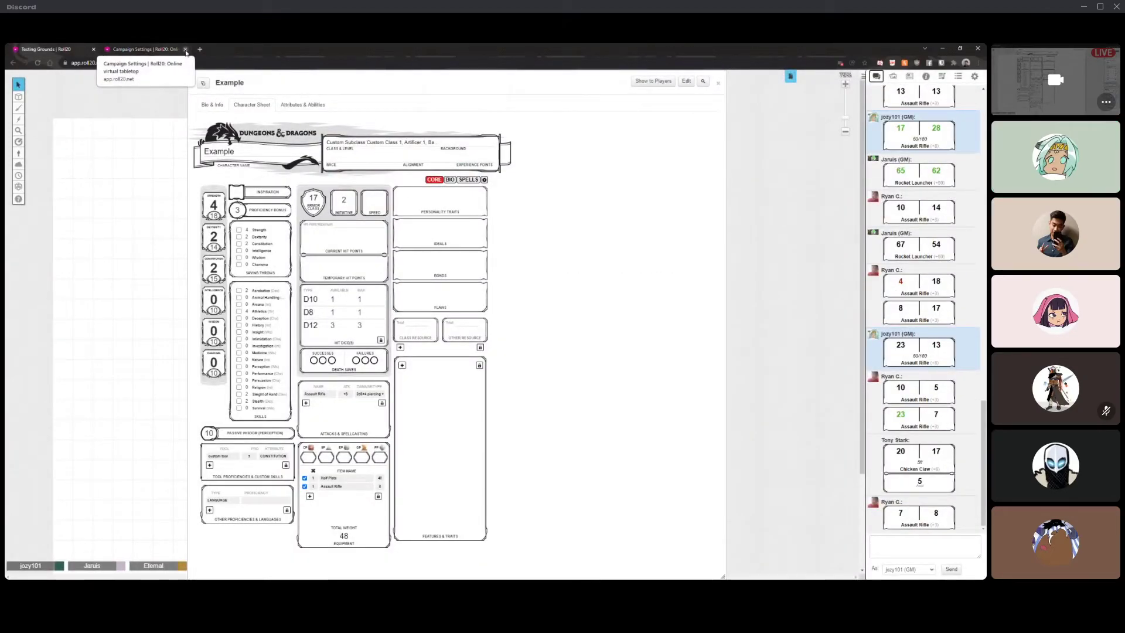
left_click(185, 50)
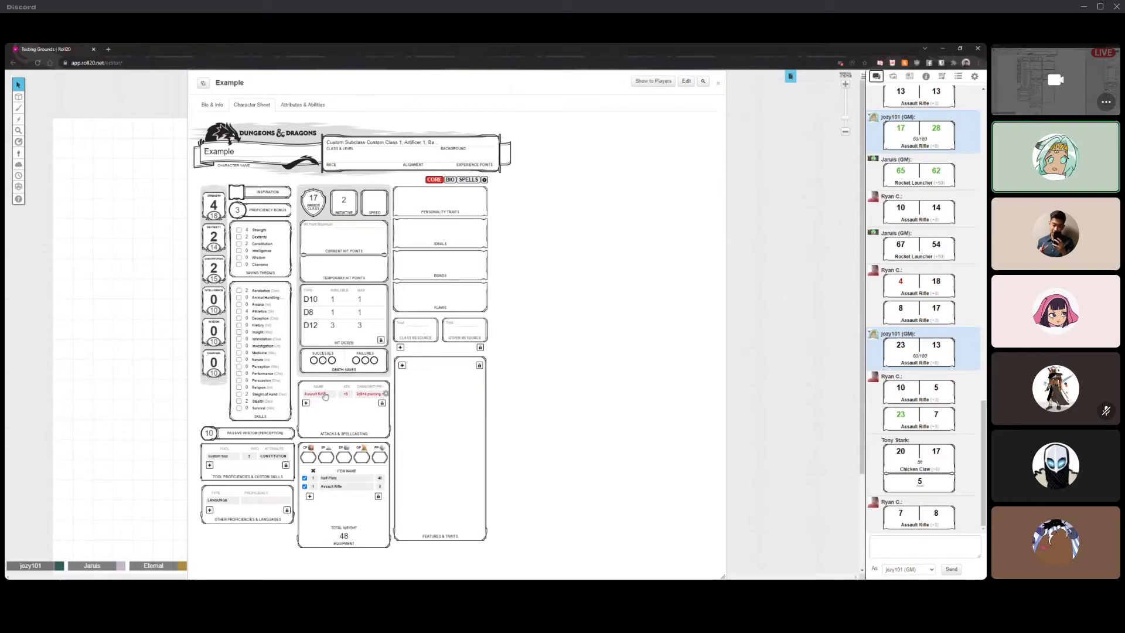
left_click(325, 396)
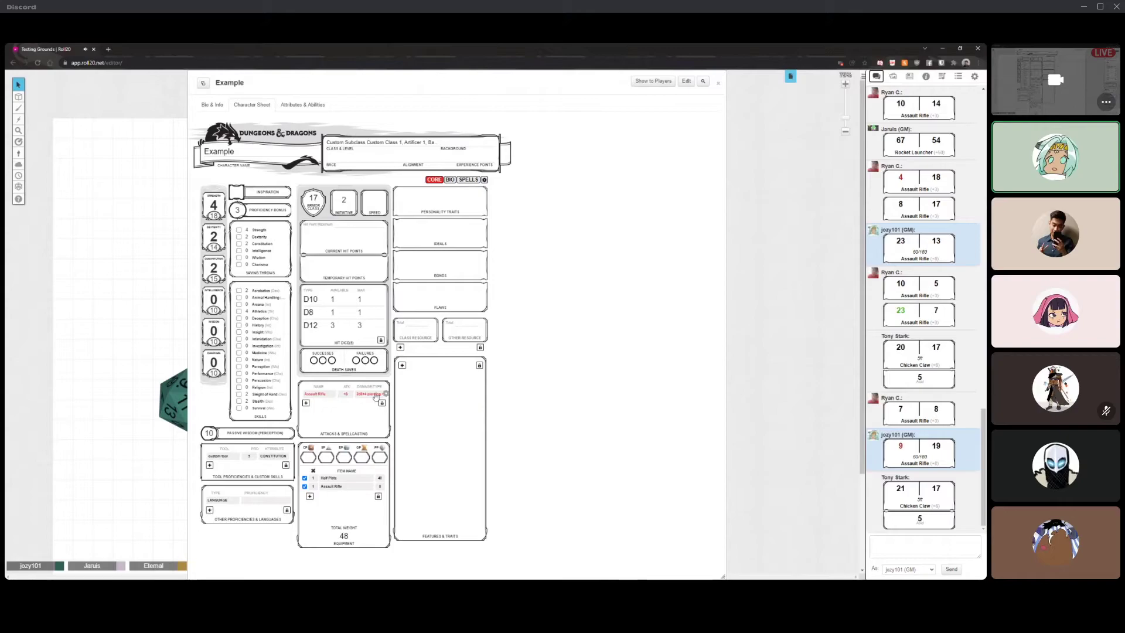
- Set the Example sheet's own Auto Damage Roll option to Auto Roll Damage & Crit and return to its core page
left_click(484, 180)
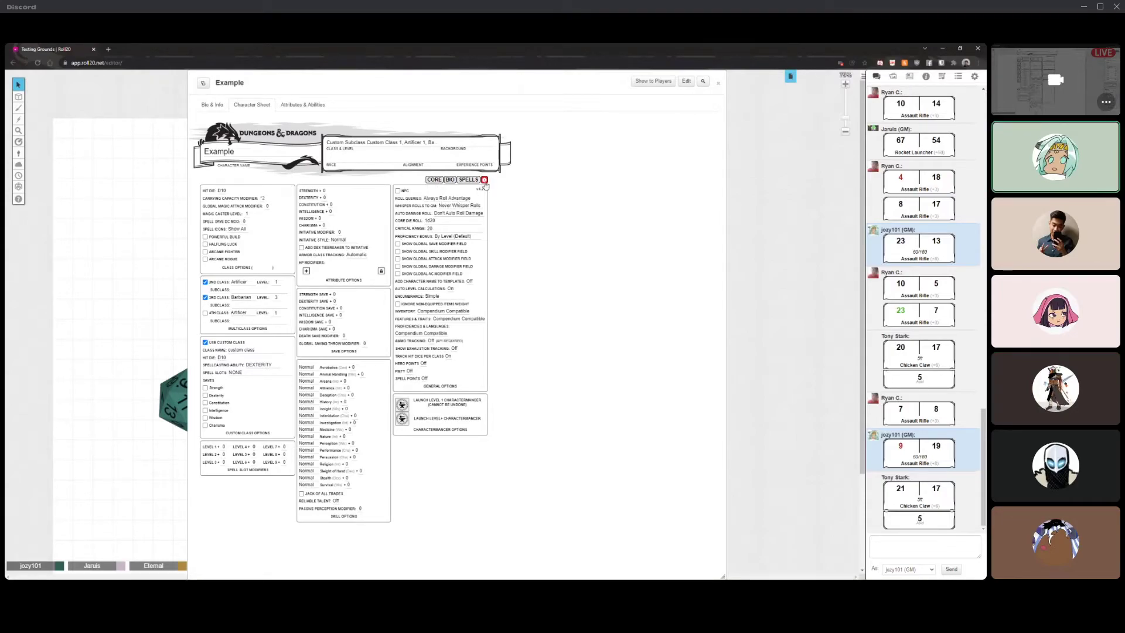
left_click(438, 214)
left_click(454, 225)
left_click(433, 181)
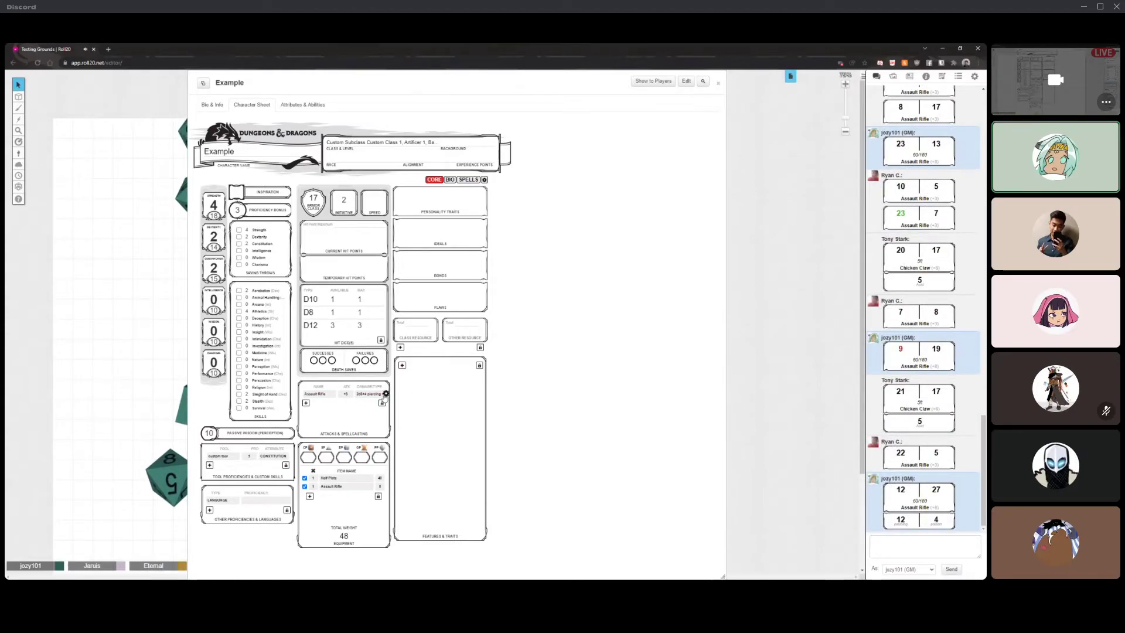
- Open the Assault Rifle attack's settings and review its damage entries
left_click(386, 394)
scroll(557, 368, "down", 1)
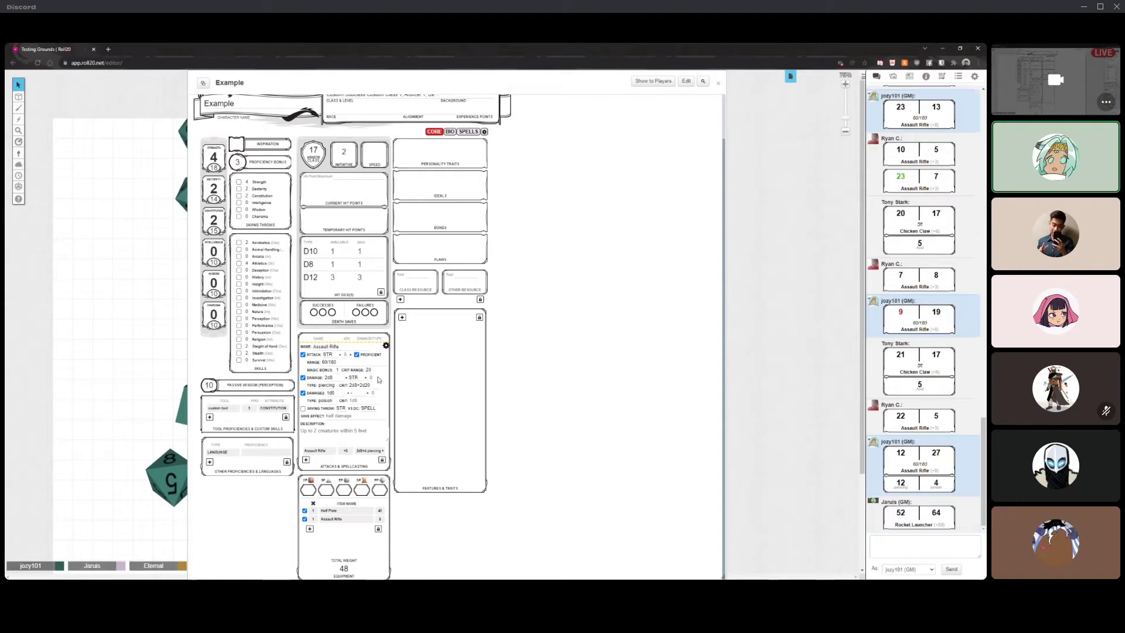
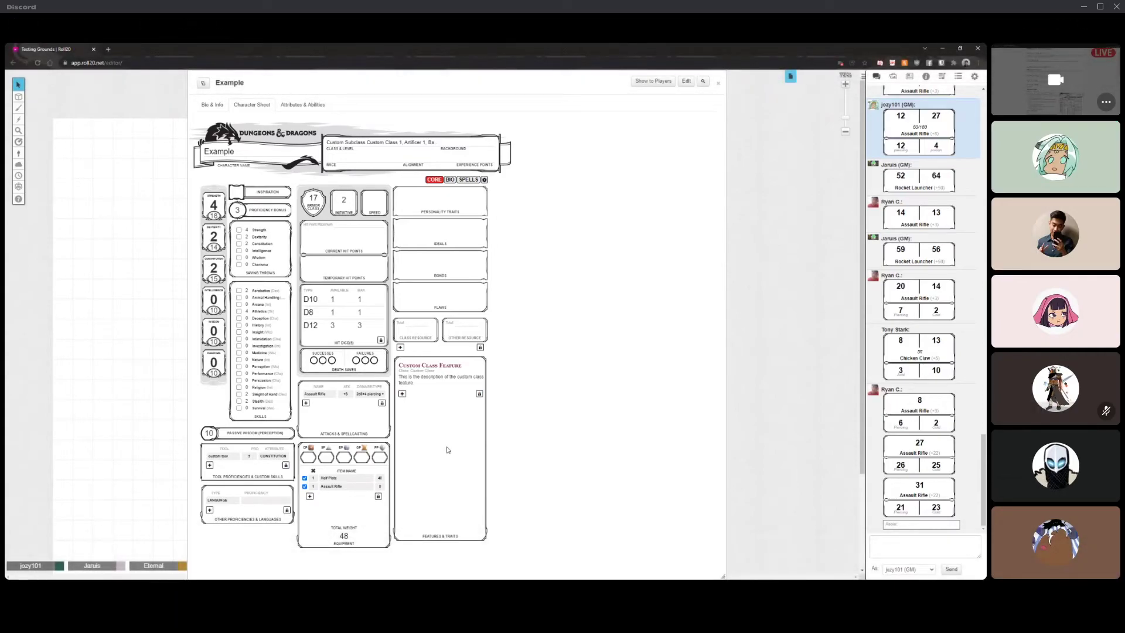
- Collapse the Custom Class Feature's description, share the feature in the chat and expand the description again
left_click(450, 366)
left_click(470, 362)
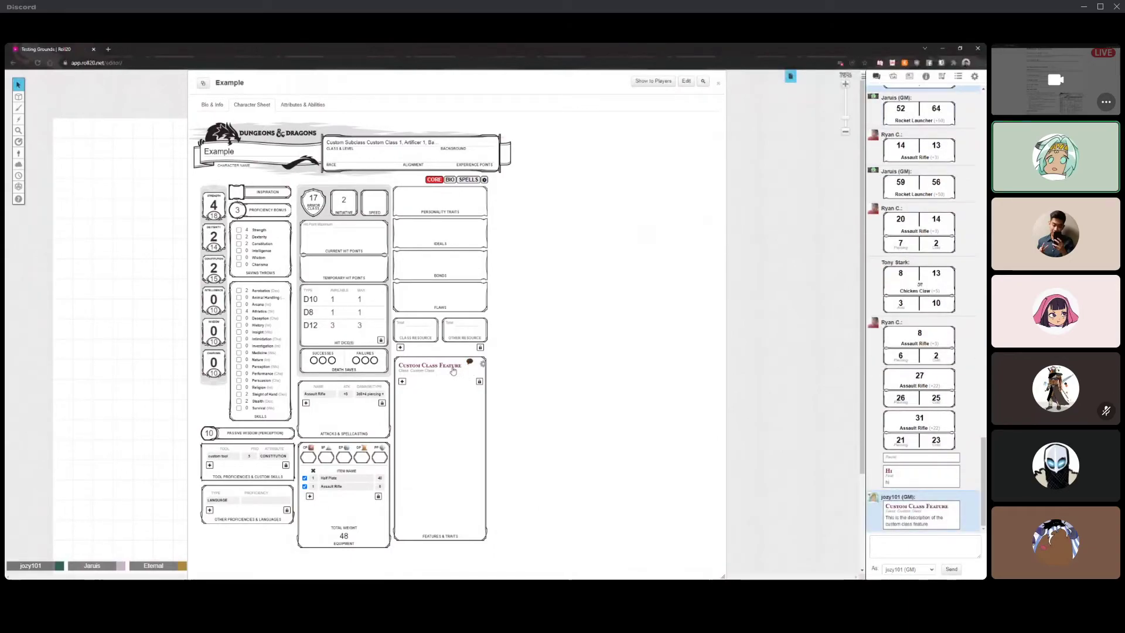
left_click(447, 366)
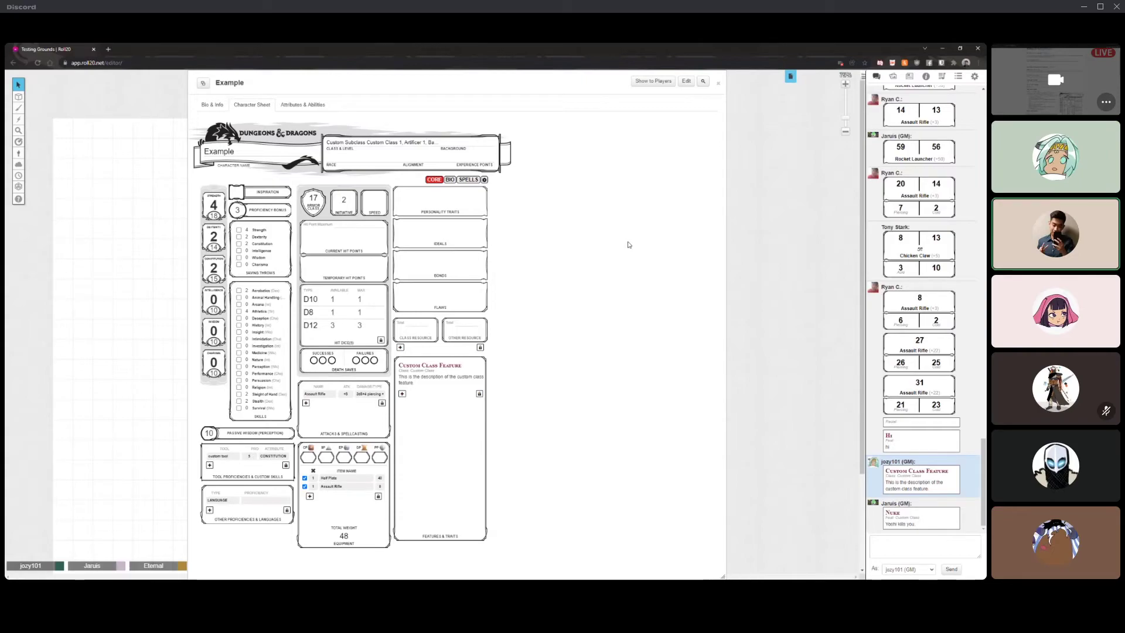
- Add a features and traits entry named Custom Feat, with Feat as both its source and source type
left_click(403, 394)
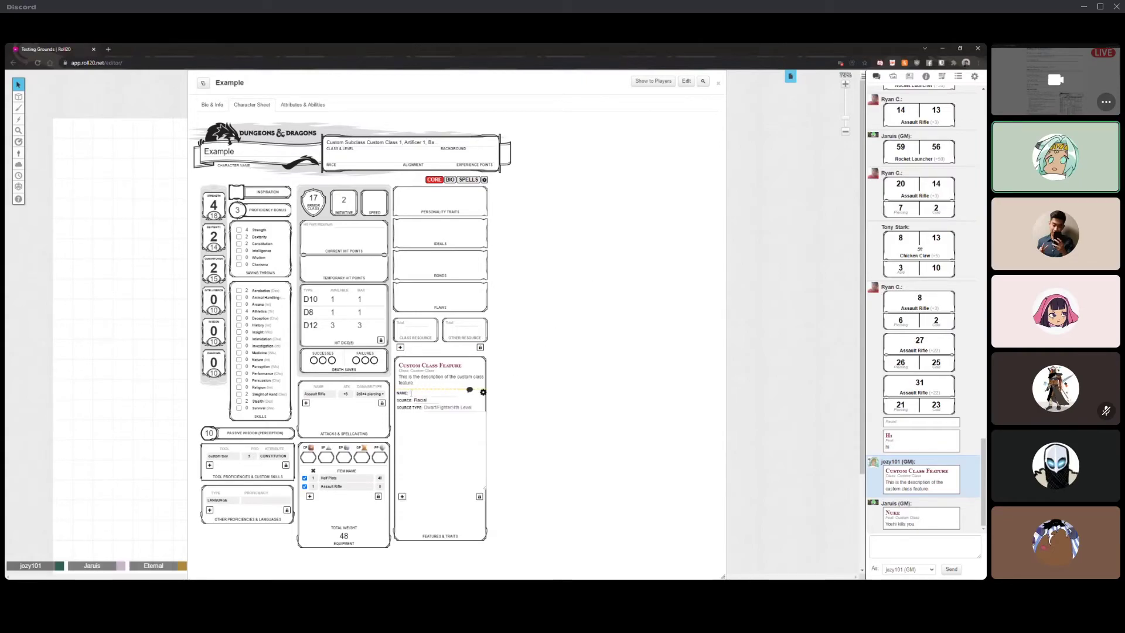
type("Custom Feat")
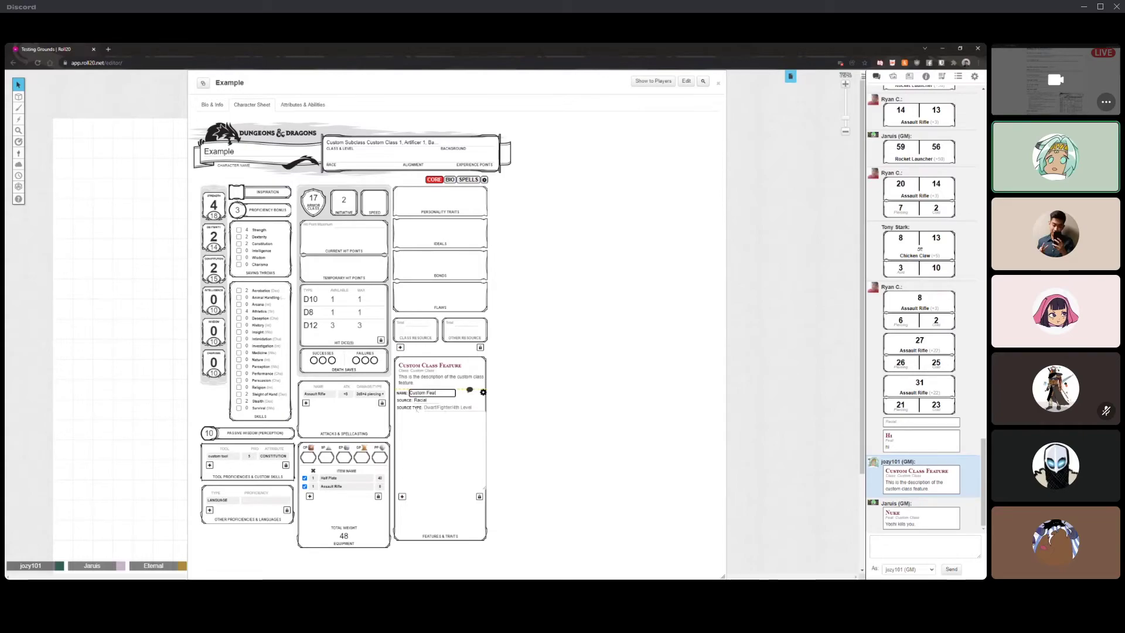
left_click(425, 400)
left_click(431, 418)
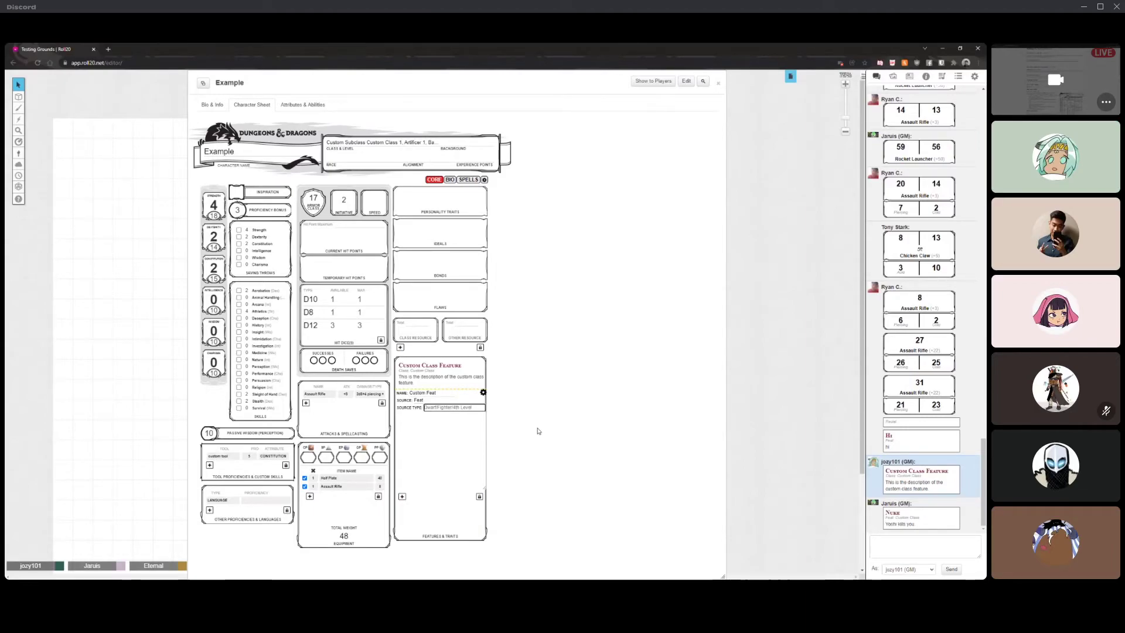
type("Feat")
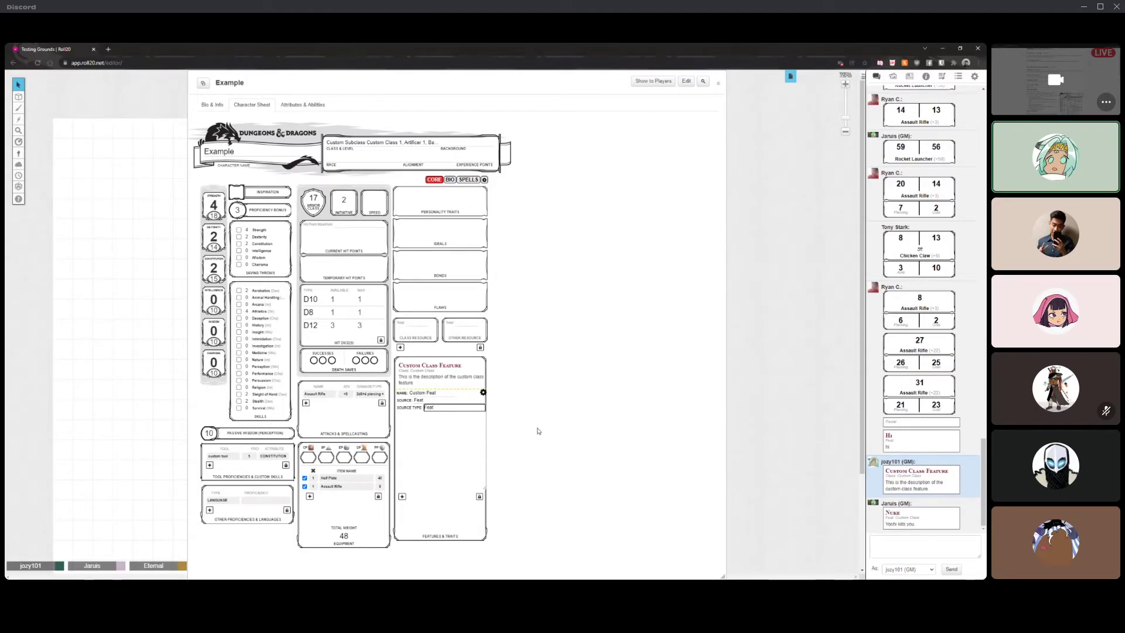
- Describe the Custom Feat as "This is the custom feat descriptions" and close its editor
left_click(443, 427)
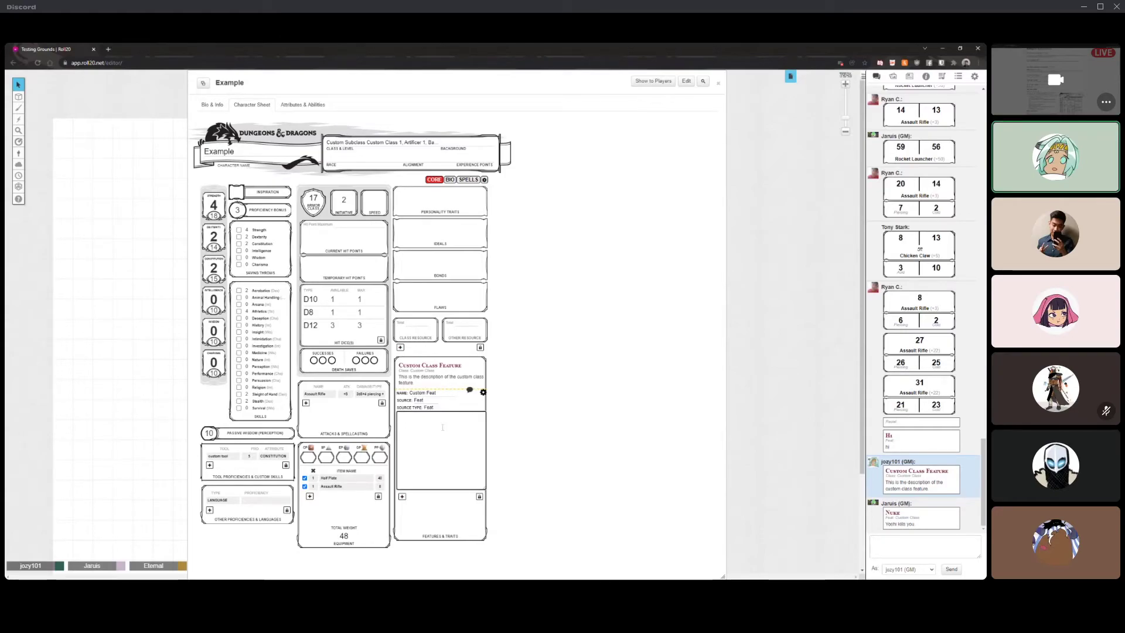
type("This is the custom feat descrip")
left_click(483, 392)
left_click(482, 393)
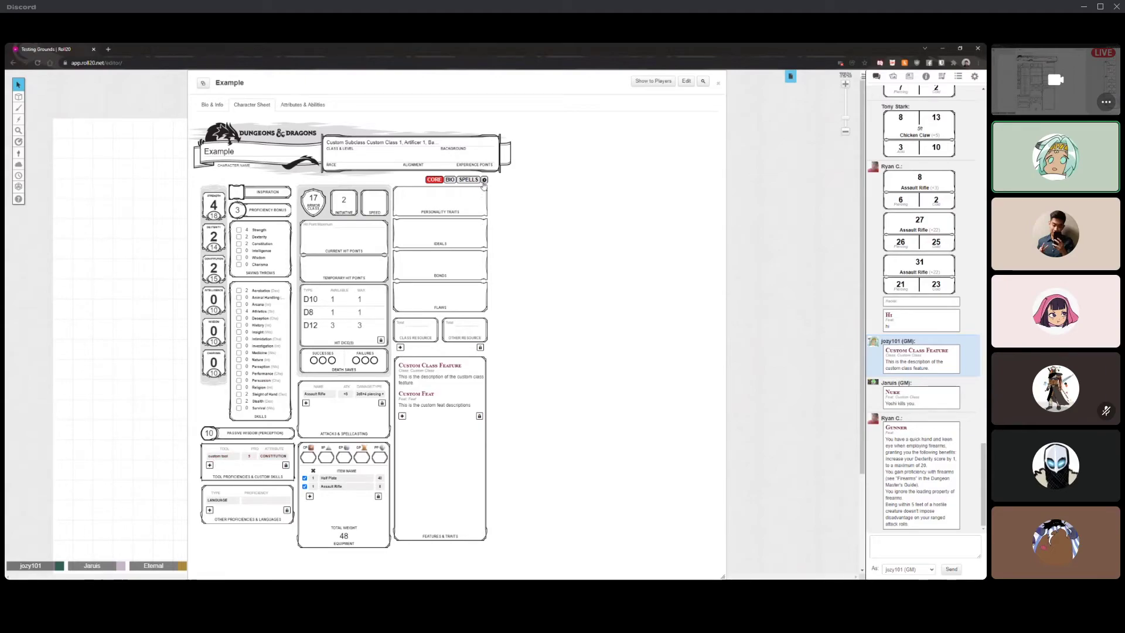
- Enable the global save, skill, attack, damage and AC modifier fields in the sheet's general options and return to the core page
left_click(484, 180)
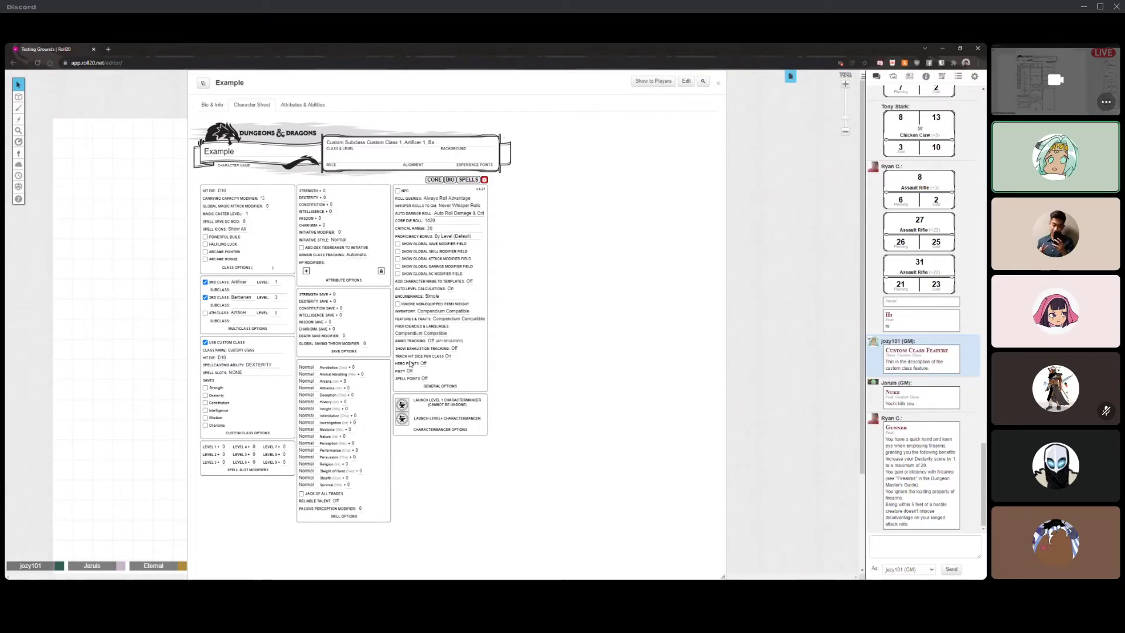
left_click(433, 180)
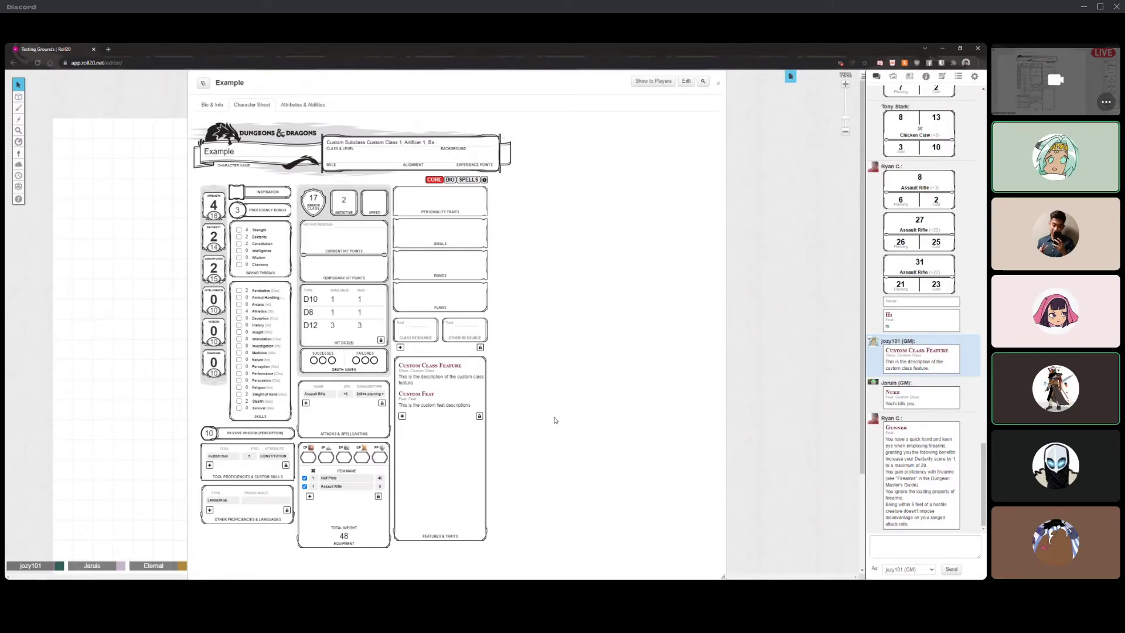
left_click(484, 180)
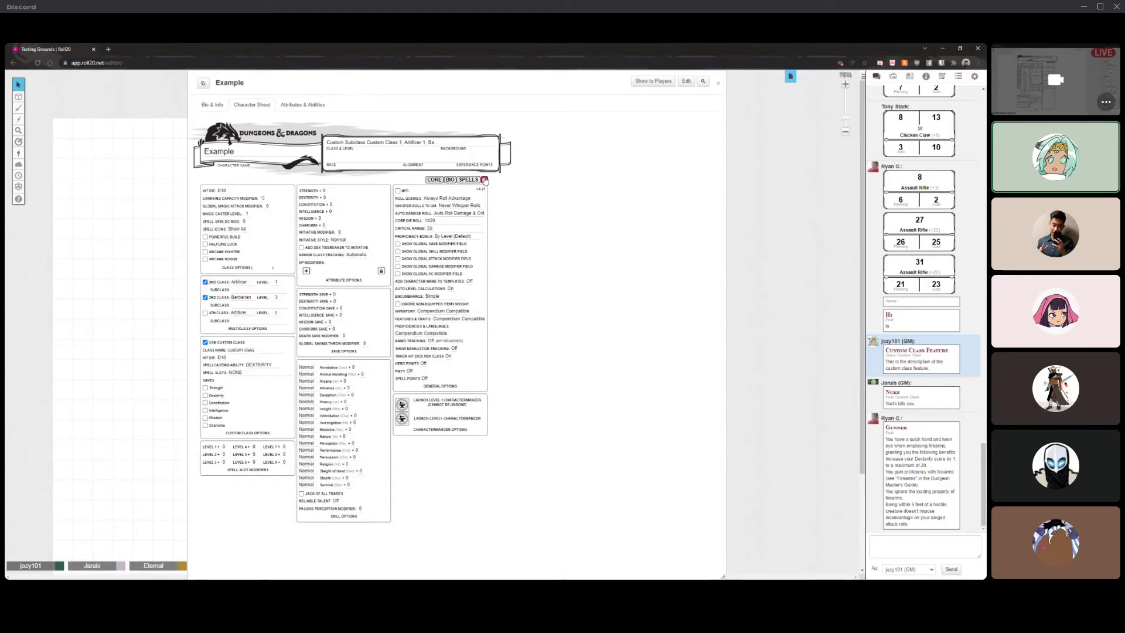
left_click(398, 243)
left_click(398, 252)
left_click(398, 258)
left_click(397, 273)
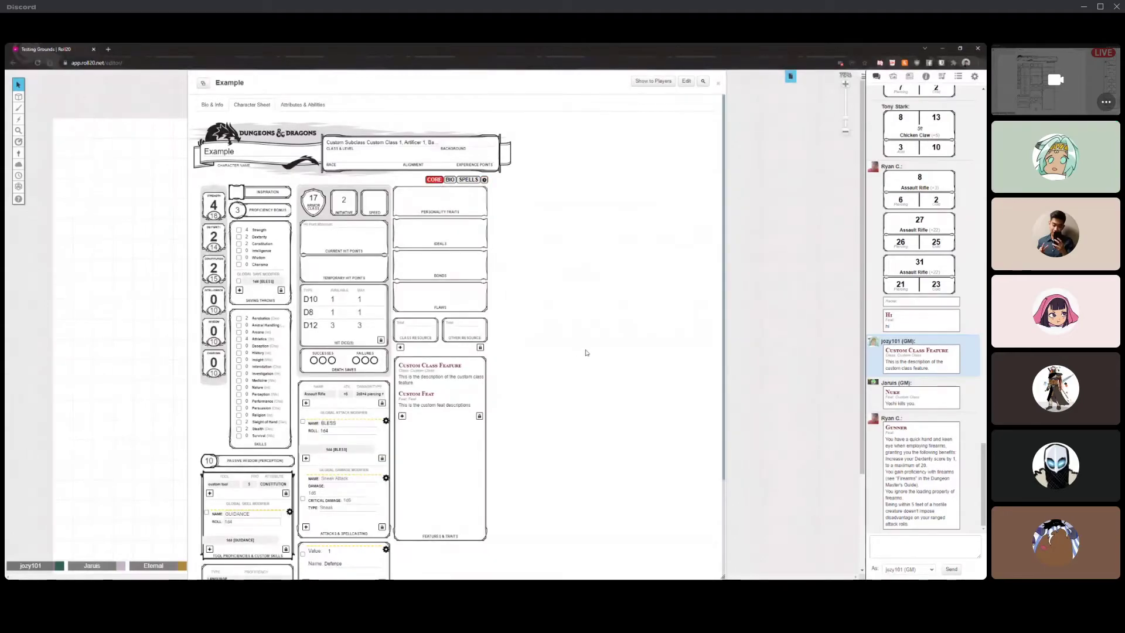
- Collapse the editors of the global attack, damage, AC and skill modifiers on the core page
scroll(579, 354, "down", 1)
scroll(575, 359, "down", 1)
left_click(385, 344)
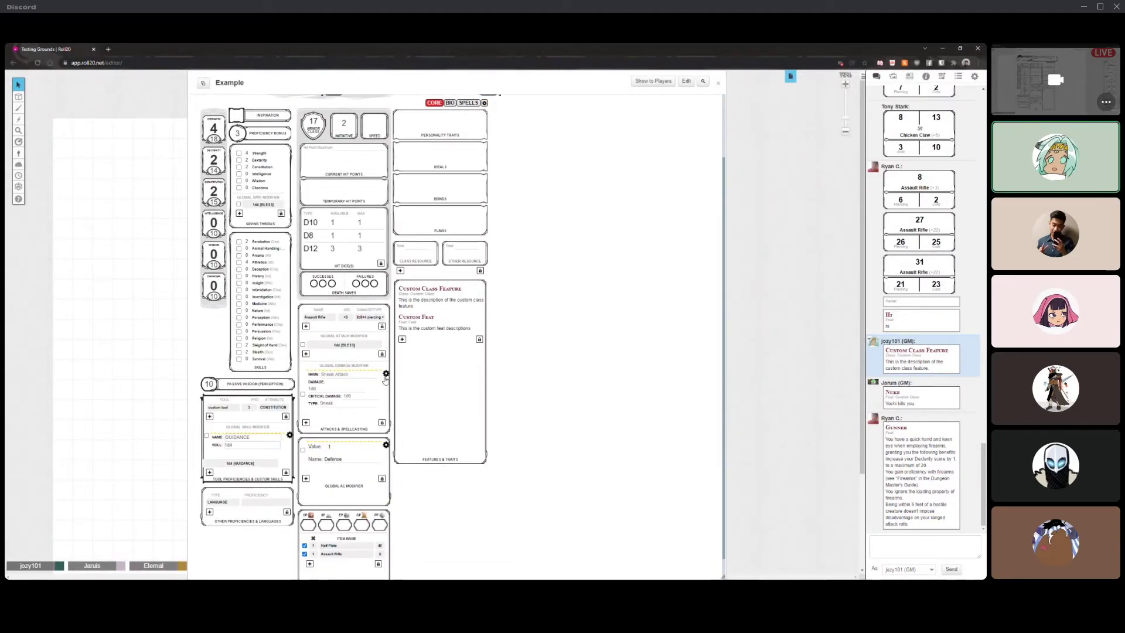
left_click(386, 373)
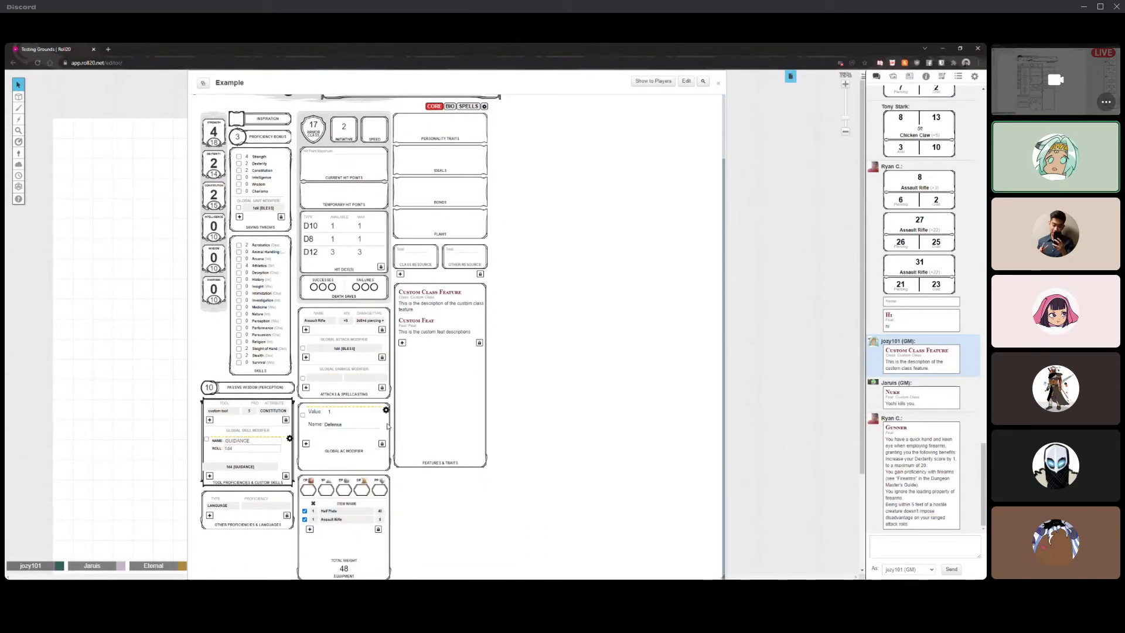
left_click(385, 410)
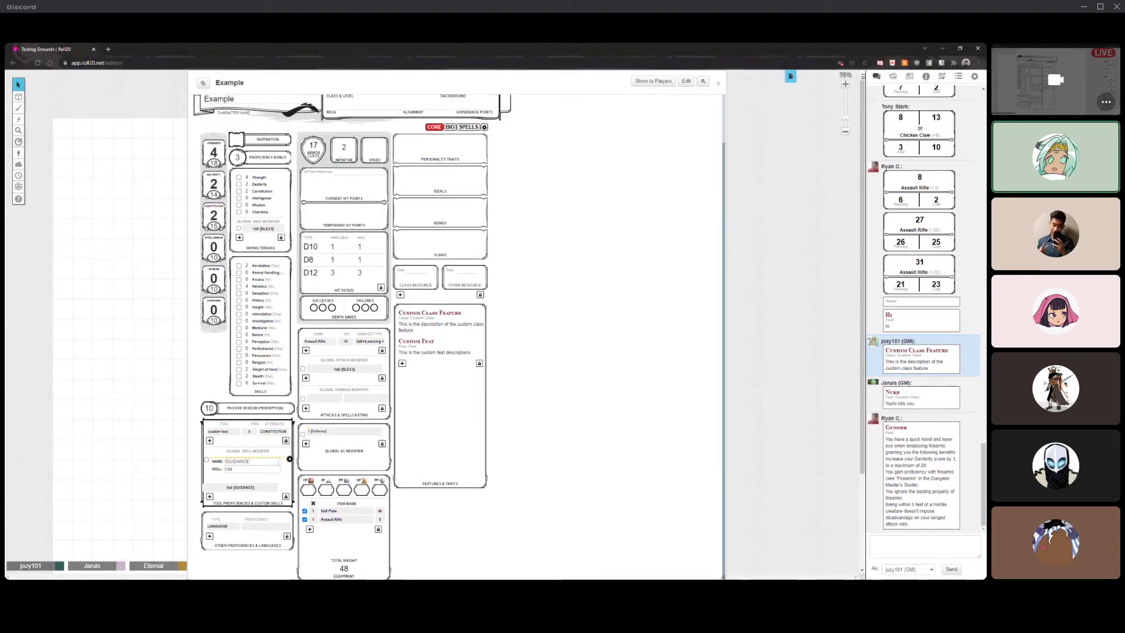
left_click(289, 459)
scroll(604, 390, "up", 1)
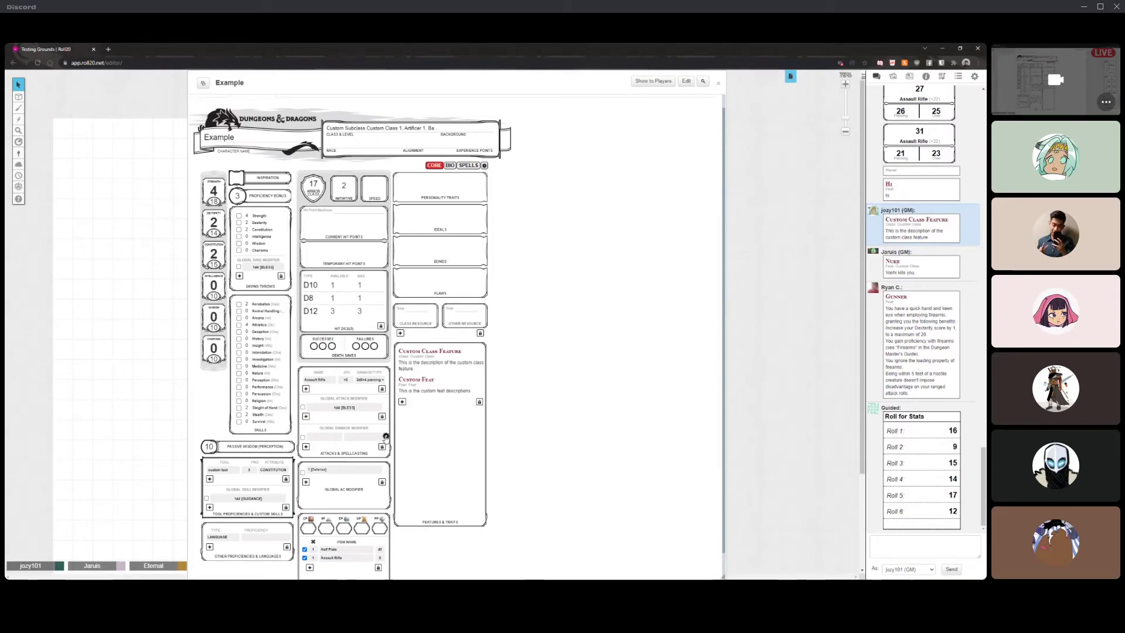
- Name the global damage modifier "Bonus damage to undead", set its damage to 2 and its type to radiant, and close its editor
left_click(385, 437)
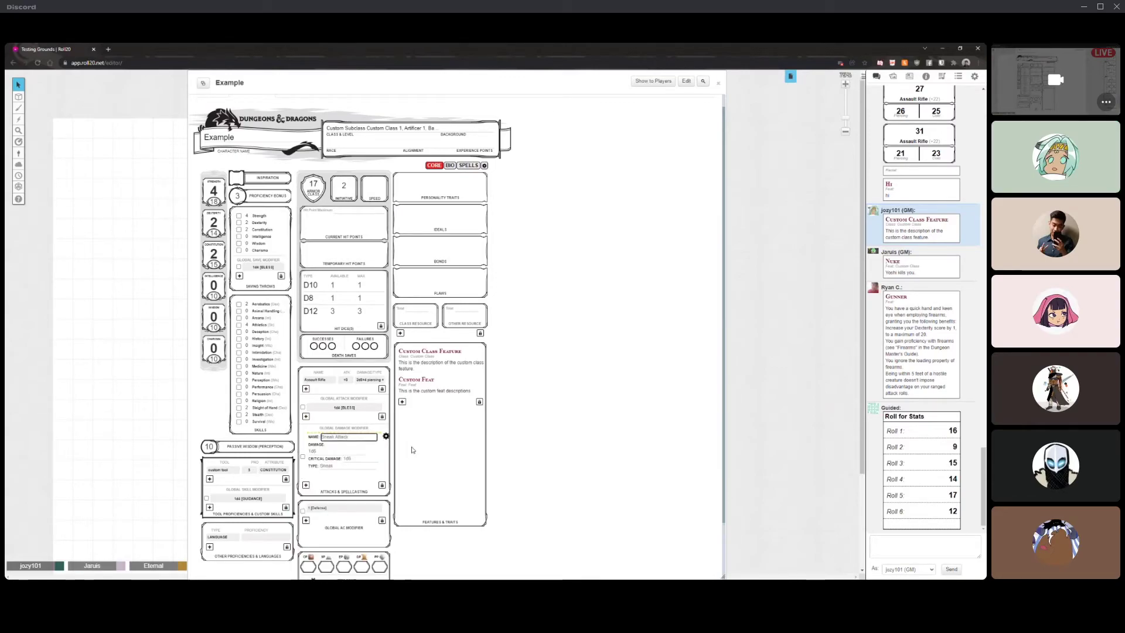
type("Bonus damage to undead")
key("Tab")
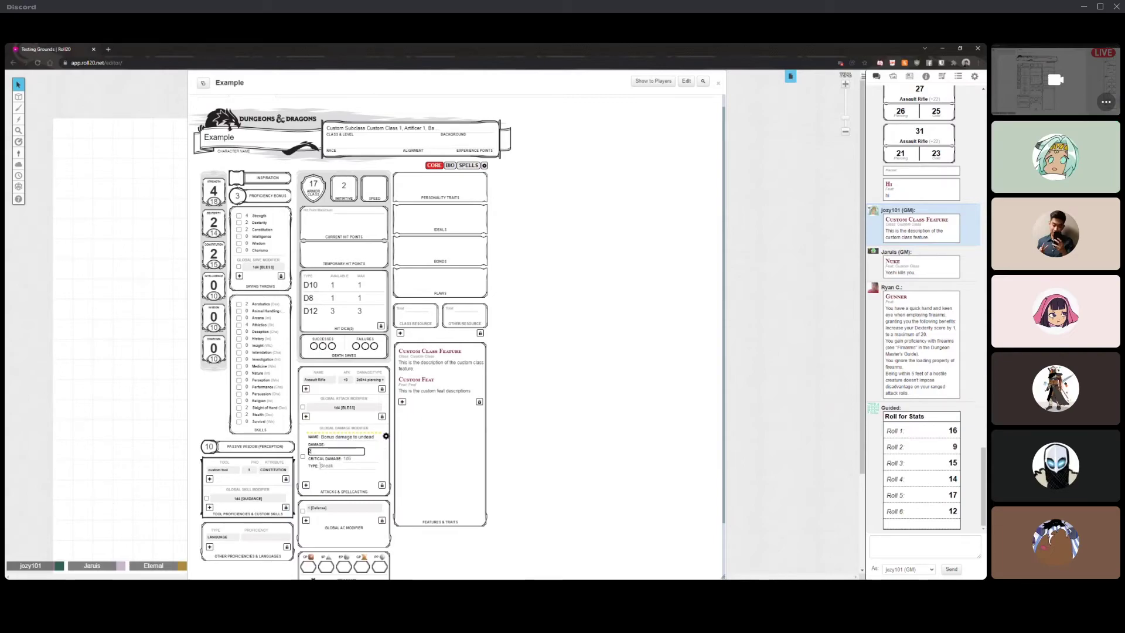
type("2")
key("Tab")
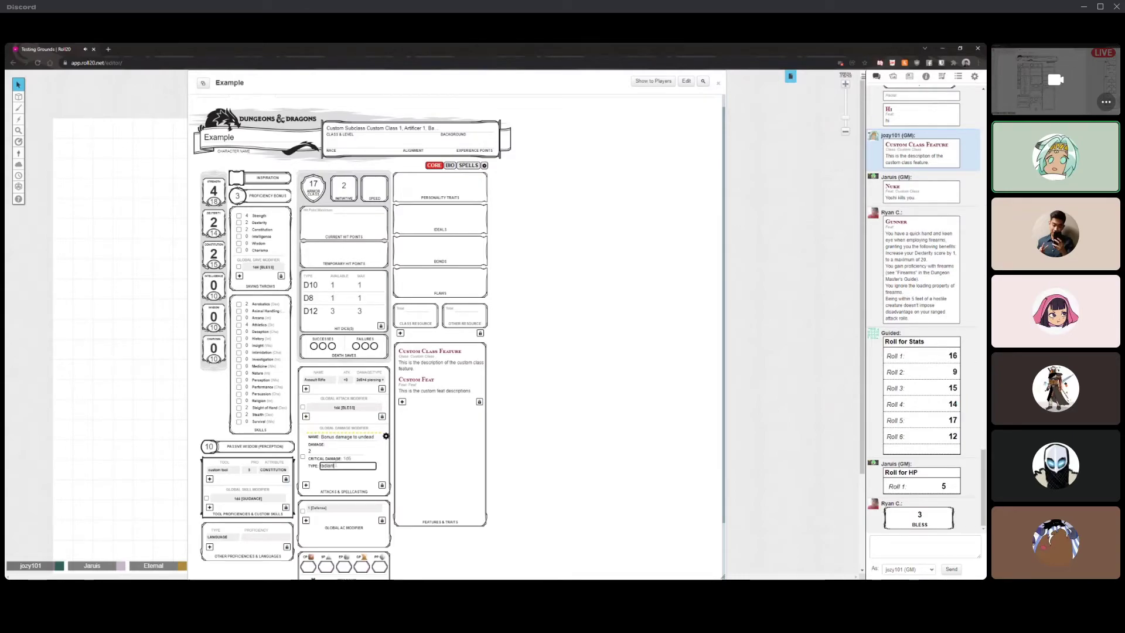
left_click(385, 436)
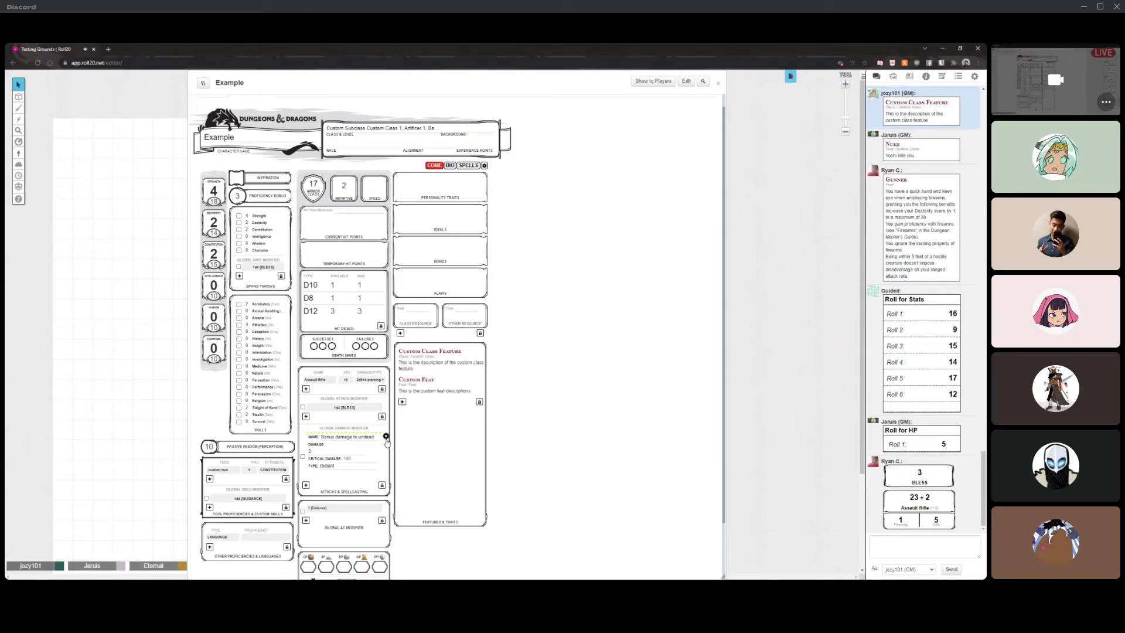
left_click(385, 436)
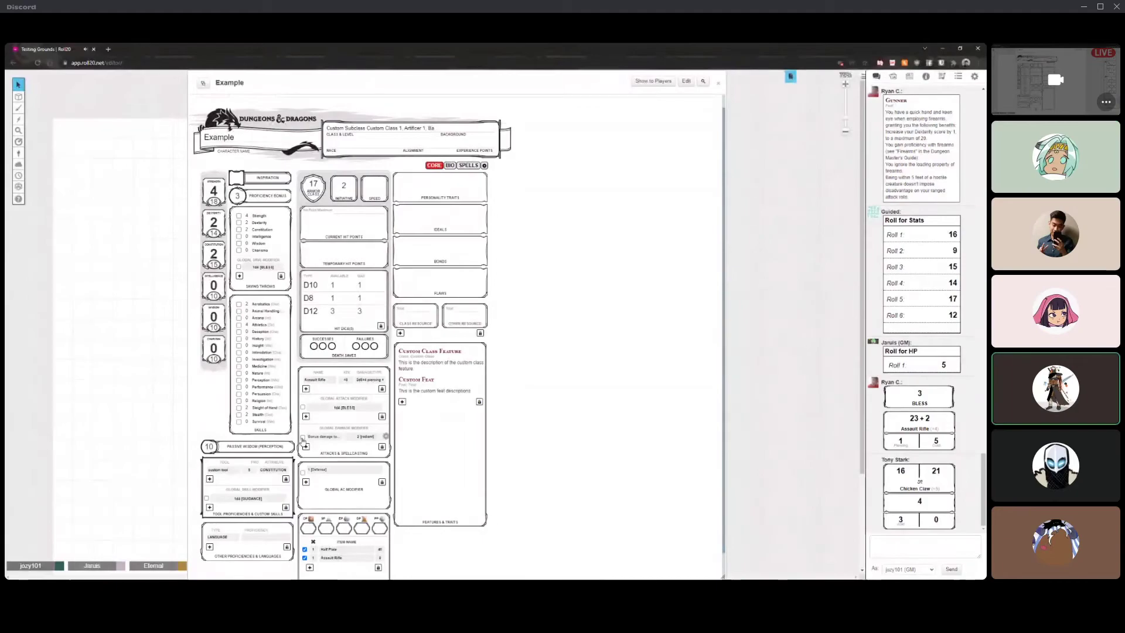
- Activate the undead bonus damage modifier, roll the Assault Rifle attack with it and reopen the modifier's settings
left_click(302, 437)
left_click(321, 382)
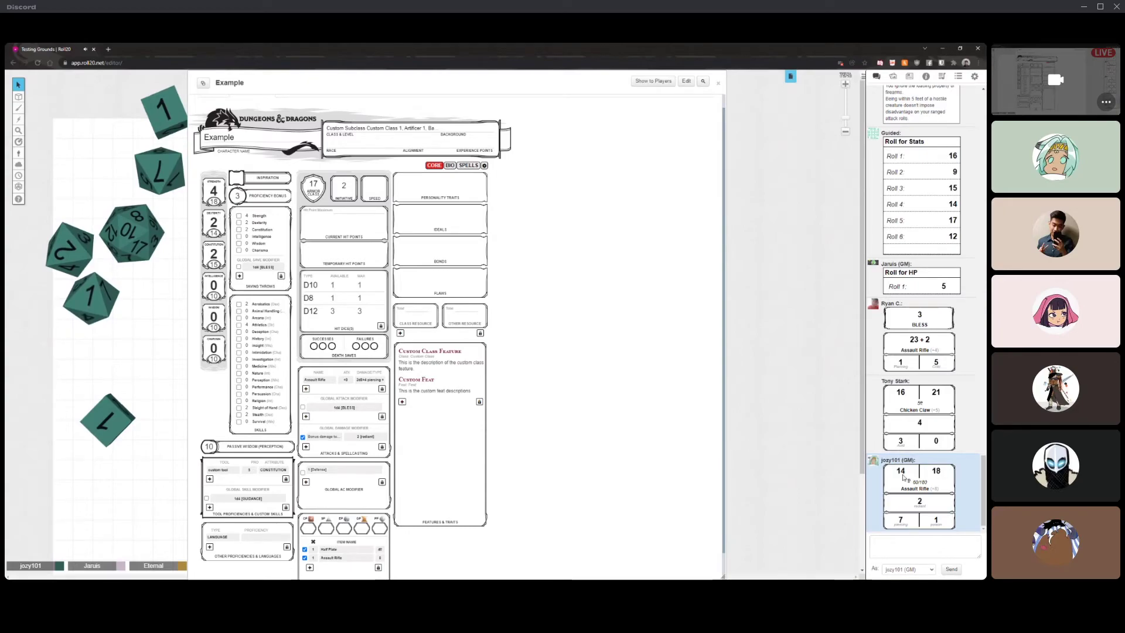
mouse_move(900, 473)
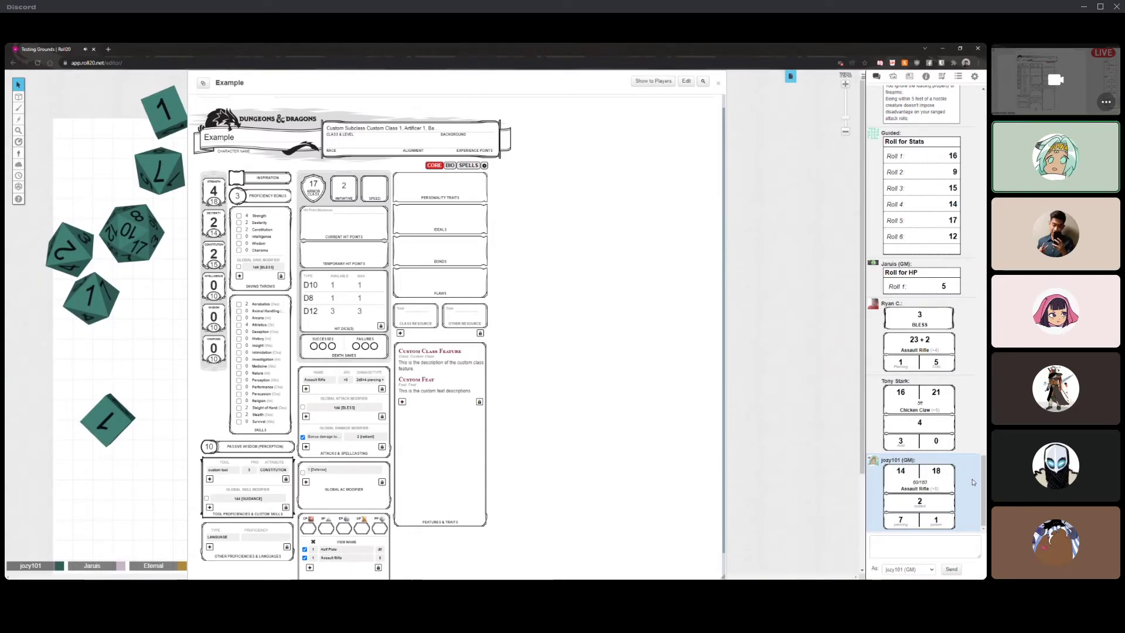
mouse_move(920, 502)
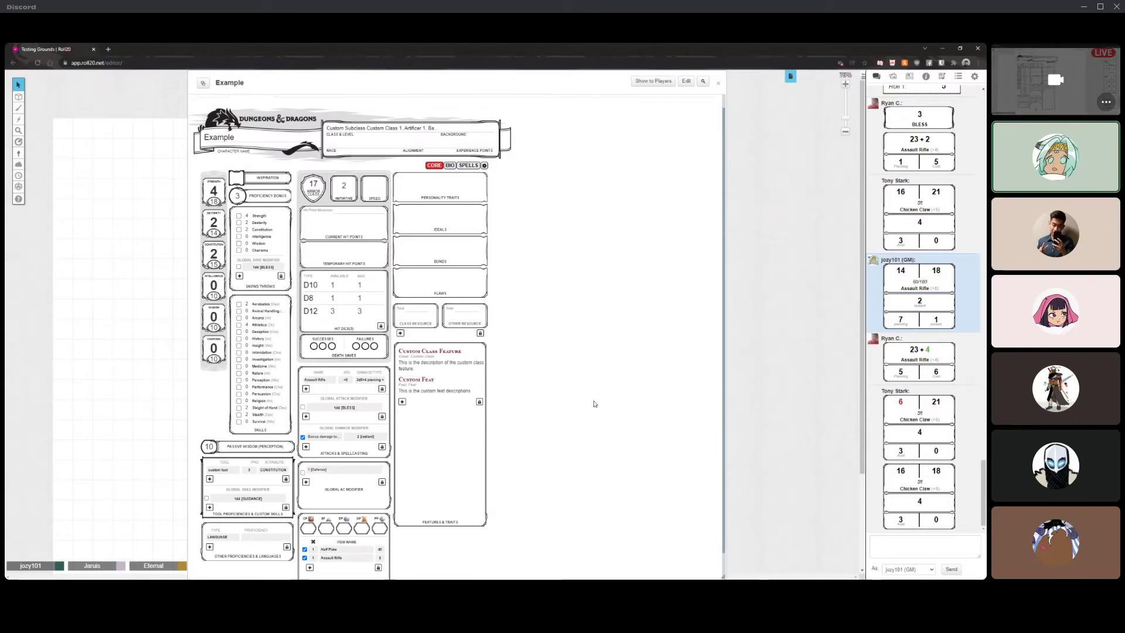
left_click(385, 437)
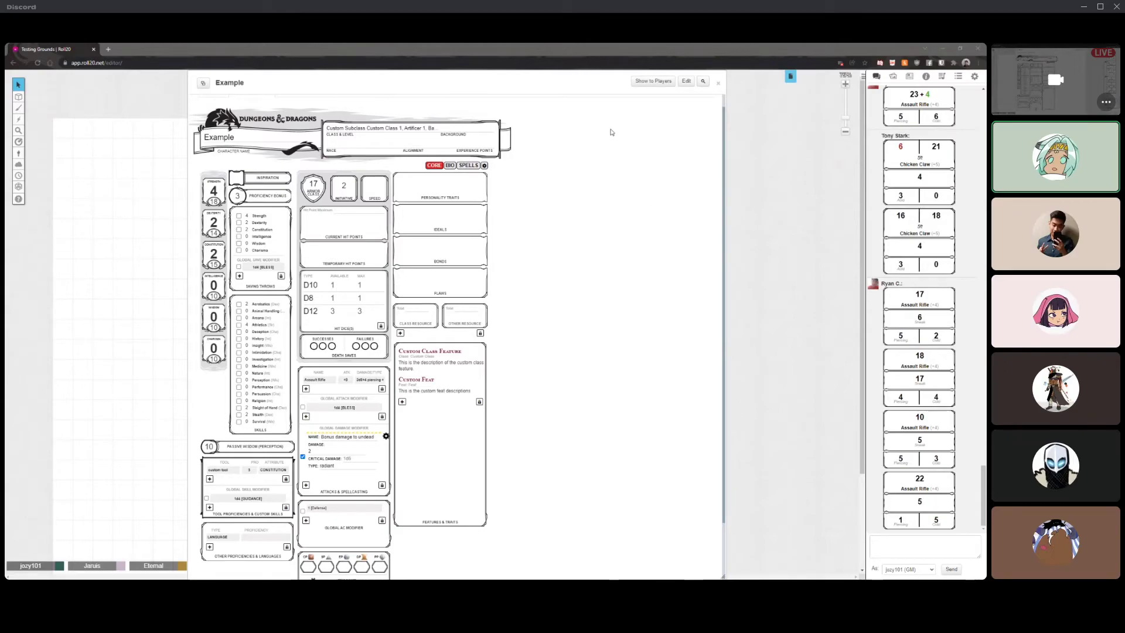
- Open the first yoshi character from the journal and show the attacks on its character sheet
left_click(909, 79)
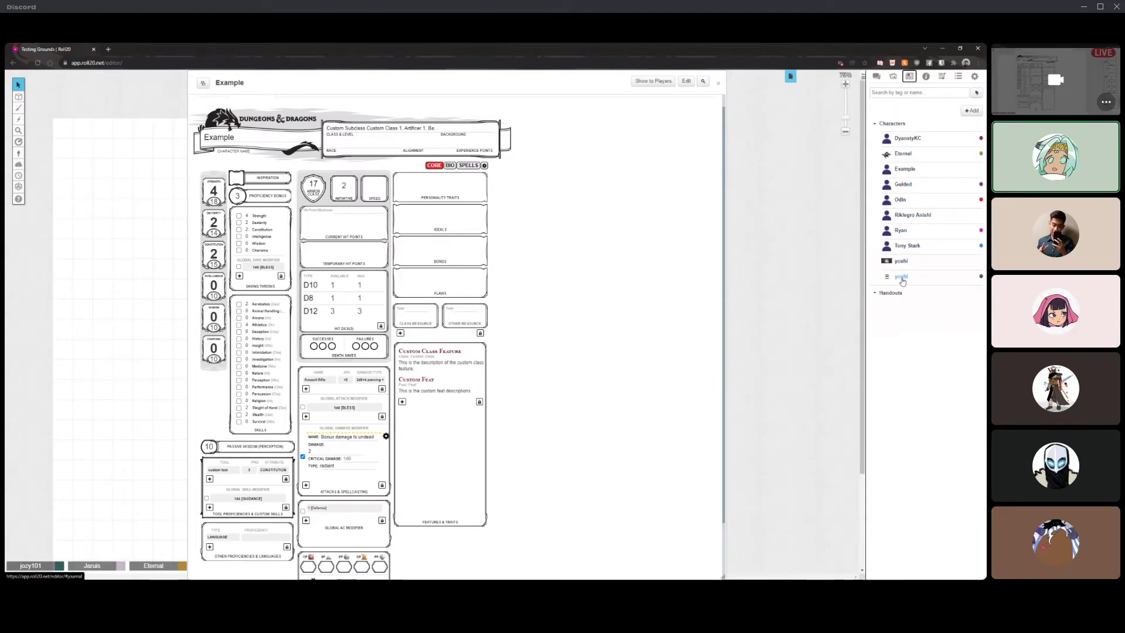
left_click(901, 262)
left_click(391, 116)
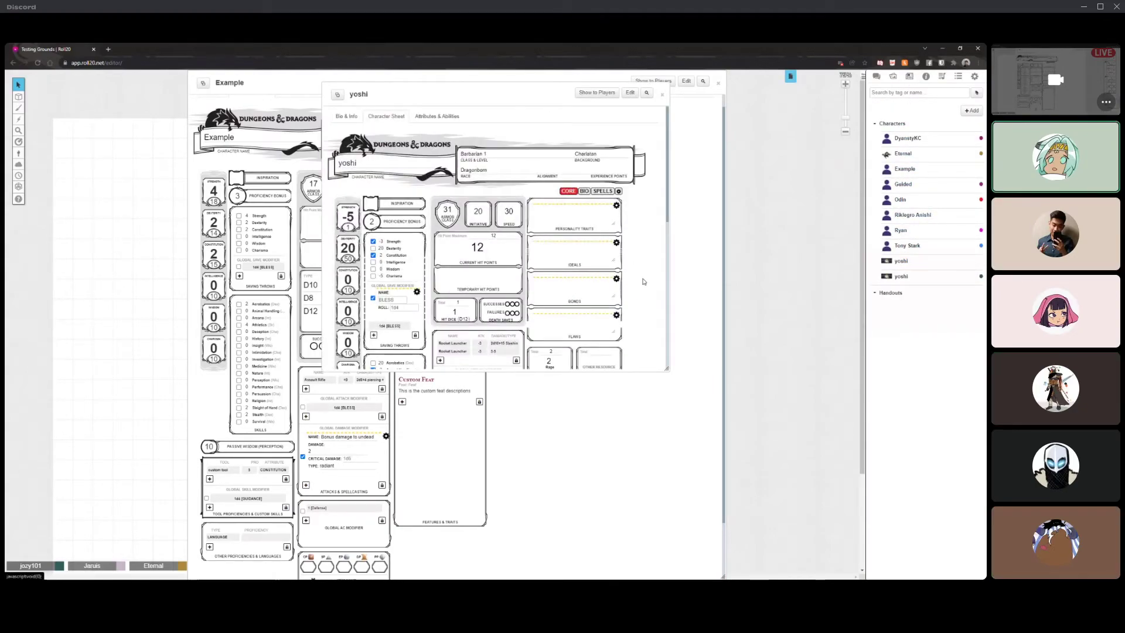
scroll(498, 234, "down", 3)
scroll(513, 196, "down", 2)
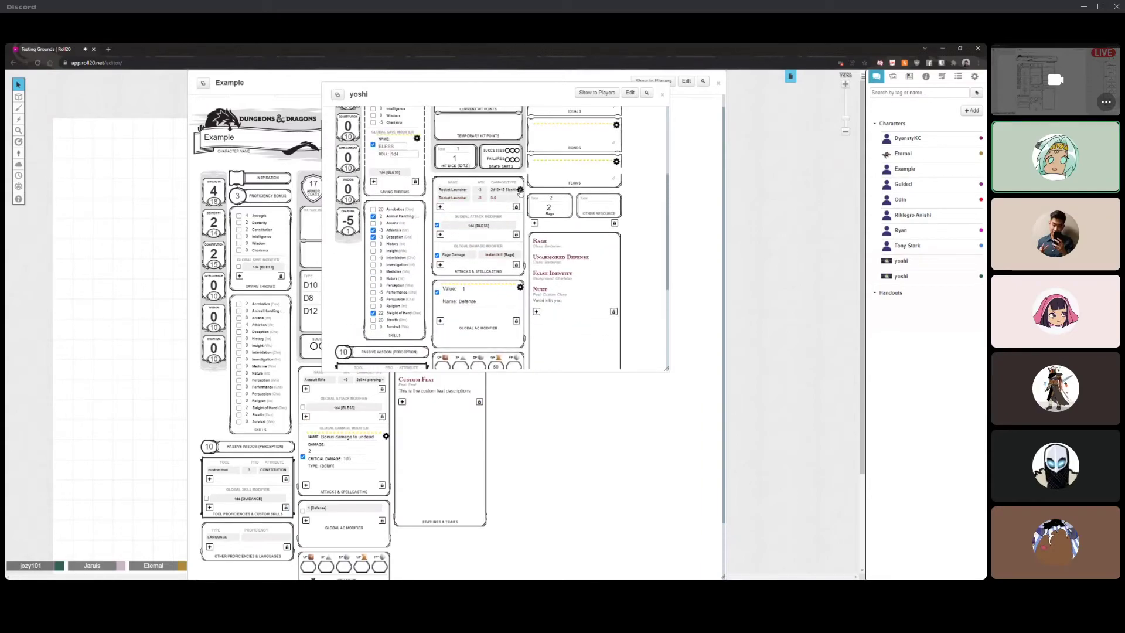
- View the first Rocket Launcher attack's settings, then try rolling the attack and check the chat
left_click(520, 189)
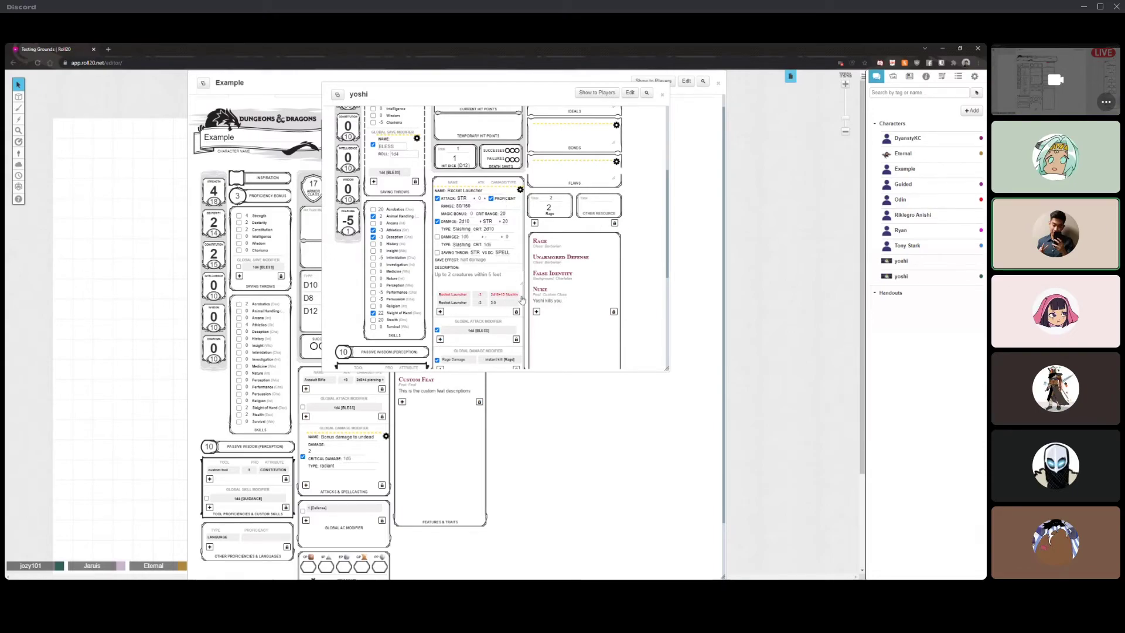
left_click(519, 190)
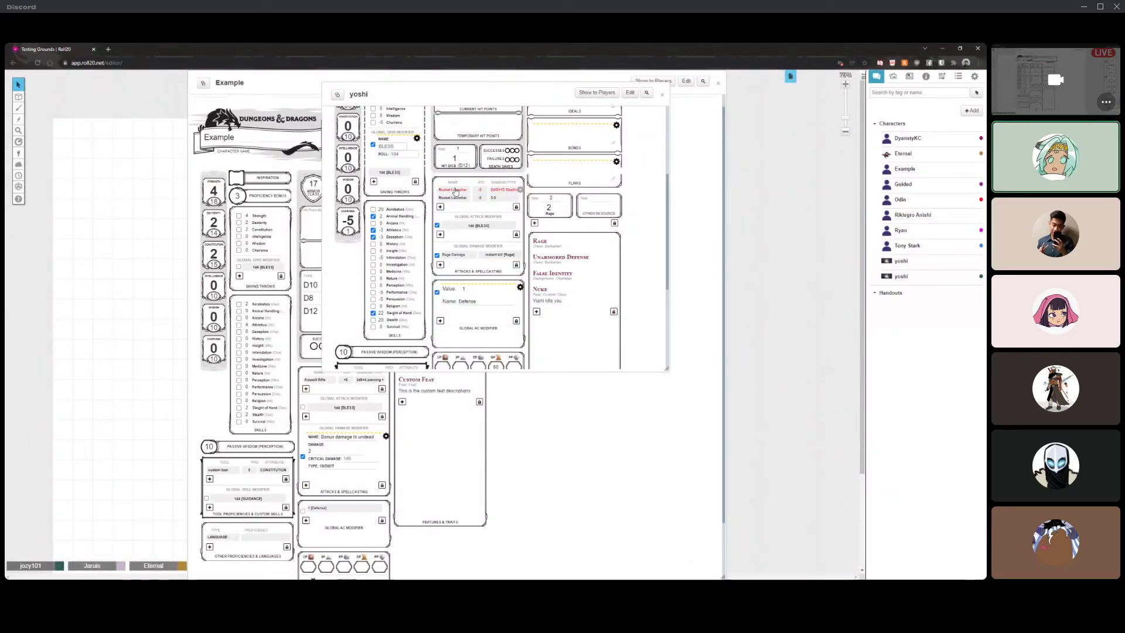
left_click(876, 77)
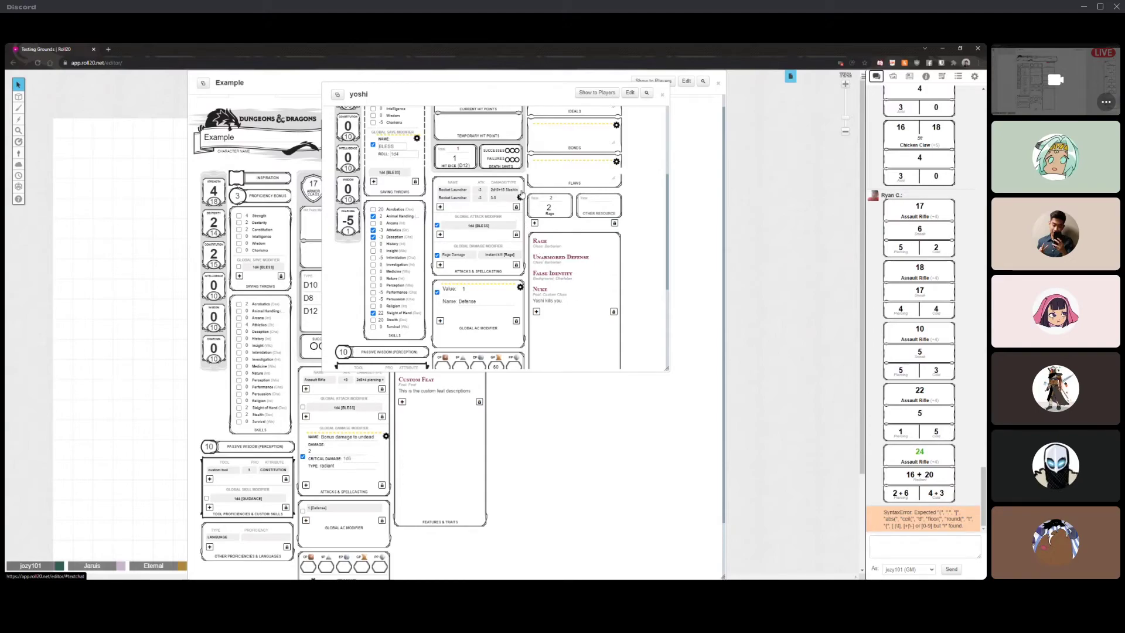
- Reopen the first Rocket Launcher attack's settings and examine its range, damage, modifier, critical damage, save effect and description fields
left_click(520, 190)
left_click(465, 221)
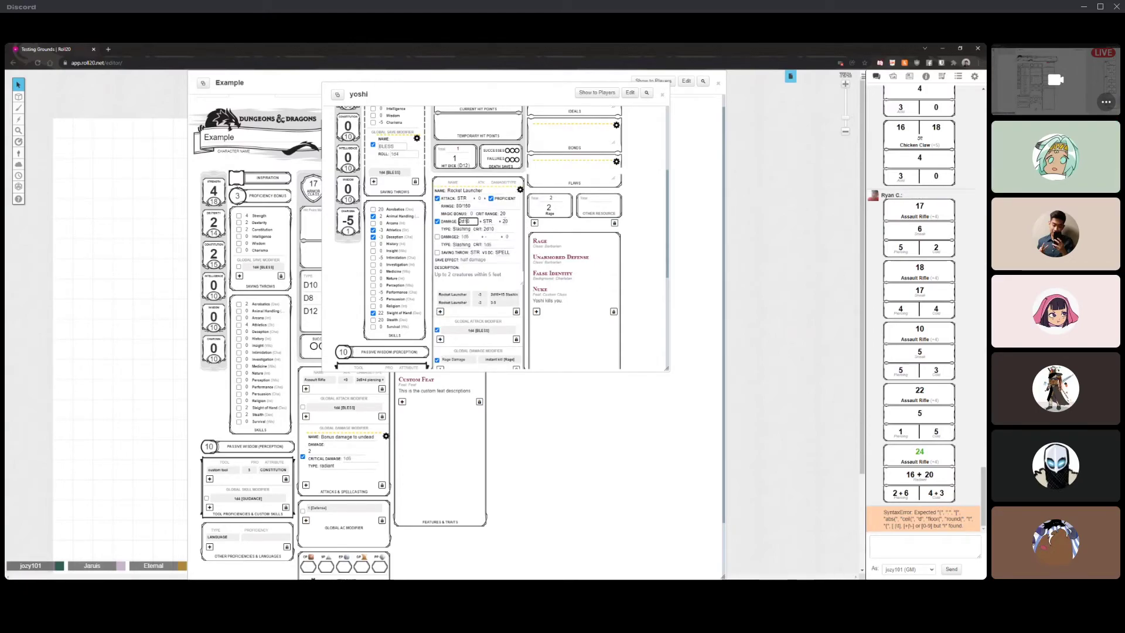
left_click(502, 213)
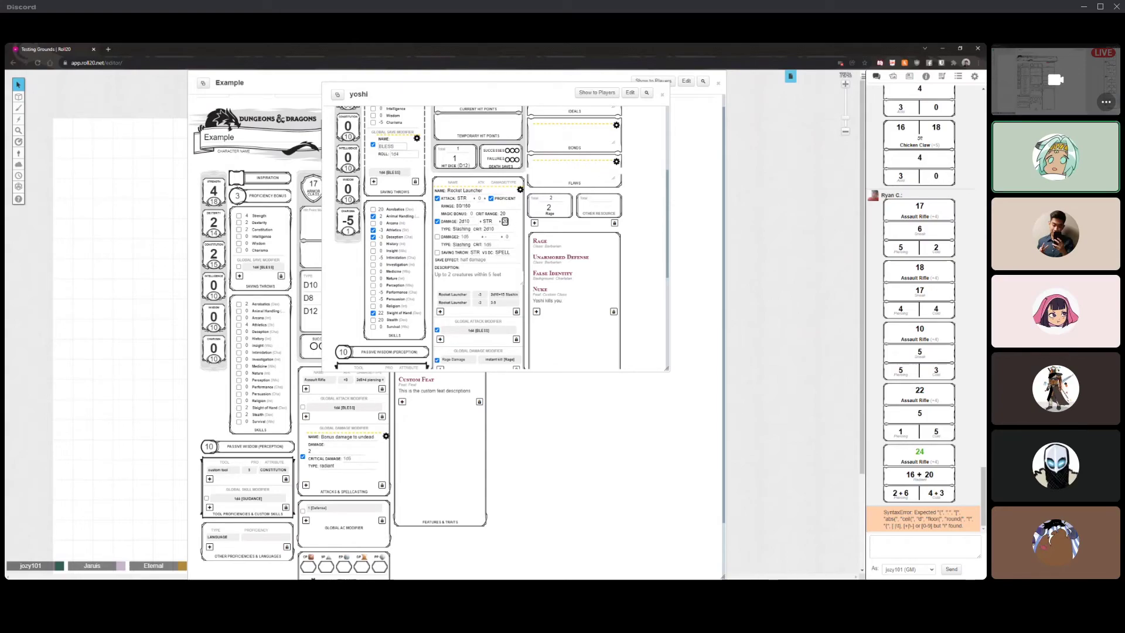
left_click(463, 205)
left_click(498, 229)
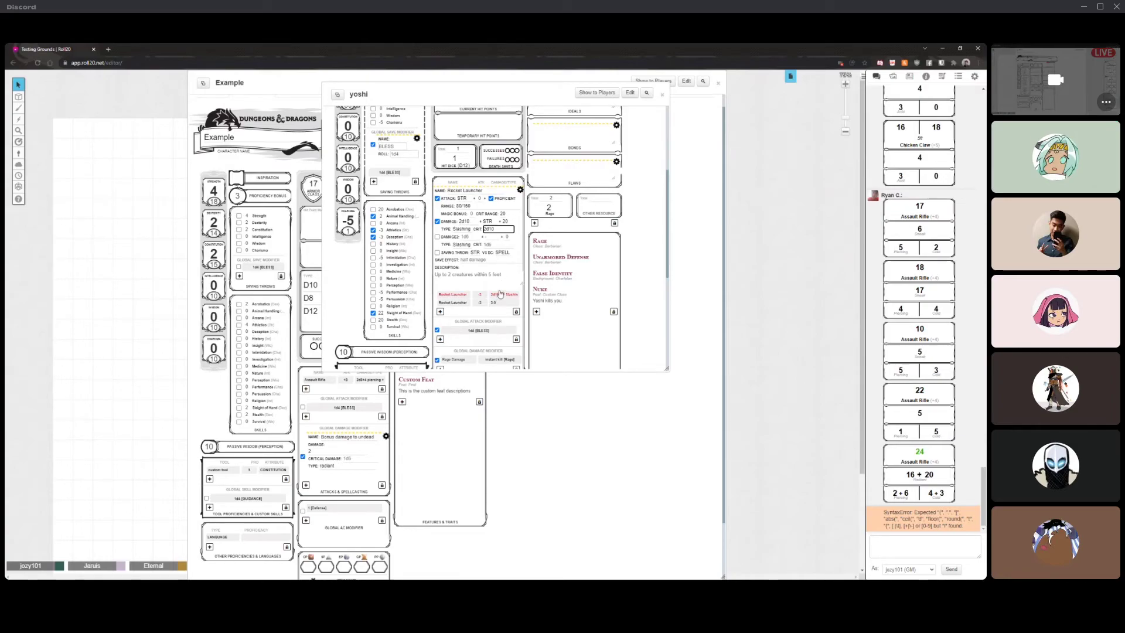
left_click(481, 271)
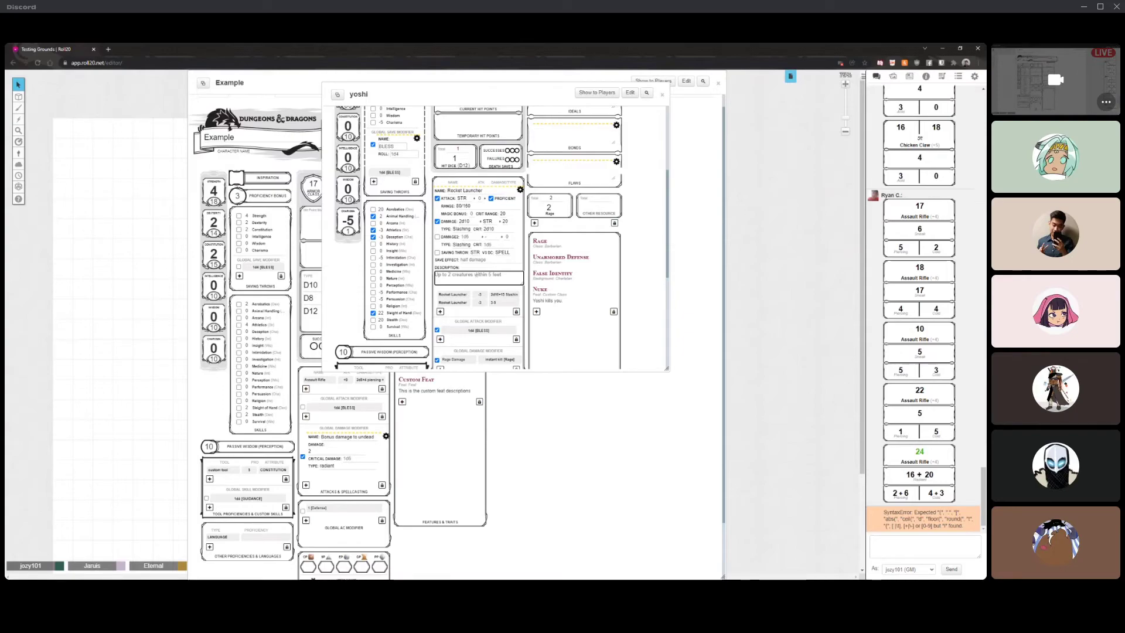
left_click(478, 260)
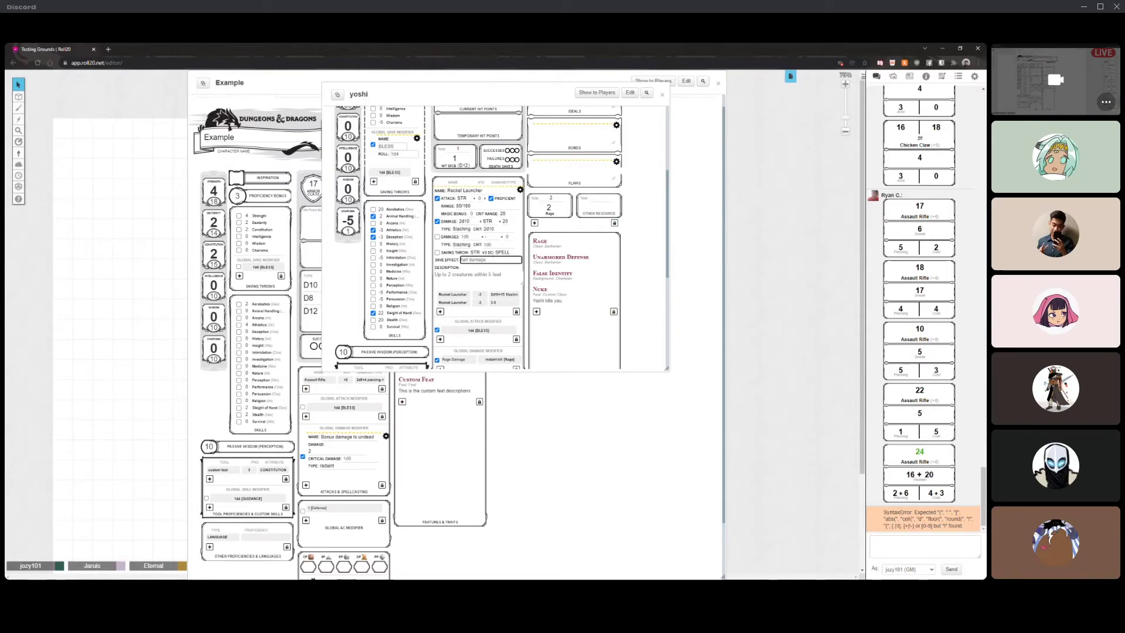
left_click(471, 222)
left_click(498, 229)
scroll(638, 299, "up", 5)
scroll(637, 300, "down", 3)
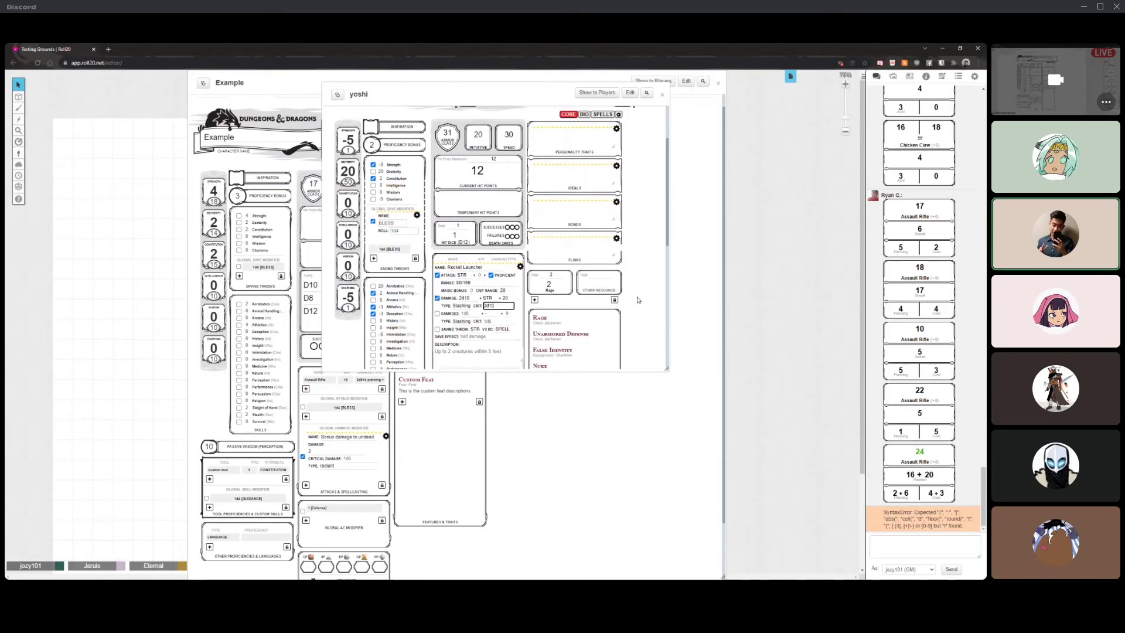
- Collapse the first Rocket Launcher attack to show the yoshi attack list, and reopen the attack's settings
left_click(520, 267)
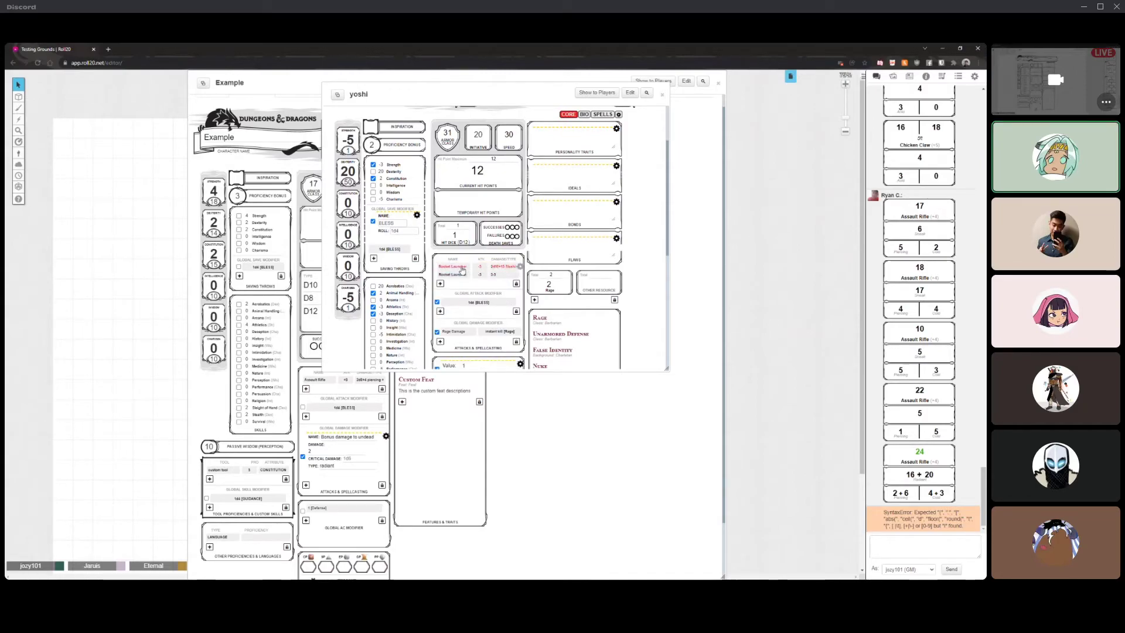
left_click(520, 267)
left_click(520, 267)
left_click(520, 267)
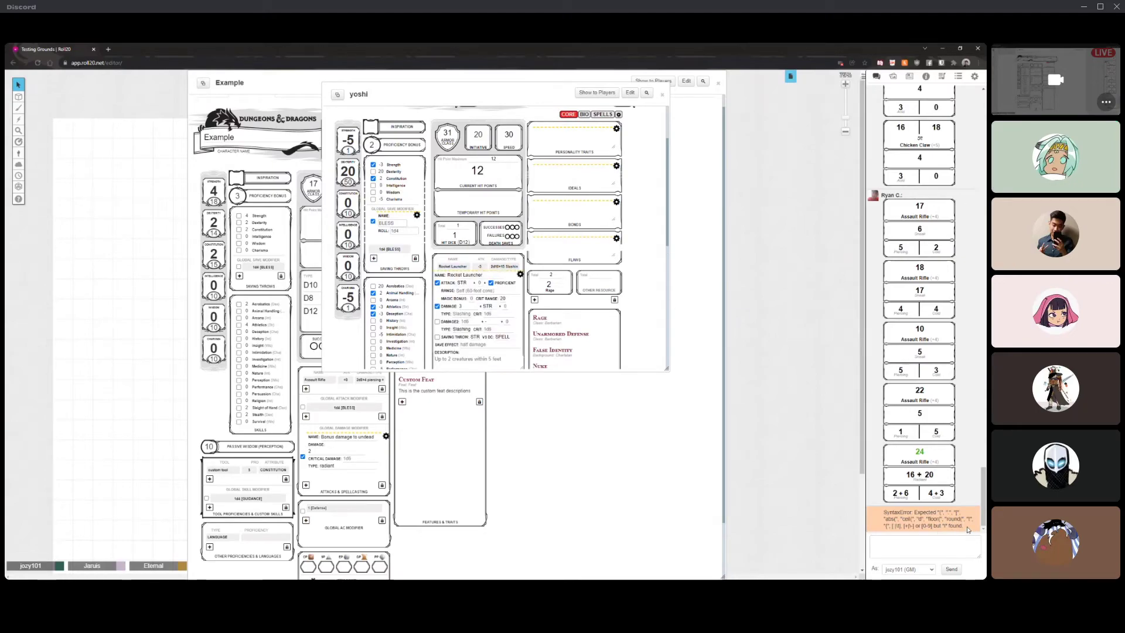
- Copy the SyntaxError message from the chat and search the web for it in a new browser tab
left_click_drag(964, 525, 857, 509)
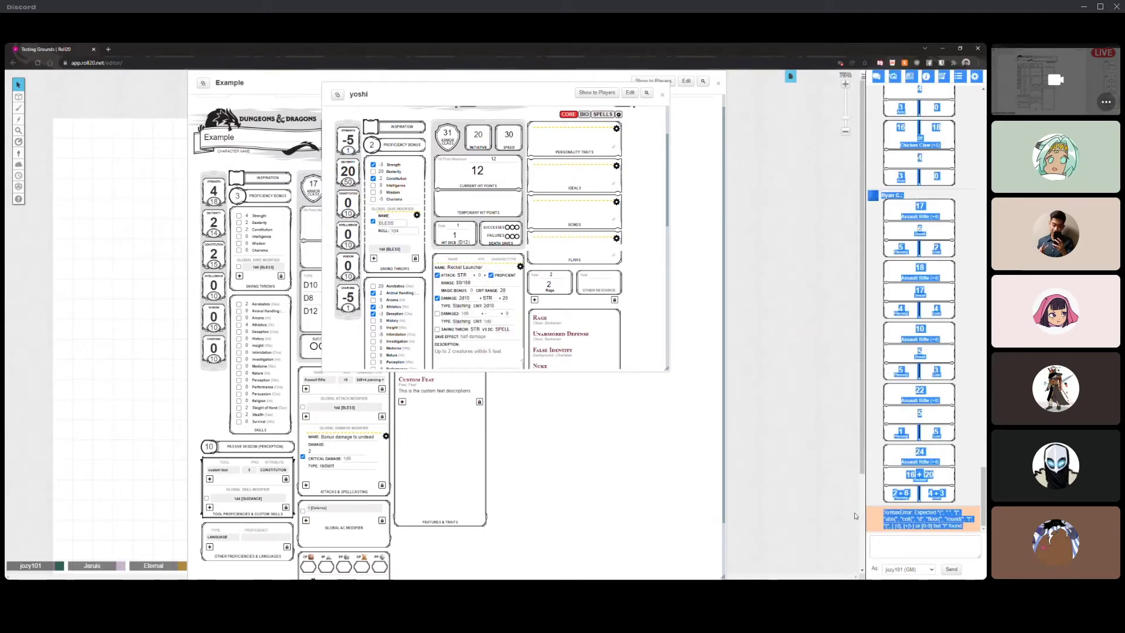
left_click(875, 512)
left_click_drag(966, 529, 880, 516)
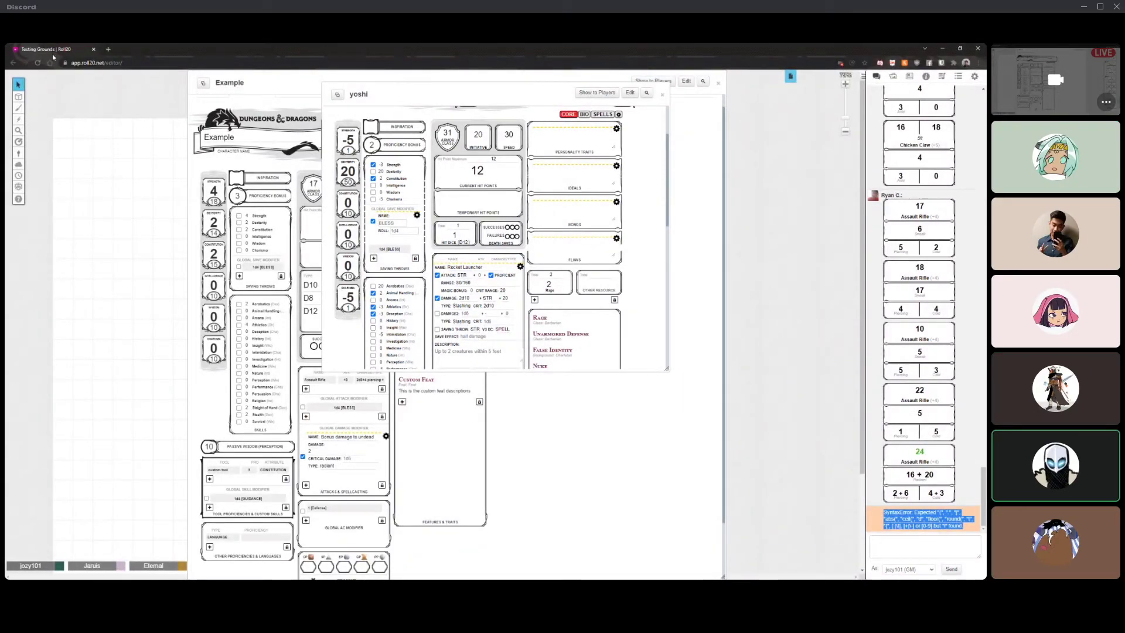
left_click(108, 50)
type("SyntaxError: Expected \"(\", \".\", \"[\", \"abs(\", \"ceil(\", \"d\", \"floor(\", \"round(\", \"t\", \"{\", [ |\\t], [+|-] or [0-9] but \"\\\" found.")
key("Return")
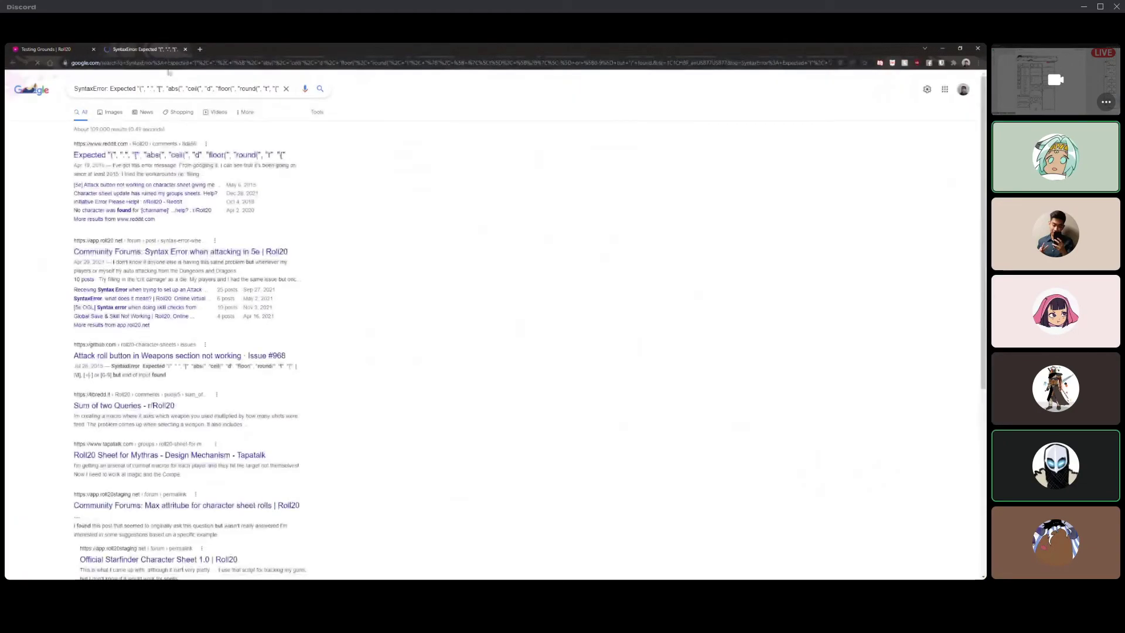
- Open the first Reddit result about the syntax error, read its replies and close the page to return to the game
left_click(215, 172)
scroll(235, 316, "down", 10)
scroll(235, 319, "down", 3)
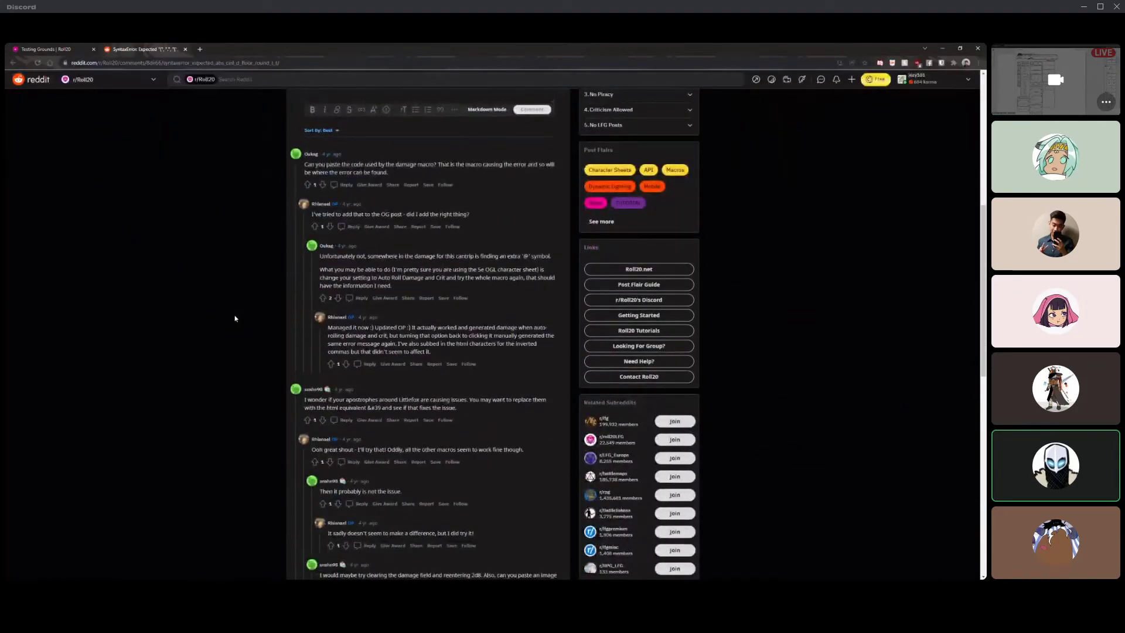
scroll(235, 318, "down", 3)
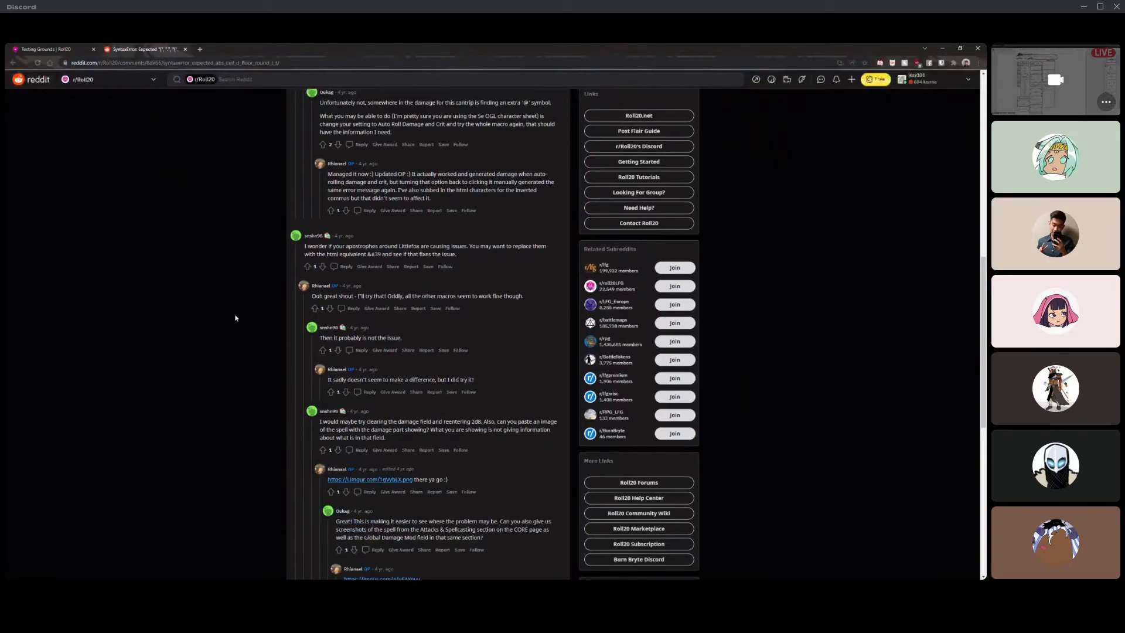
scroll(235, 318, "down", 3)
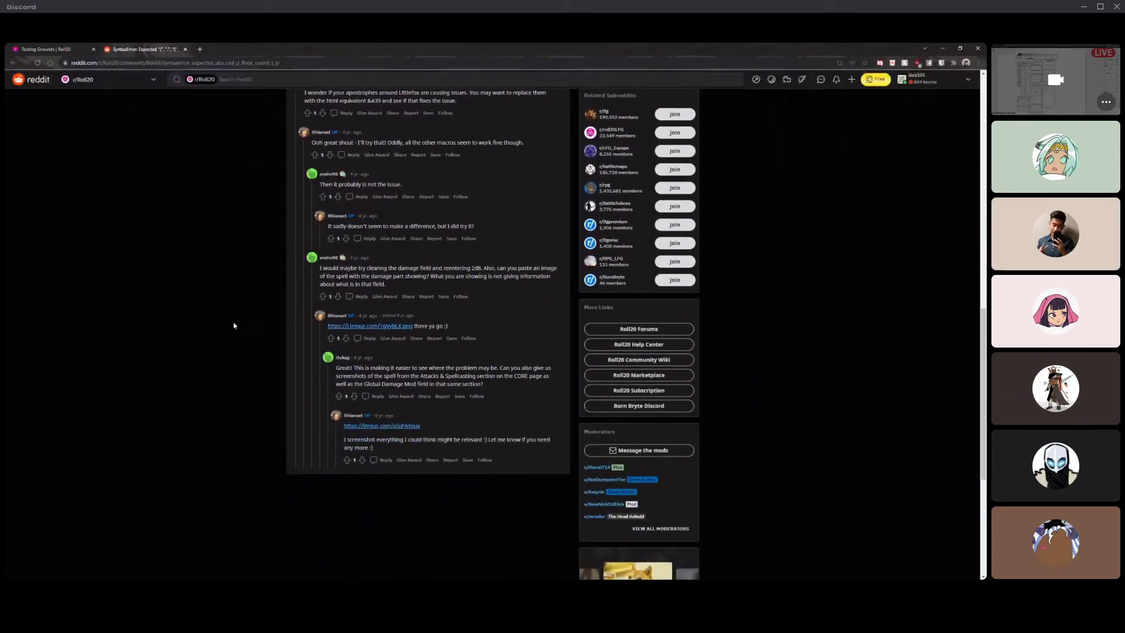
left_click(185, 49)
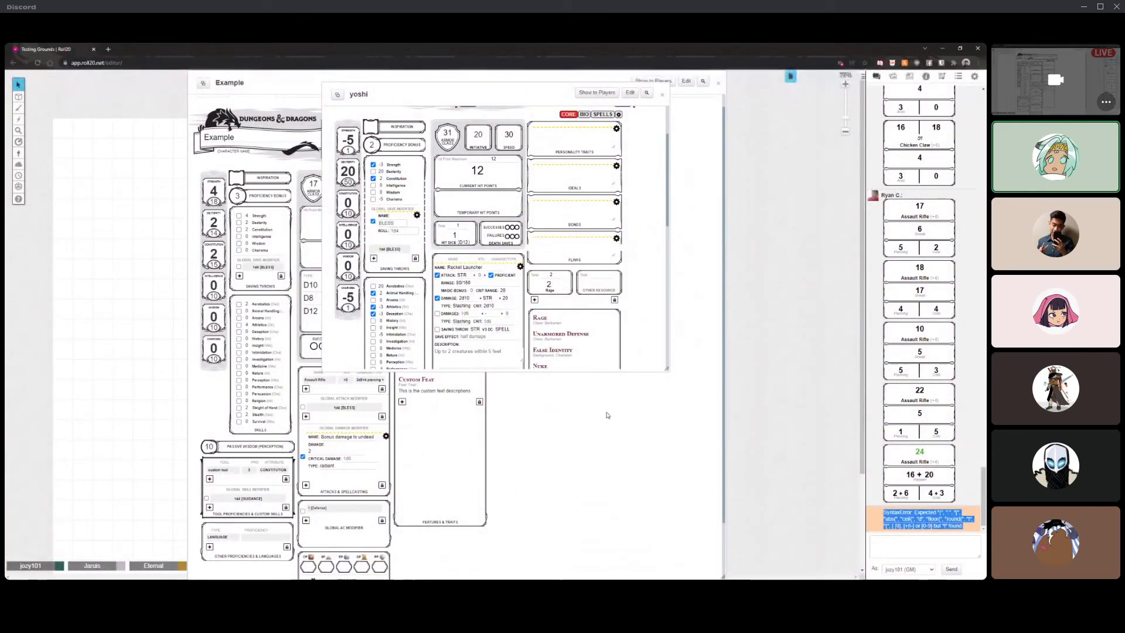
- Enable the first damage entry of yoshi's Rocket Launcher attack, check the chat error and close the attack's settings
left_click(589, 429)
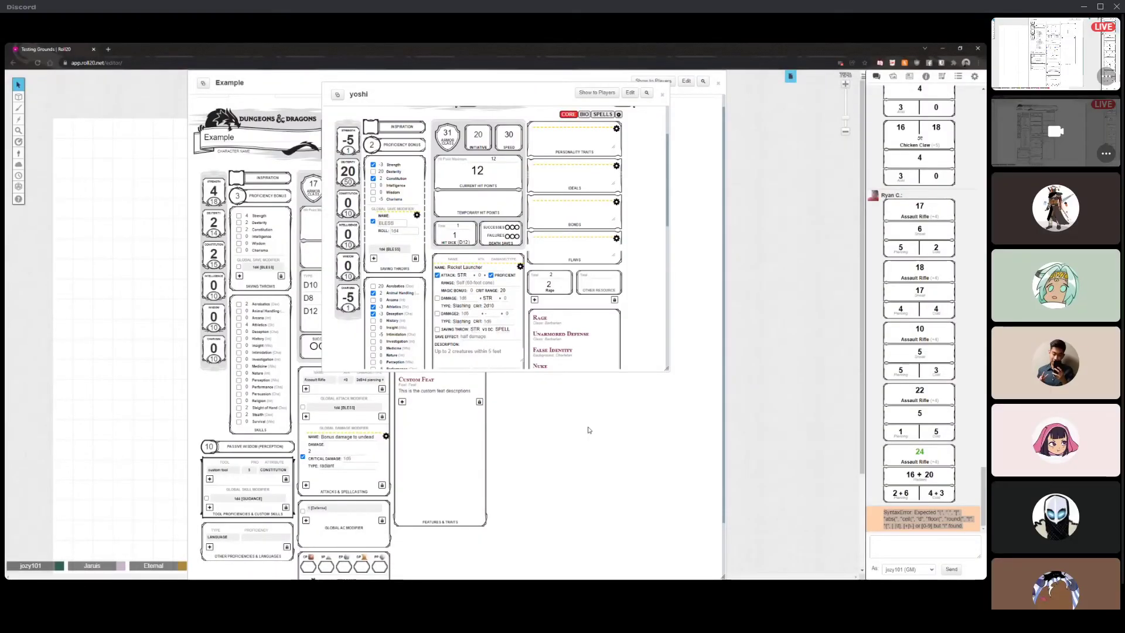
left_click(437, 298)
left_click(873, 513)
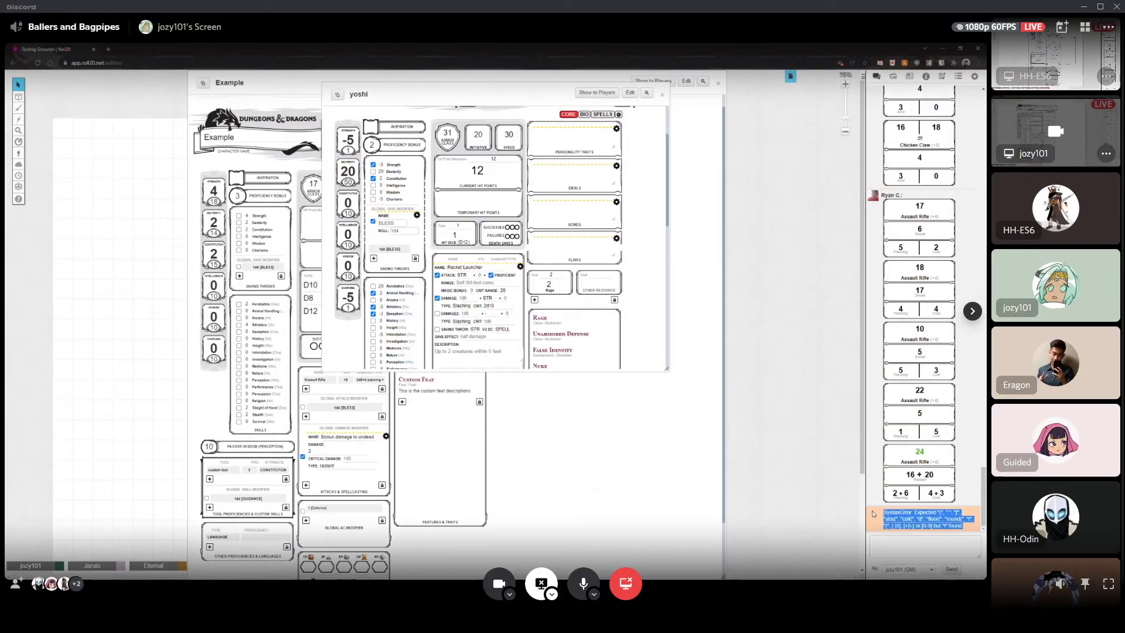
left_click(877, 495)
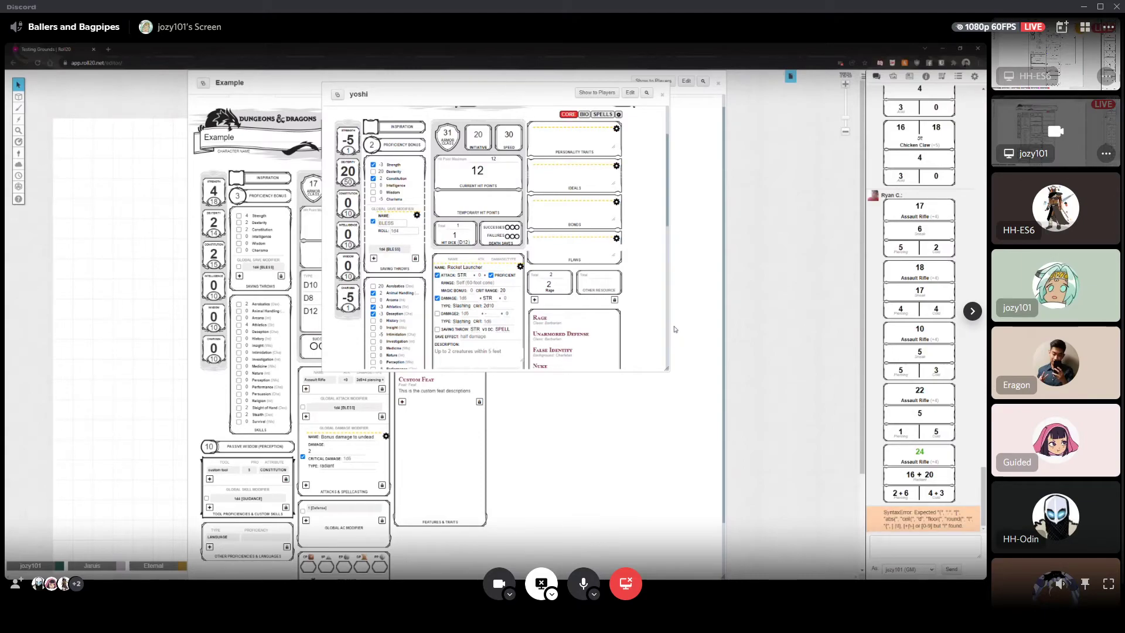
scroll(652, 319, "down", 2)
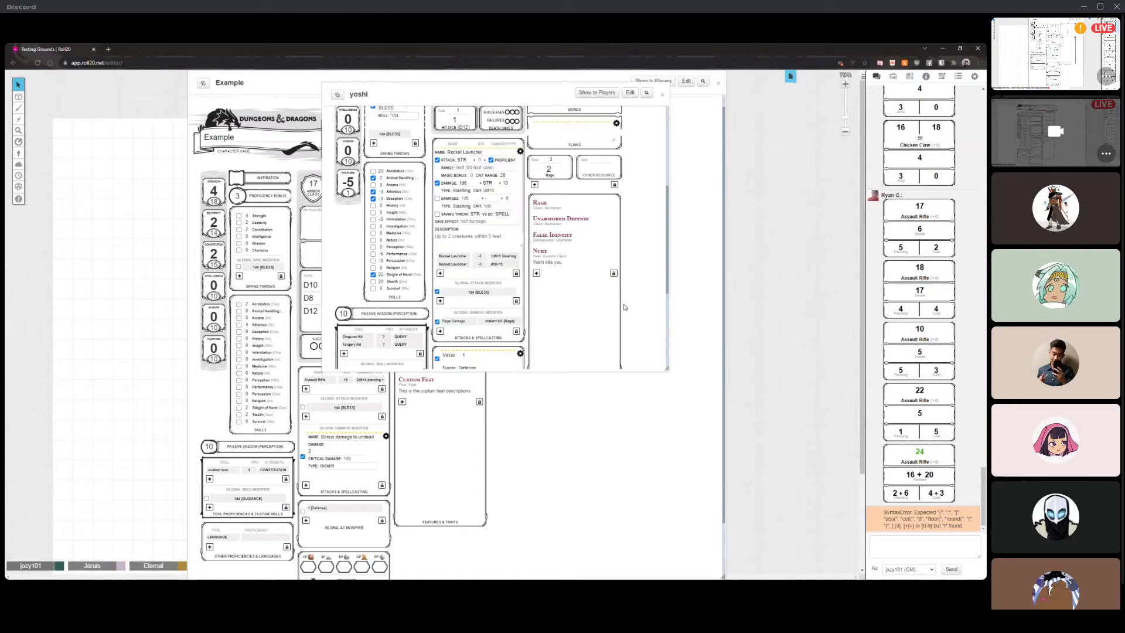
left_click(520, 151)
left_click(519, 151)
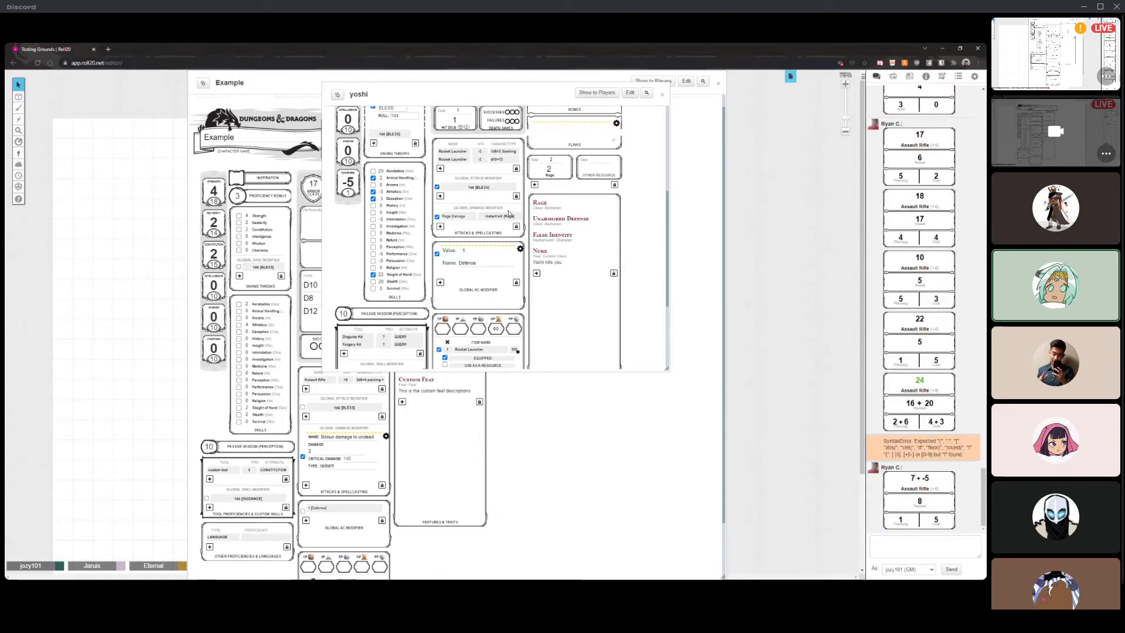
- Open the Rage Damage global modifier's settings on the yoshi sheet and examine its damage, critical damage and type fields
left_click(519, 216)
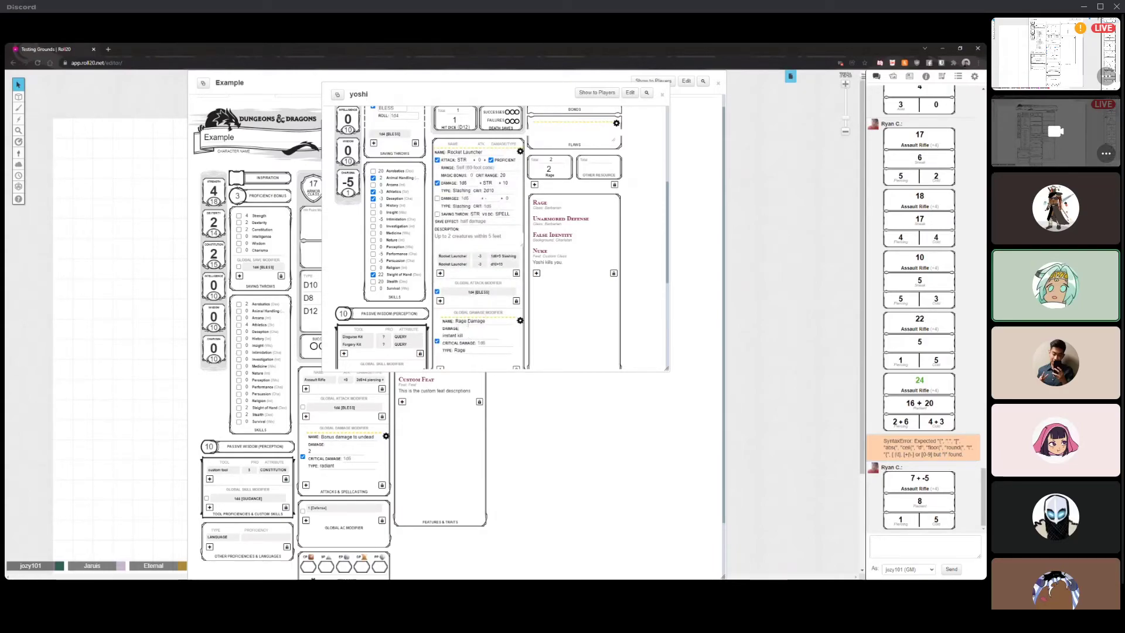
scroll(455, 328, "down", 2)
scroll(472, 288, "down", 3)
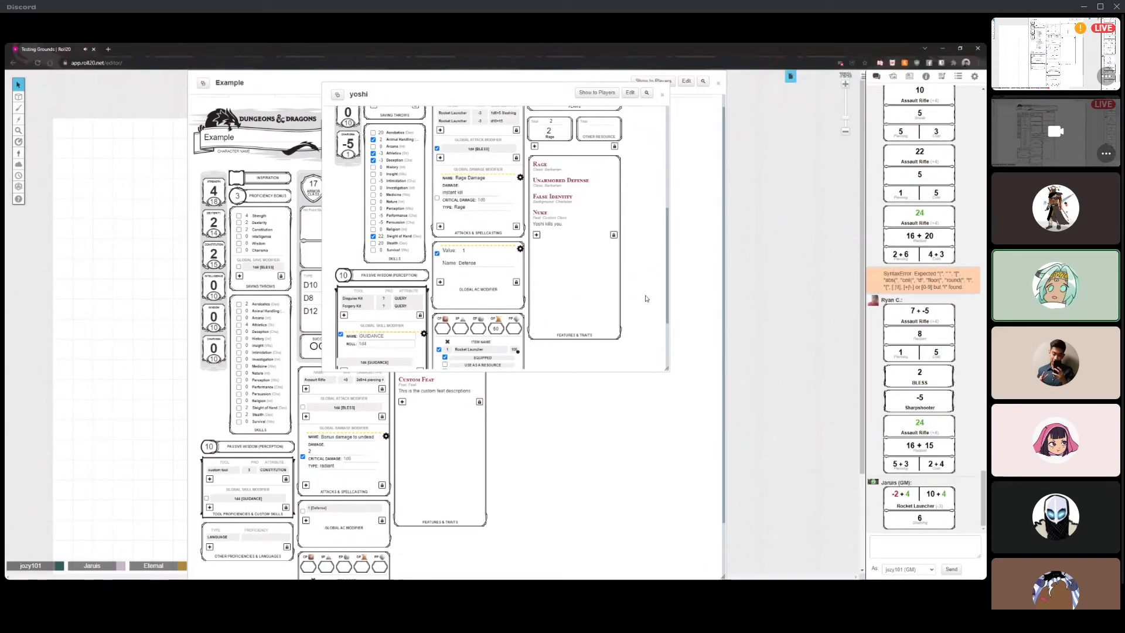
scroll(645, 299, "up", 3)
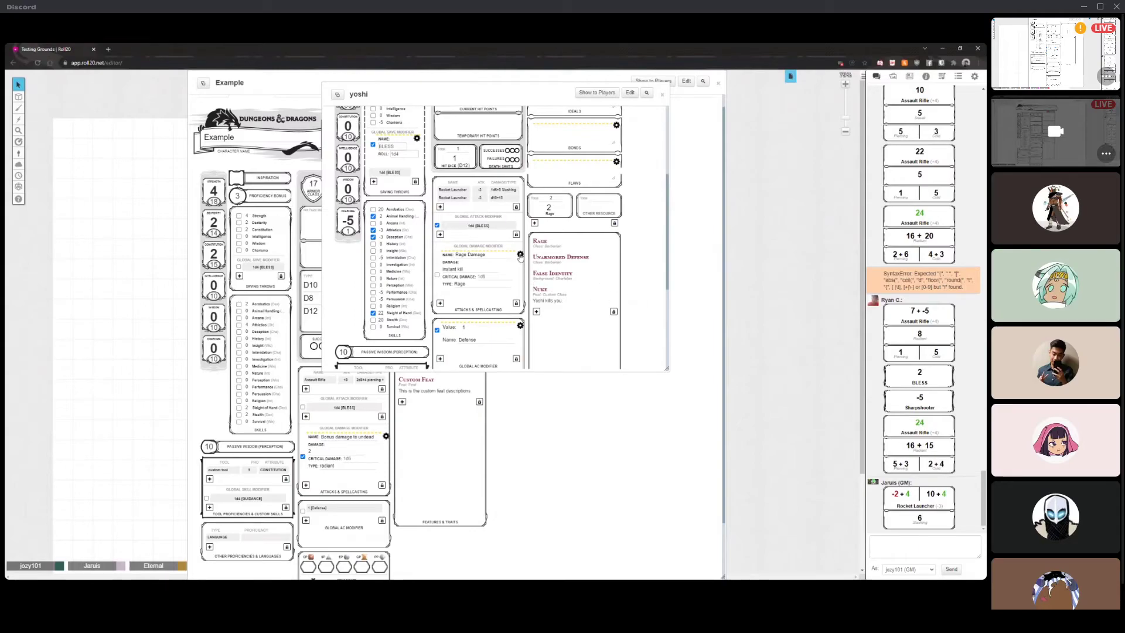
left_click(520, 255)
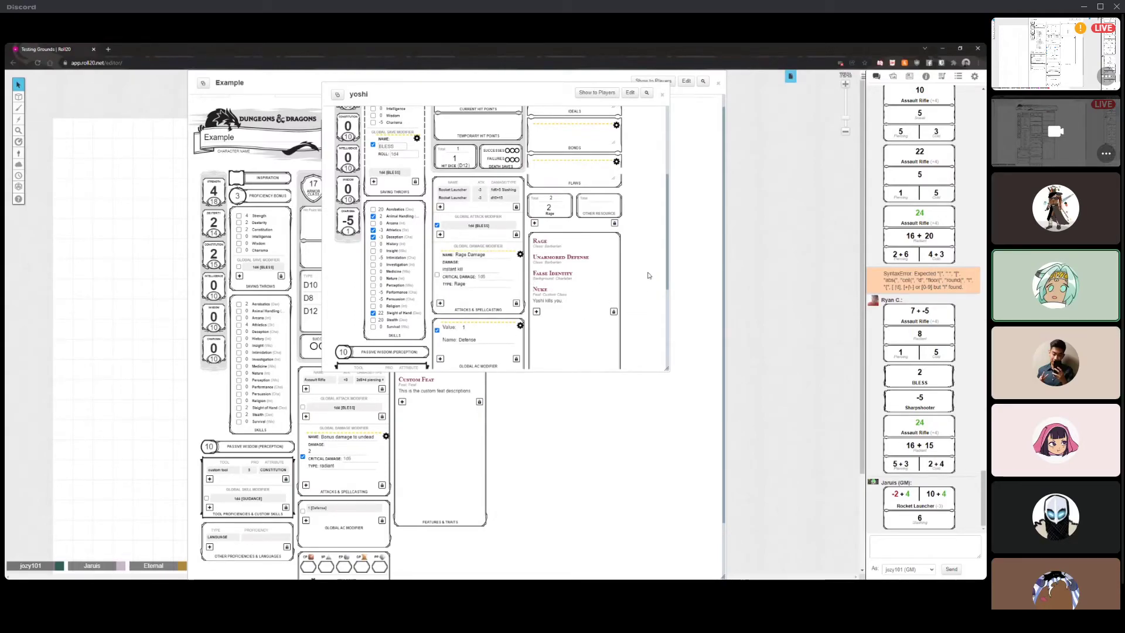
- Close the yoshi sheet and show the Example sheet's bio page with its appearance, allies and additional features boxes
left_click(664, 96)
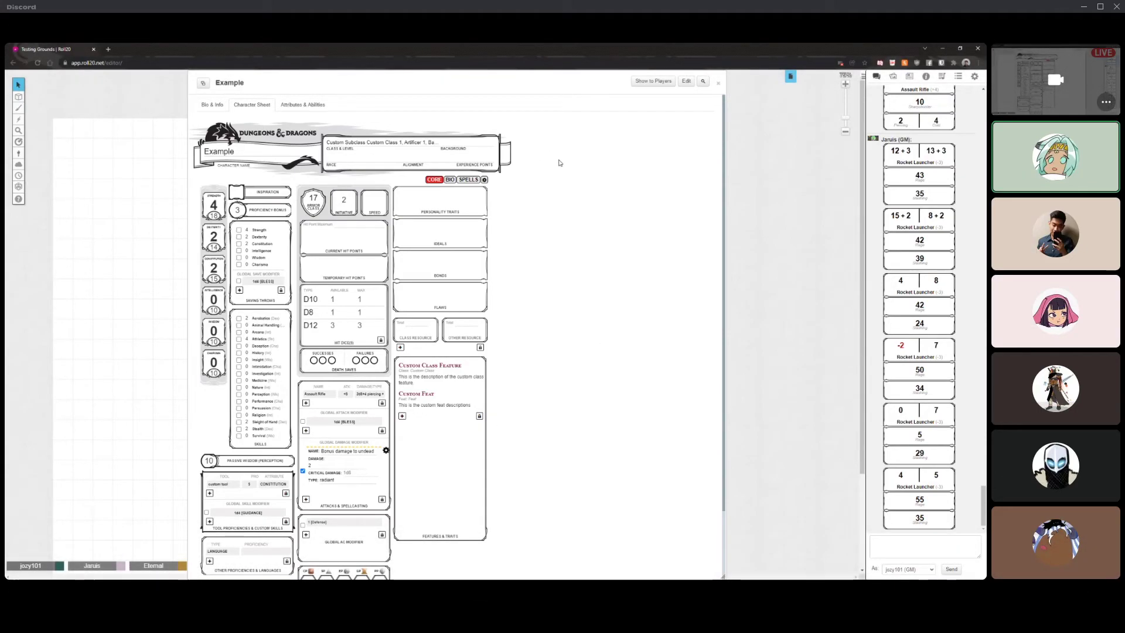
left_click(451, 179)
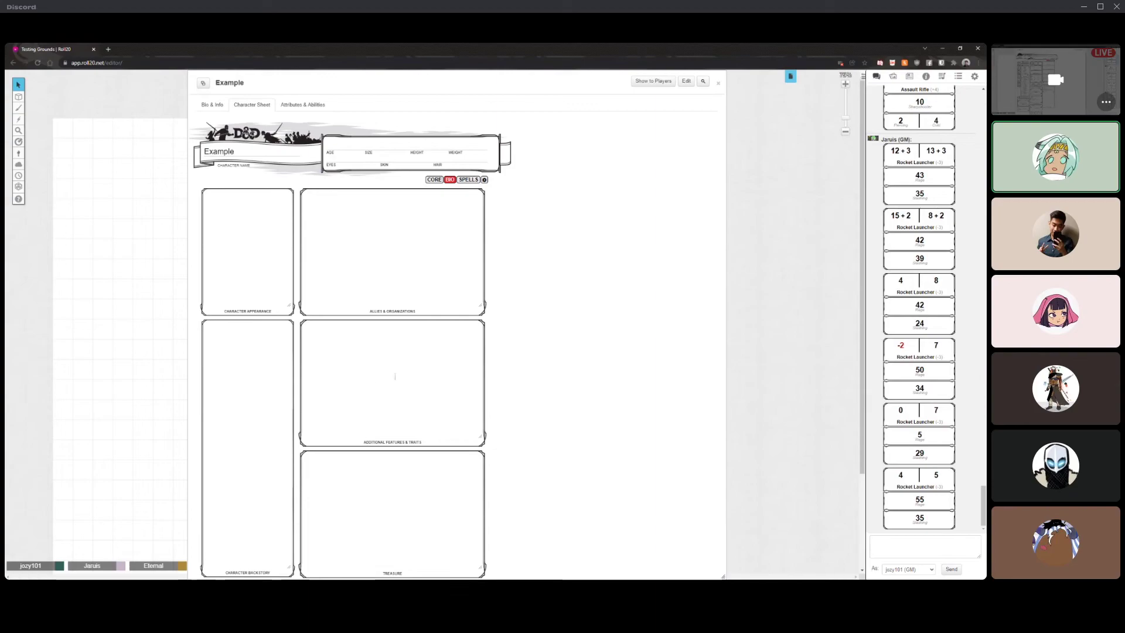
left_click(284, 258)
left_click(397, 208)
left_click(368, 359)
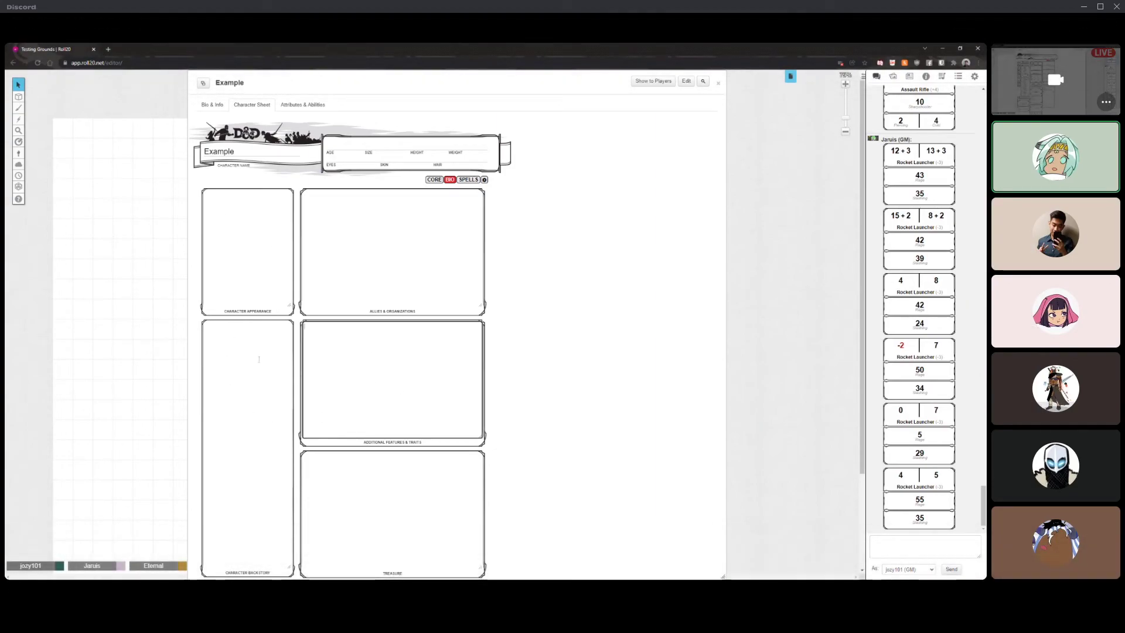
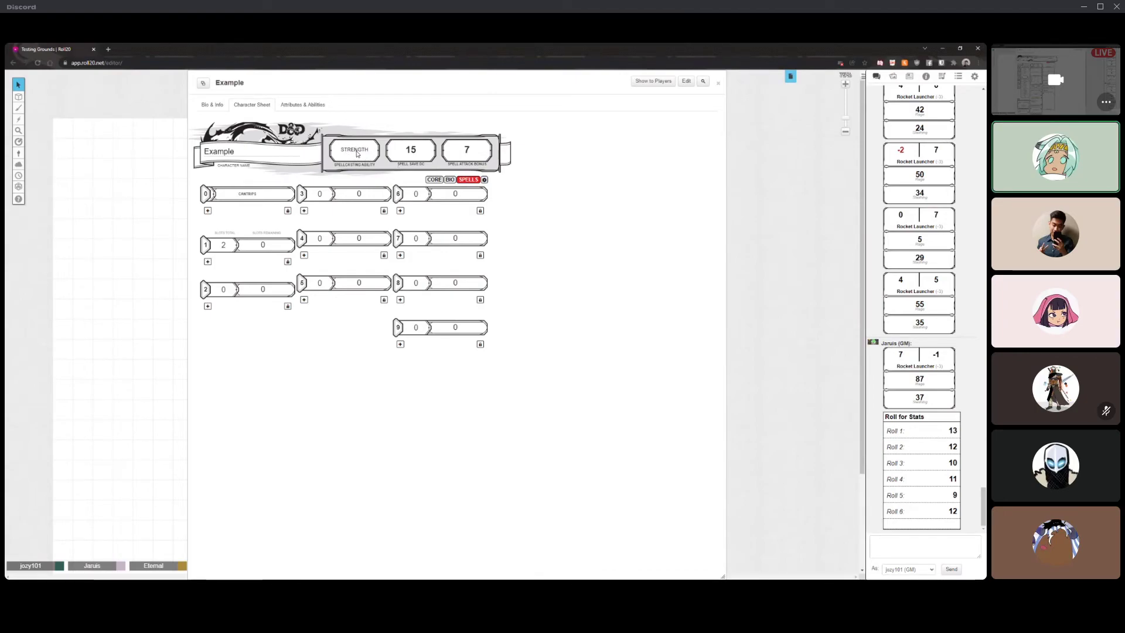
- Choose Strength as the Example sheet's spellcasting ability and point out the level 1 total spell slots
left_click(357, 154)
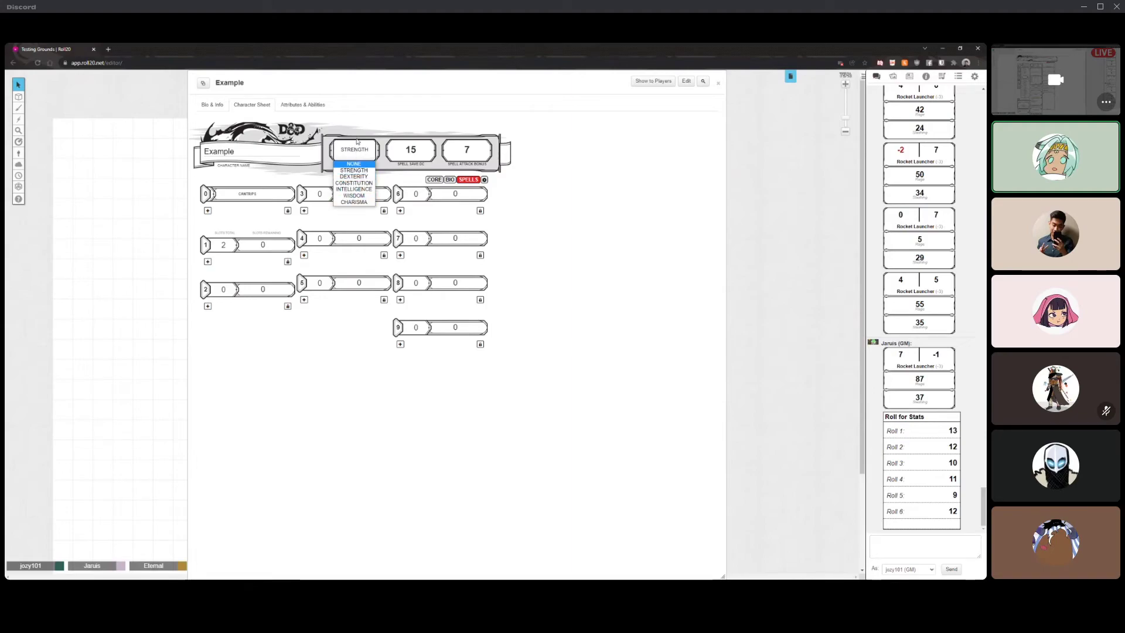
left_click(354, 170)
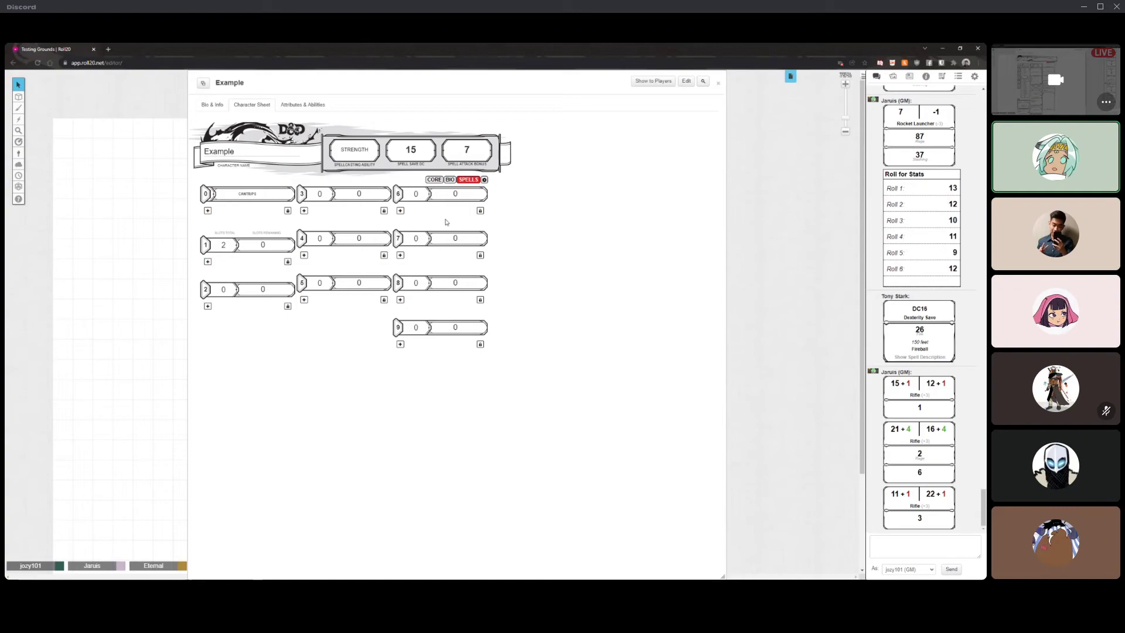
double_click(224, 245)
left_click(223, 245)
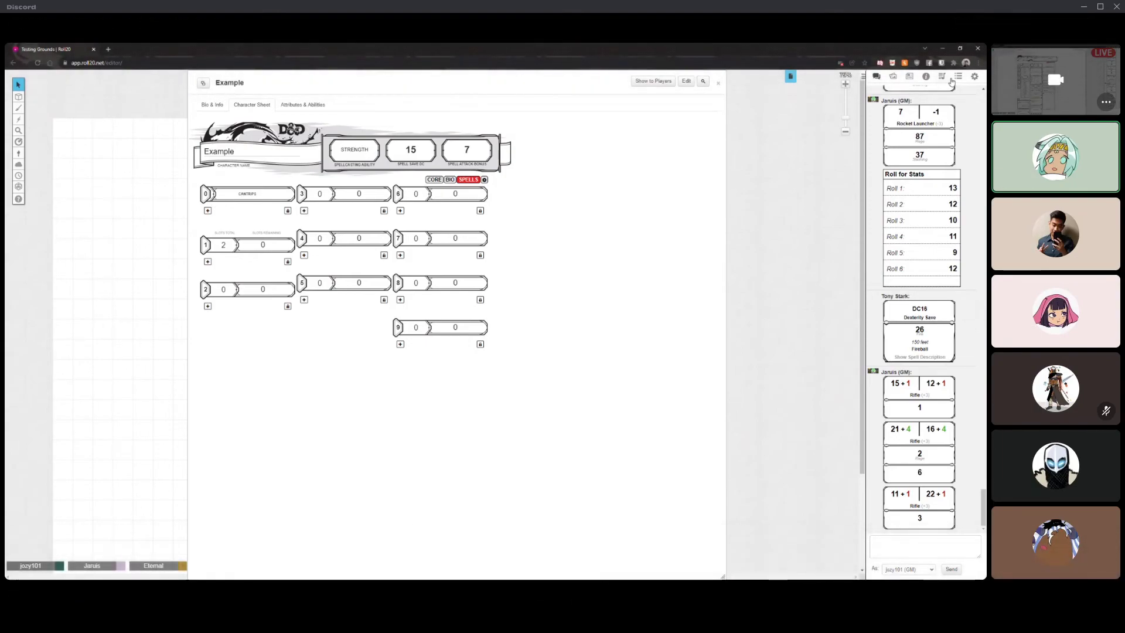
- Search the compendium for "fire" and add the Fire Bolt spell to the Example sheet's cantrips
left_click(926, 76)
double_click(876, 103)
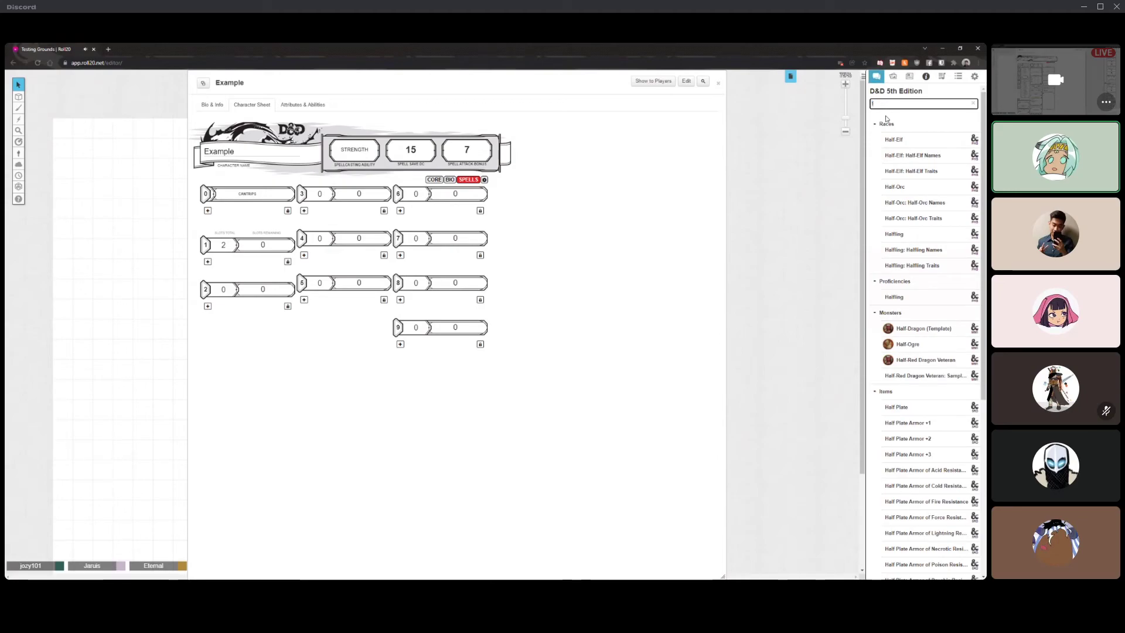
type("firebolt")
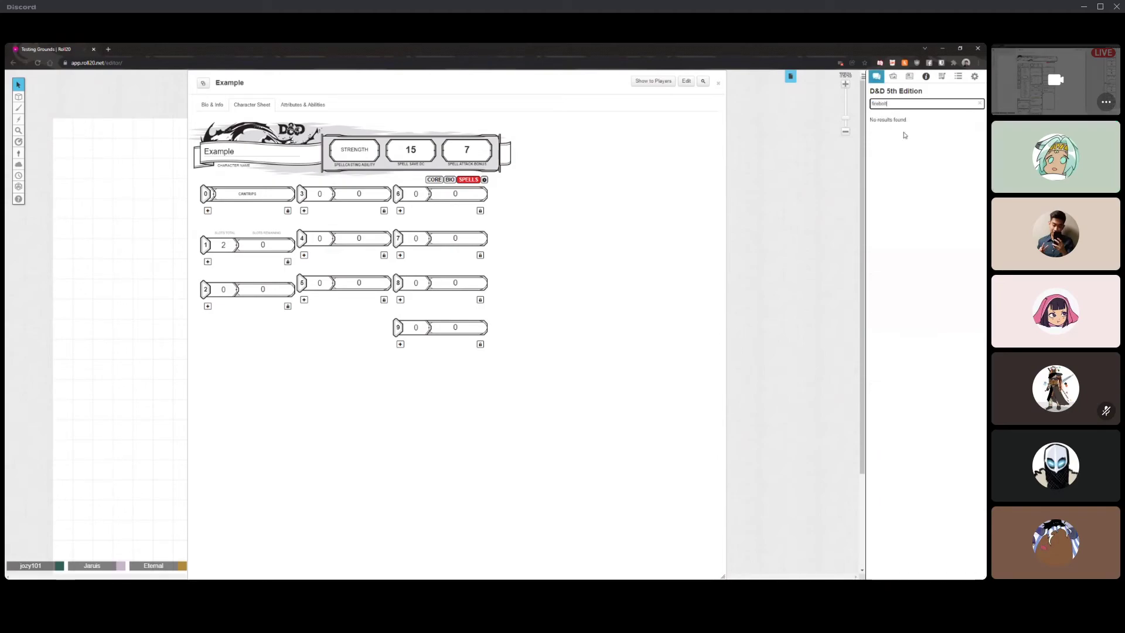
double_click(906, 106)
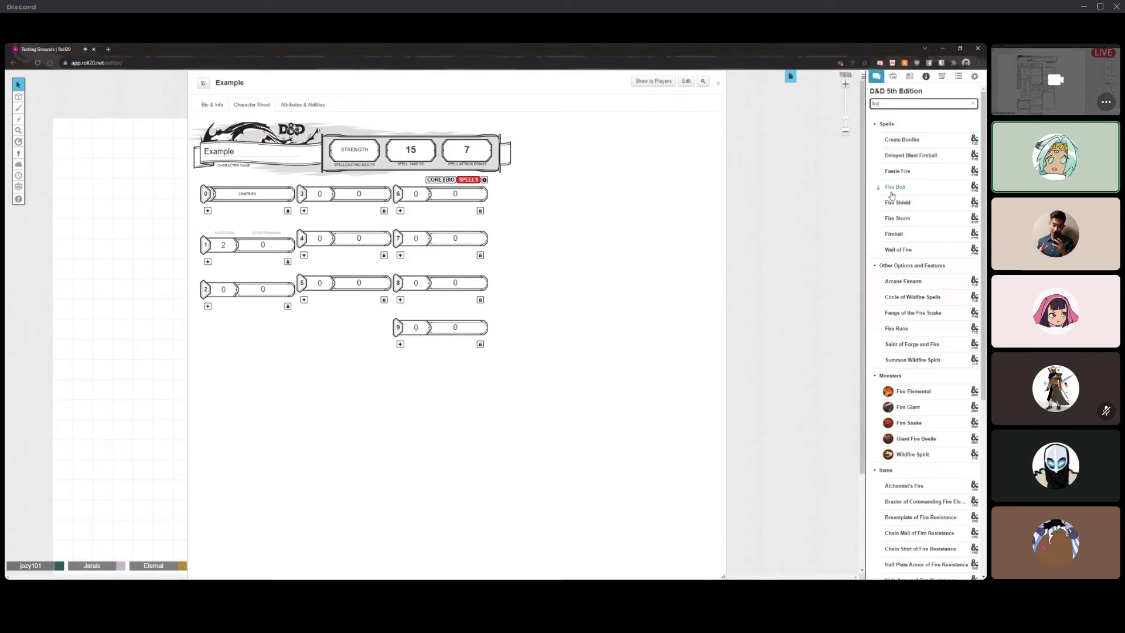
left_click_drag(901, 188, 274, 255)
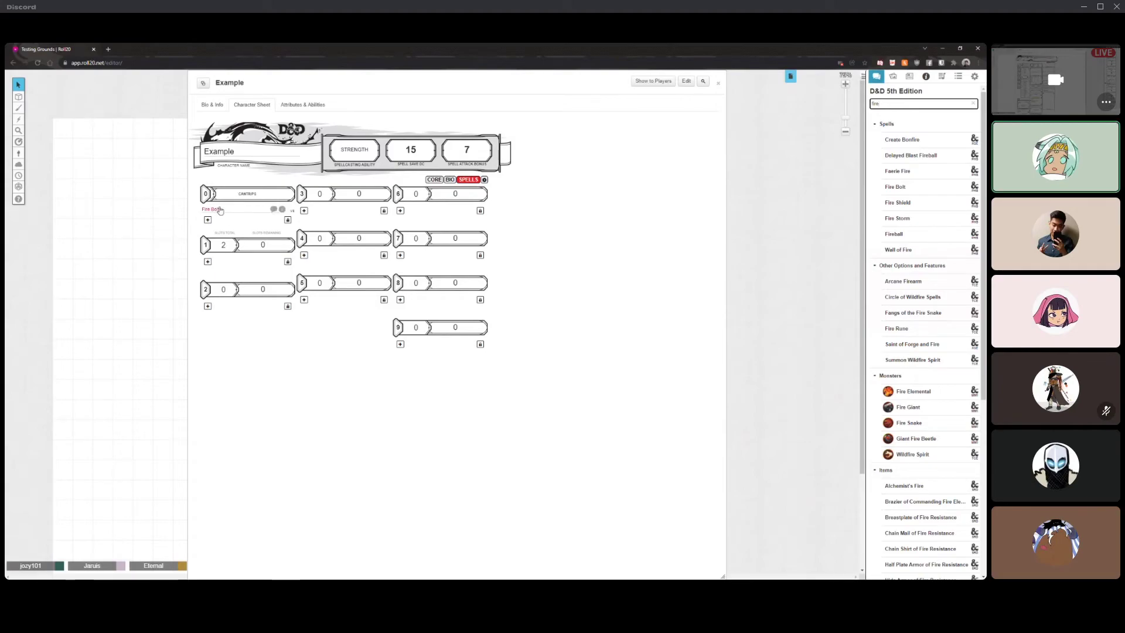
- View the Fire Bolt cantrip's description on the spell sheet and collapse it again
left_click(282, 209)
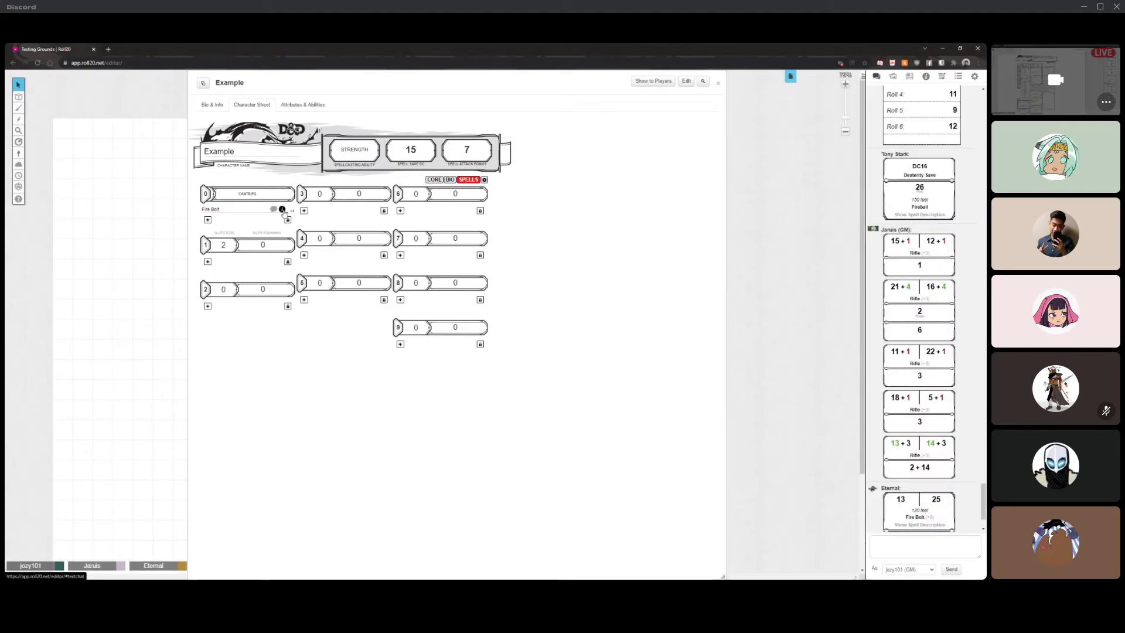
left_click(281, 209)
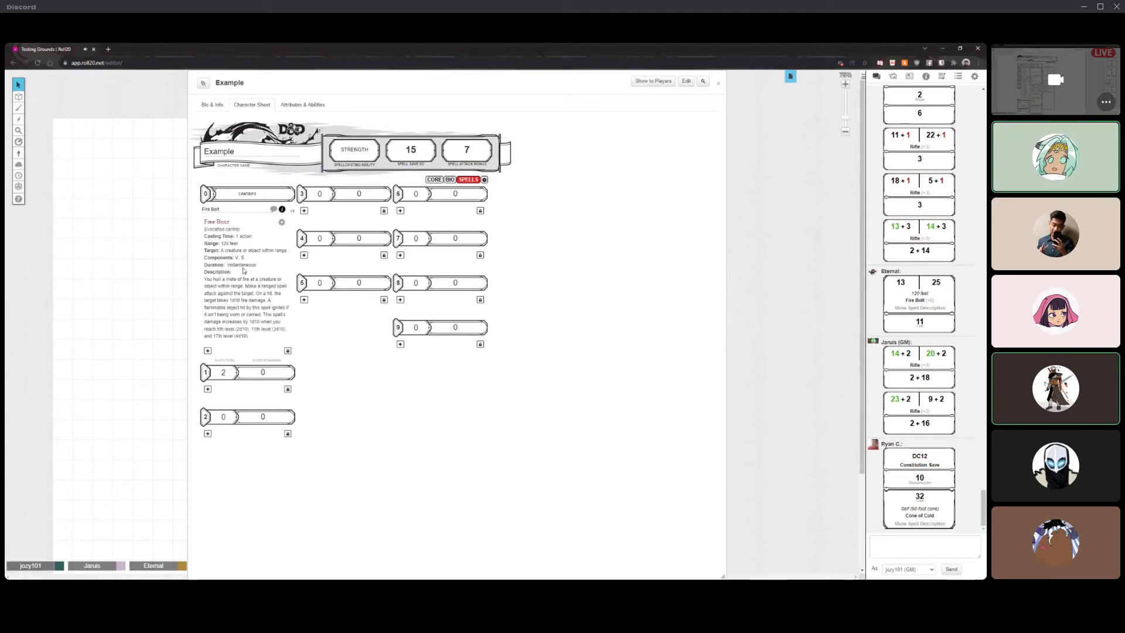
left_click(282, 209)
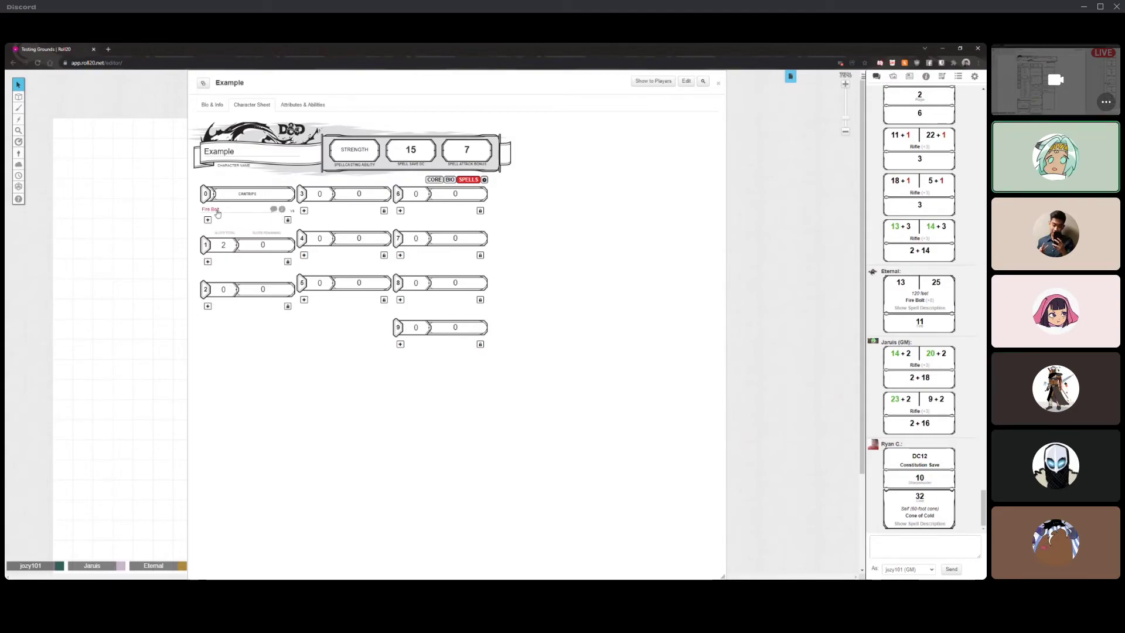
- Search the compendium for "fireball", add Fireball to the Example sheet's spells and show its description
left_click(925, 79)
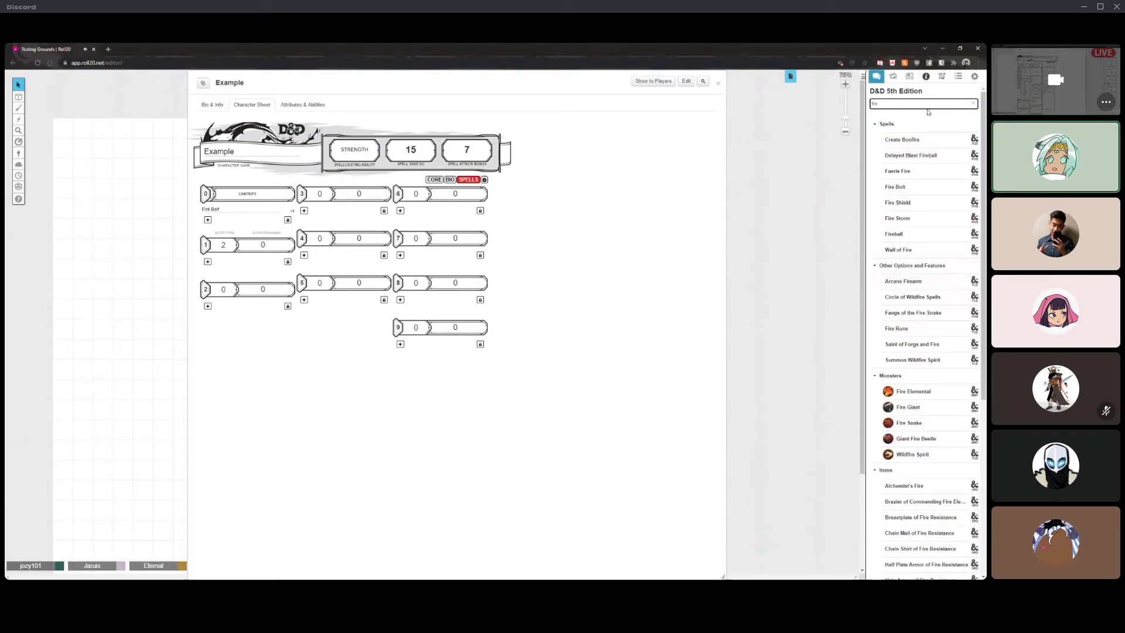
key("BackSpace")
key("BackSpace")
type("reball")
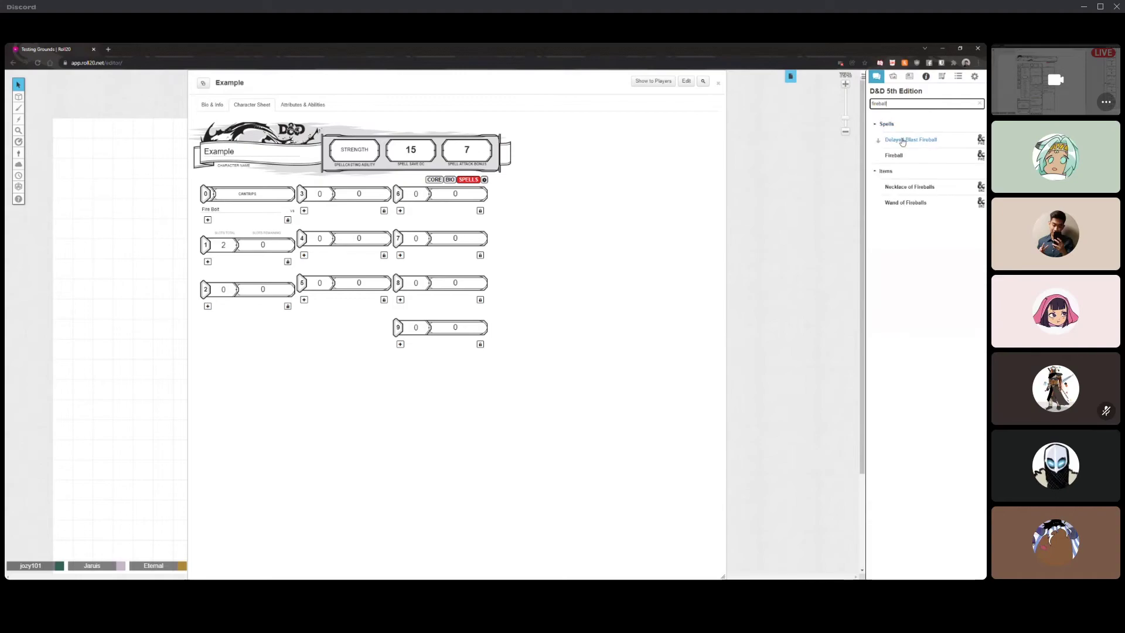
left_click_drag(893, 156, 435, 361)
left_click(876, 76)
left_click(376, 211)
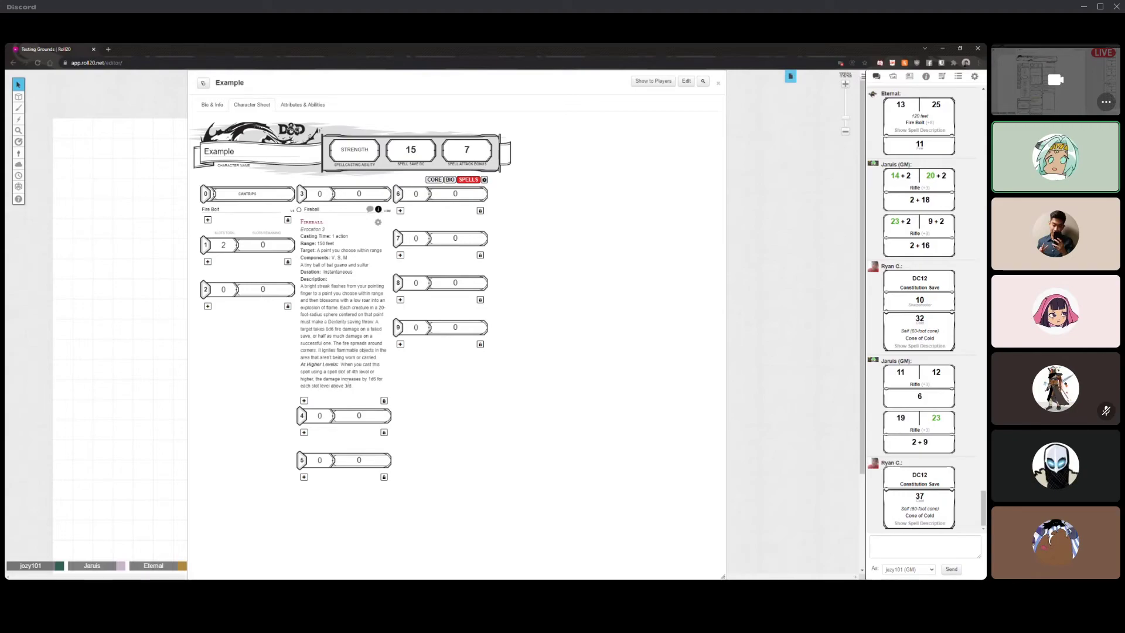
- Cast Fireball from the Example sheet's spell page at level 3 and again at level 9, and inspect the higher-level damage roll
left_click(315, 210)
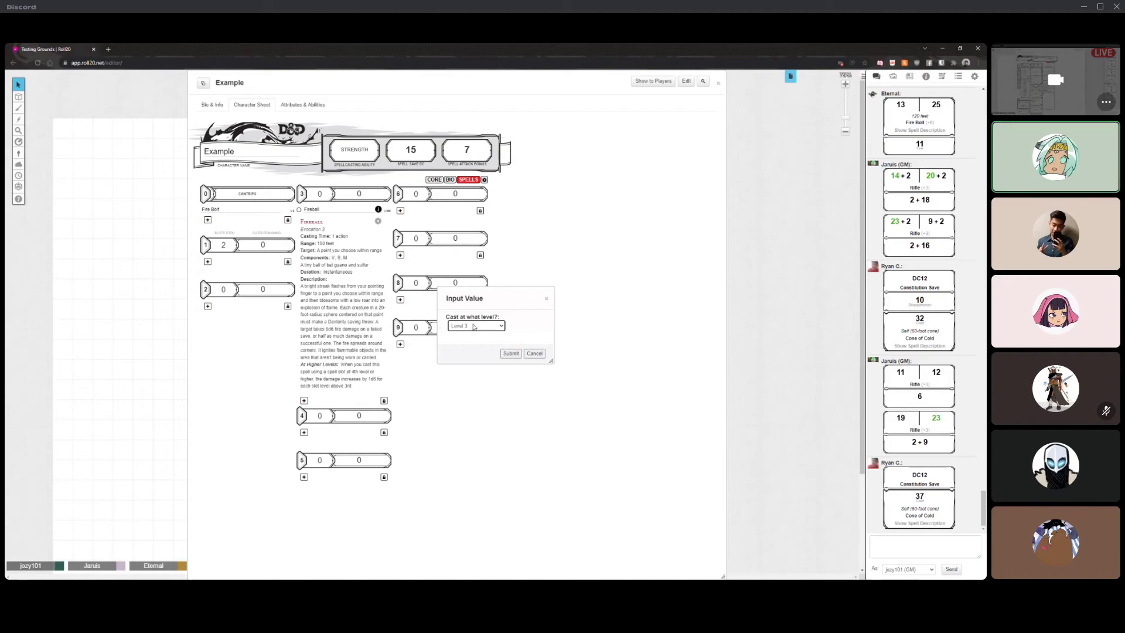
left_click(511, 354)
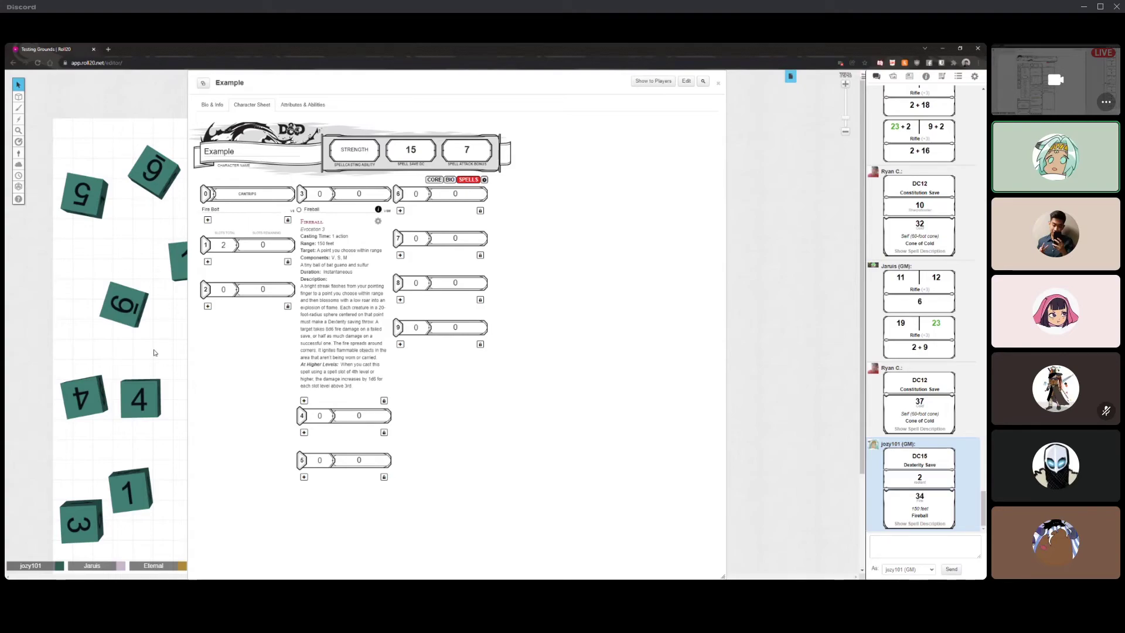
left_click(313, 210)
left_click(476, 326)
left_click(476, 370)
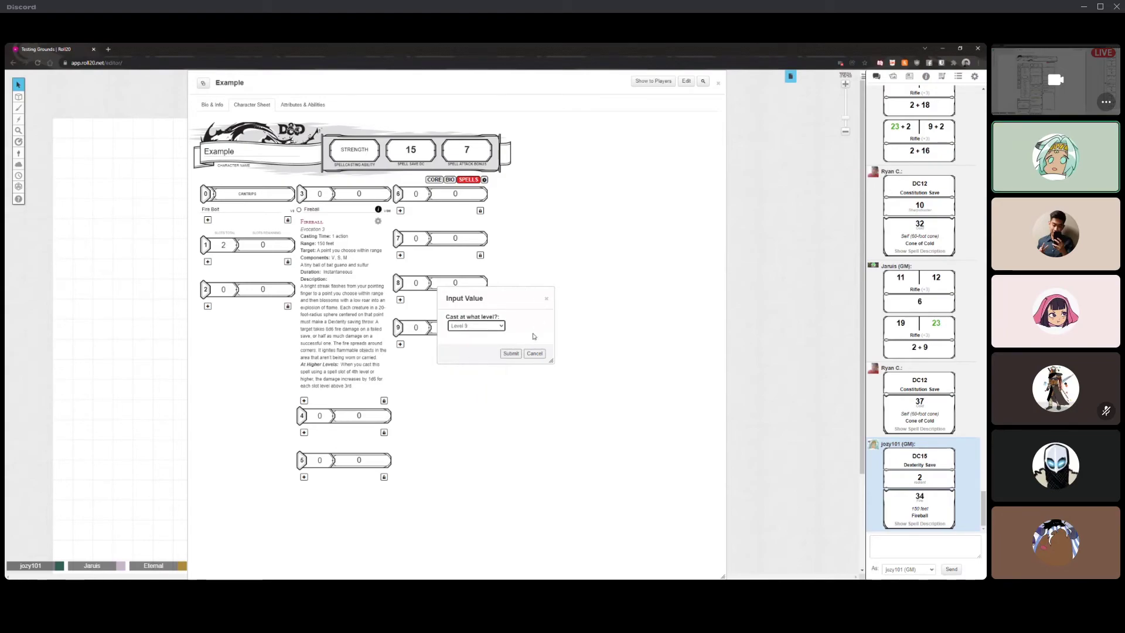
left_click(511, 354)
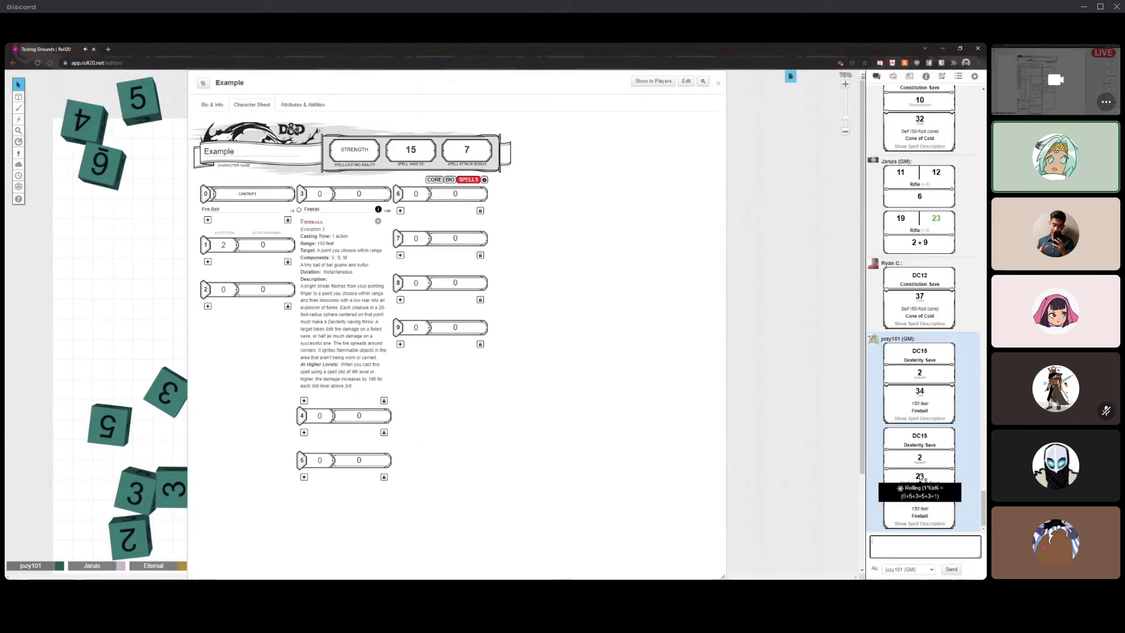
mouse_move(921, 480)
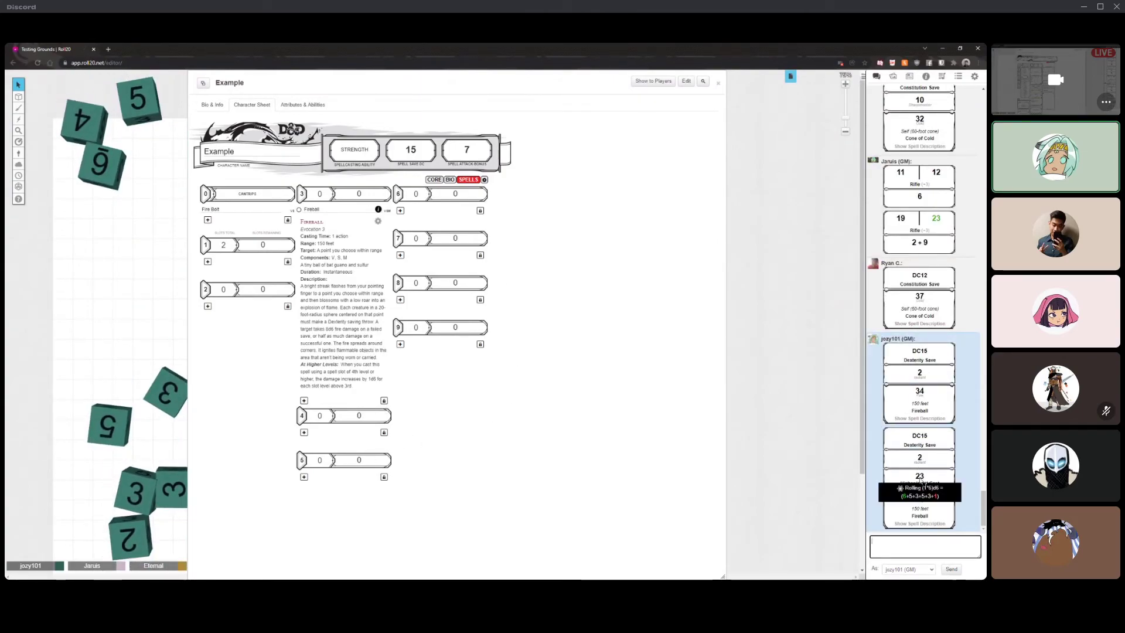
left_click(871, 540)
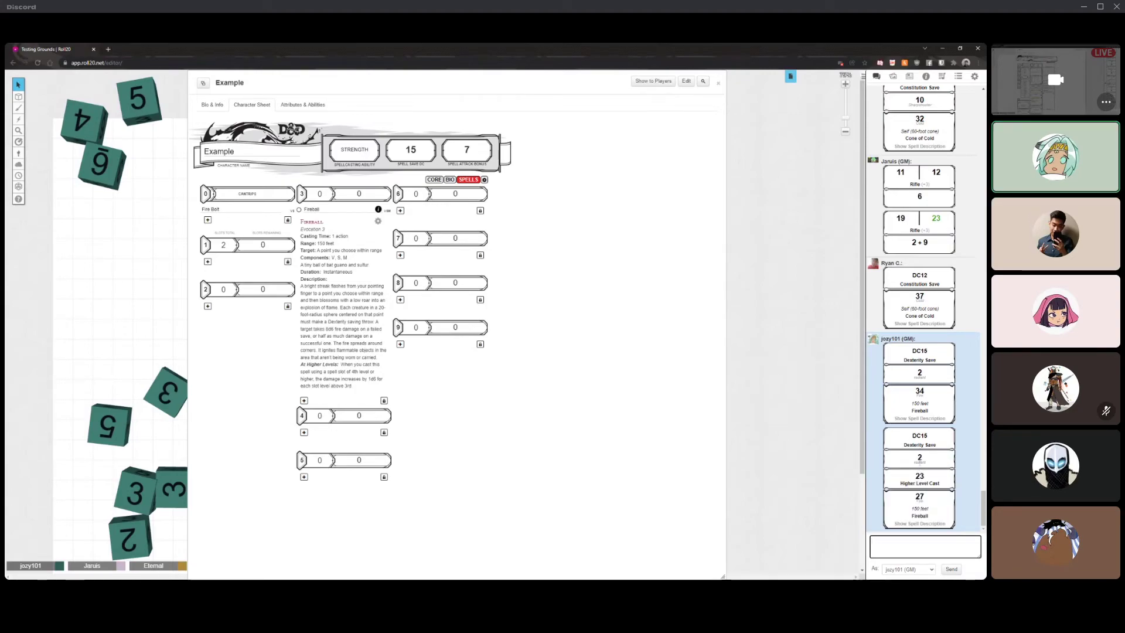
- Look over the spell attacks on the Example sheet's core page, then return to the spell page and inspect Fireball's damage roll
left_click(434, 180)
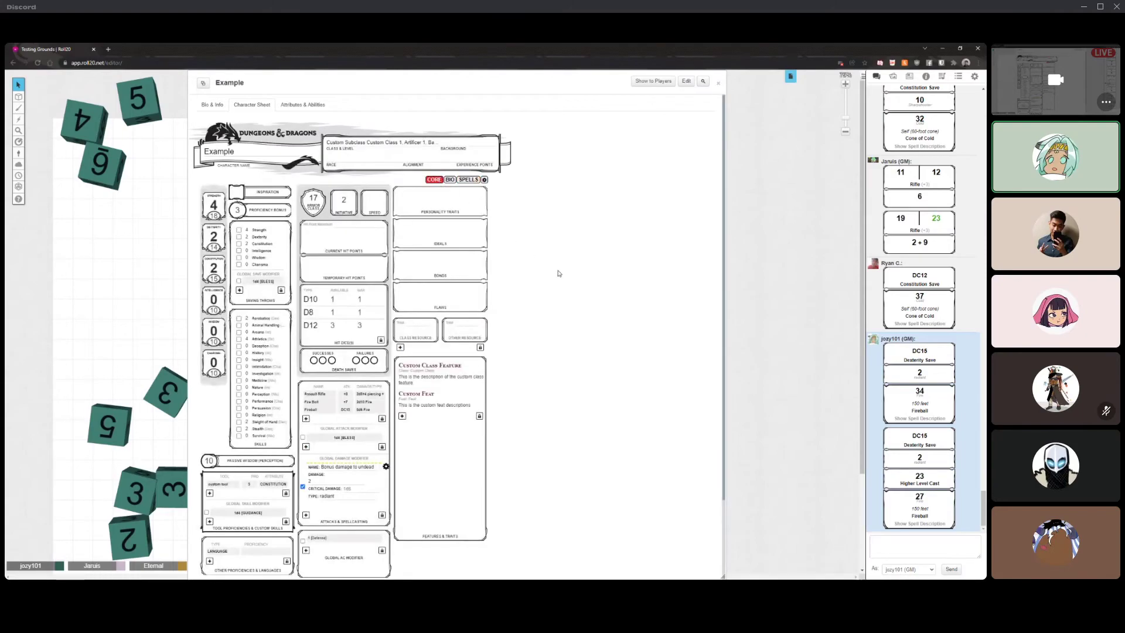
scroll(527, 293, "down", 1)
left_click(386, 390)
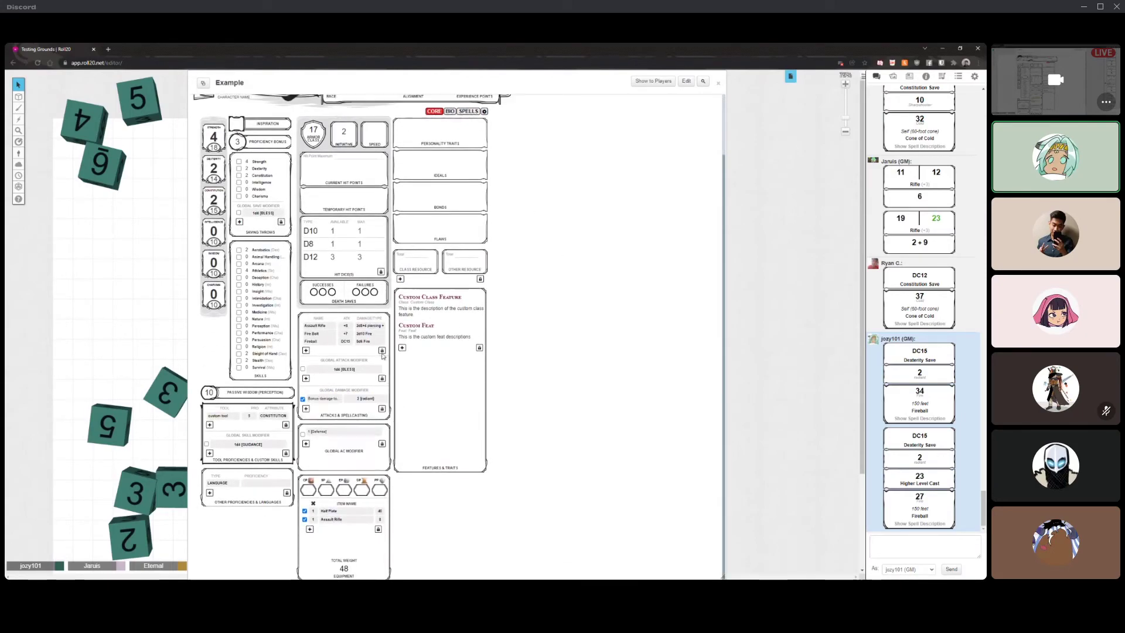
scroll(532, 337, "up", 1)
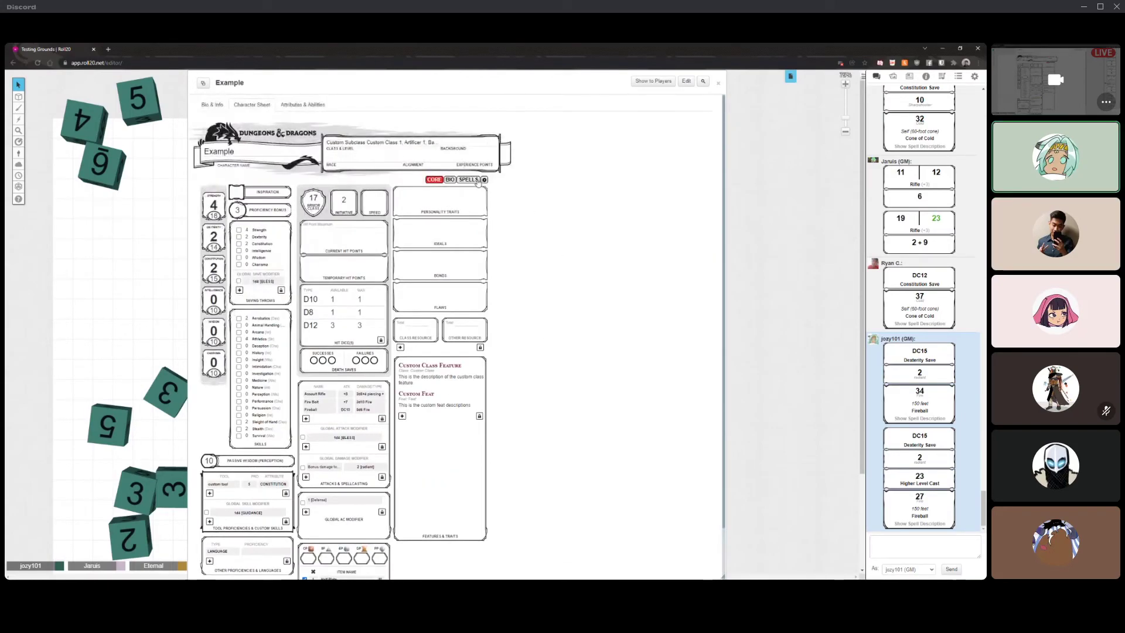
left_click(468, 179)
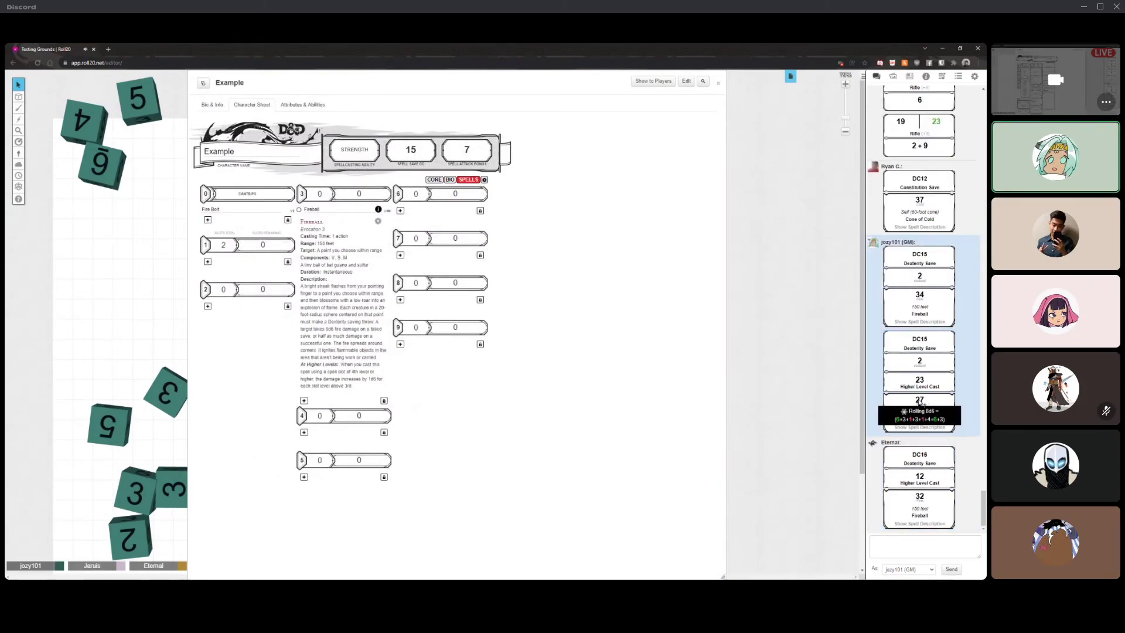
mouse_move(919, 311)
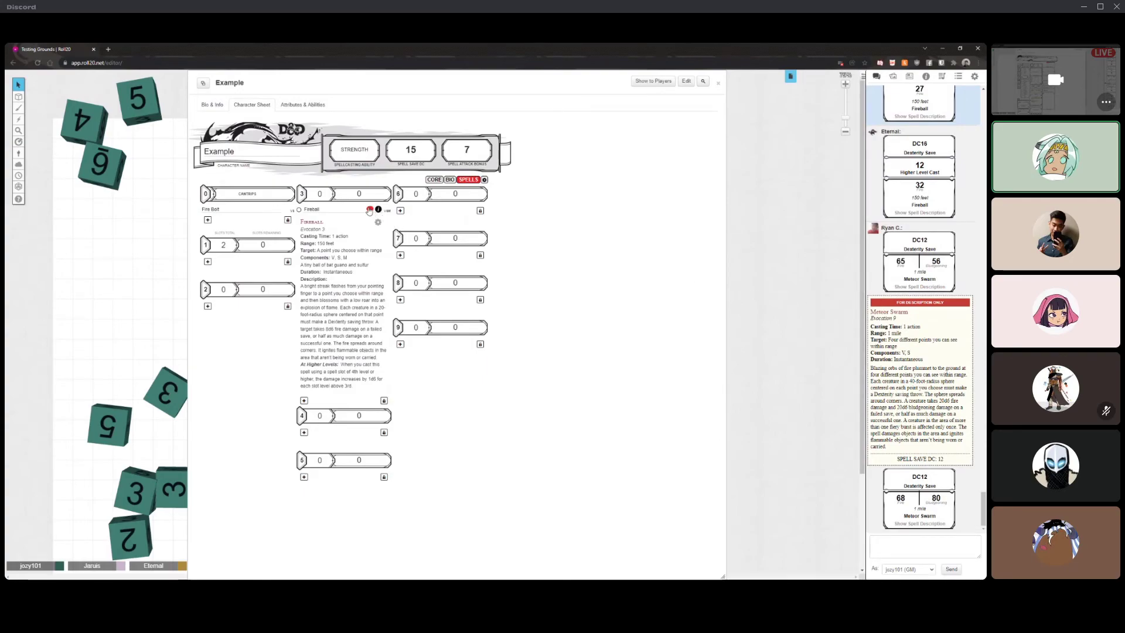
- Send Fireball's description to the chat, then collapse and reopen its details on the spell page
left_click(370, 210)
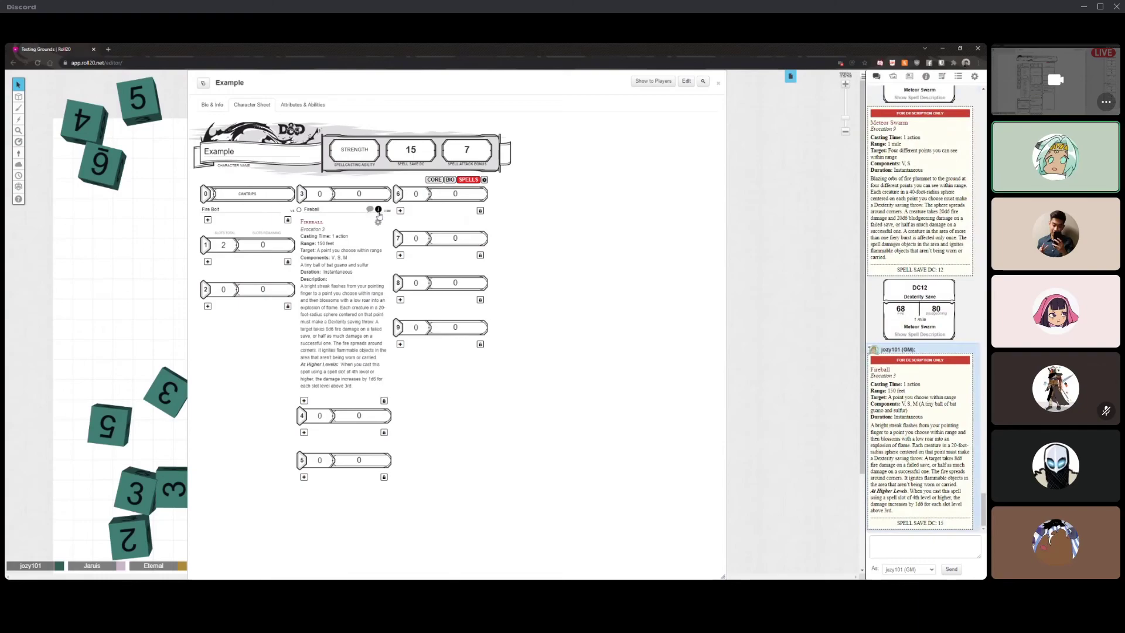
left_click(378, 210)
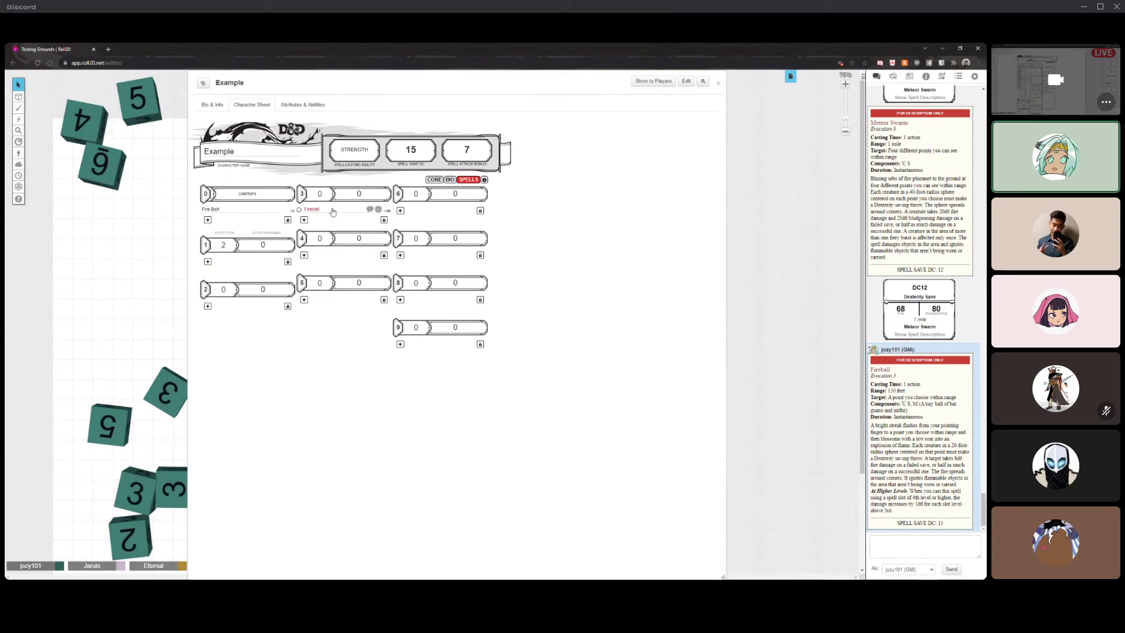
left_click(378, 210)
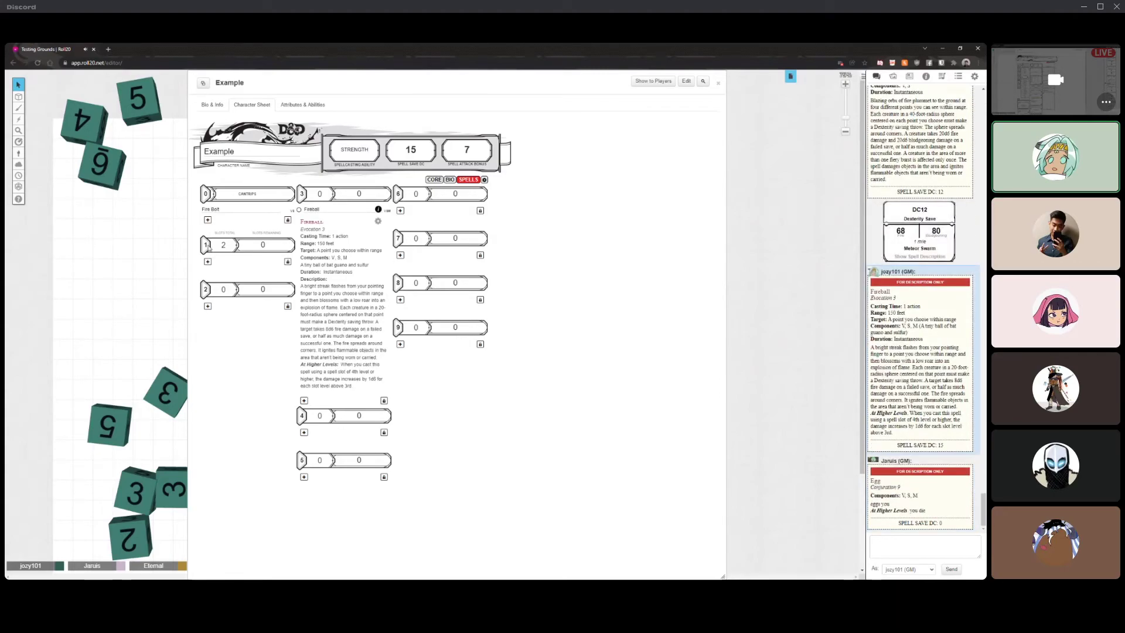
- Set the level 1 remaining spell slots to 2, step them down to 0 and restore them to 2
left_click(276, 243)
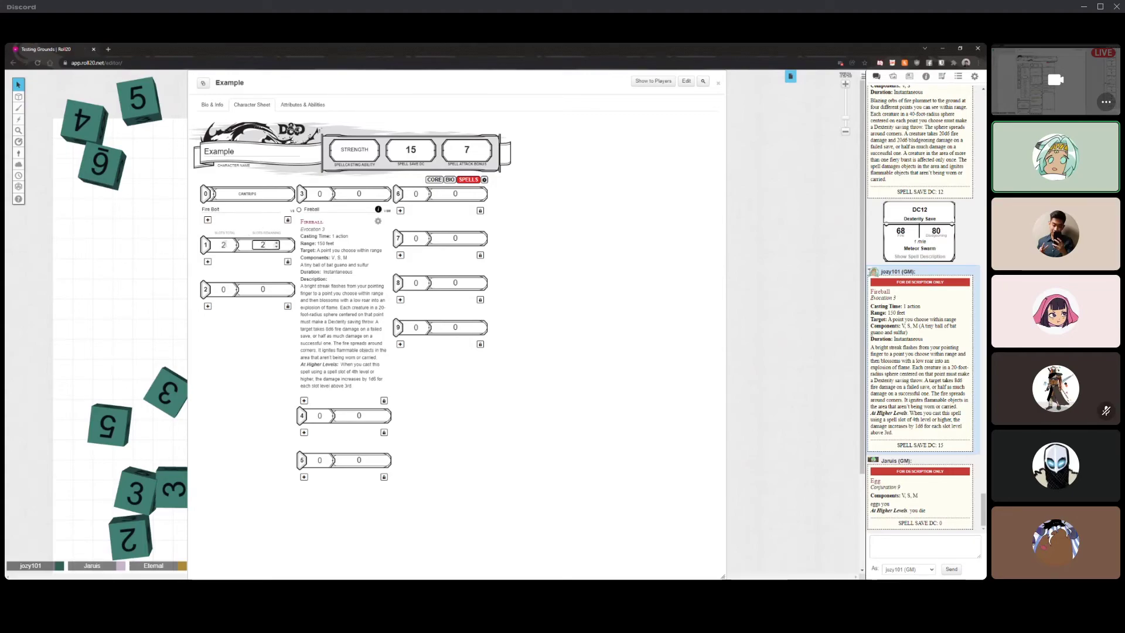
left_click(250, 268)
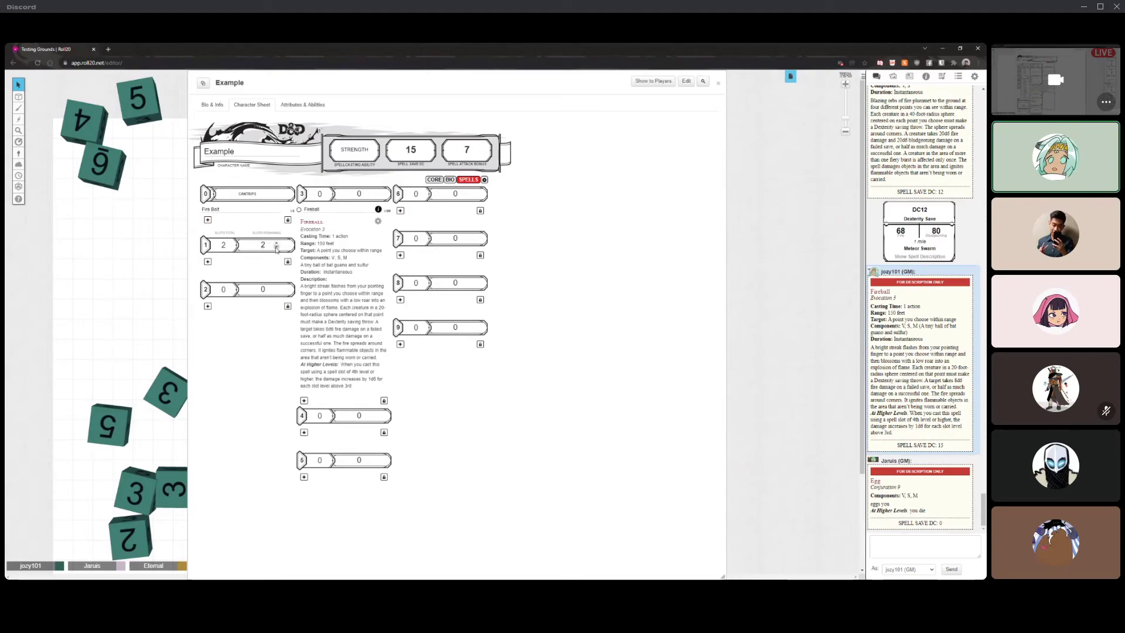
left_click(276, 247)
left_click(276, 248)
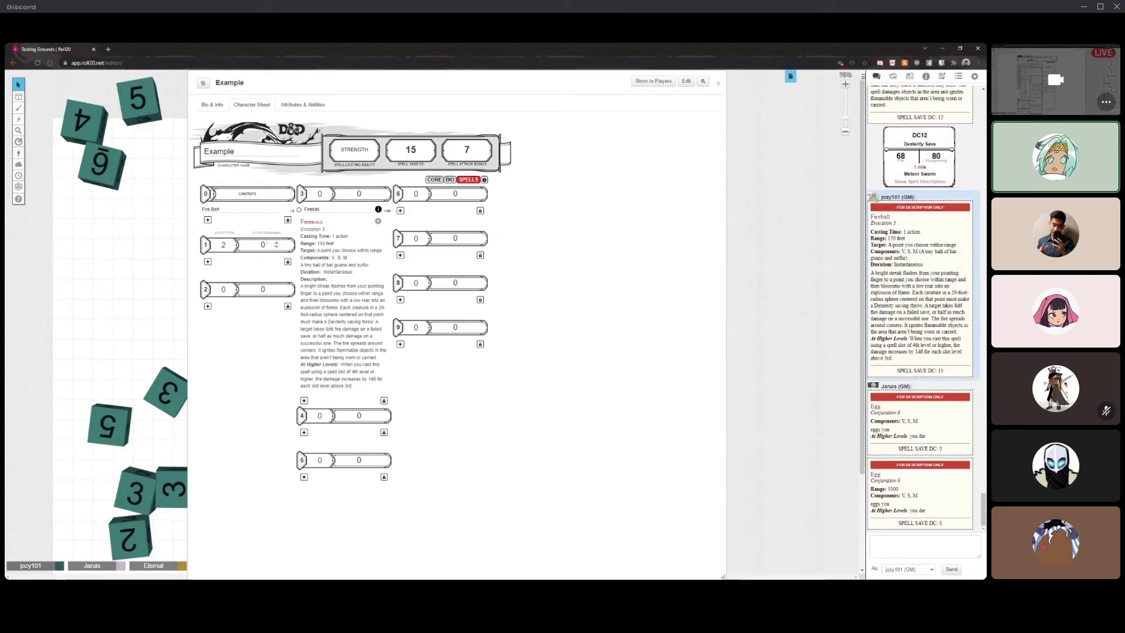
double_click(273, 249)
type("2")
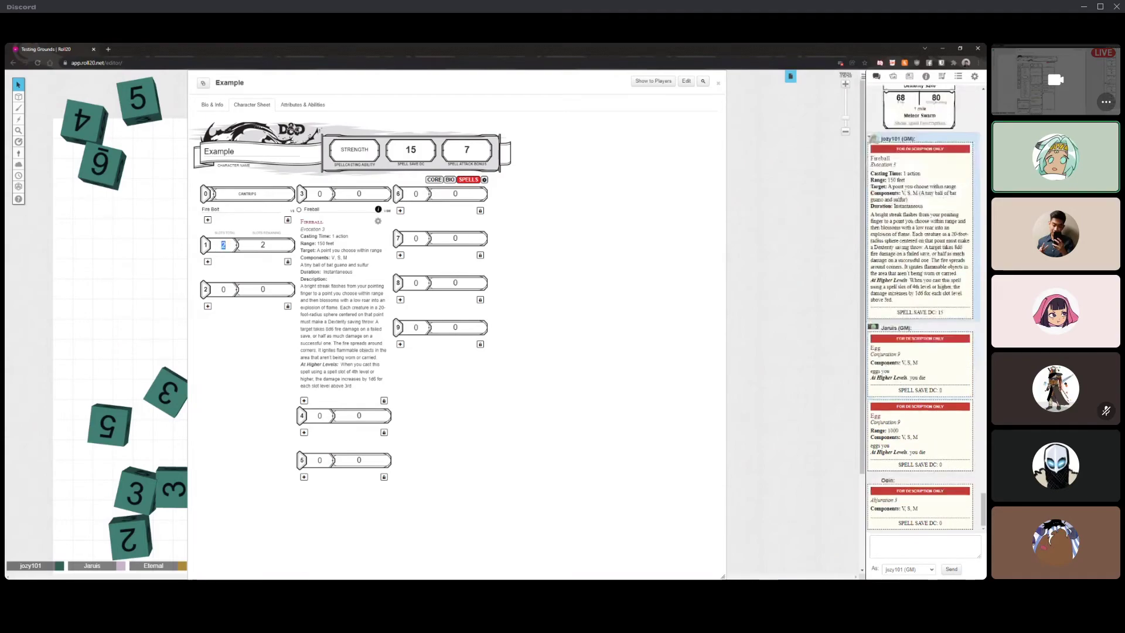
left_click(247, 269)
- Set the level 9 spell slot modifier to 10 in the sheet settings and show the slots on the spell page
left_click(484, 180)
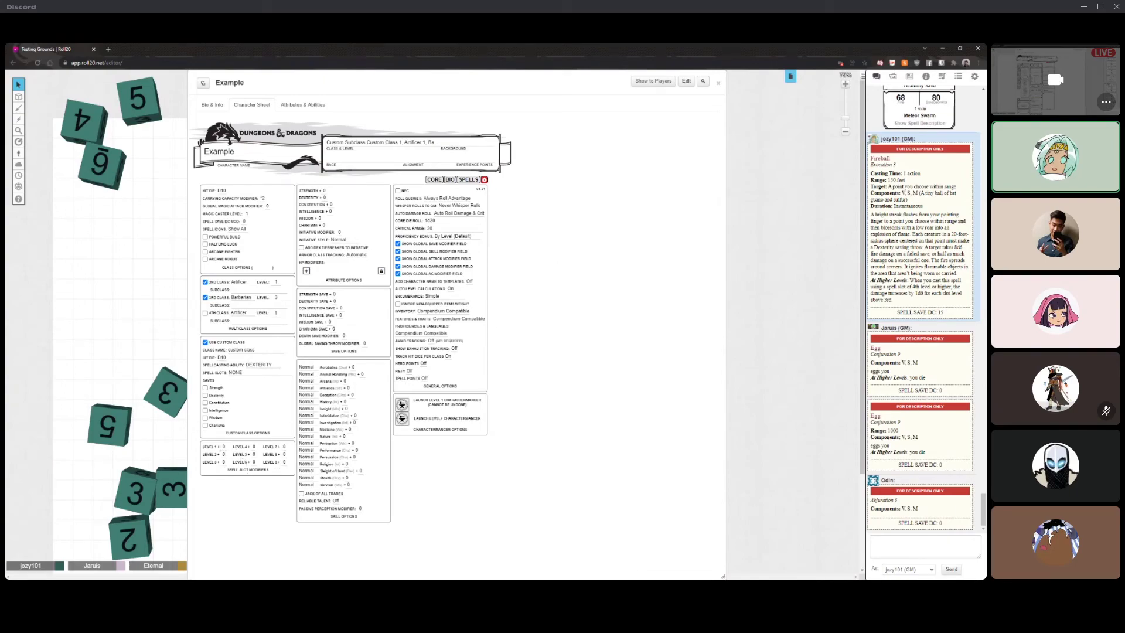
left_click(284, 462)
left_click(520, 362)
left_click(463, 179)
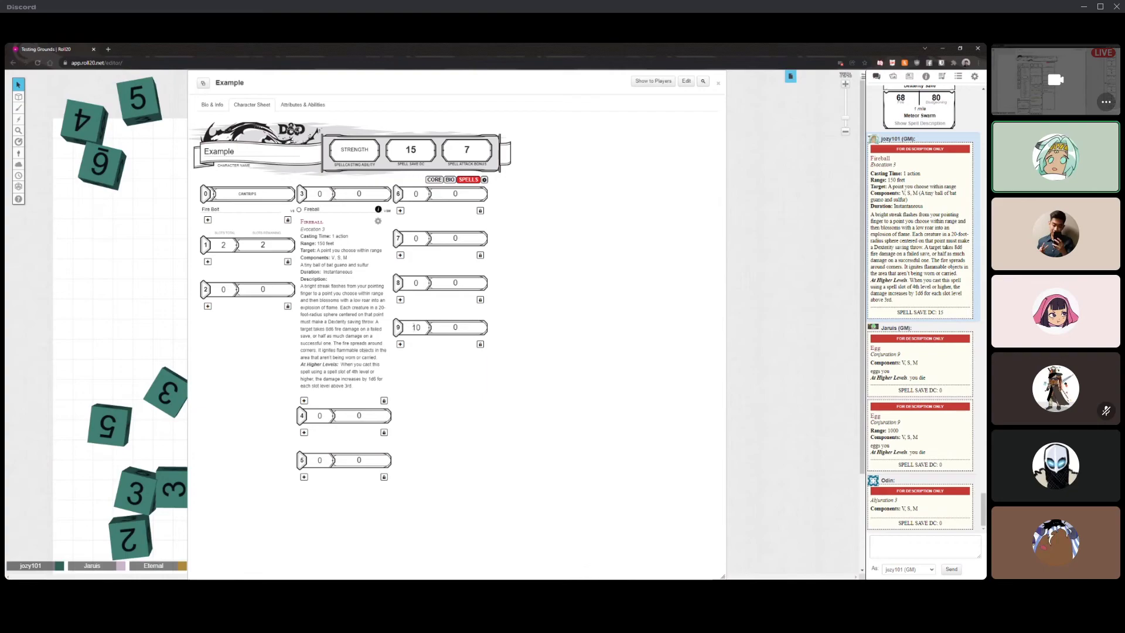
- Step the remaining spell slots for levels 9 and 8 up and back down to 0
double_click(468, 326)
triple_click(468, 326)
left_click(468, 282)
triple_click(468, 282)
triple_click(468, 281)
left_click(469, 281)
triple_click(469, 286)
triple_click(469, 285)
double_click(469, 286)
left_click(468, 286)
double_click(468, 286)
left_click(469, 286)
left_click(469, 330)
double_click(469, 330)
double_click(469, 330)
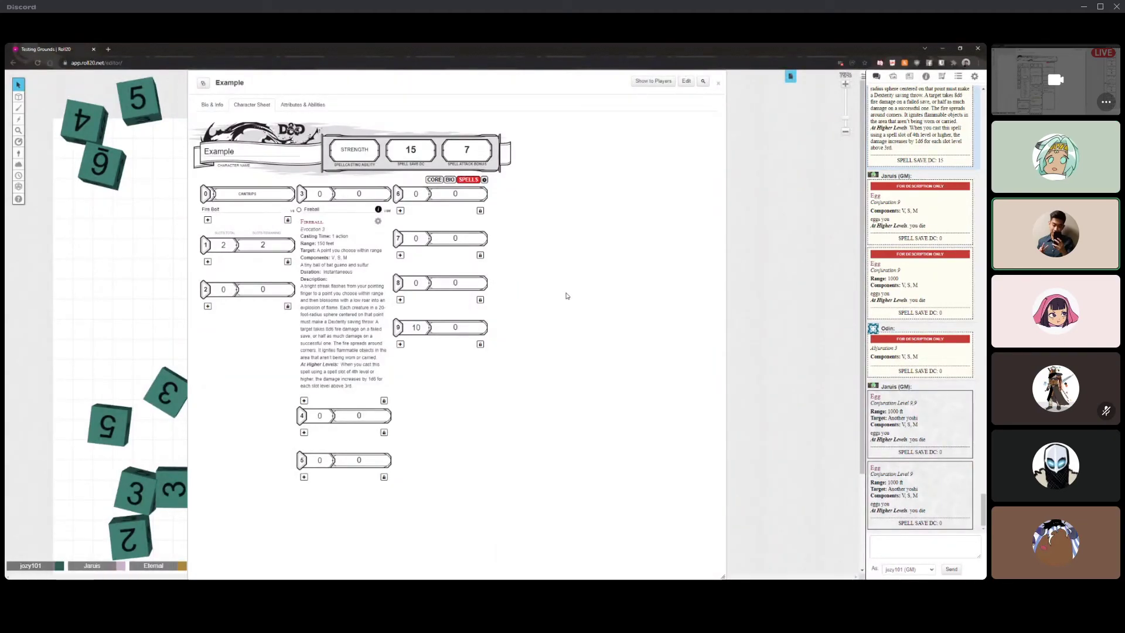
- Set the custom class's spell slots to FULL (Cleric, Druid, Wizard) and the level 9 slot modifier to 0 in the sheet settings
left_click(485, 180)
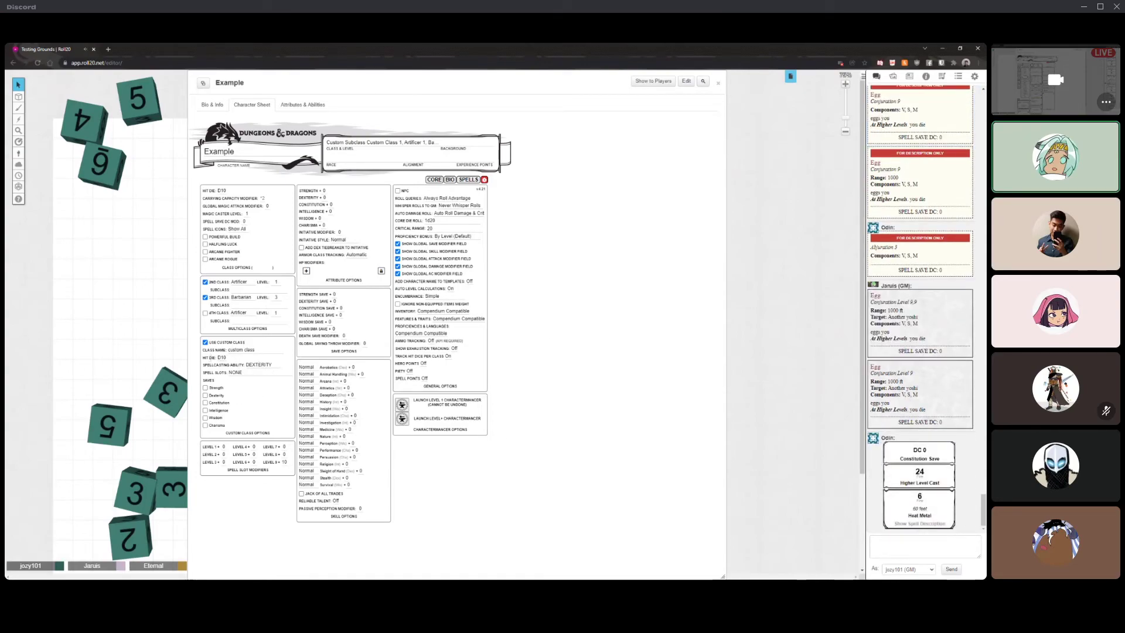
left_click_drag(204, 372, 225, 376)
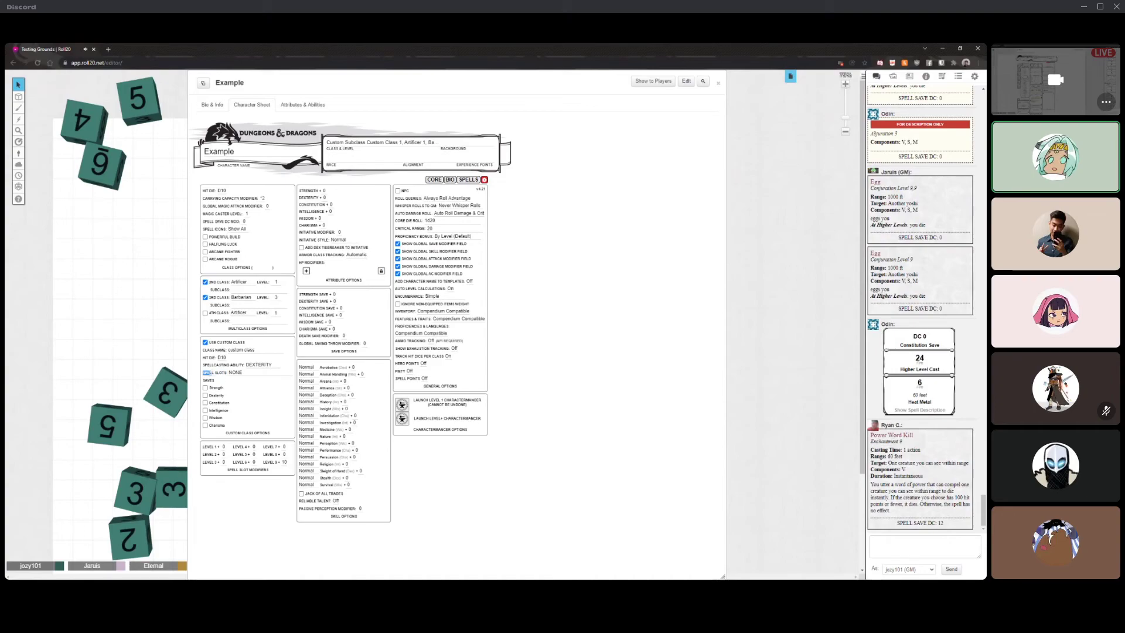
left_click(252, 373)
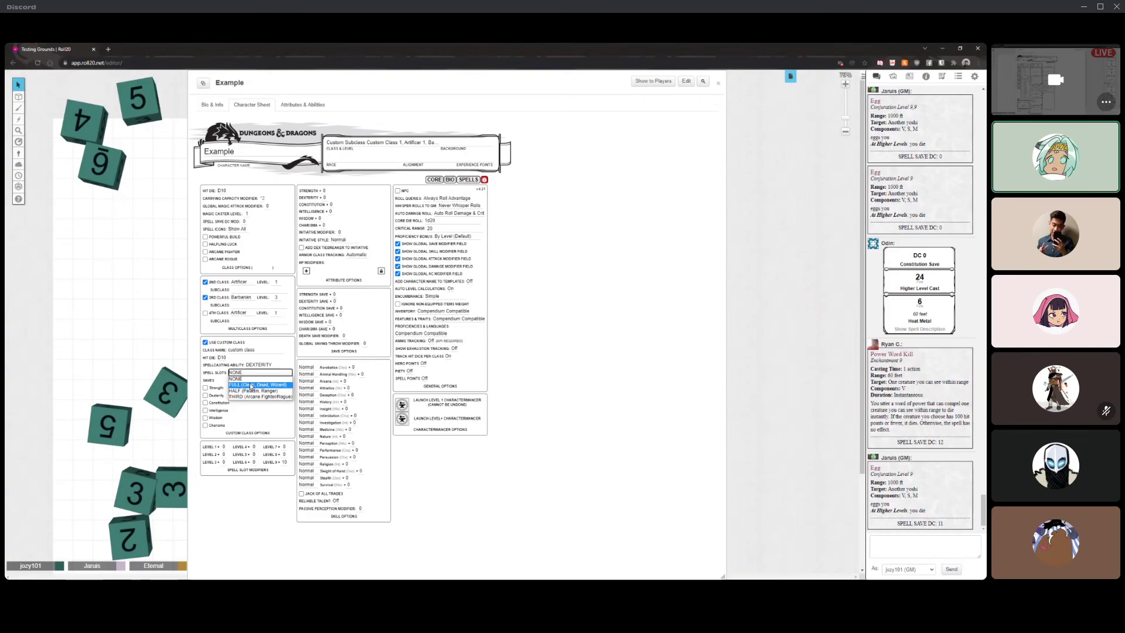
left_click(251, 385)
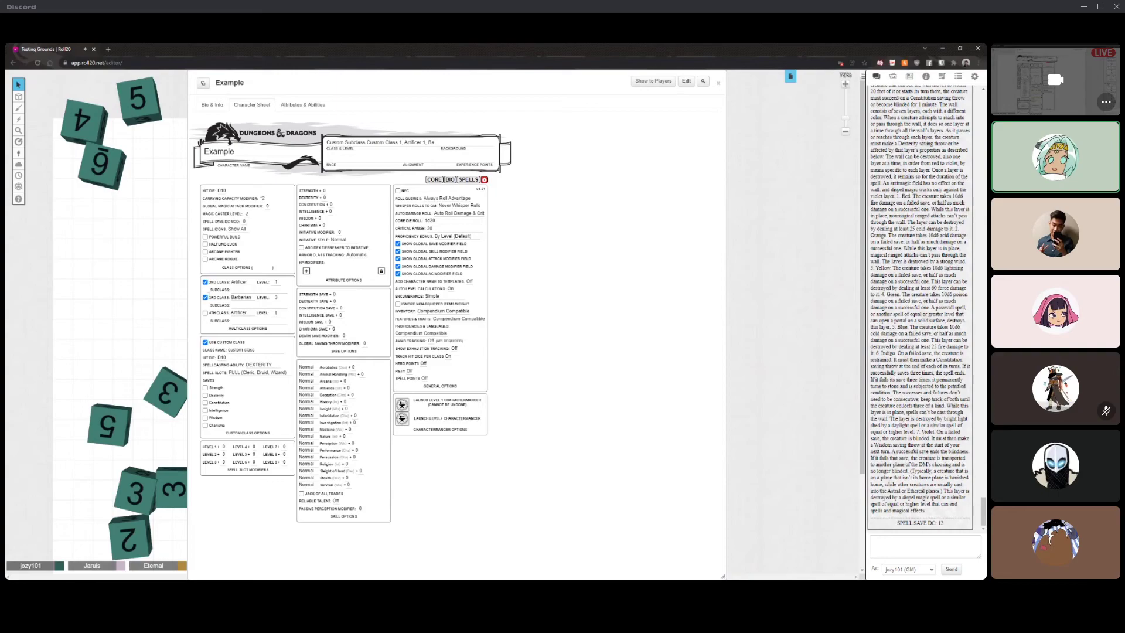
- Disable the second and third multiclass entries, leaving only the custom class, and check the core and spell pages
left_click(205, 282)
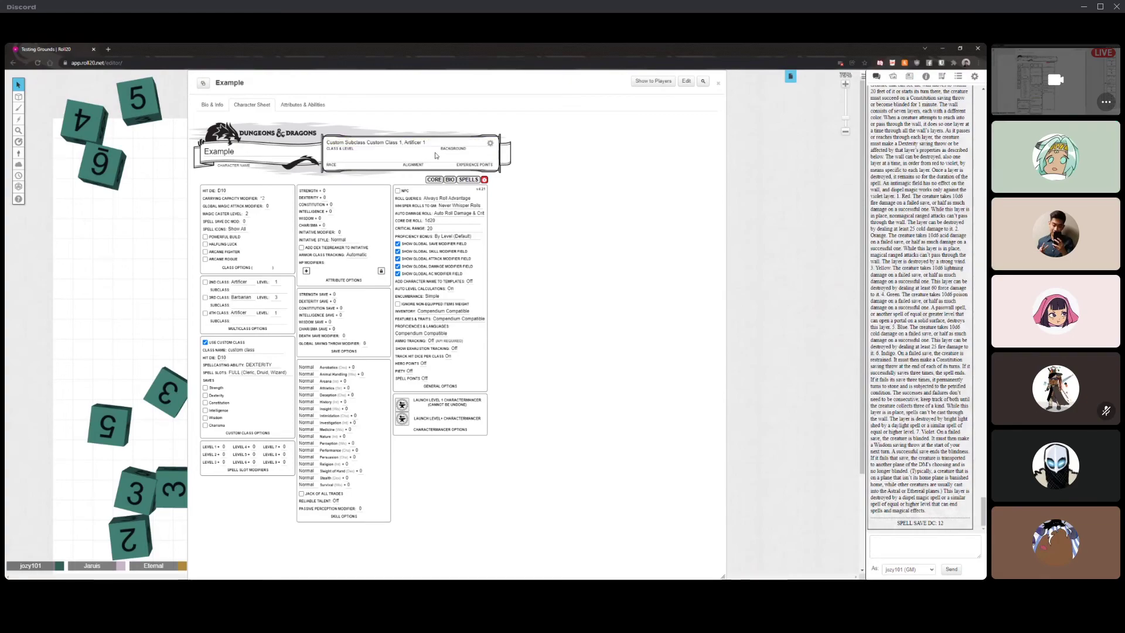
type("0")
left_click(394, 282)
left_click(434, 180)
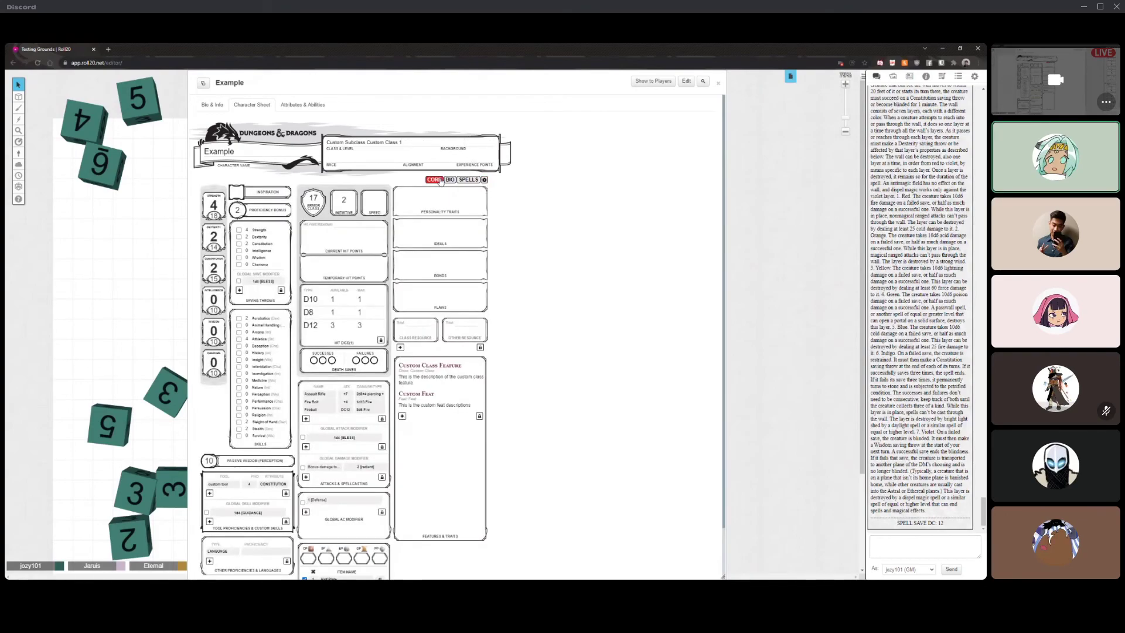
left_click(468, 179)
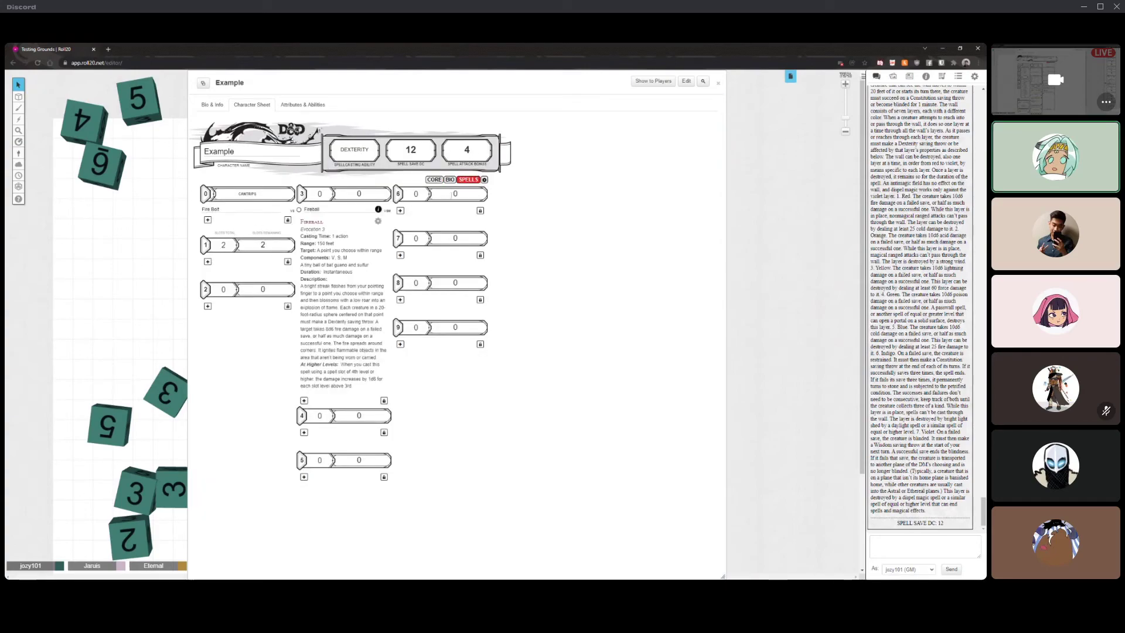
- Set the custom class's level to 20 on the core page and show the full caster's slots on the spell page
left_click(434, 179)
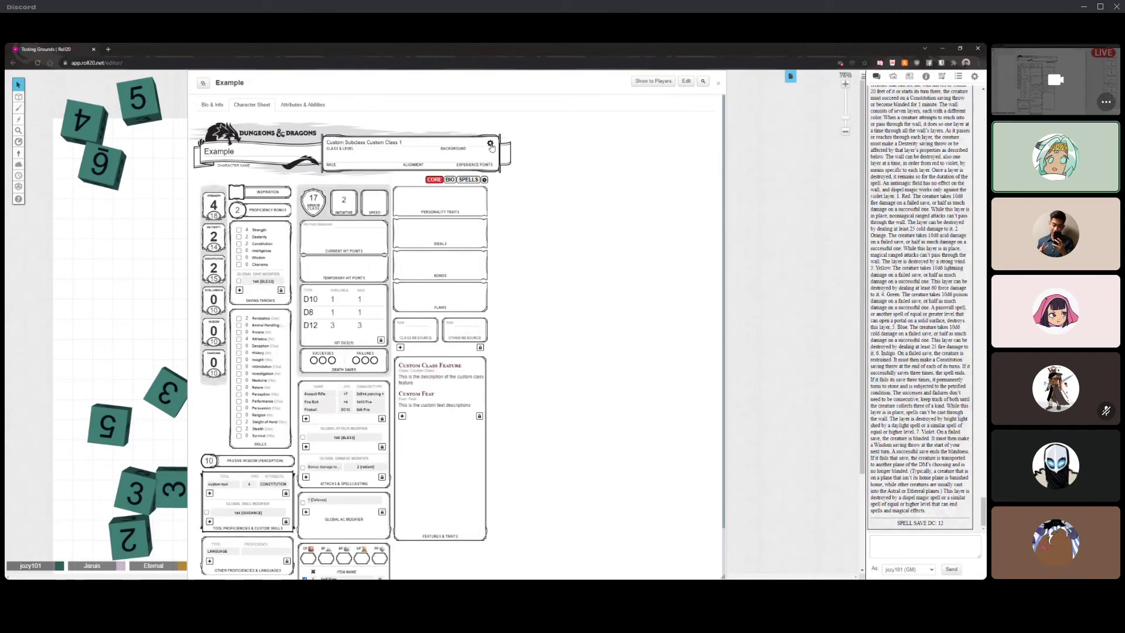
type("20")
left_click(557, 191)
left_click(490, 143)
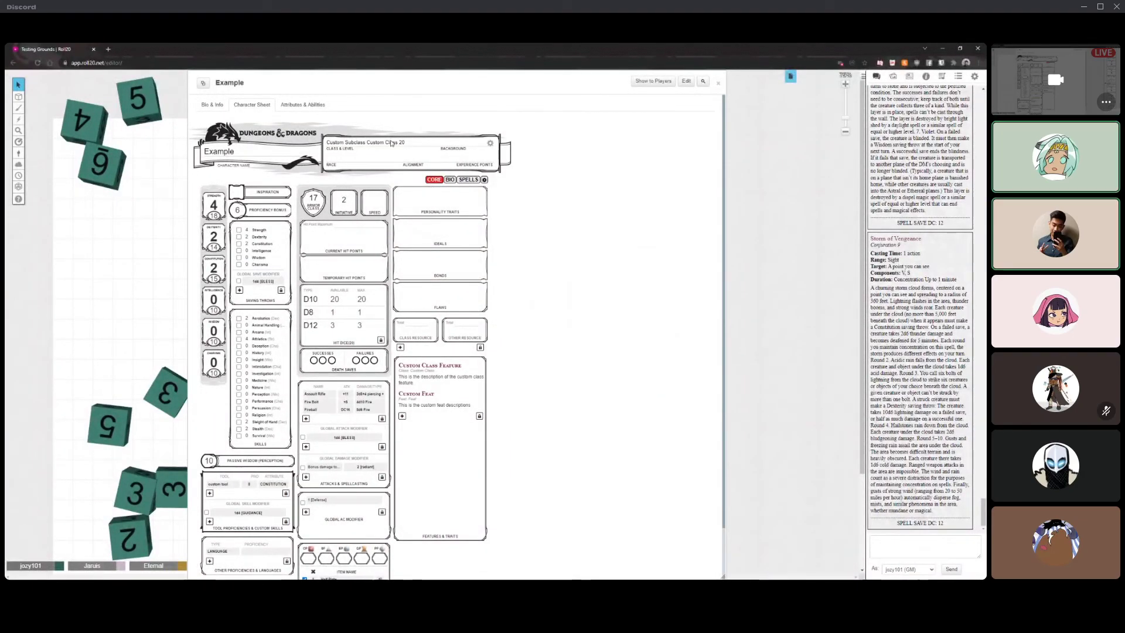
left_click(464, 181)
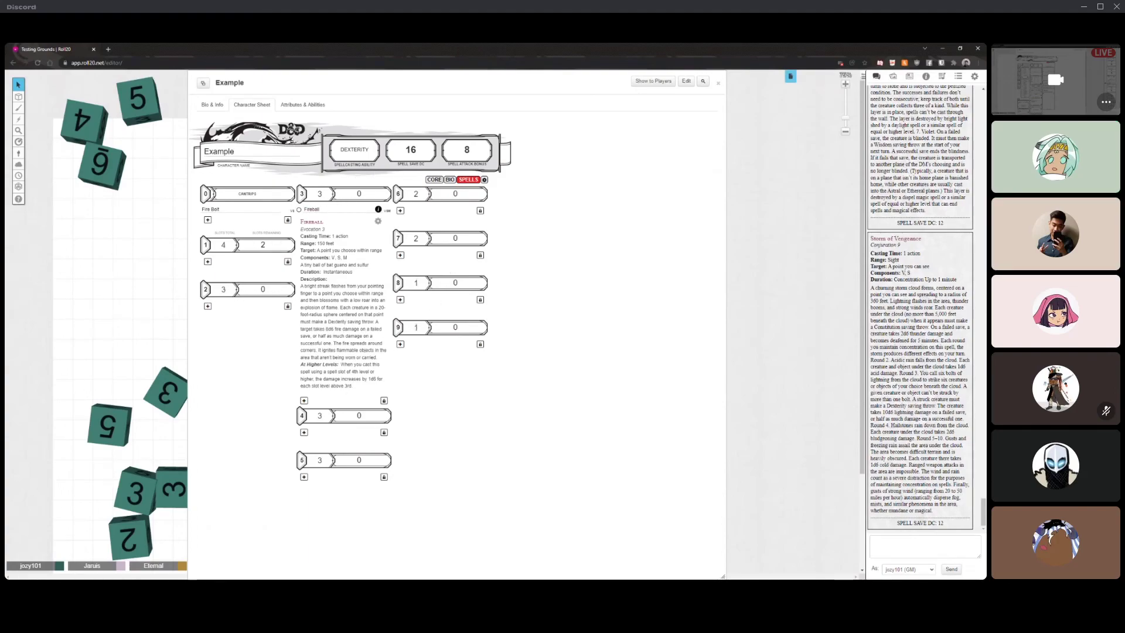
- Change the custom class's spell slots to HALF (Paladin, Ranger) and show the slots on the spell page
left_click(484, 179)
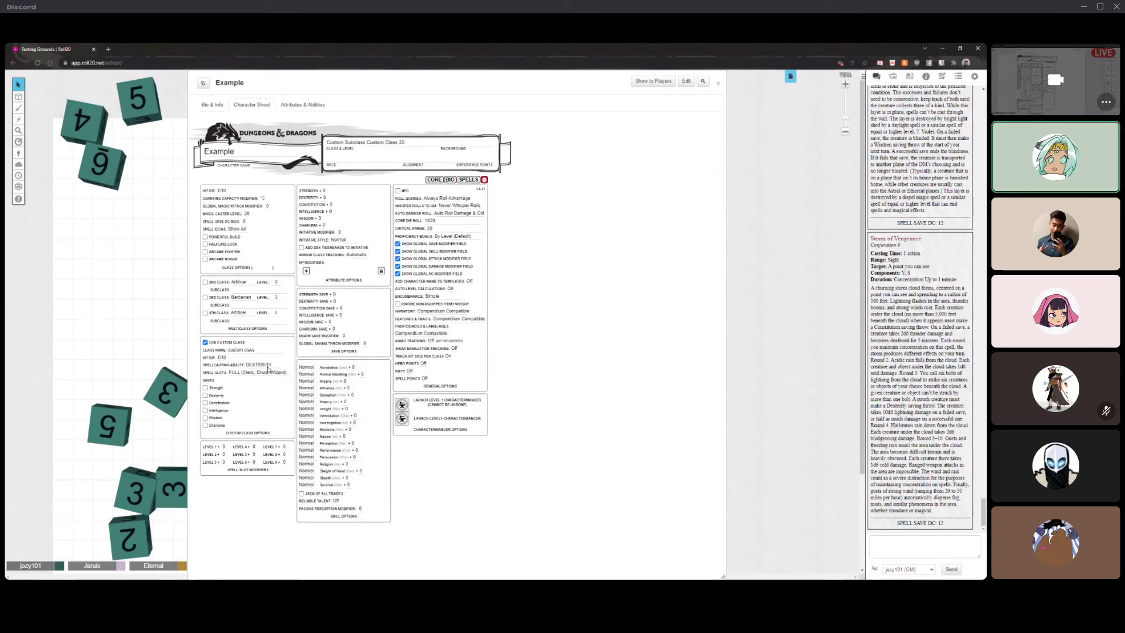
left_click(249, 372)
left_click(248, 385)
left_click(468, 179)
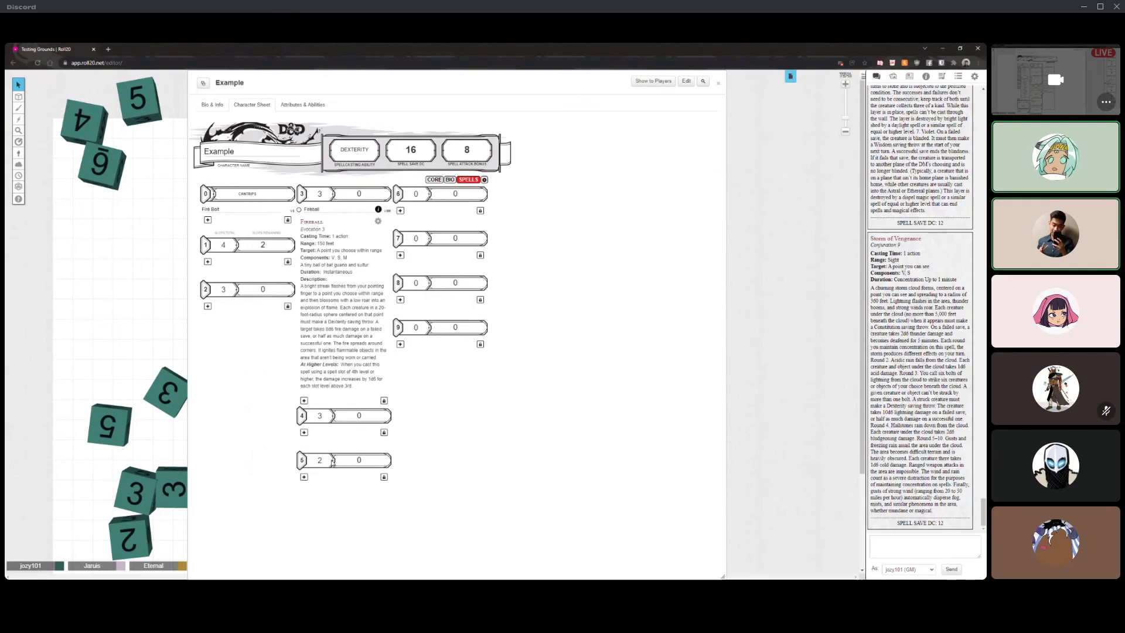
- Change the custom class's spell slots to THIRD (Arcane Fighter/Rogue) in the sheet settings
left_click(484, 179)
left_click(258, 373)
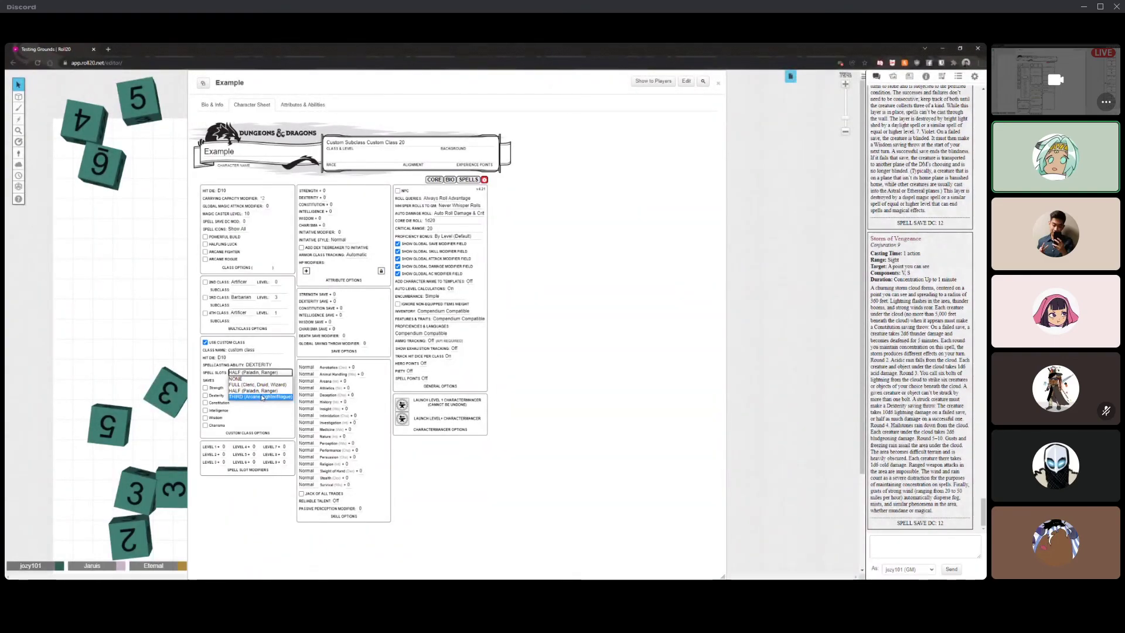
left_click(262, 396)
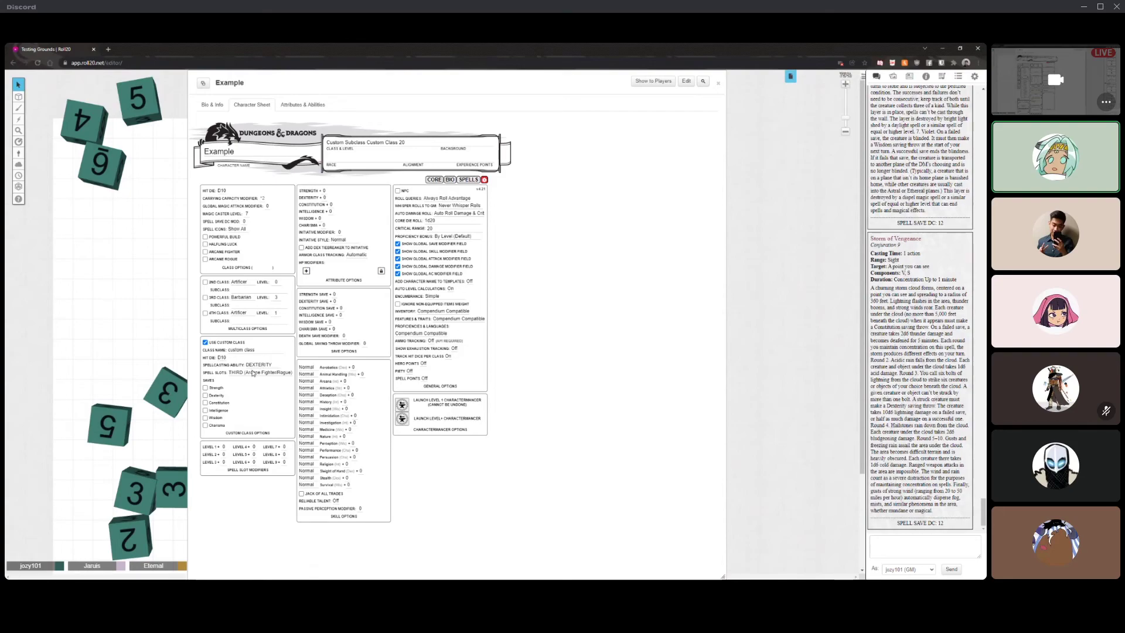
- View the third caster's slots, change the custom class's spell slots to NONE, and show the spell page again
left_click(468, 179)
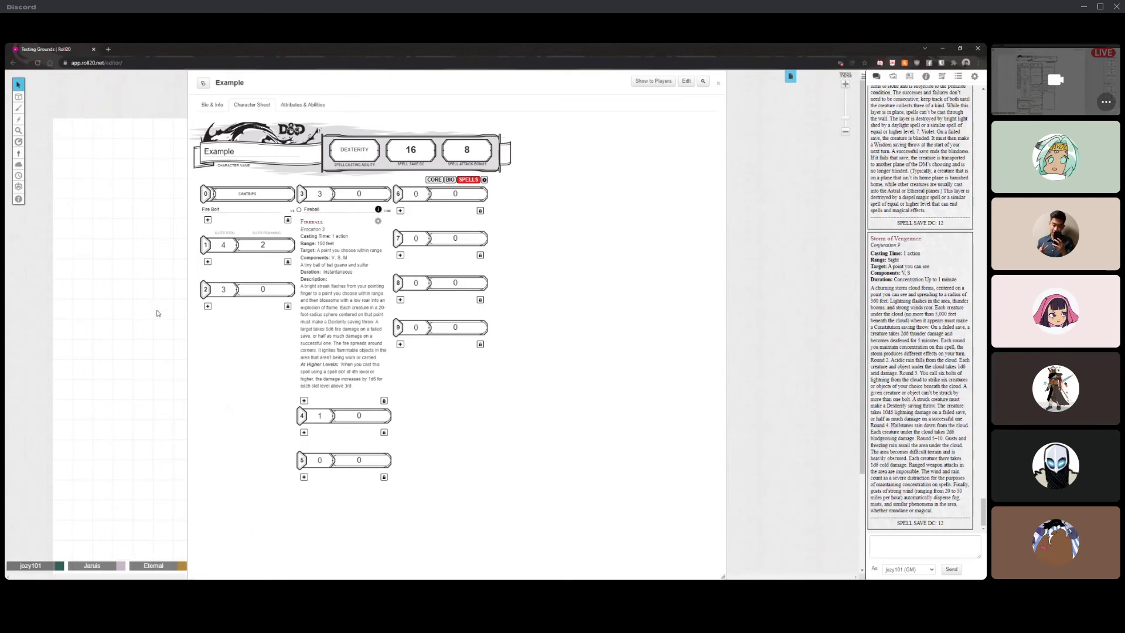
left_click(484, 180)
left_click(260, 373)
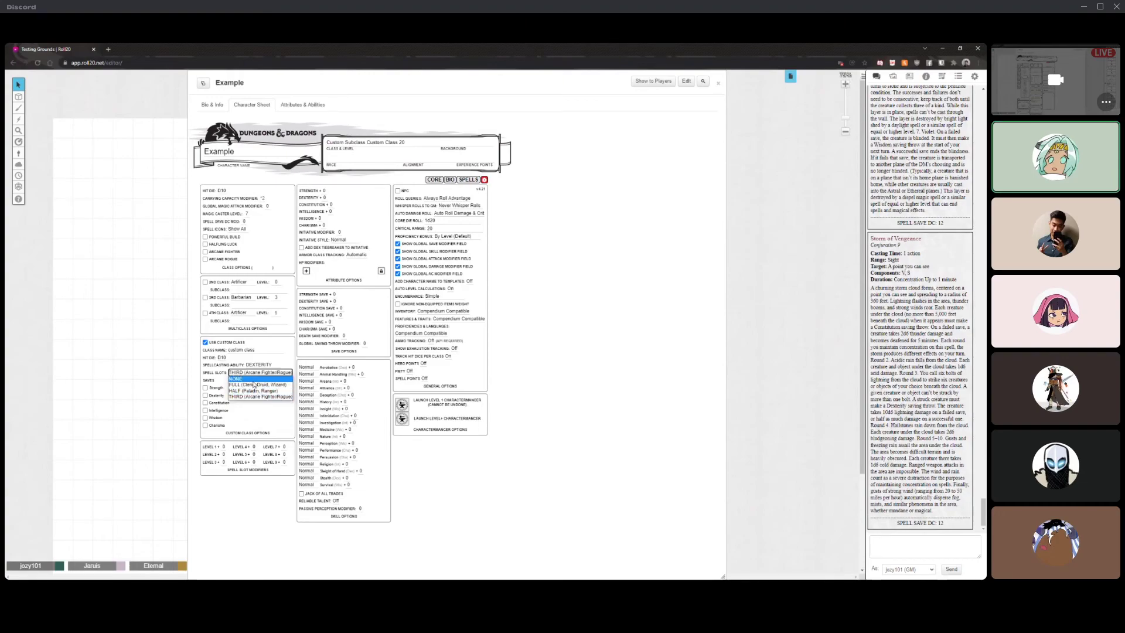
left_click(236, 379)
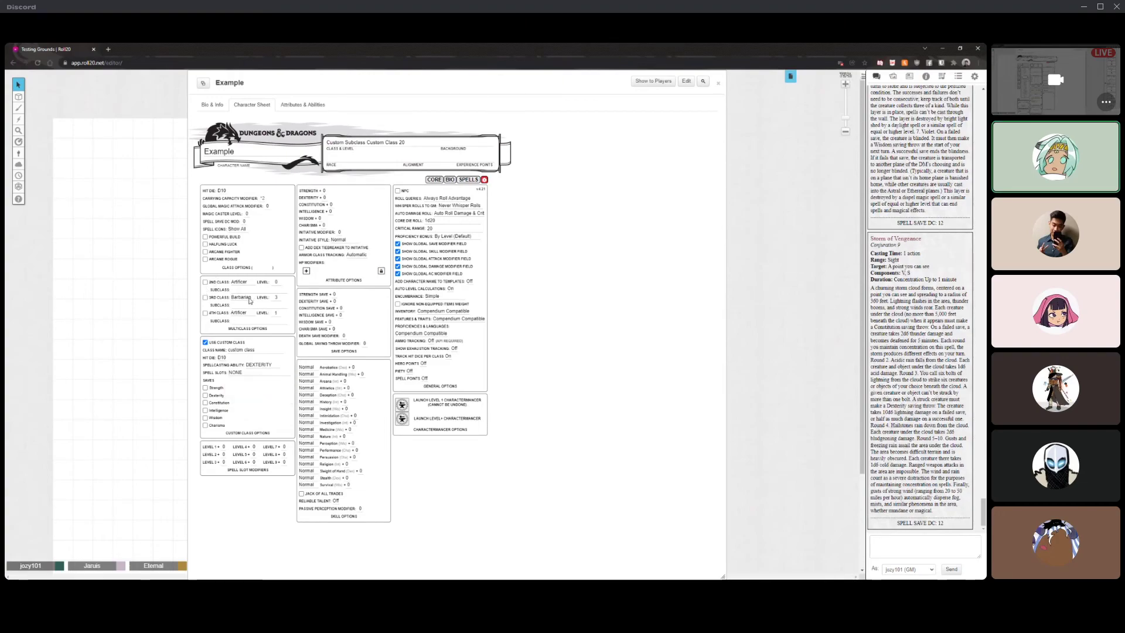
left_click(472, 179)
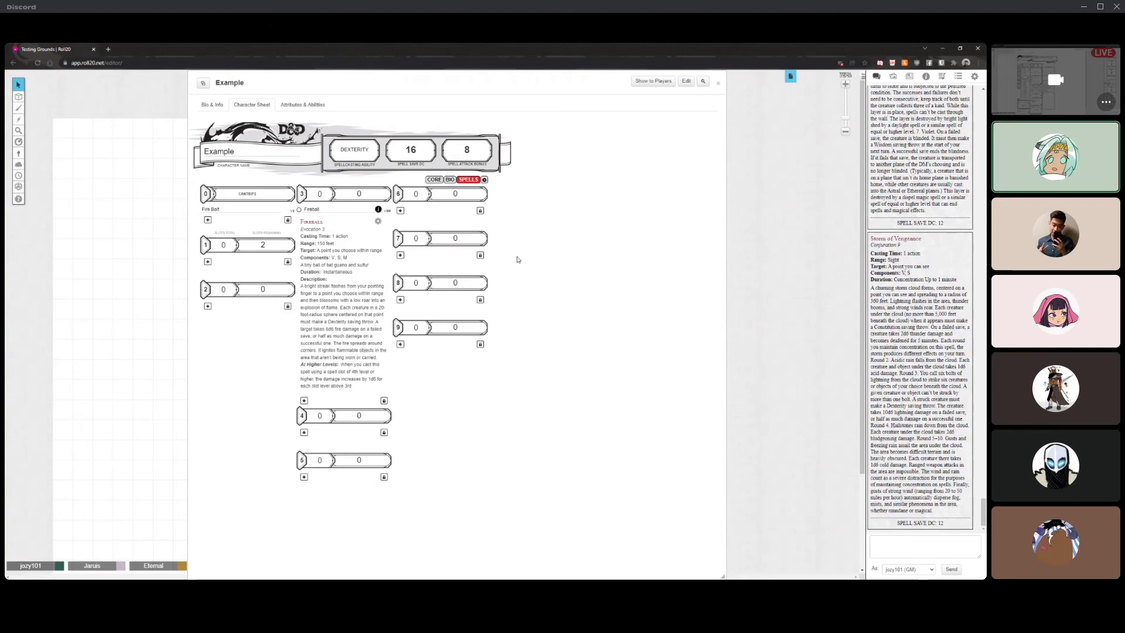
- Check the core page and collapse the Fireball description on the spell page
left_click(434, 180)
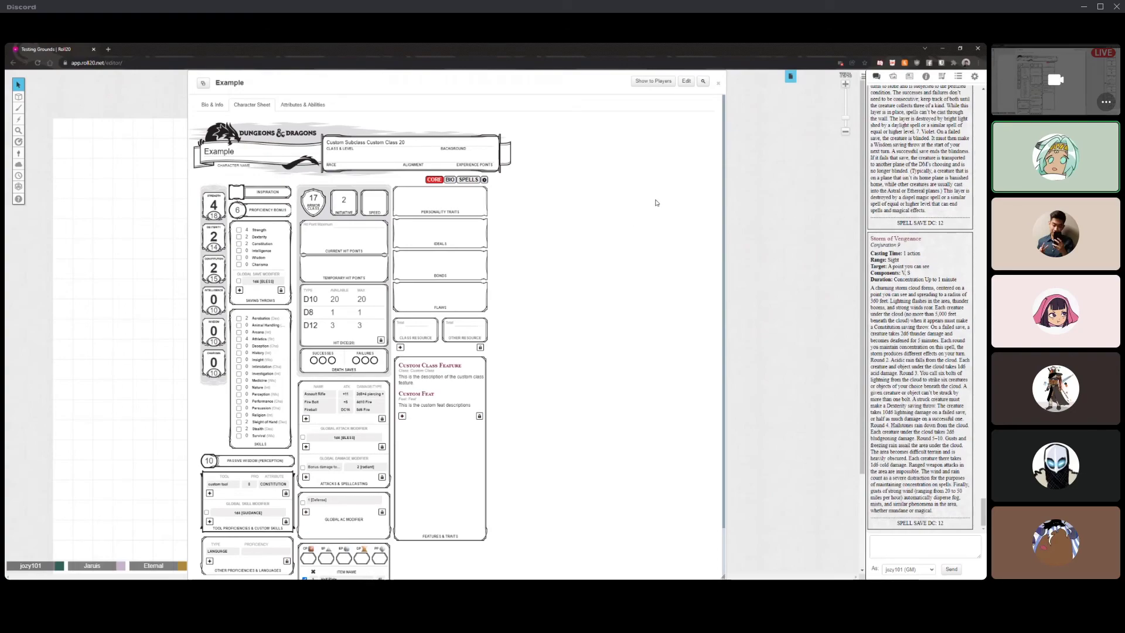
left_click(469, 180)
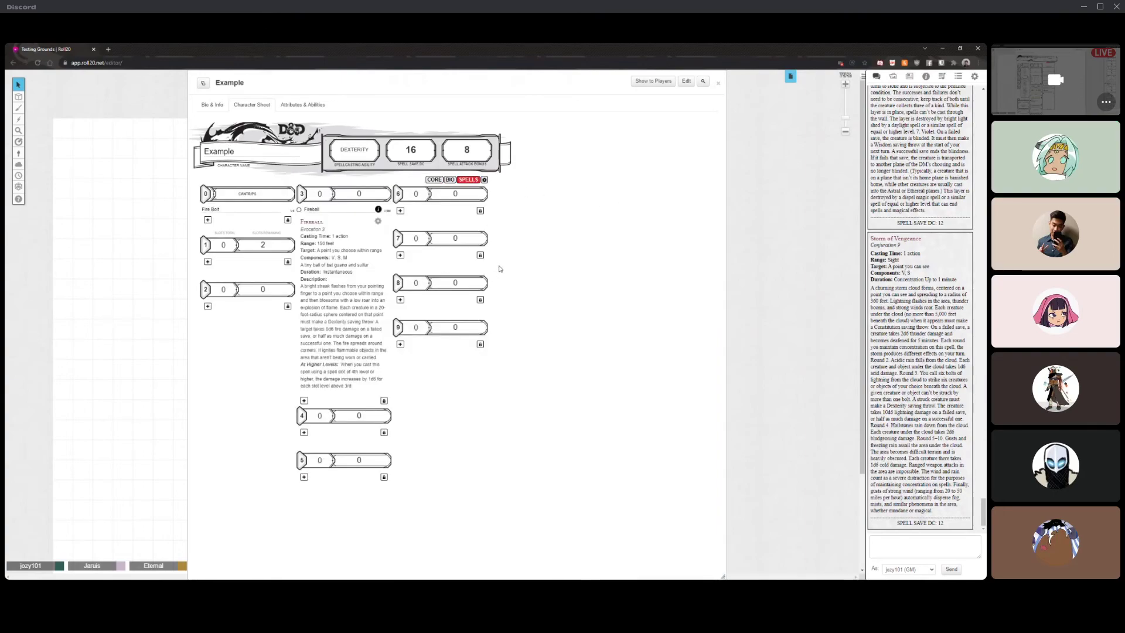
left_click(378, 210)
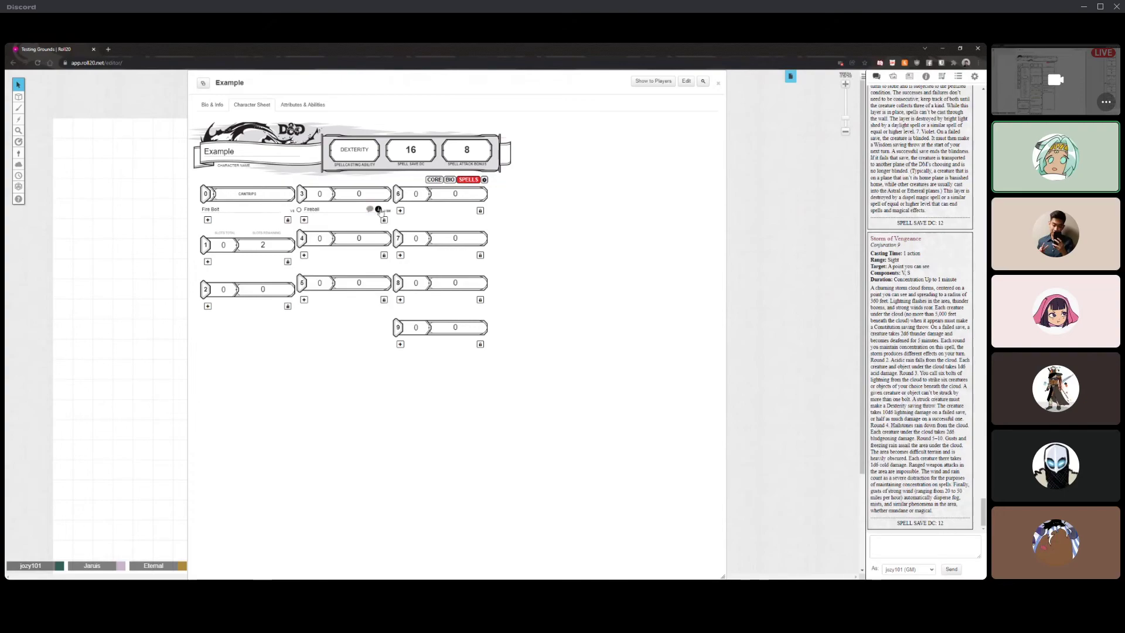
- Add a cantrip named Custom Spell and set its school to Necromancy
left_click(207, 220)
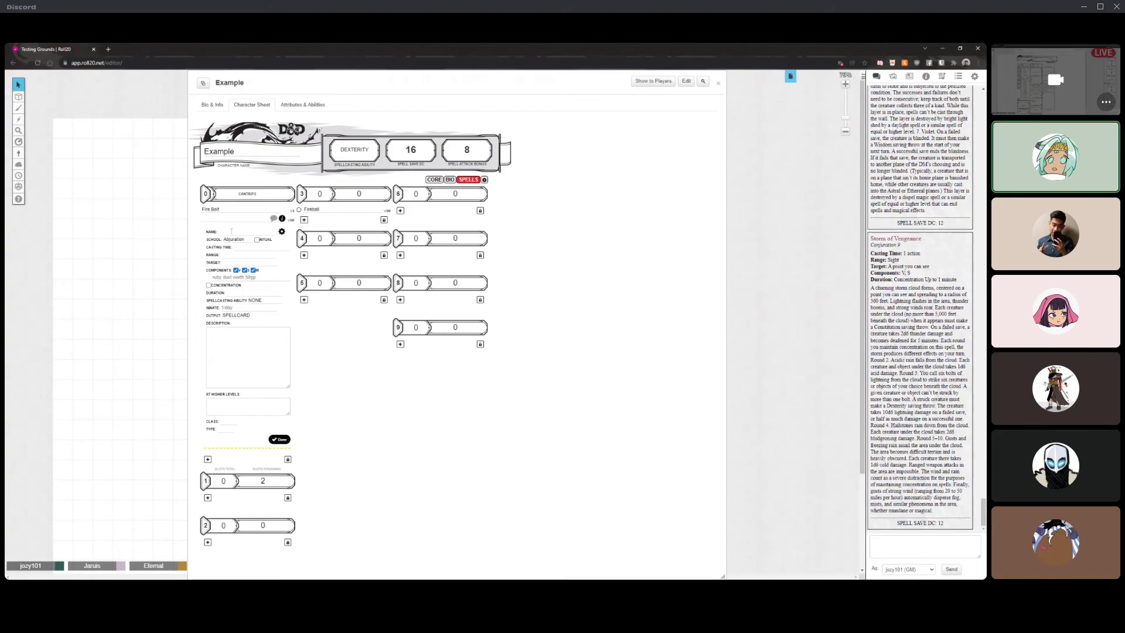
left_click(232, 231)
type("Custom Spell")
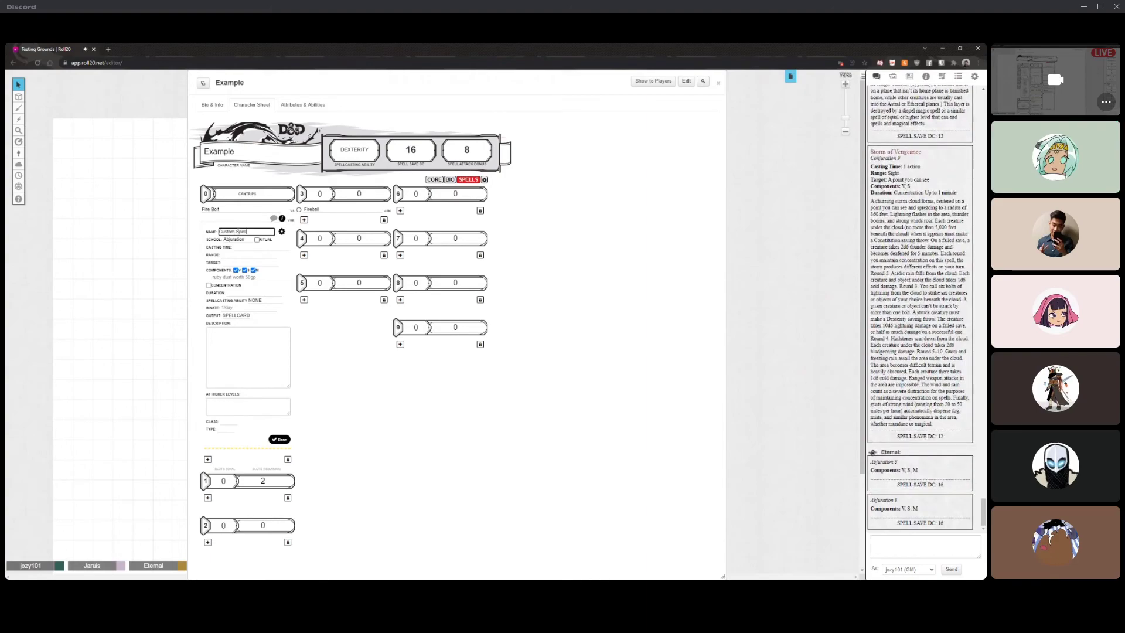
left_click(237, 239)
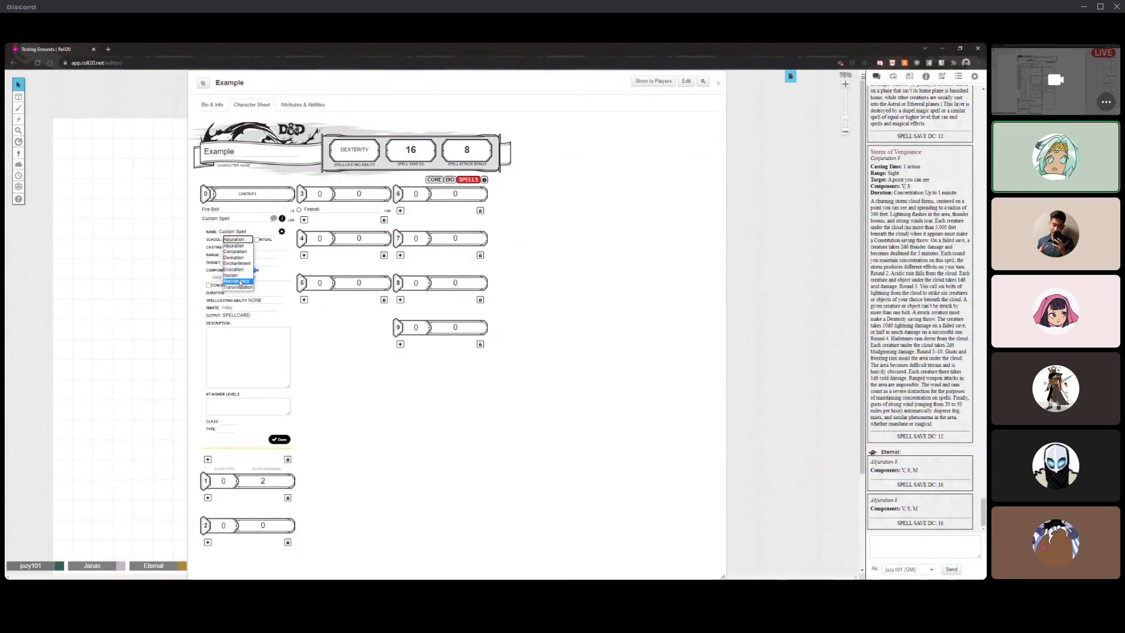
left_click(240, 282)
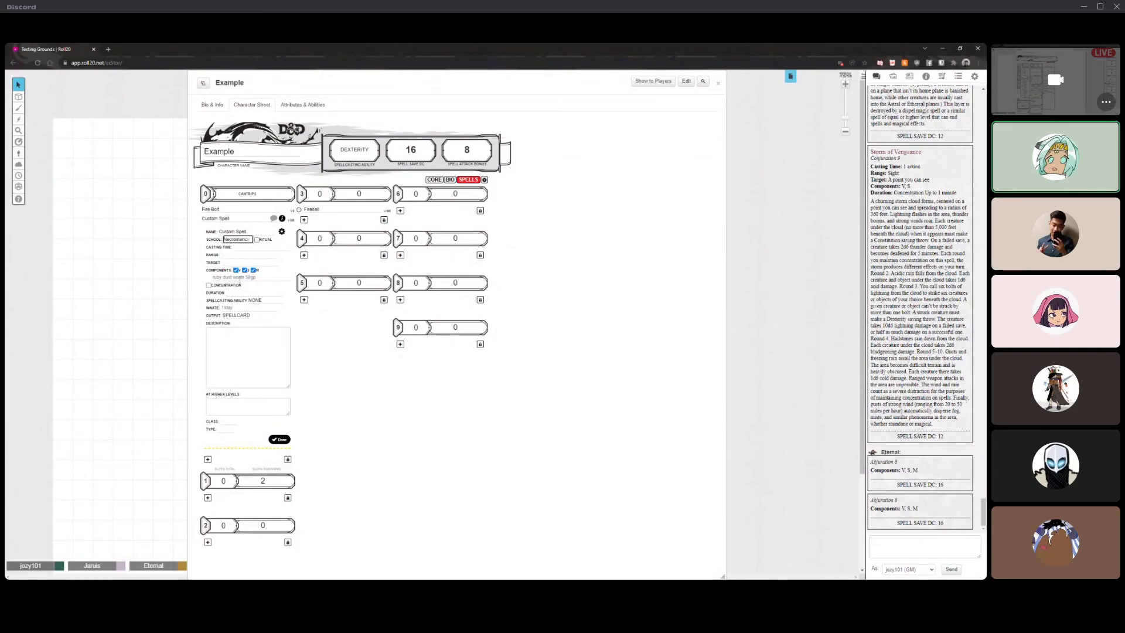
- Mark Custom Spell as a ritual and point out its casting time, range and target fields
left_click(256, 240)
left_click(257, 240)
left_click(257, 240)
left_click(253, 247)
left_click(229, 255)
left_click(245, 262)
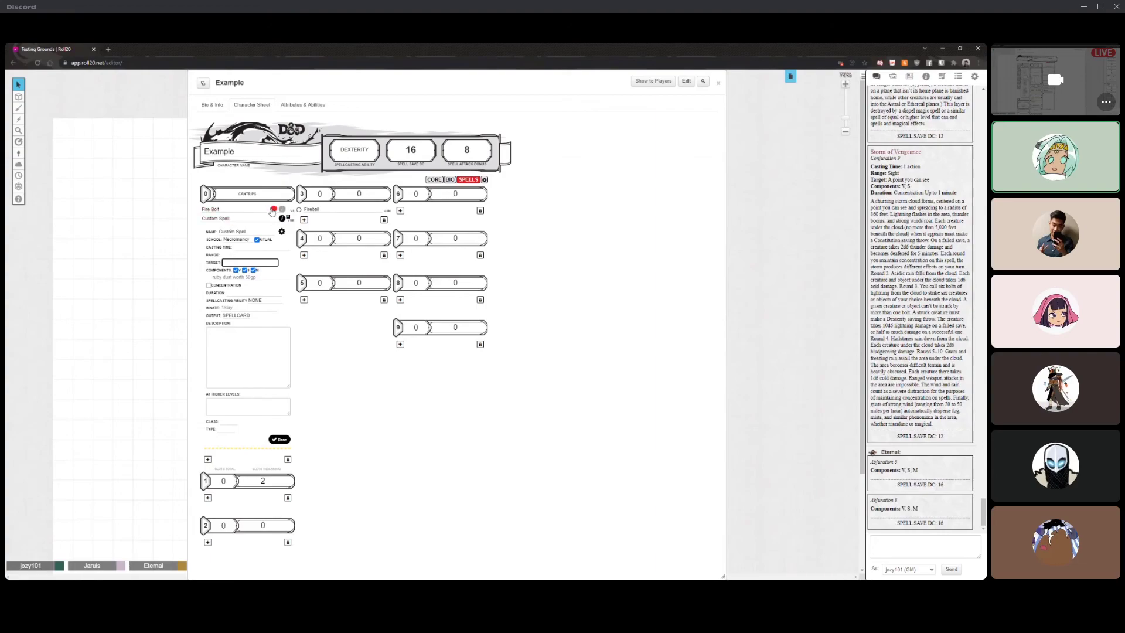
- Show the Fire Bolt cantrip's details as a reference and collapse them again
left_click(282, 210)
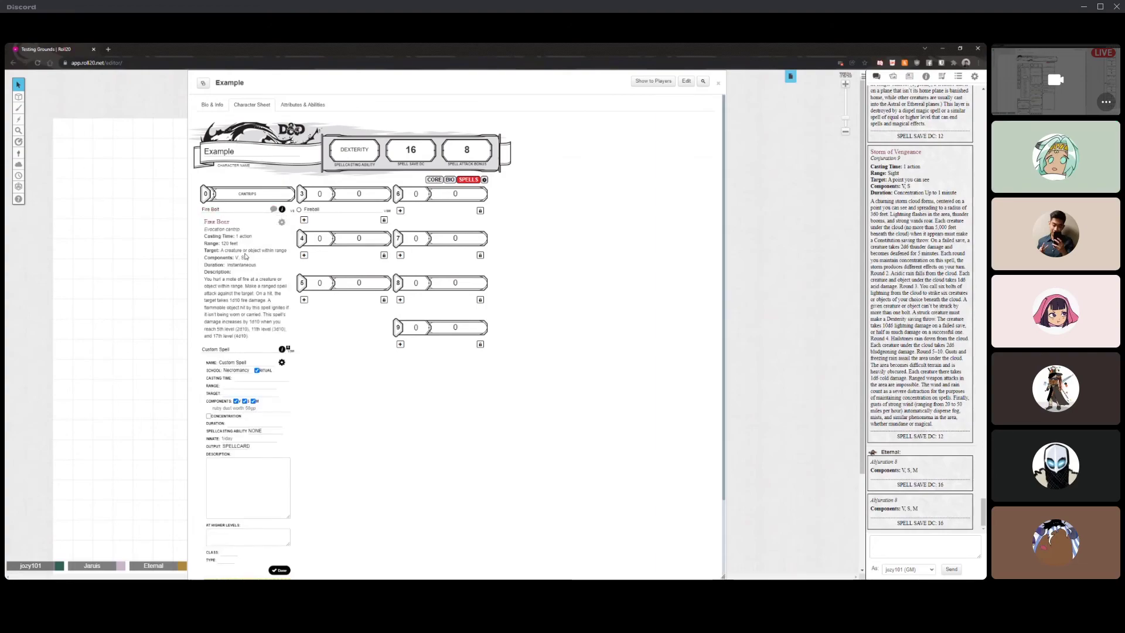
left_click(281, 210)
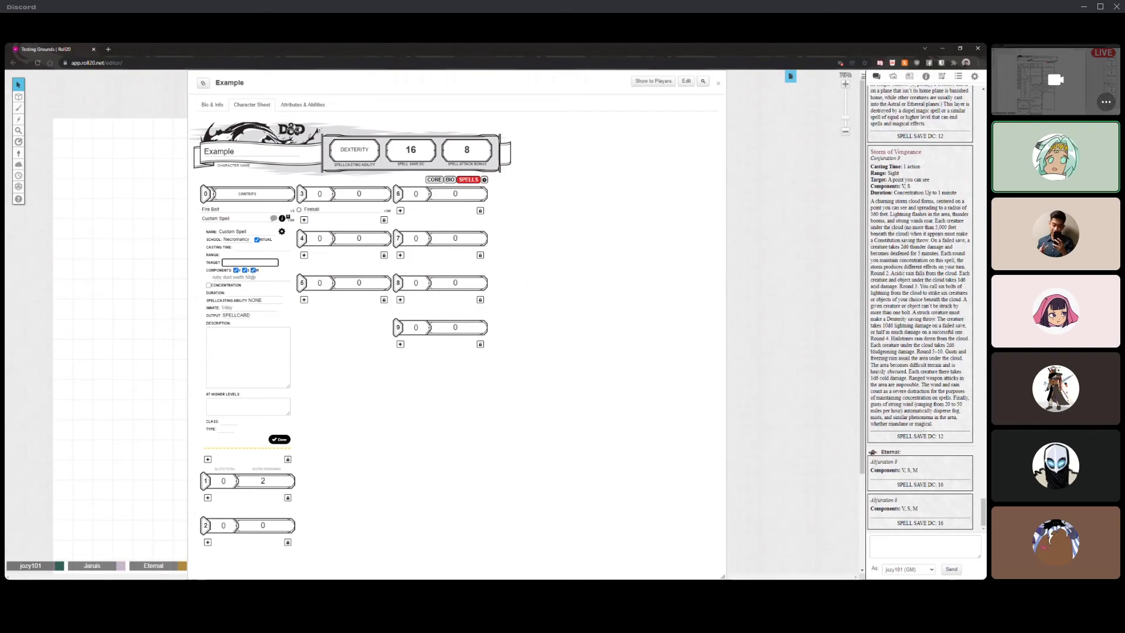
- Point out Custom Spell's material component field and switch its V, S and M components off and on again
left_click(252, 276)
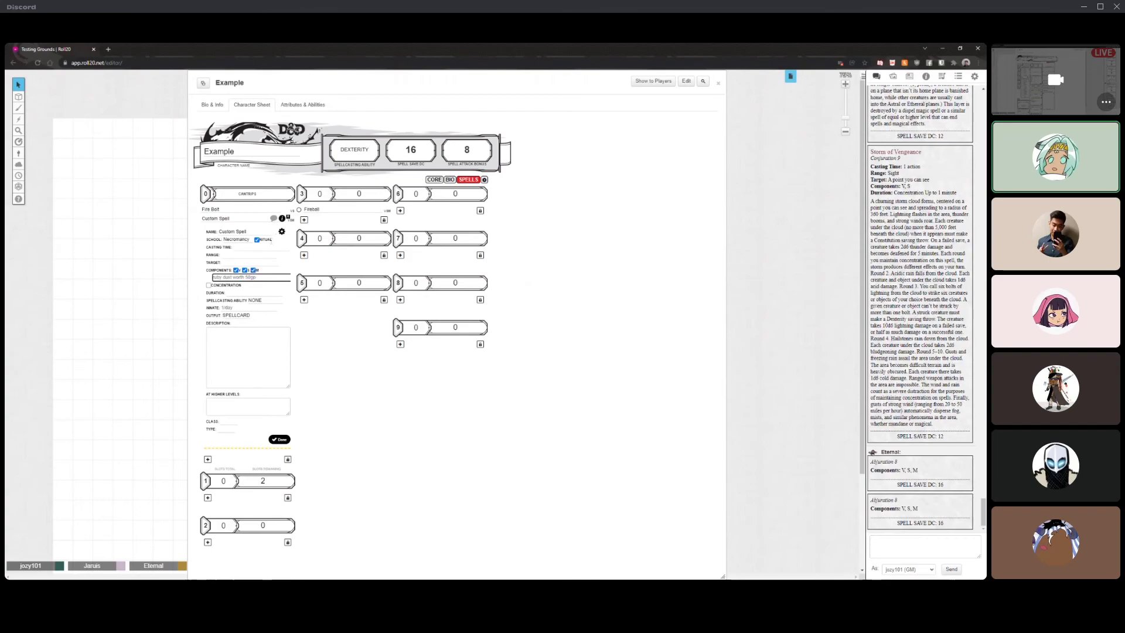
left_click(236, 271)
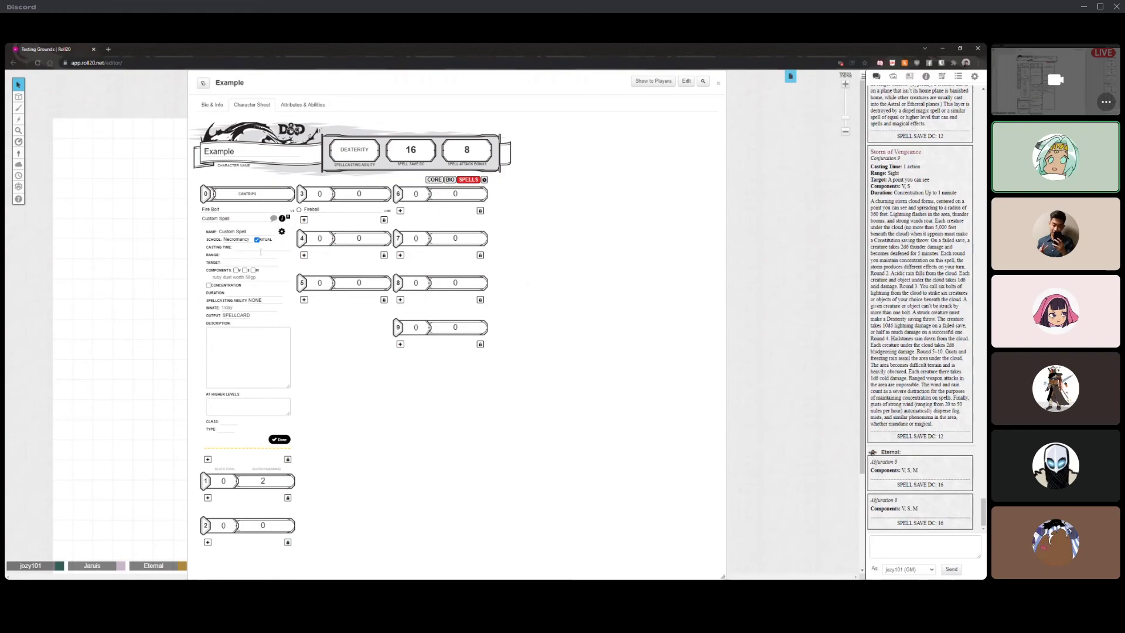
left_click(236, 270)
left_click(245, 270)
left_click(254, 270)
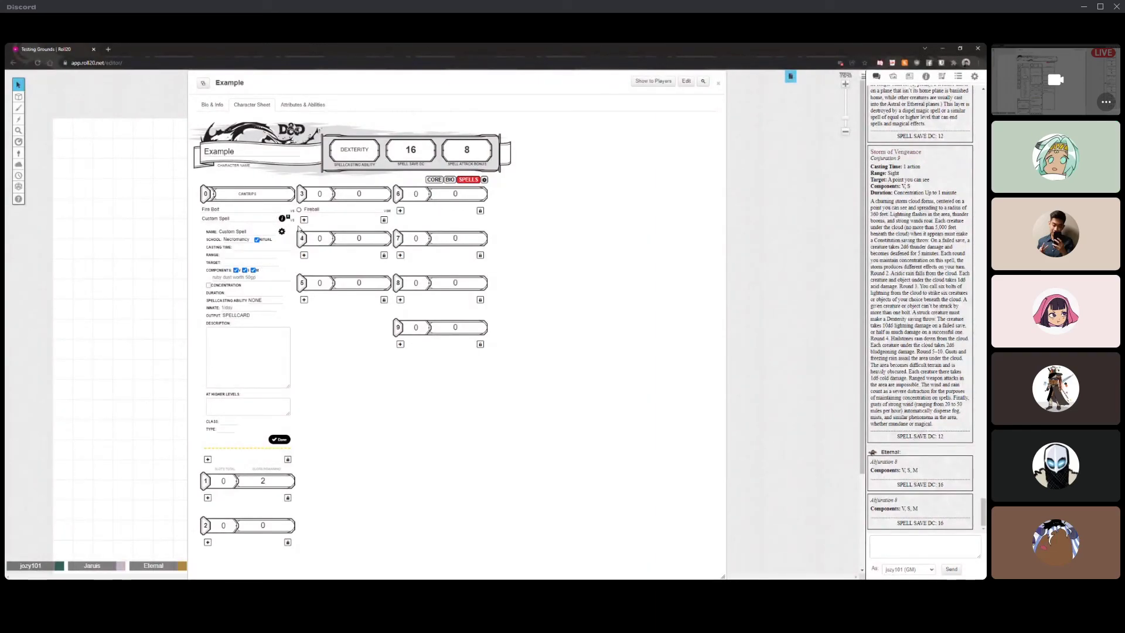
- Collapse and reopen Custom Spell's options, and switch its concentration setting on and off
left_click(288, 217)
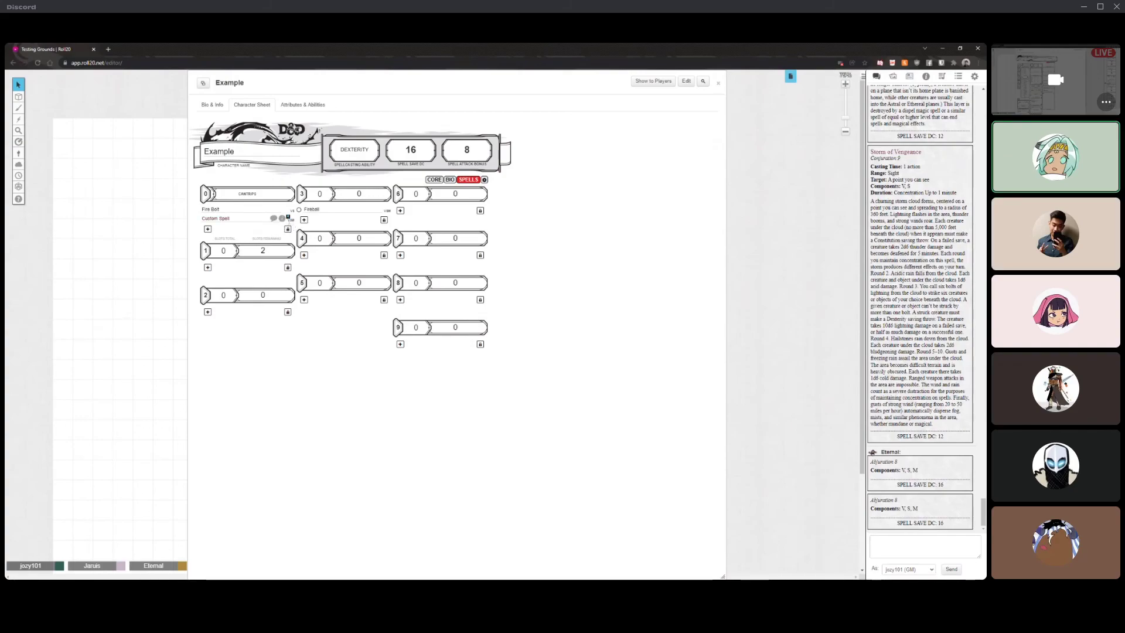
left_click(283, 219)
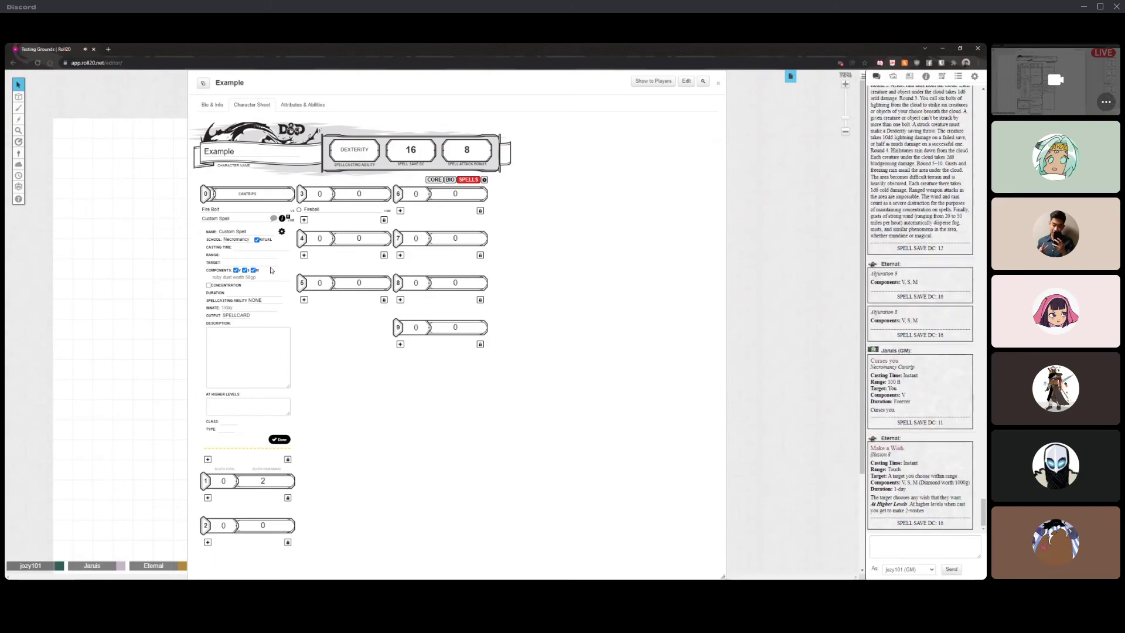
left_click(209, 286)
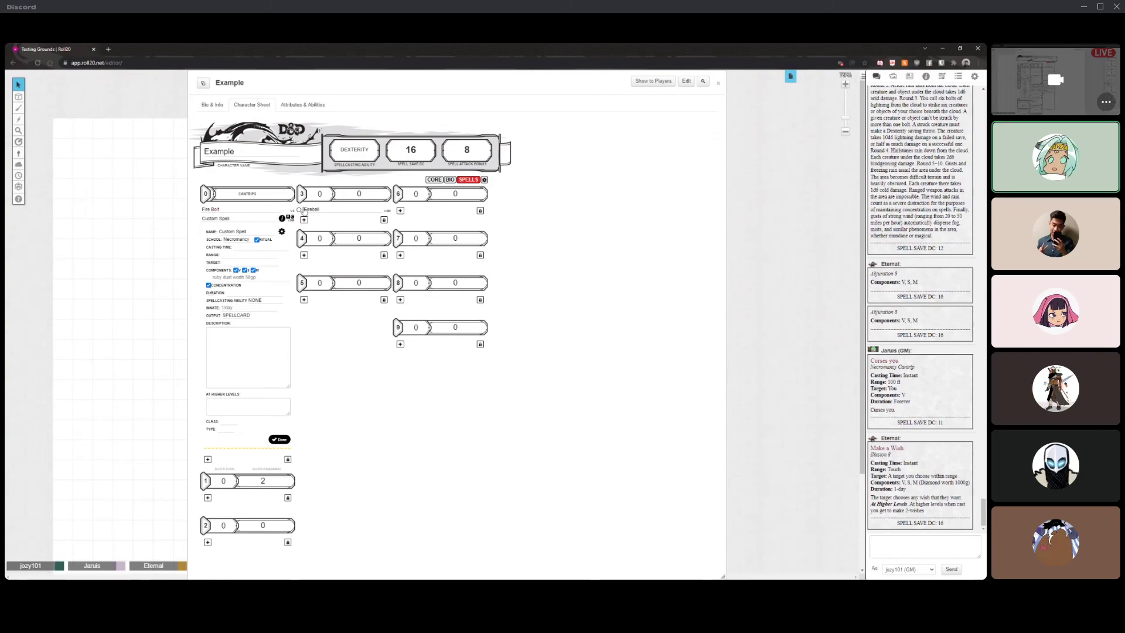
left_click(209, 285)
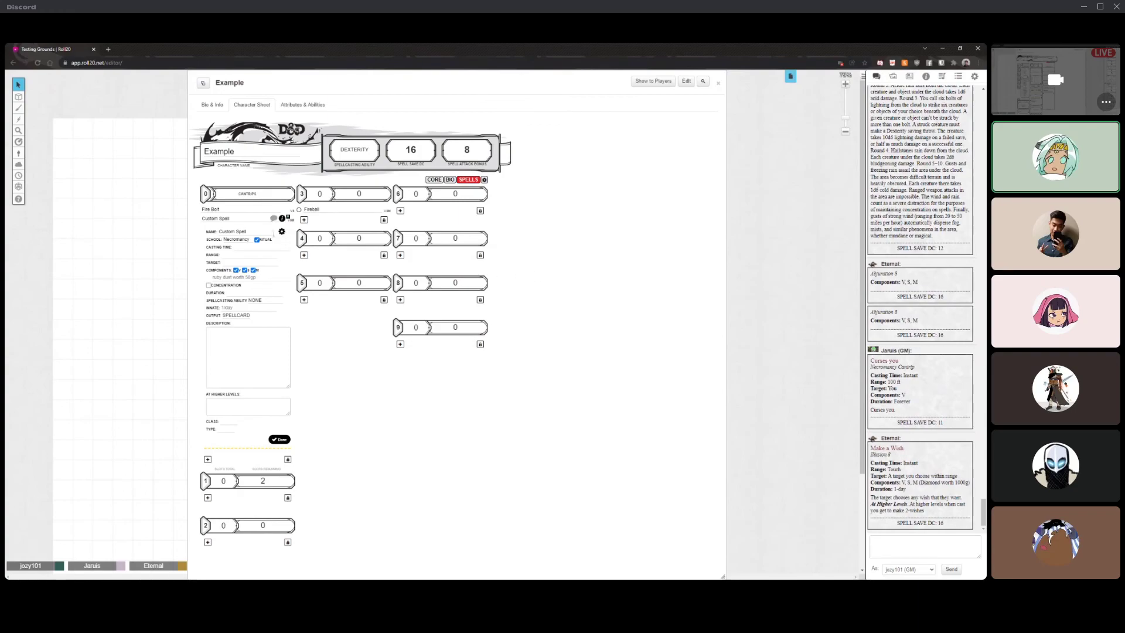
- Point out Custom Spell's duration field and set its spellcasting ability to SPELL
left_click(228, 292)
left_click(560, 373)
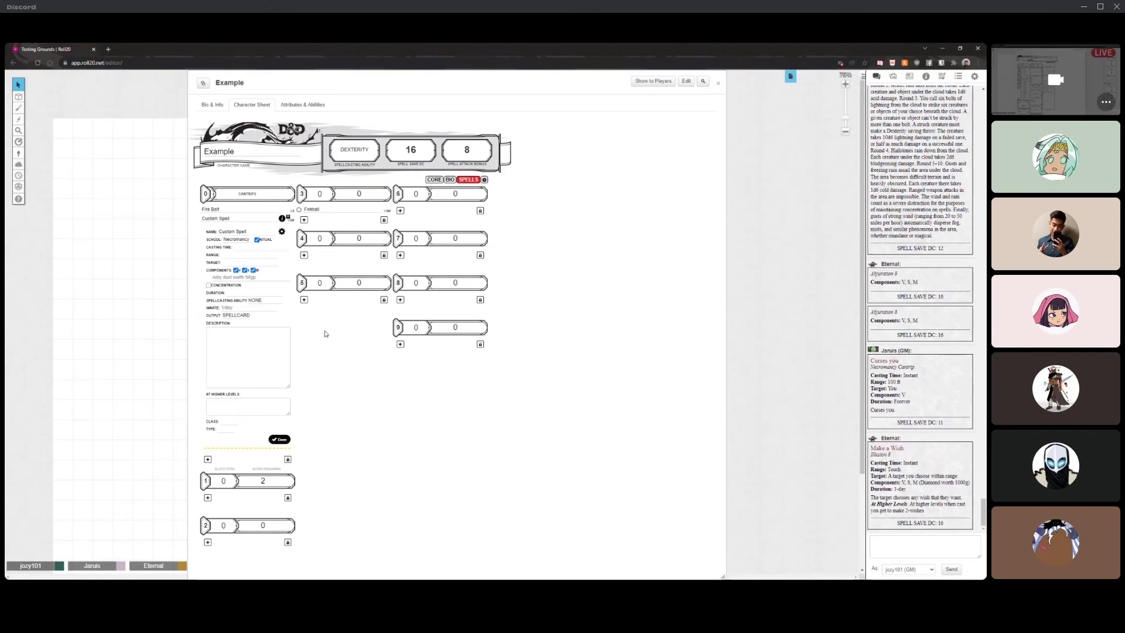
left_click(263, 301)
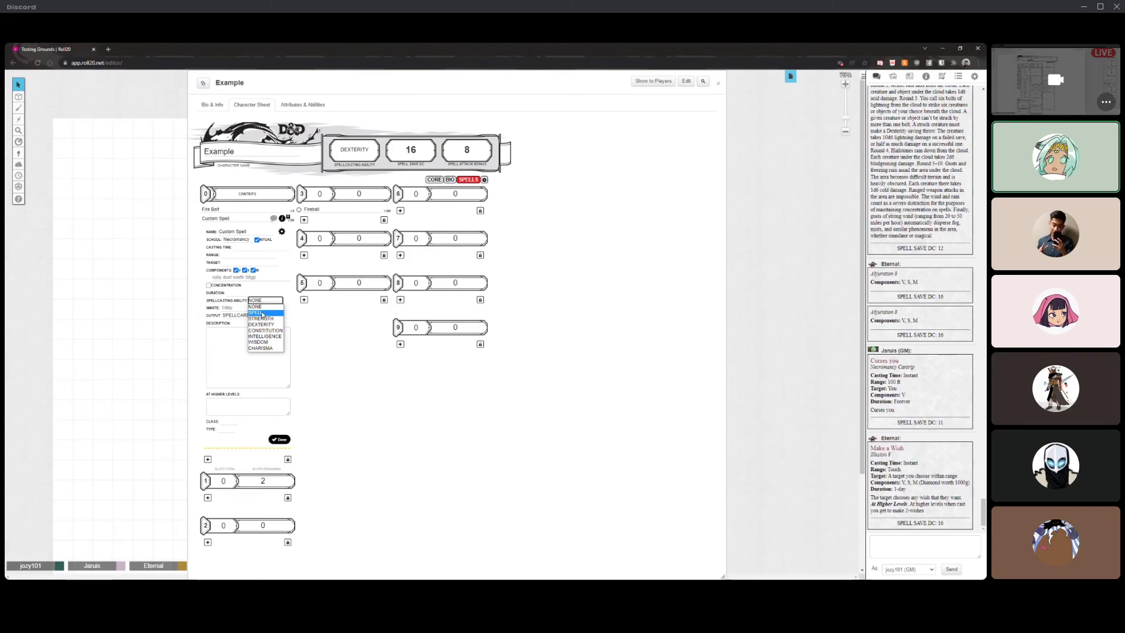
left_click(262, 313)
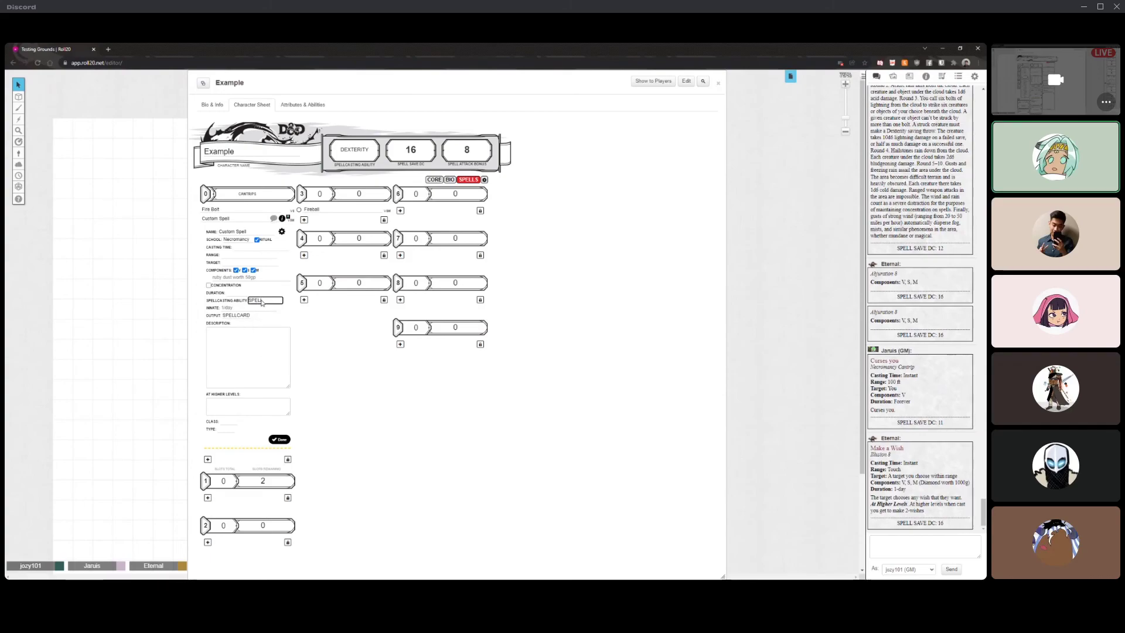
- Enter a per-day limit as Custom Spell's innate value and show the spell's summary
left_click(292, 318)
left_click(246, 308)
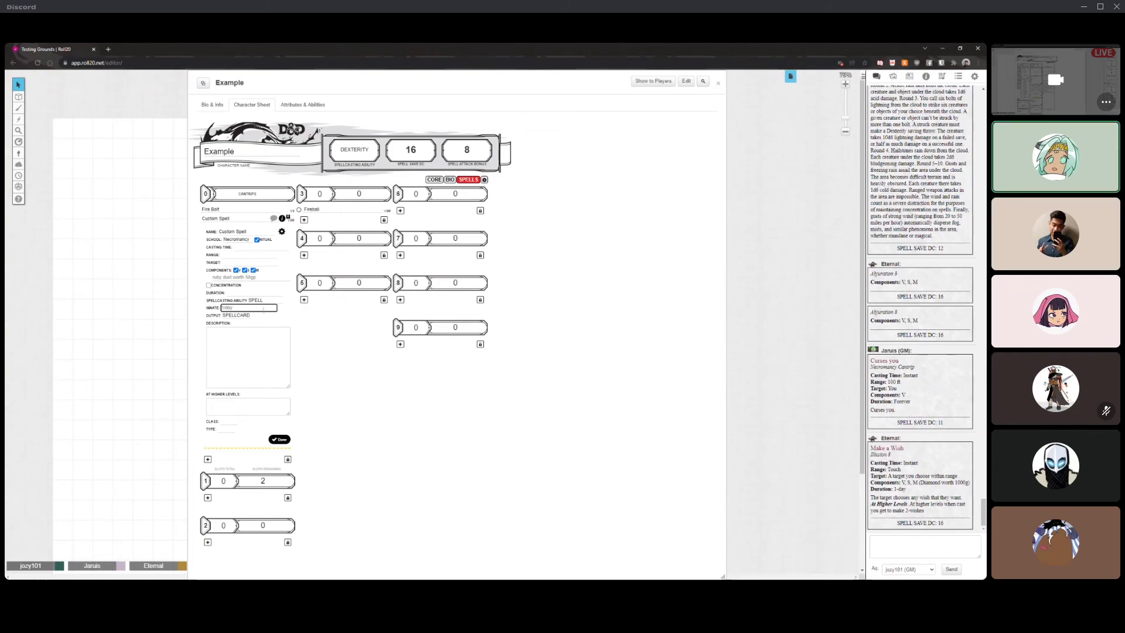
type("/day")
left_click(281, 231)
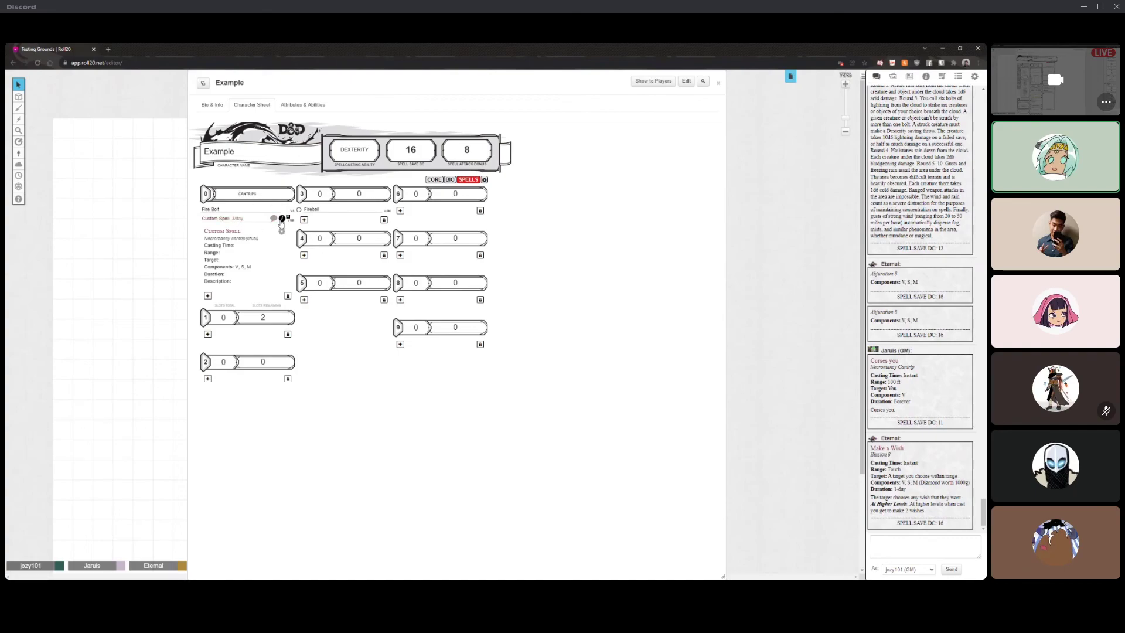
left_click(282, 219)
left_click(282, 218)
- Reopen Custom Spell's options and clear its innate value
left_click(282, 232)
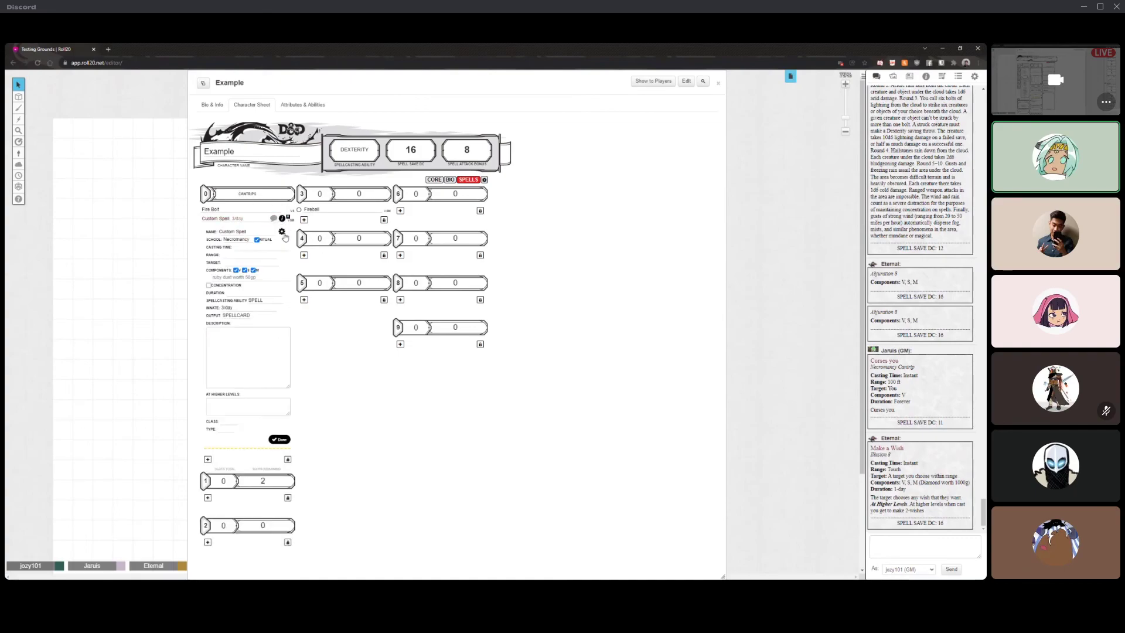
left_click_drag(235, 307, 198, 306)
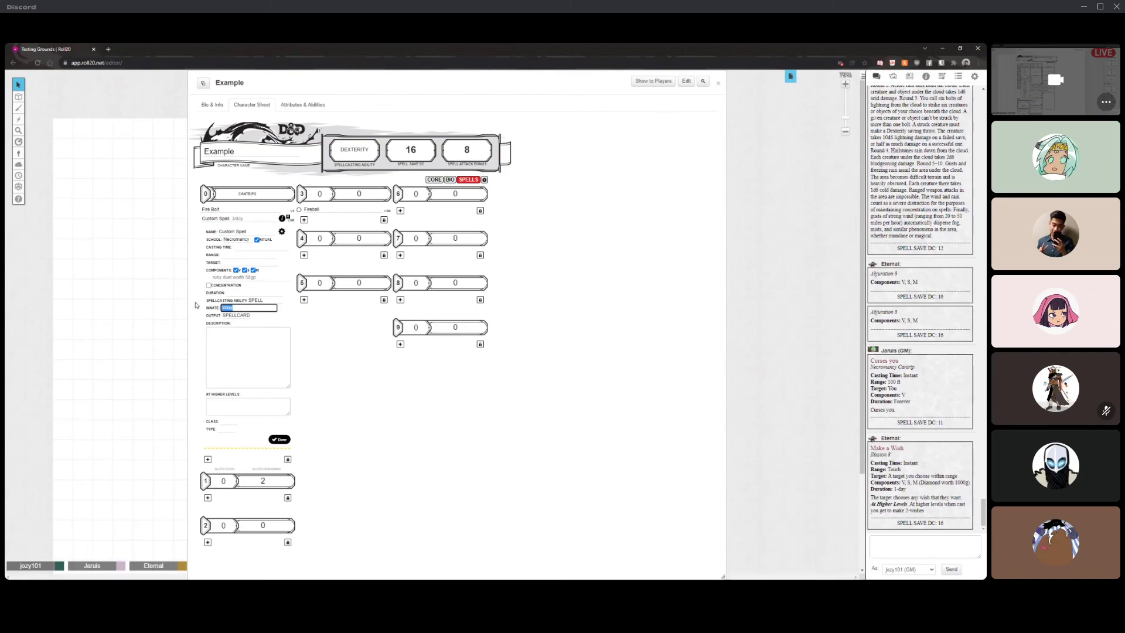
key("BackSpace")
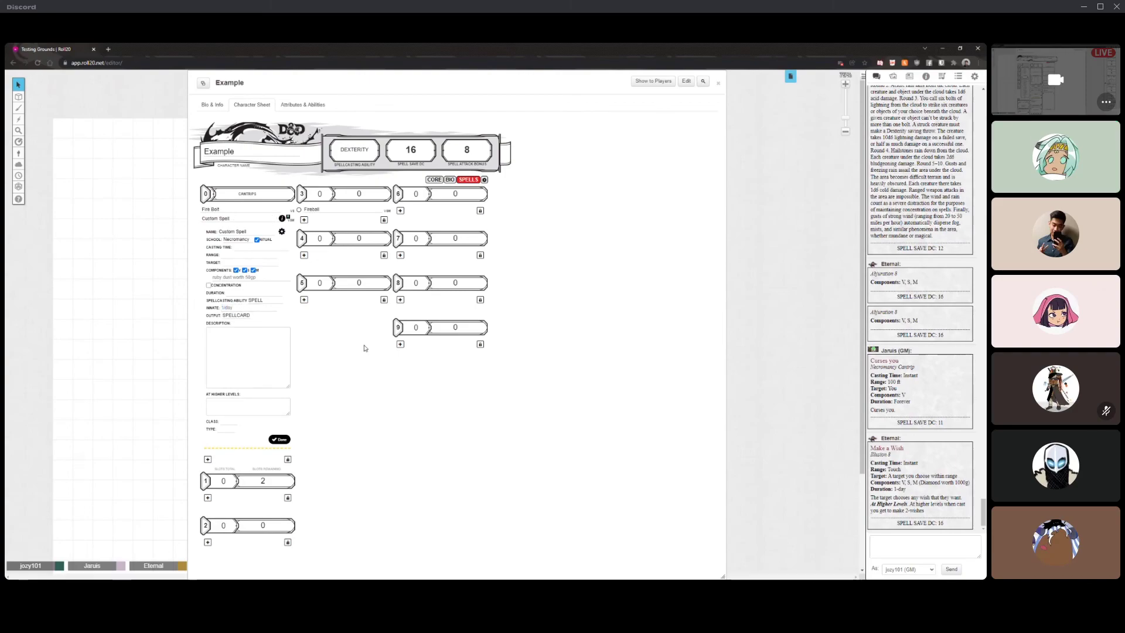
- Change Custom Spell's output from SPELLCARD to ATTACK
left_click(236, 315)
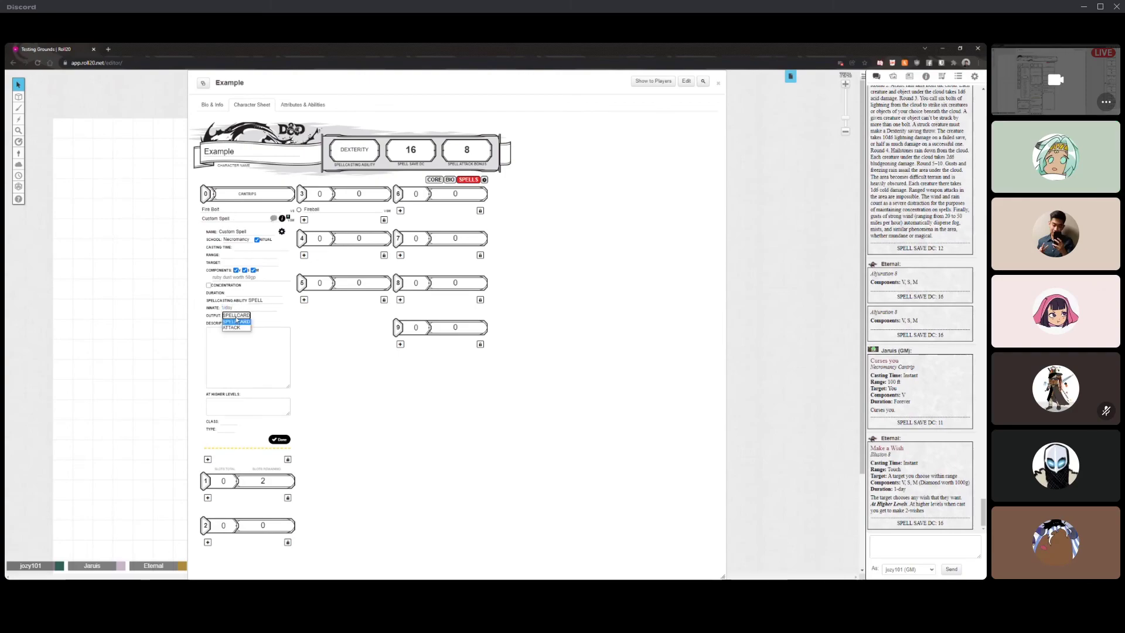
left_click(322, 340)
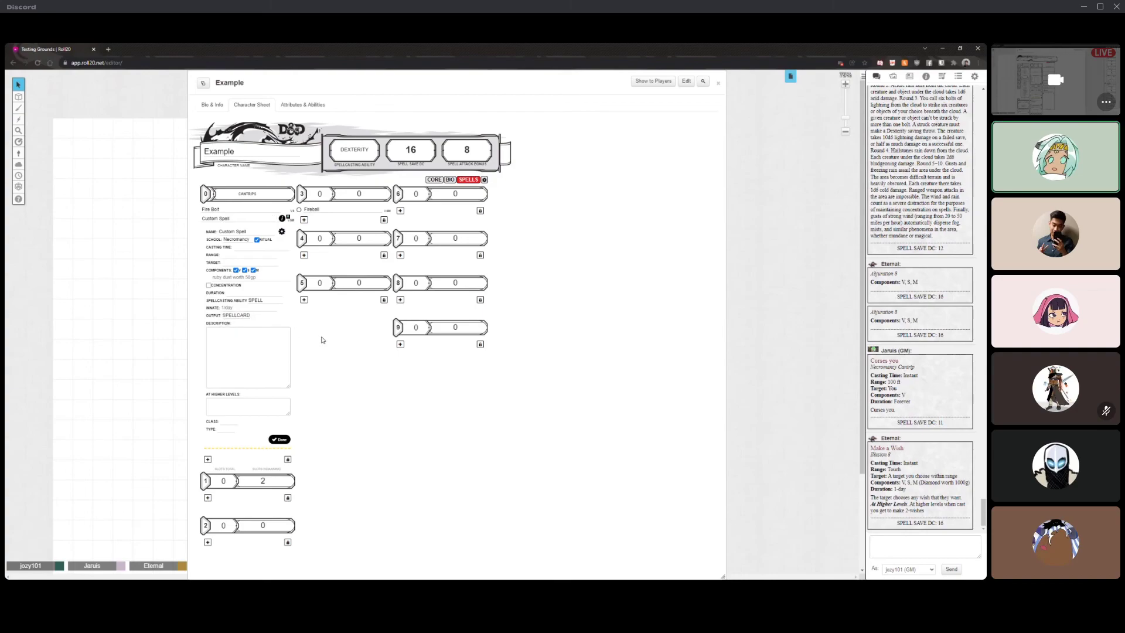
left_click(236, 315)
left_click(241, 329)
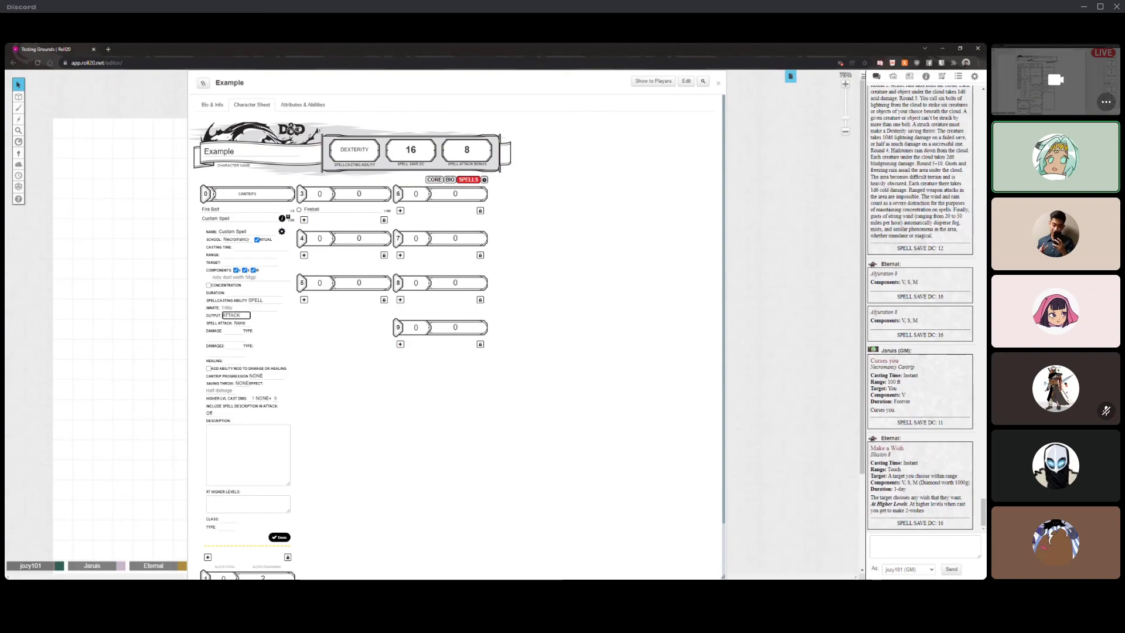
- Look back through the chat log at earlier attack outputs and return to the latest messages
scroll(967, 501, "up", 3)
left_click_drag(985, 504, 984, 302)
scroll(937, 316, "down", 10)
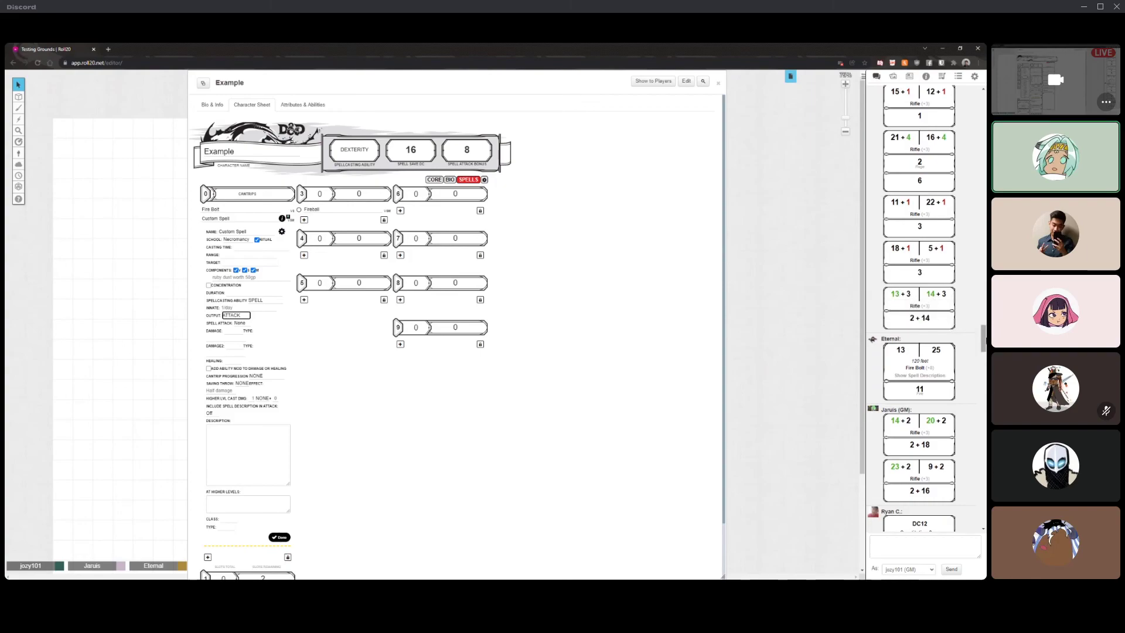
left_click_drag(984, 339, 983, 513)
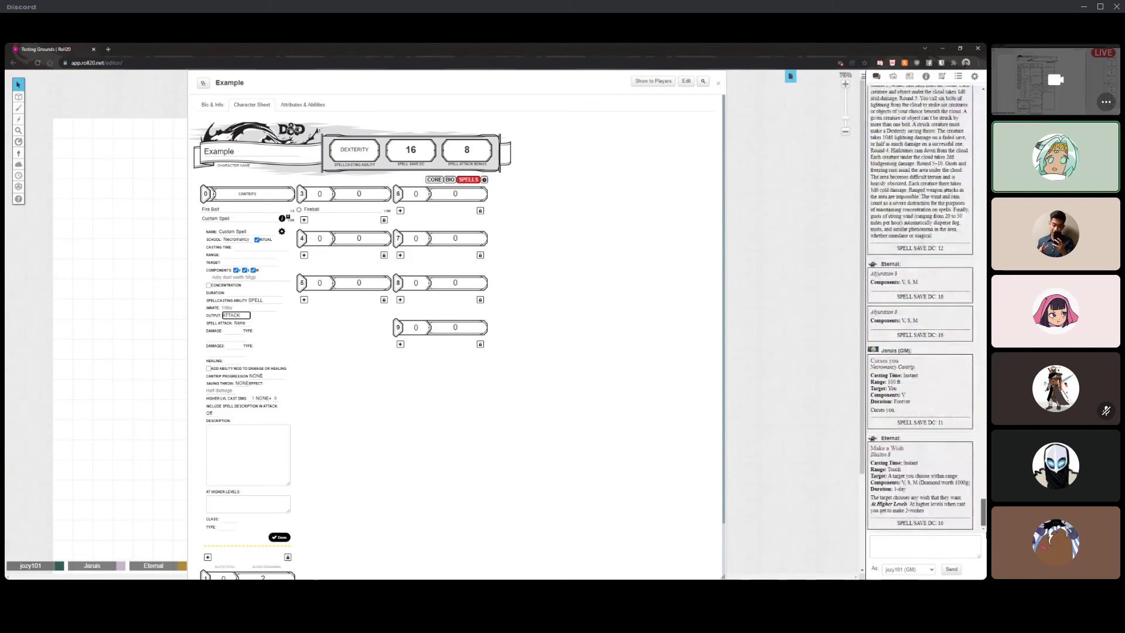
- Demonstrate Custom Spell's output choices, keep ATTACK selected, and examine the attack fields
left_click(244, 317)
left_click(242, 329)
left_click(244, 316)
left_click(238, 328)
scroll(309, 363, "down", 2)
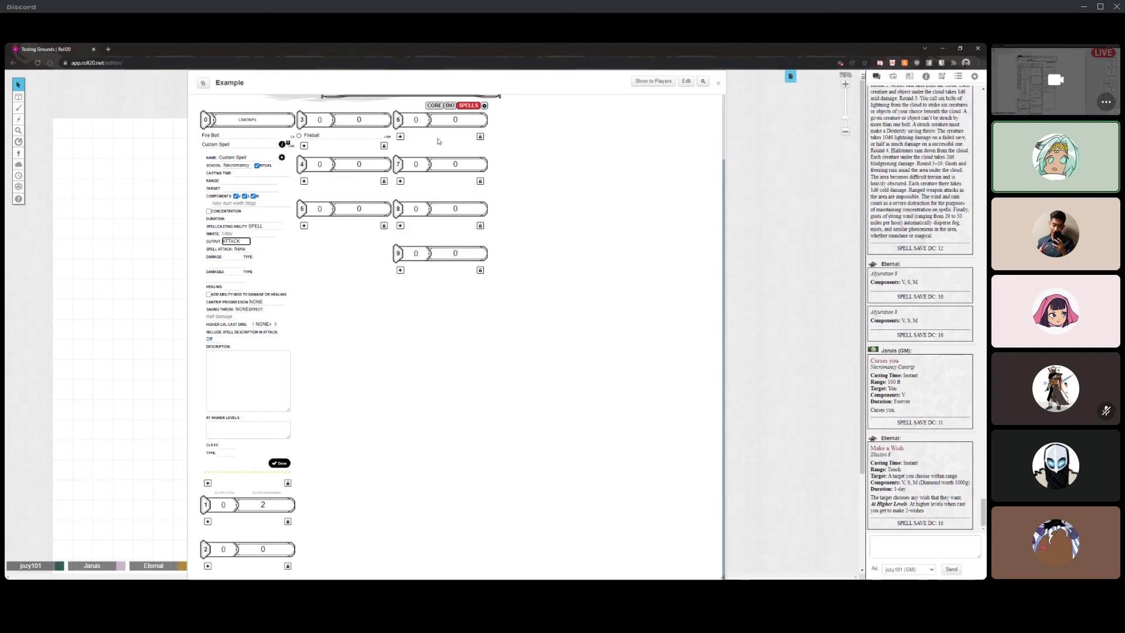
- Change Custom Spell's output from ATTACK to SPELLCARD
left_click(238, 242)
left_click(234, 251)
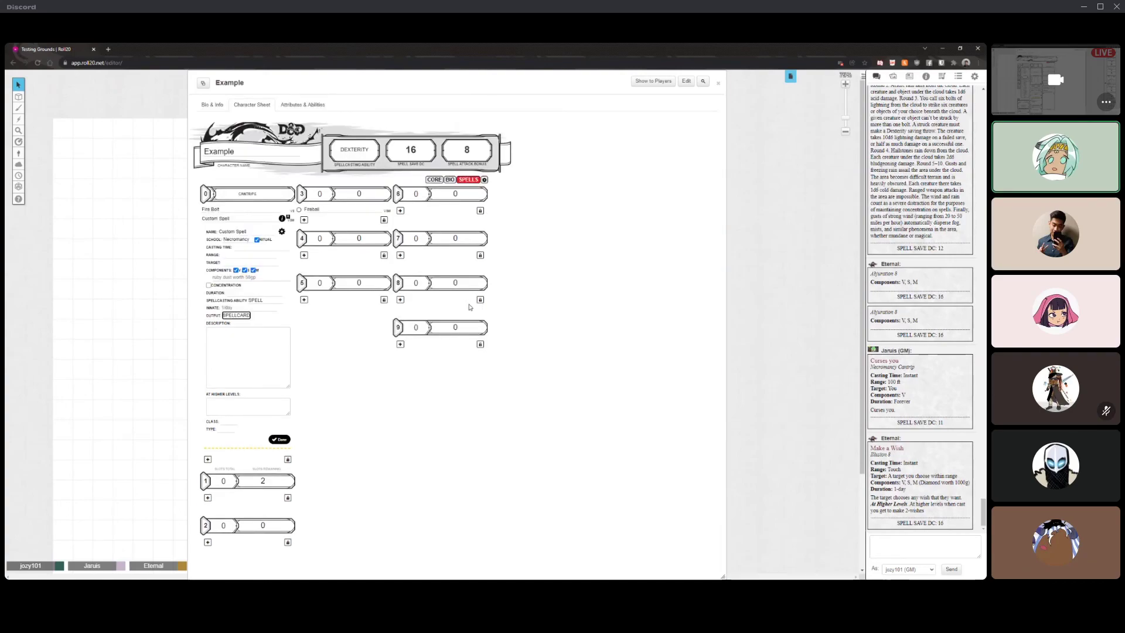
left_click(310, 373)
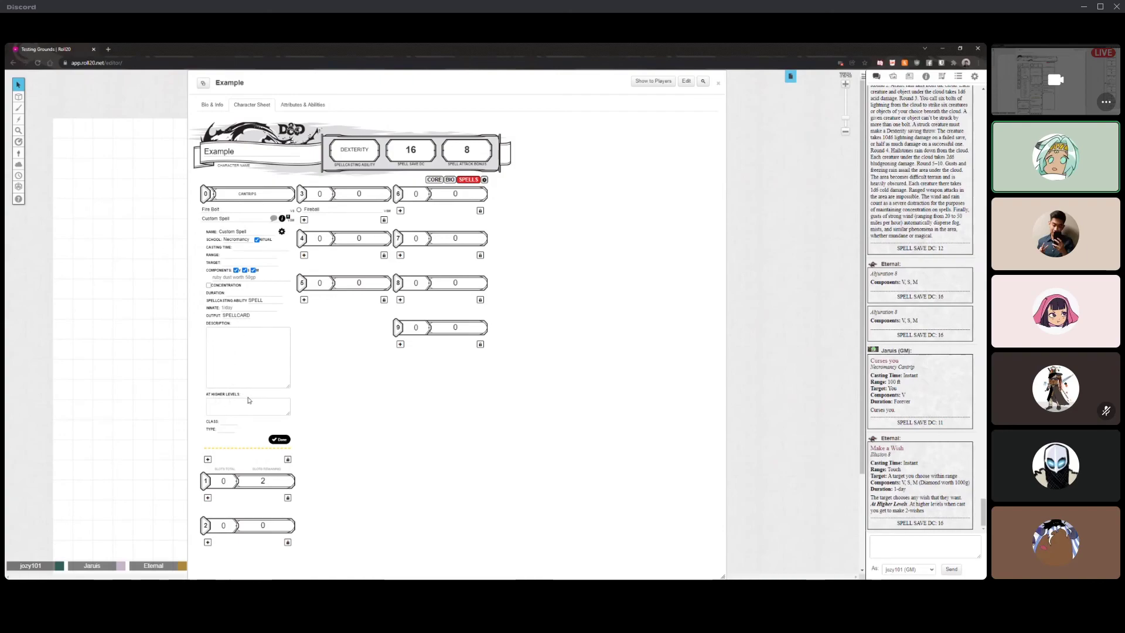
- Try out Custom Spell's class field and enter short sample text in its type field
left_click(227, 422)
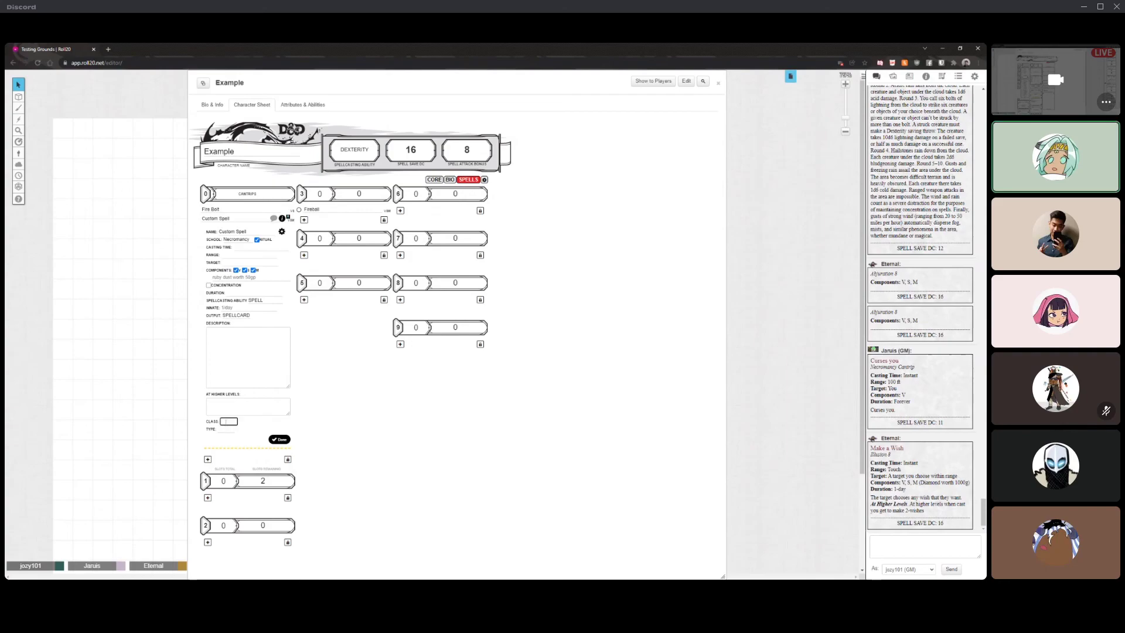
left_click(329, 420)
key("Tab")
left_click(329, 426)
left_click(229, 429)
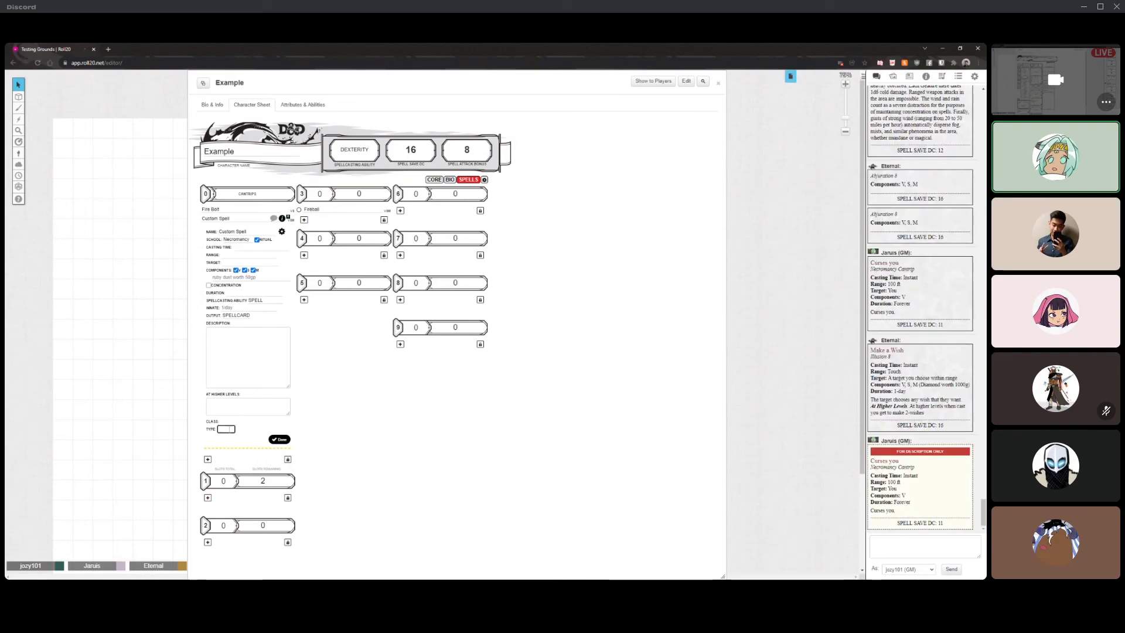
- Fill in Custom Spell's description with "description", its higher-levels text with "at higher levels description", and its type with "type text"
left_click(247, 356)
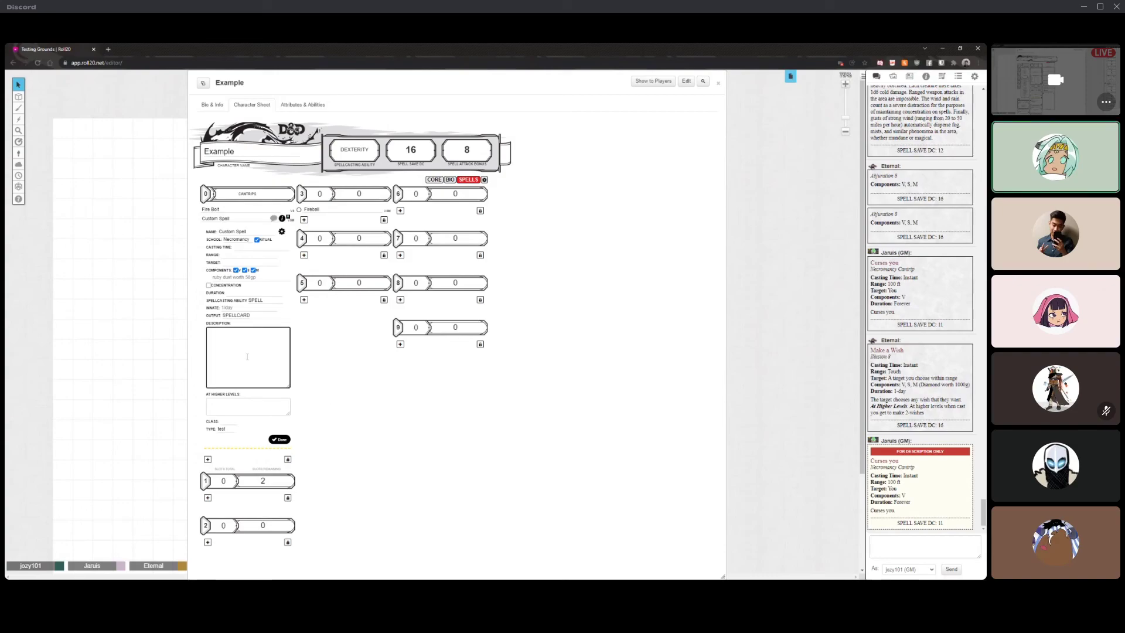
type("dead")
key("BackSpace")
type("criptioin")
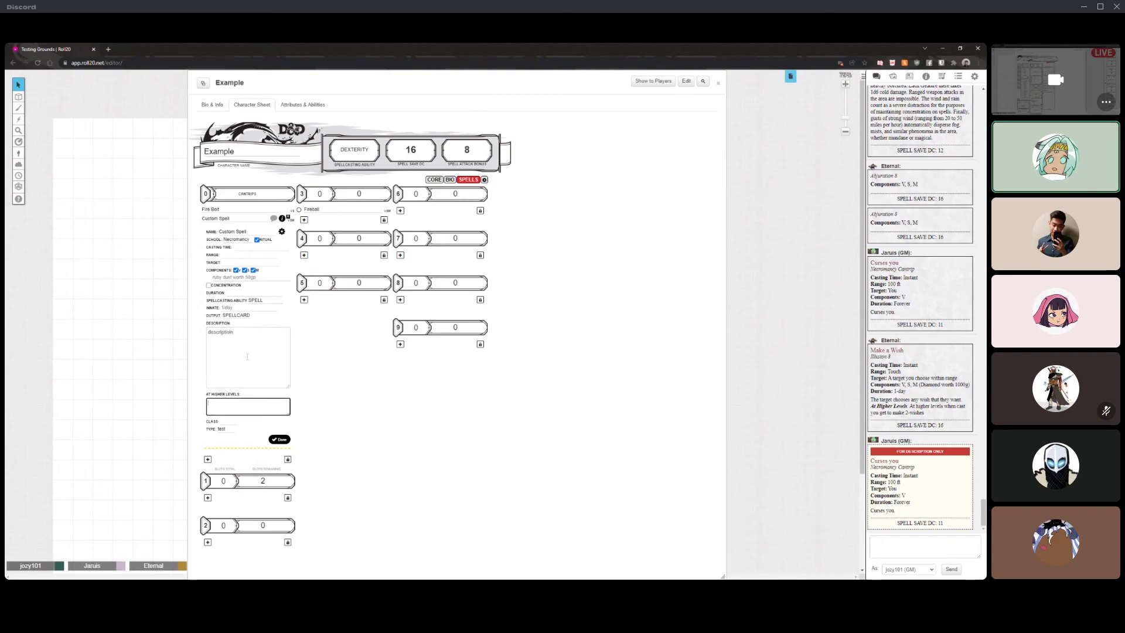
key("Tab")
type("at higher levels description")
left_click(230, 429)
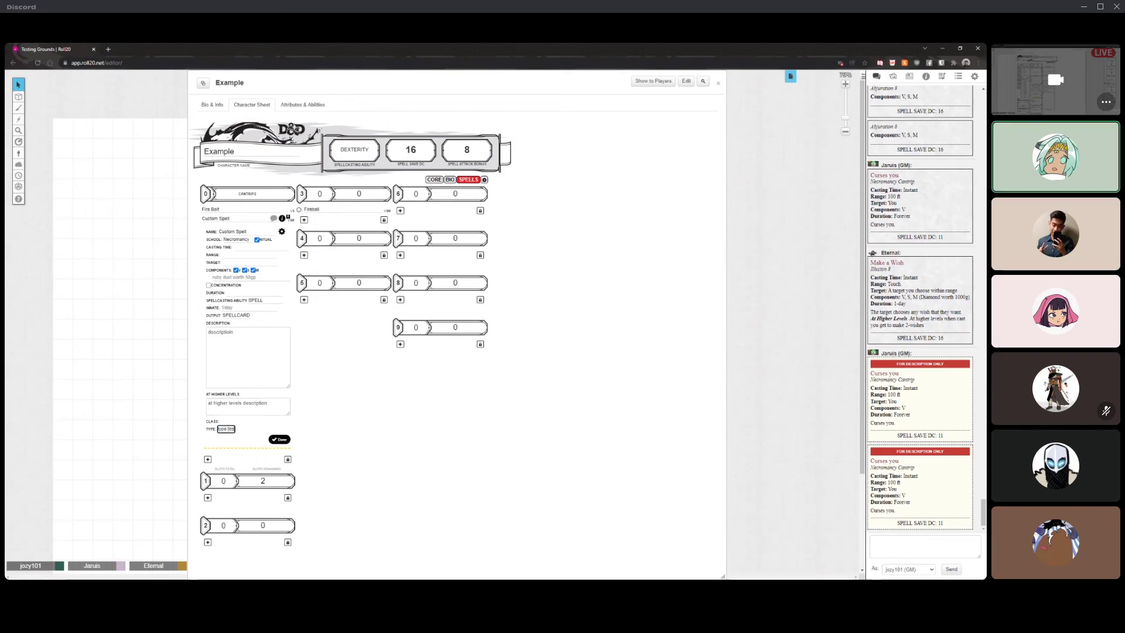
- Close Custom Spell's options and cast it at level 2 to post its spell card in the chat
left_click(281, 218)
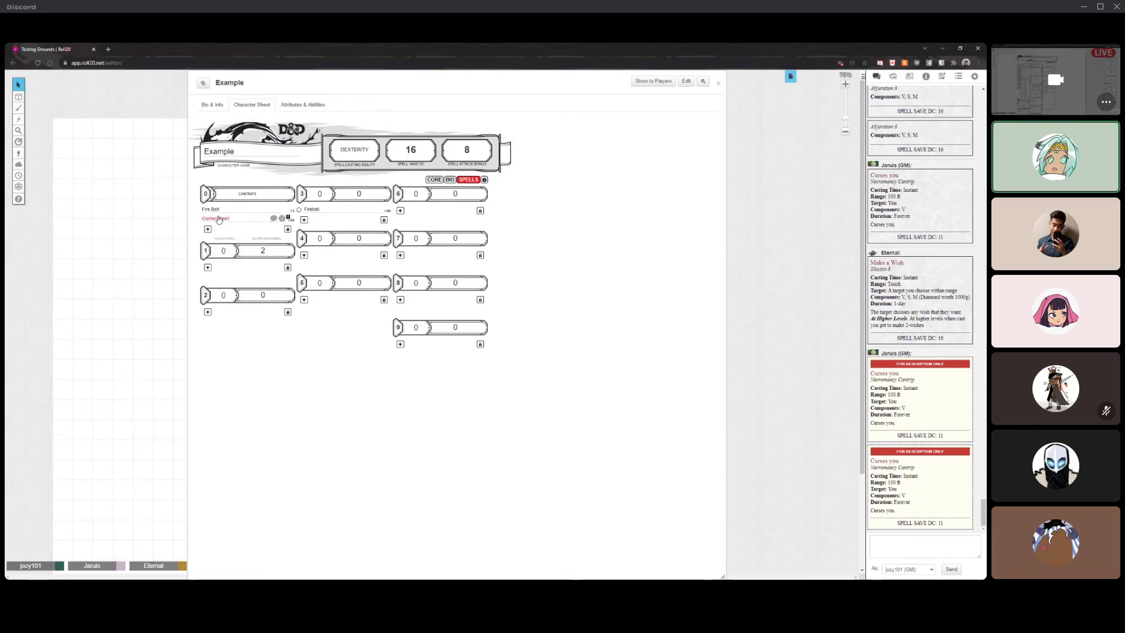
left_click(219, 218)
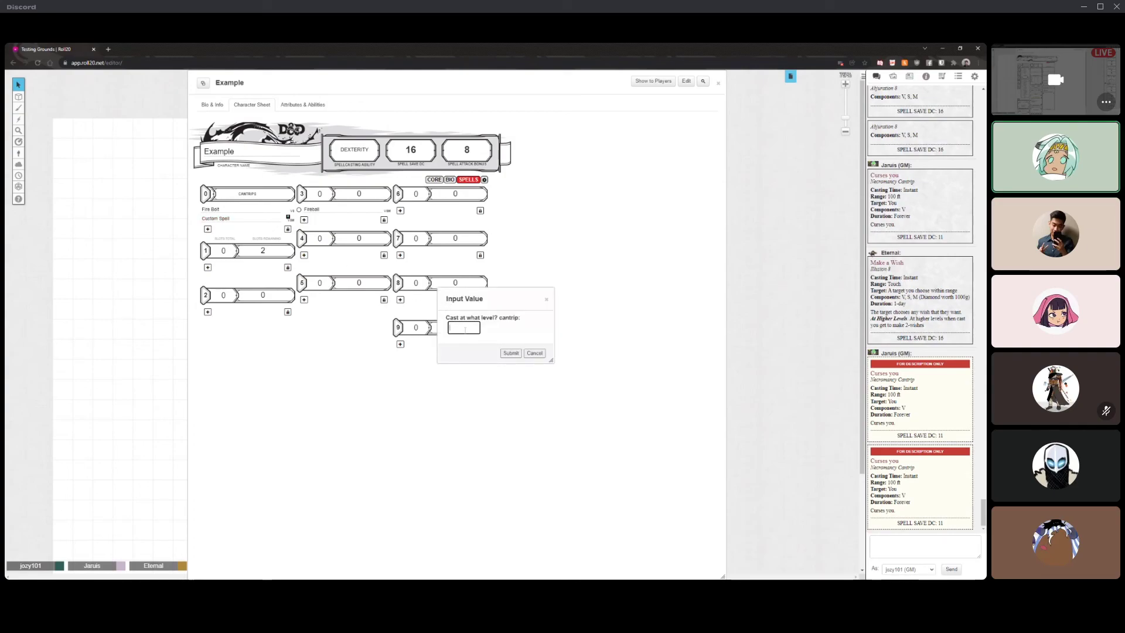
mouse_move(283, 221)
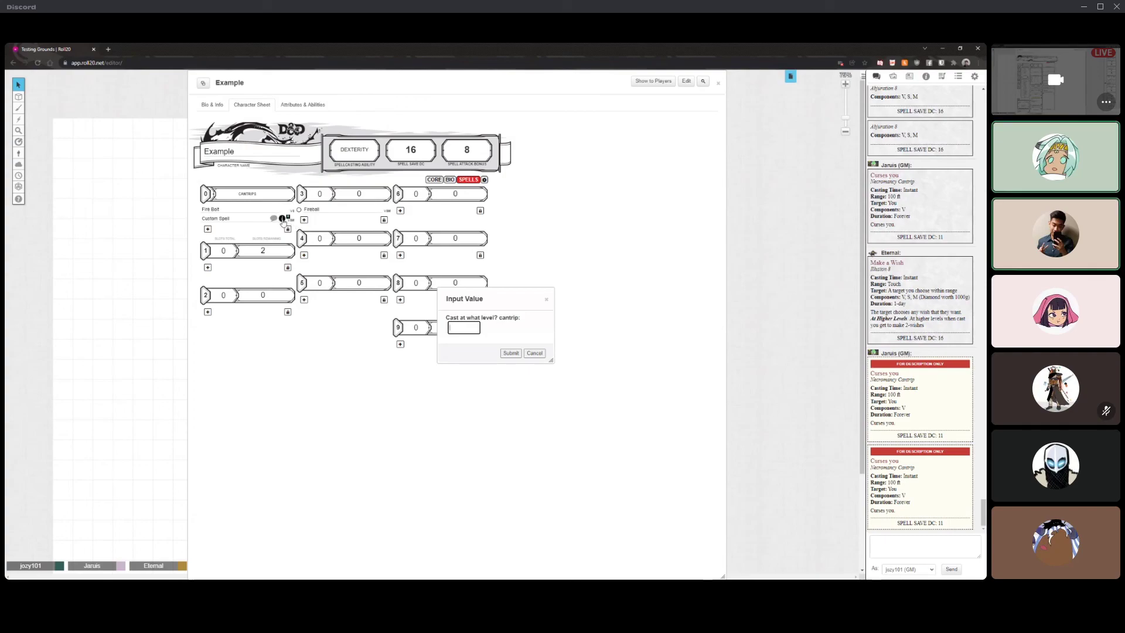
left_click(510, 352)
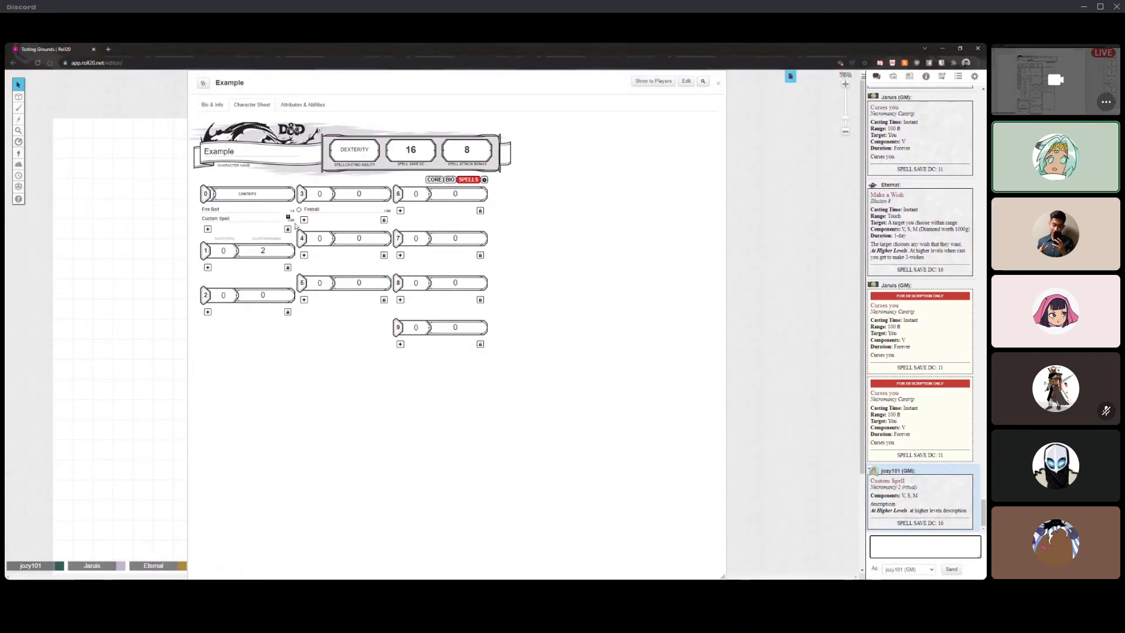
- Reopen Custom Spell's options to point out its type text, and finish editing the spell
left_click(285, 219)
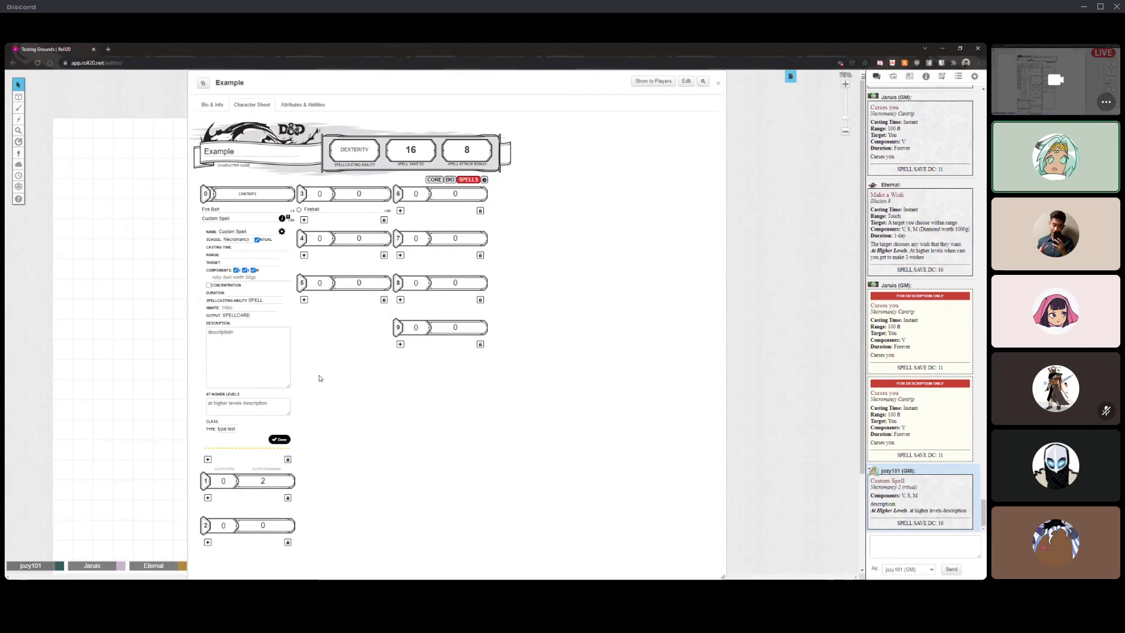
key("ctrl+a")
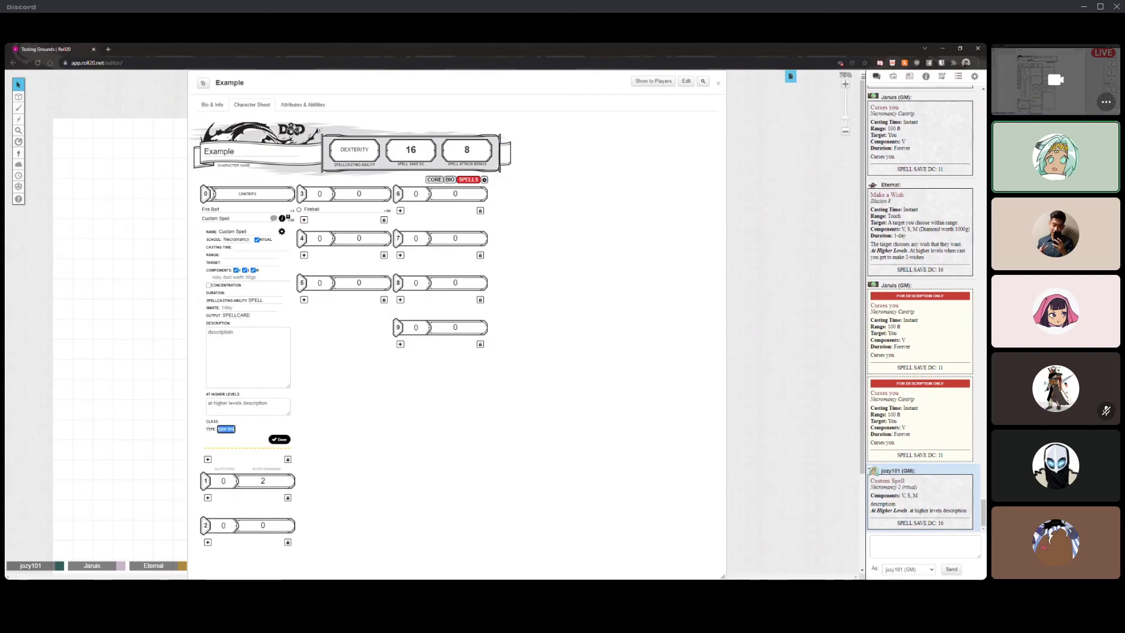
left_click(326, 418)
left_click(280, 440)
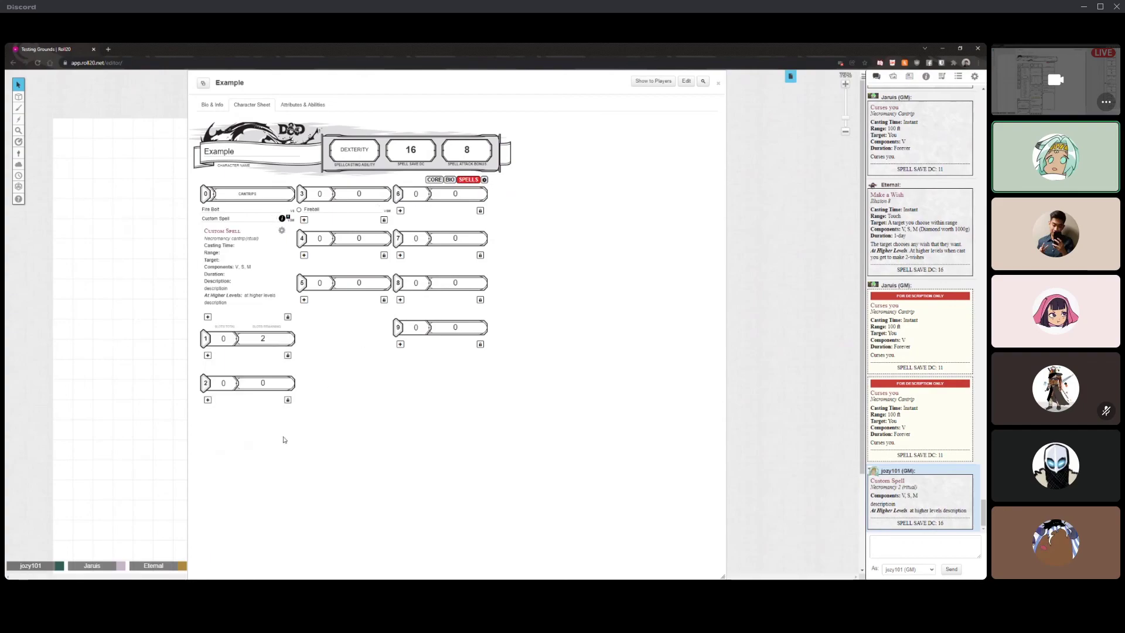
- Review the sheet's core and spells pages and open the sheet's settings page
left_click(433, 180)
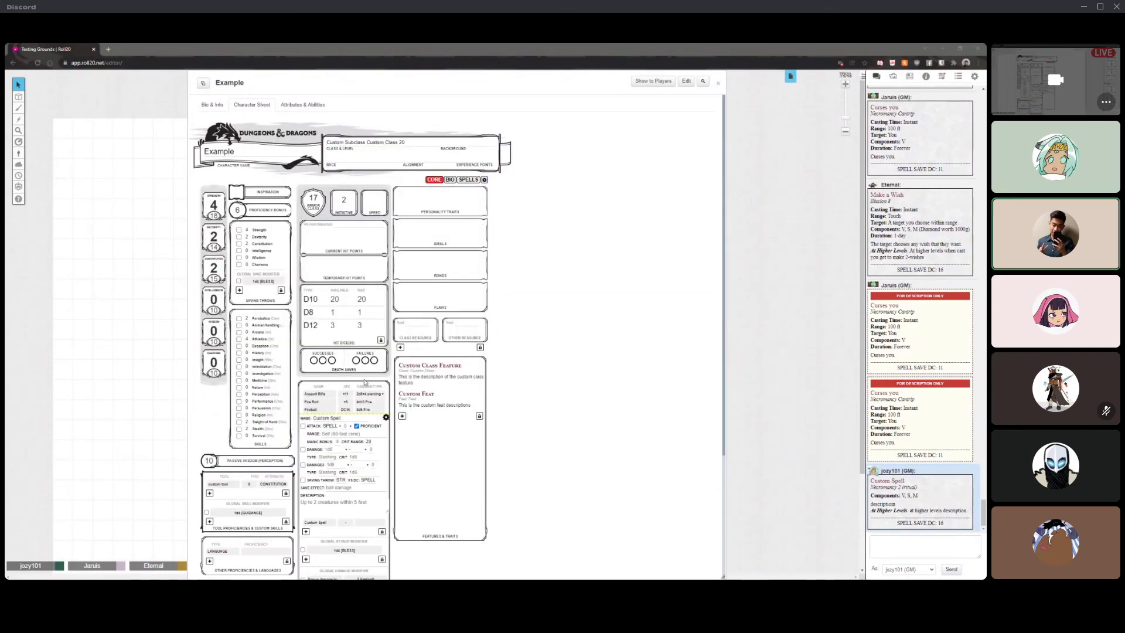
left_click_drag(484, 78, 474, 78)
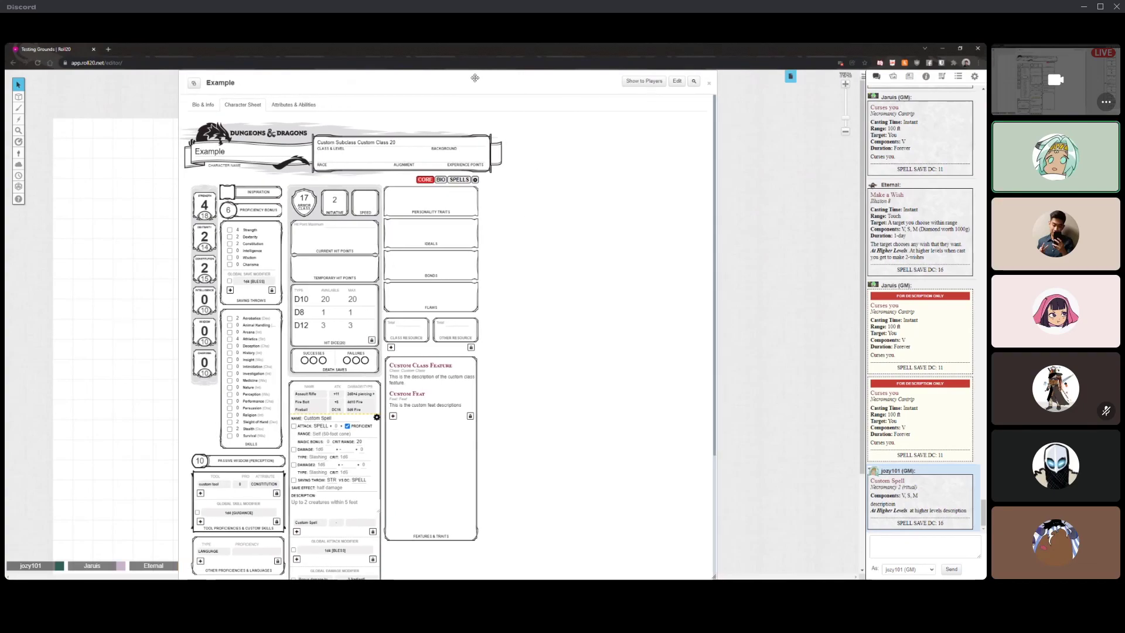
left_click(461, 180)
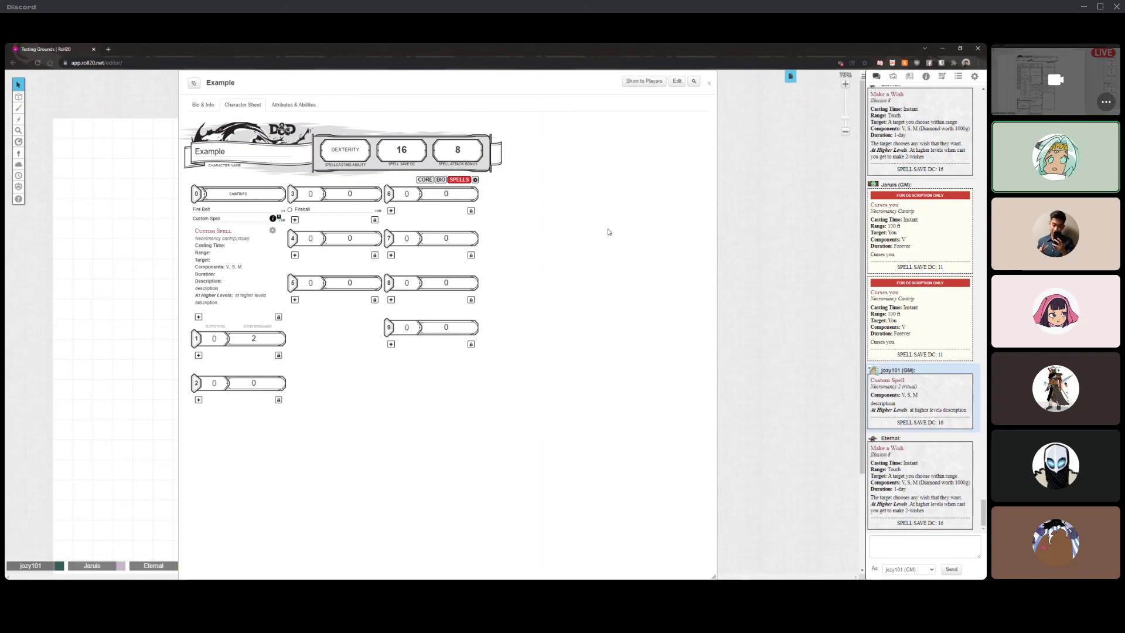
left_click(475, 179)
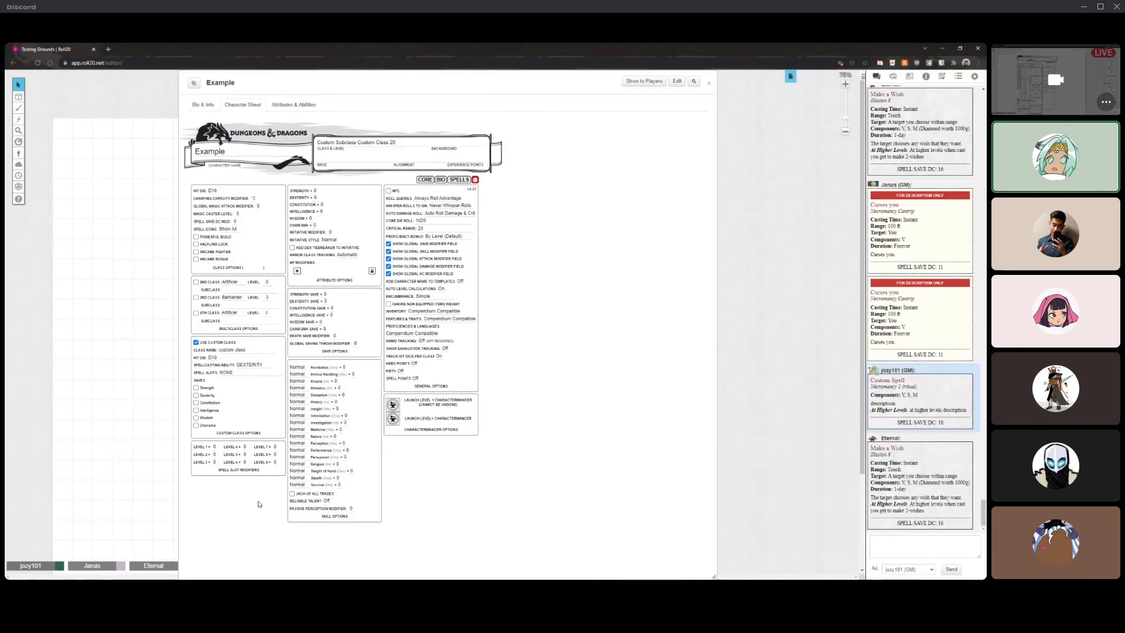